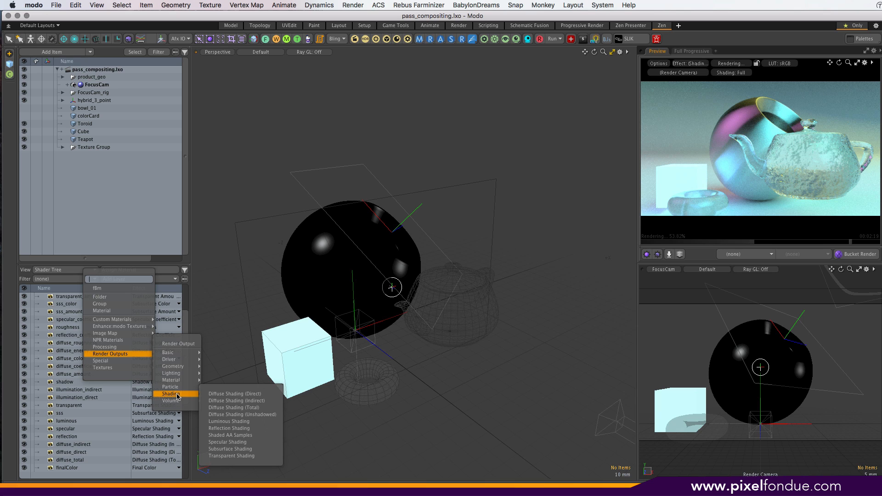
Step: Check the diffuse_total output in the render preview and return the preview effect to (Shading)
mouse_move(177, 352)
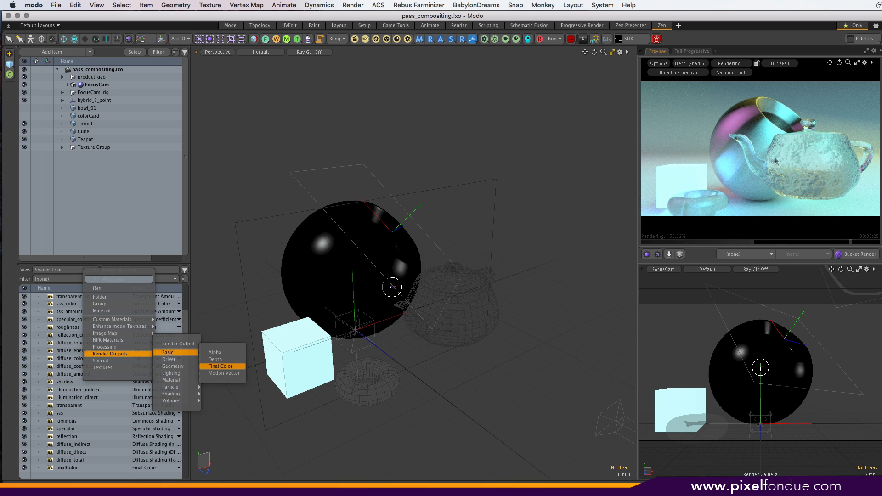
left_click(771, 197)
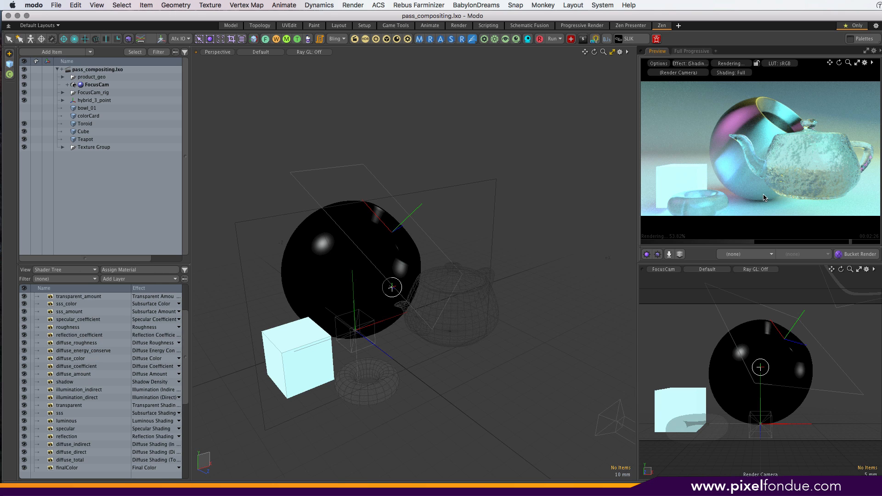
left_click(695, 64)
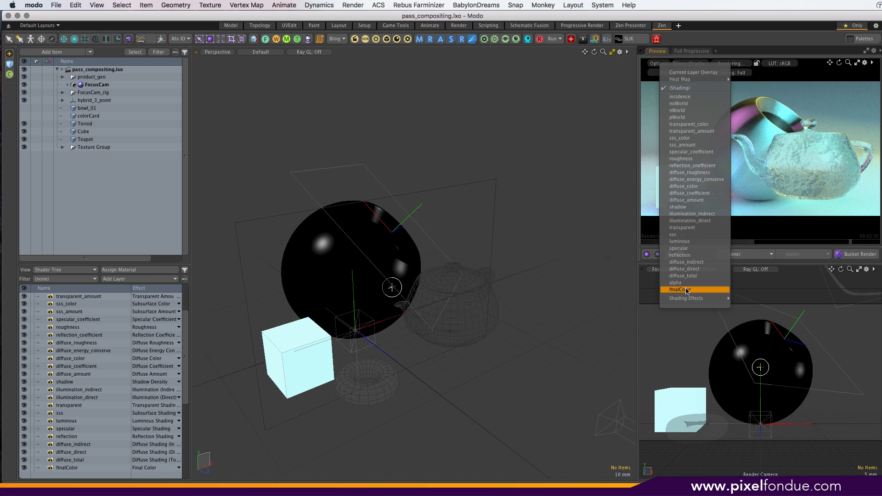
left_click(689, 276)
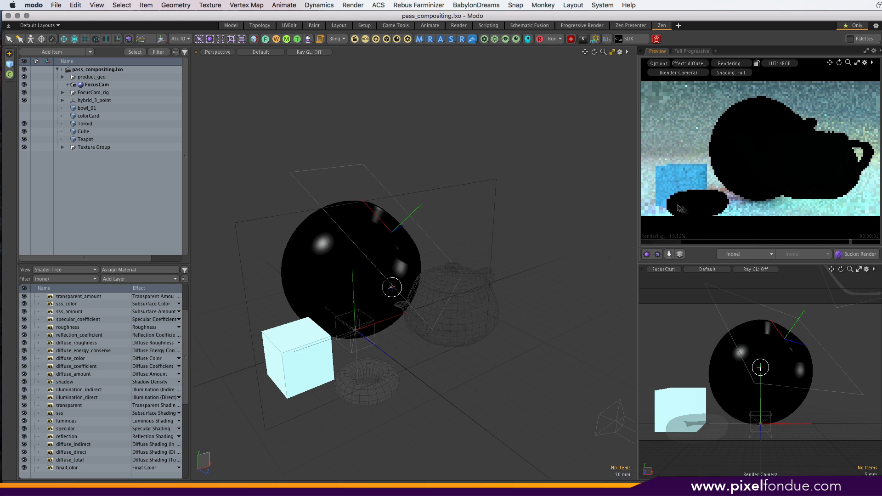
left_click(690, 63)
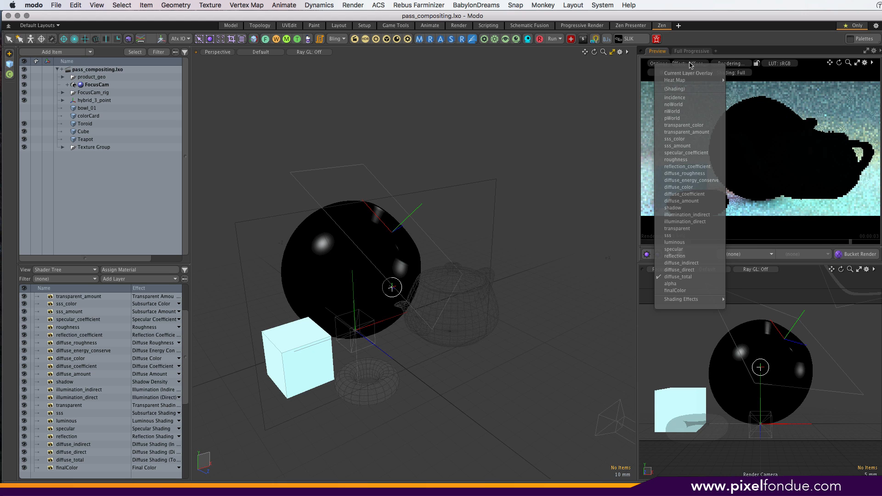
left_click(674, 89)
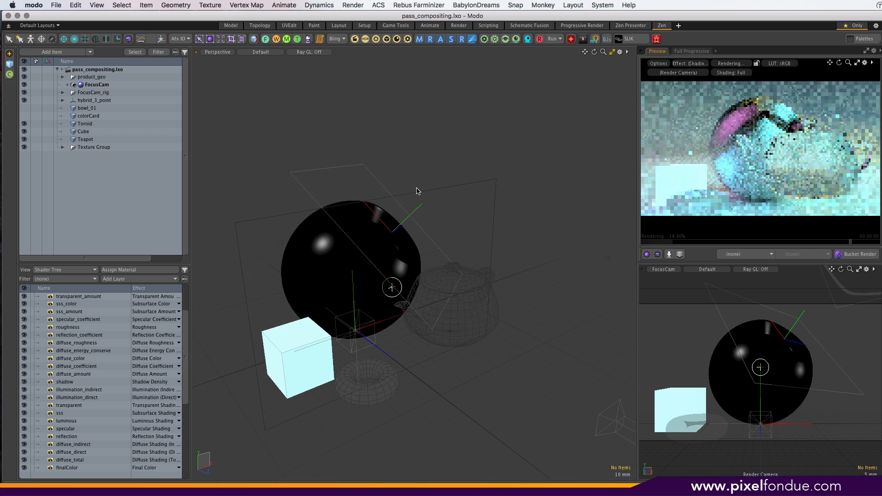
Step: Activate the Ultralight passes one after another: hybrid_area_light_rig_2, hybrid_area_light_rig, Material_4 and hybrid_area_light_rig_3
key("grave")
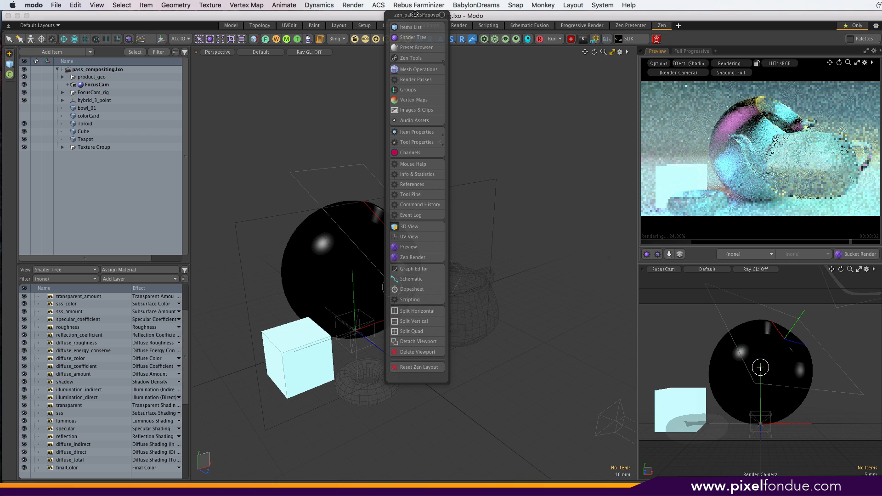
left_click_drag(416, 14, 412, 94)
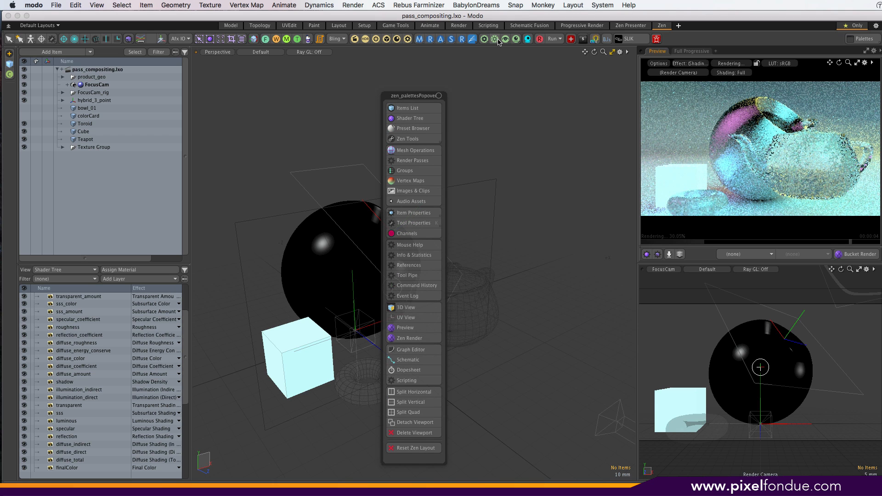
left_click(495, 39)
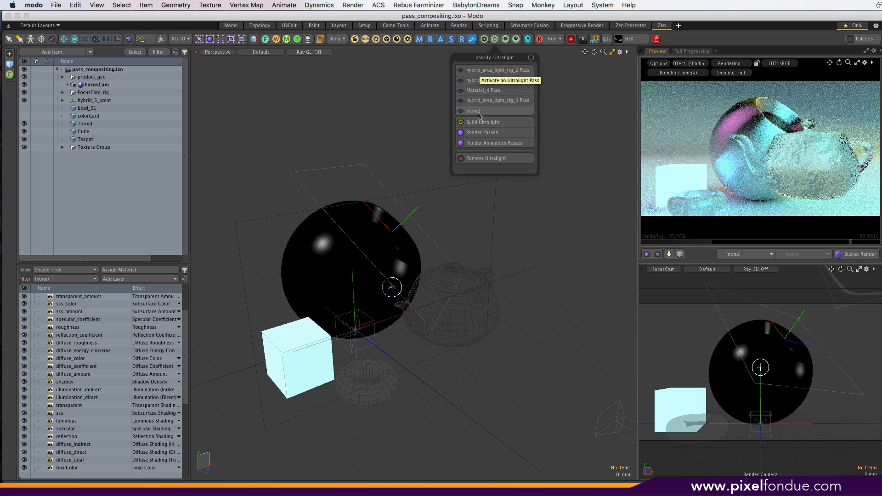
left_click(486, 70)
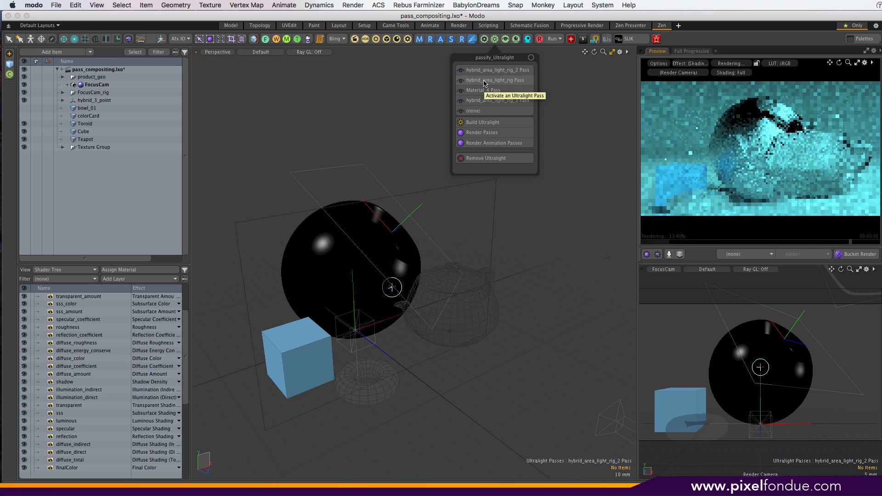
left_click(484, 81)
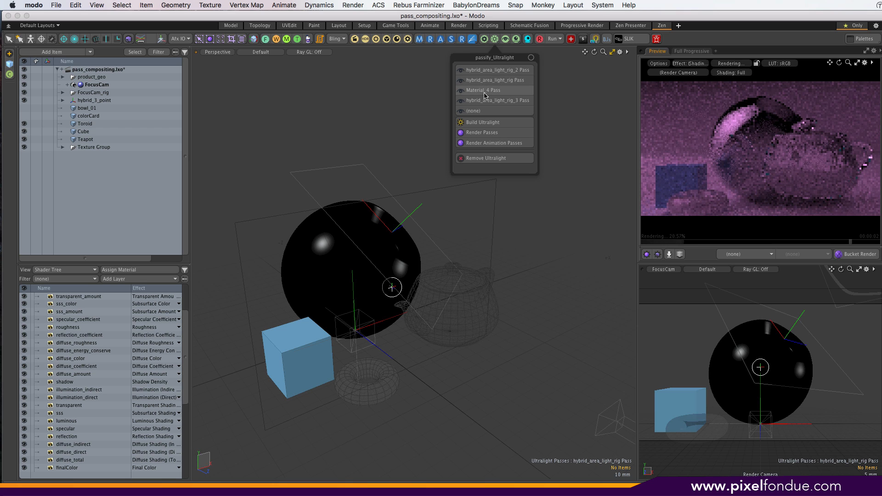
left_click(484, 90)
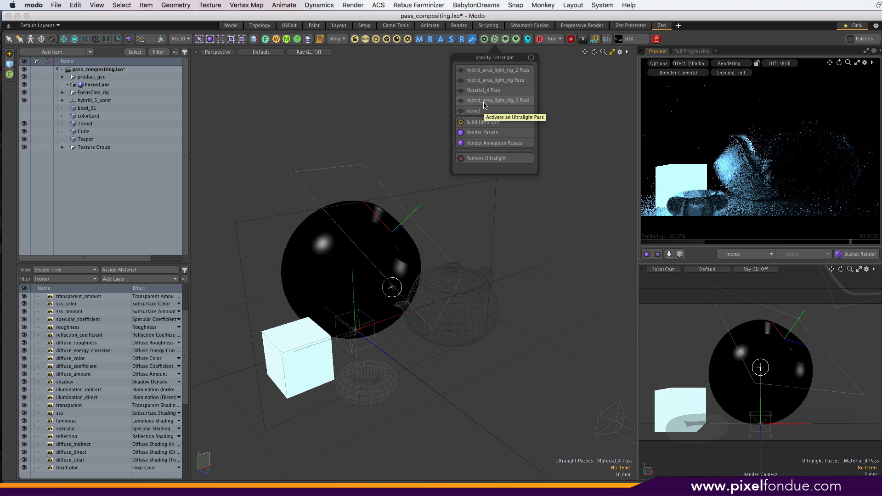
left_click(484, 101)
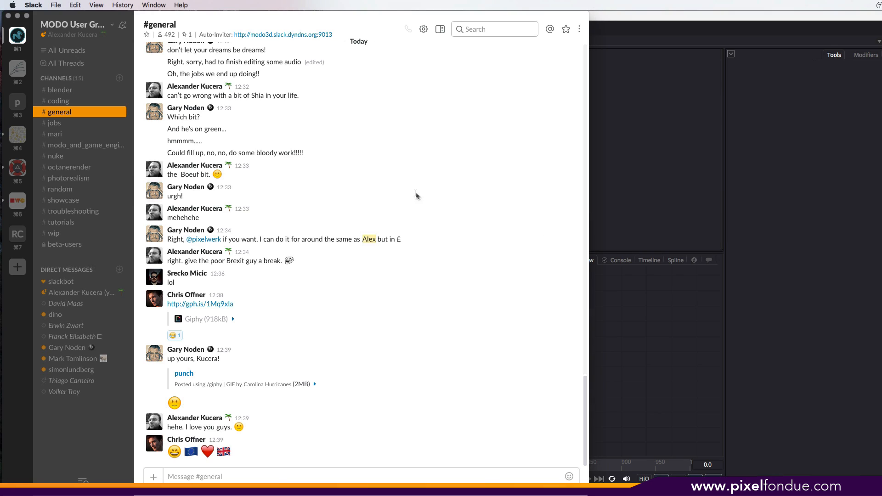
Step: Switch to NukeX and view the layer contact sheet connected to the all_on.exr source
key("super+Tab")
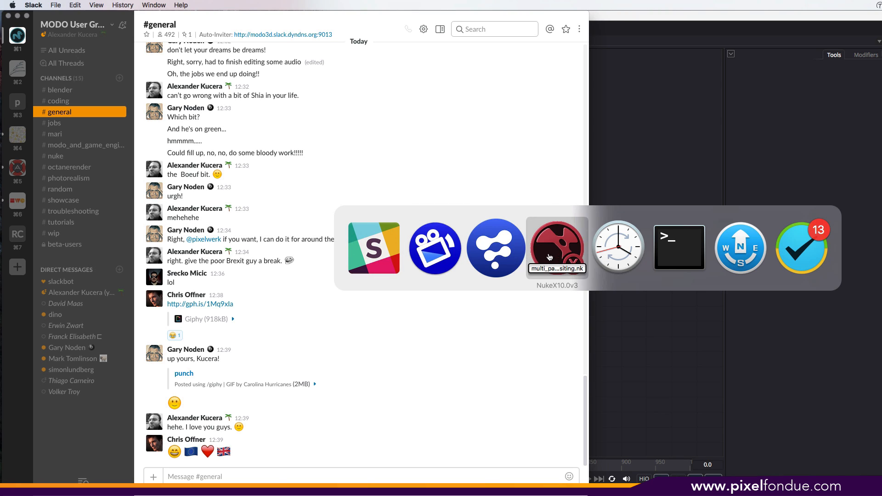
left_click(549, 256)
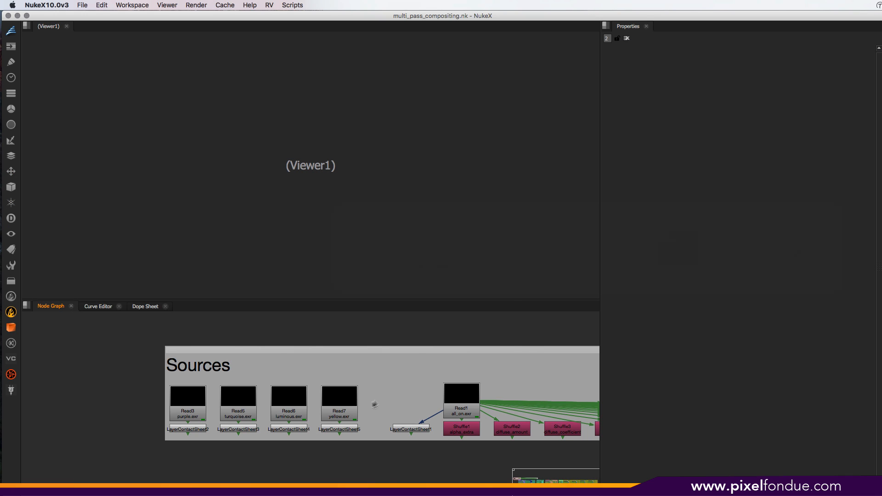
left_click_drag(144, 368, 490, 460)
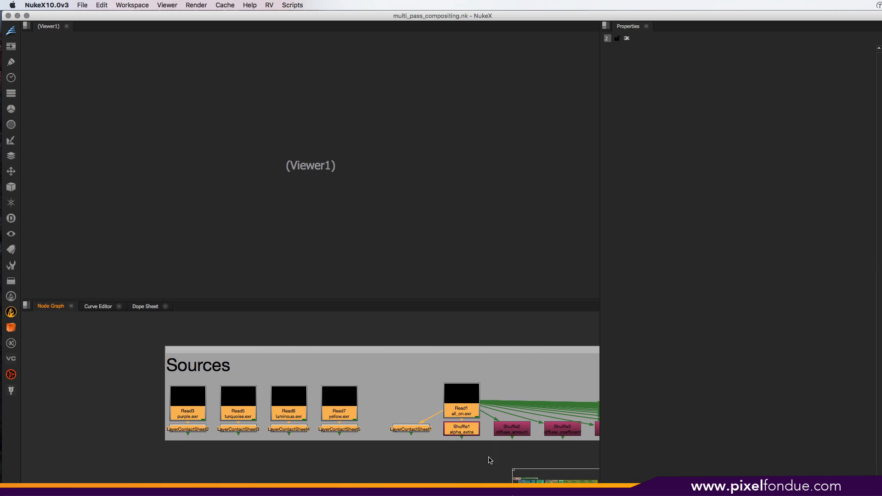
left_click(460, 399)
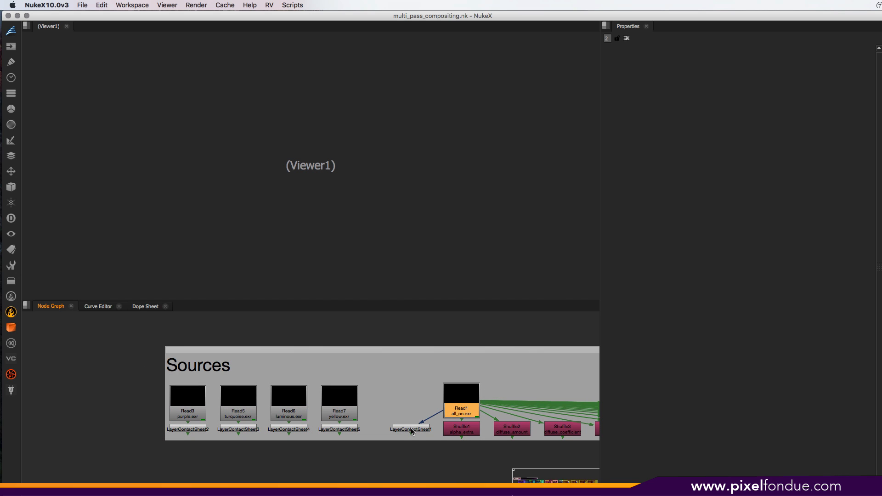
left_click(412, 431)
key("1")
Step: View the all_on.exr Read node with its finalColor layer displayed
left_click(472, 406)
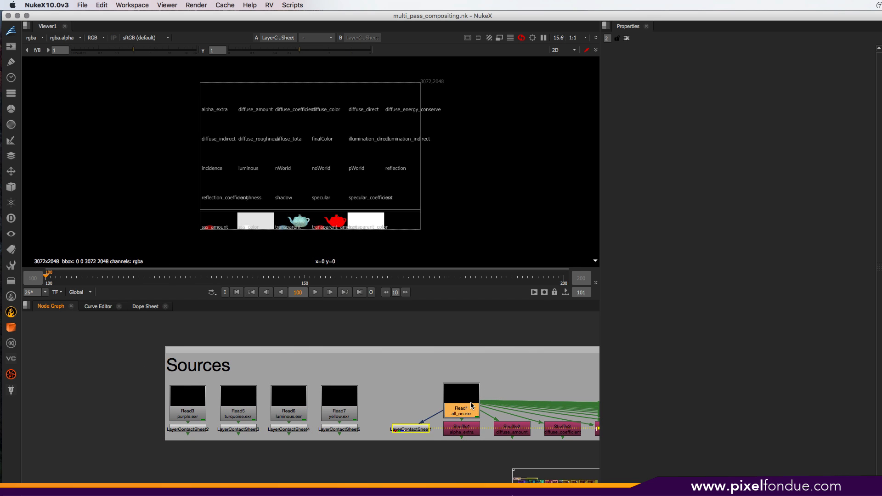
key("1")
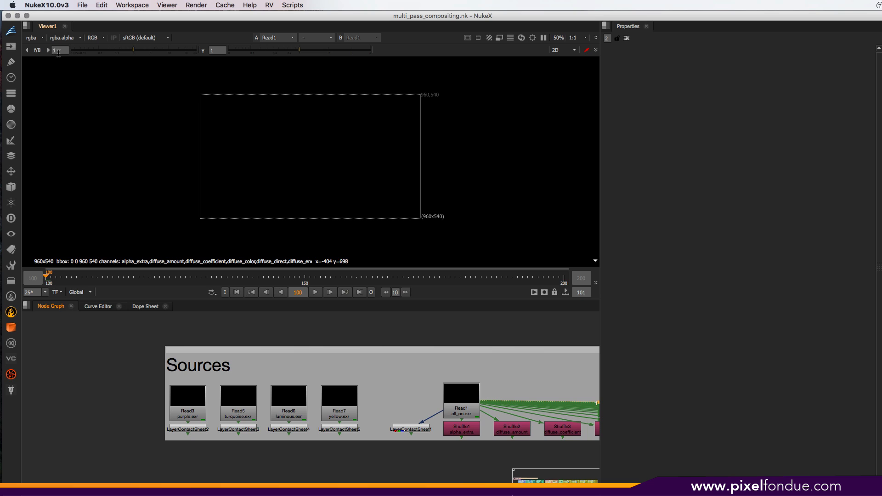
left_click(33, 38)
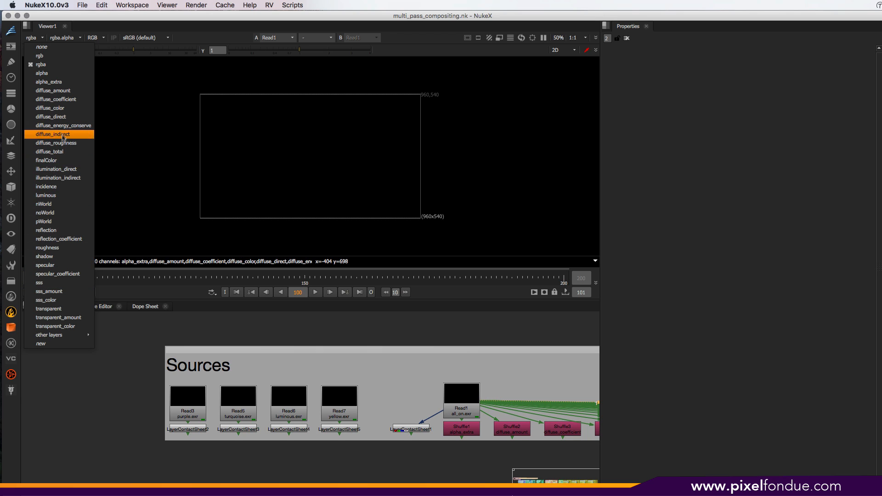
left_click(54, 161)
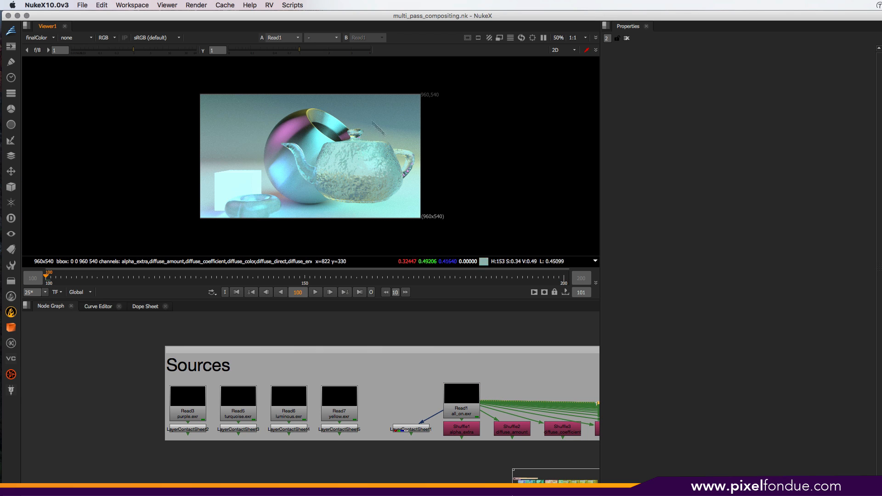
Step: Inspect the diffuse_color and diffuse_amount layers of all_on.exr and return the viewer to the rgba layer
left_click(41, 38)
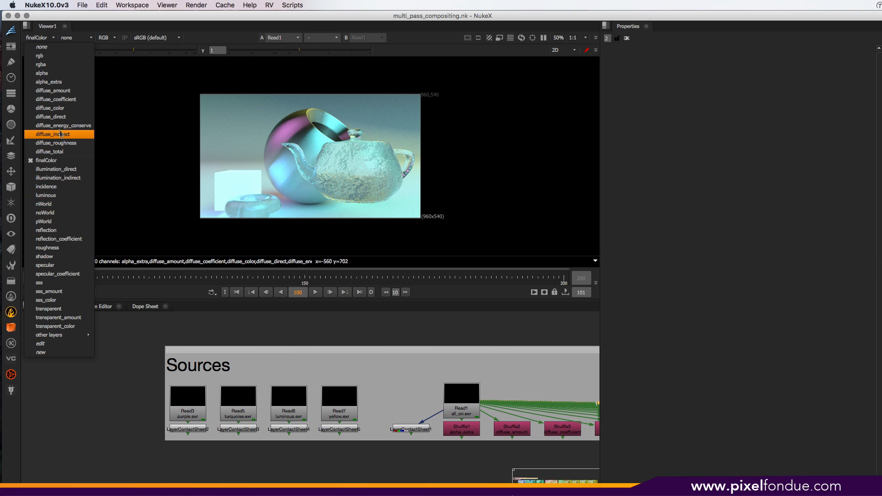
left_click(56, 108)
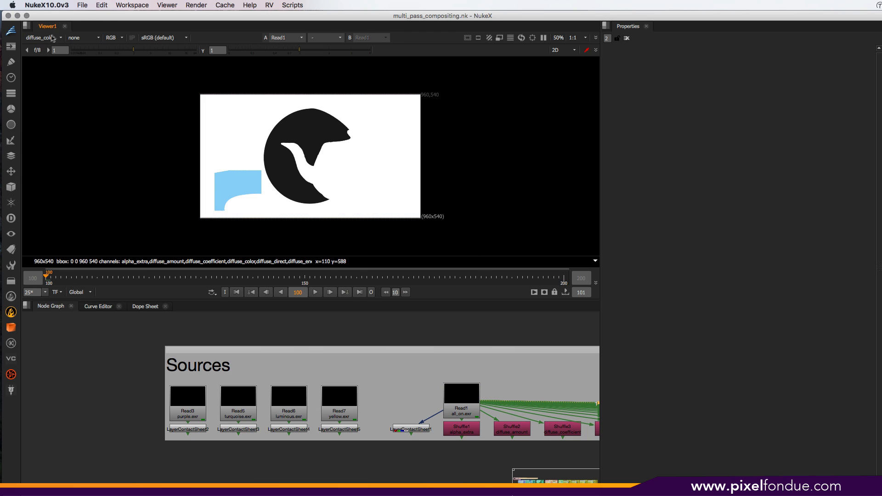
left_click(48, 40)
left_click(52, 91)
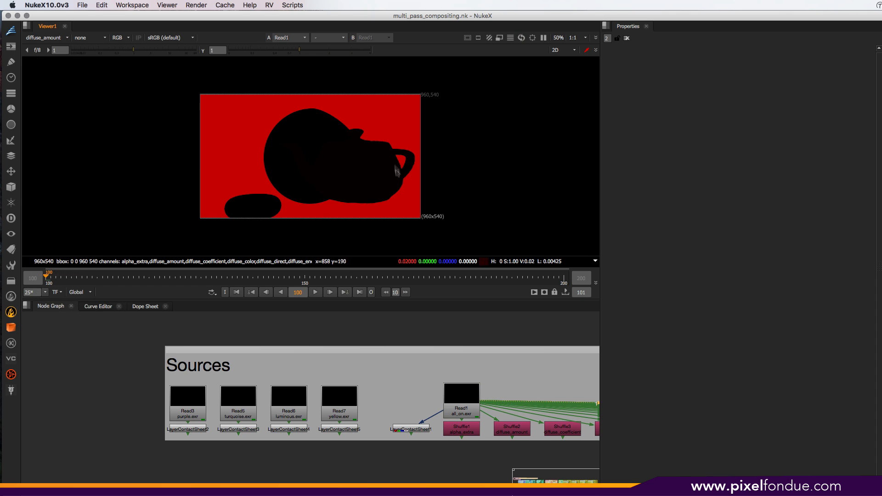
left_click(46, 38)
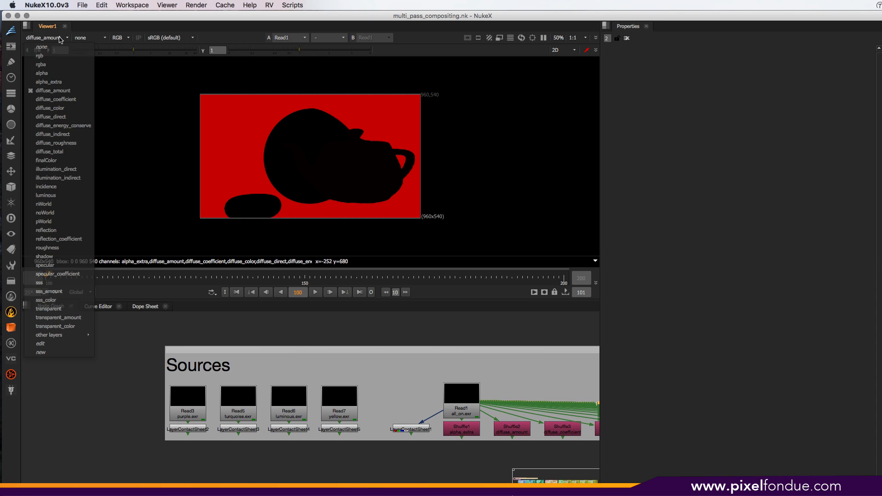
left_click(53, 63)
Step: Examine all passes on the all_on.exr contact sheet in the maximized viewer and restore the normal layout
left_click(411, 430)
key("1")
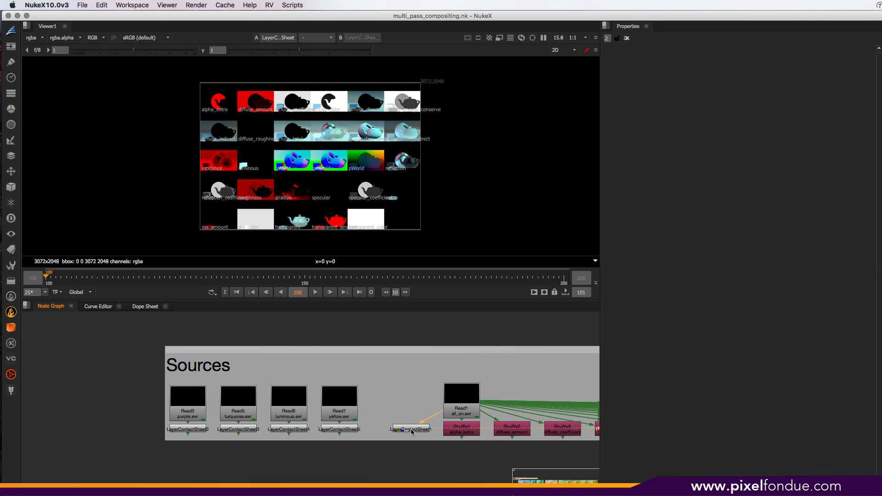
key("space")
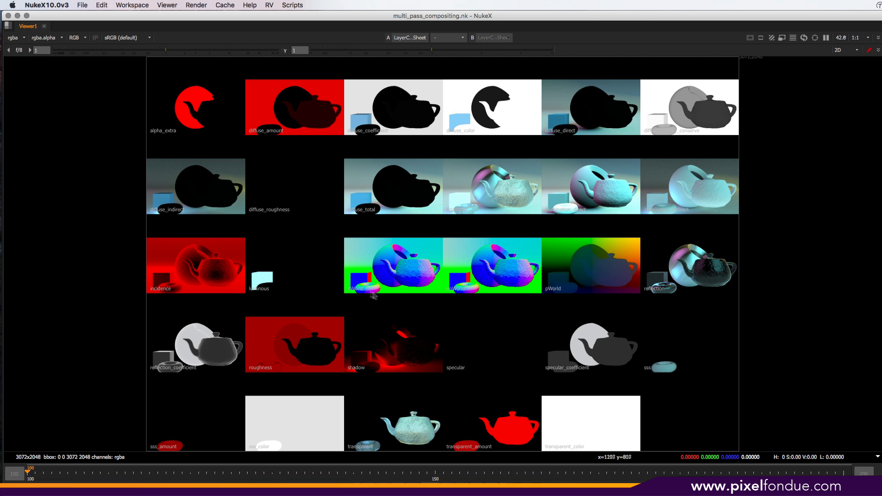
key("space")
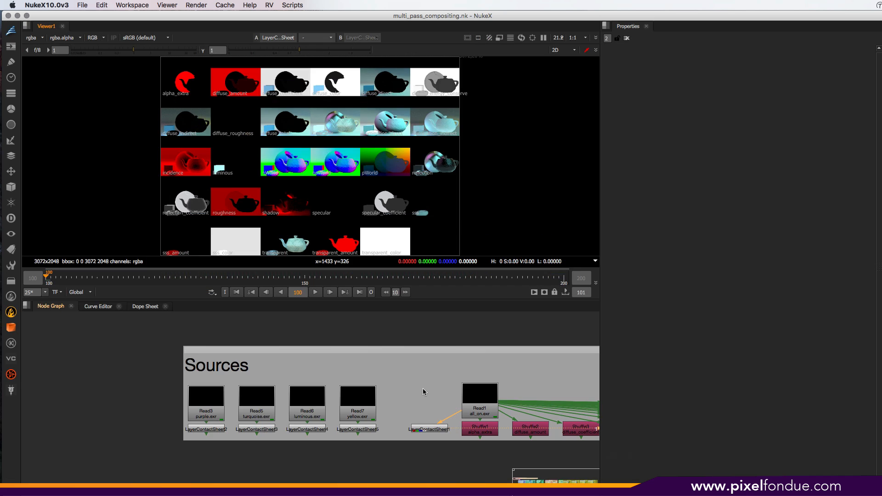
Step: Look over the row of Shuffle nodes that split all_on.exr into its separate passes
middle_click_drag(485, 419, 206, 393)
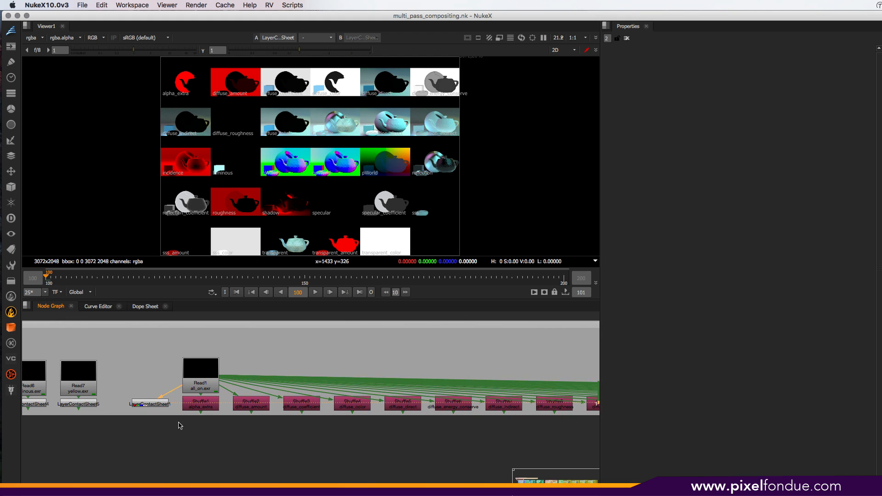
left_click_drag(179, 422, 609, 375)
middle_click_drag(519, 373, 207, 374)
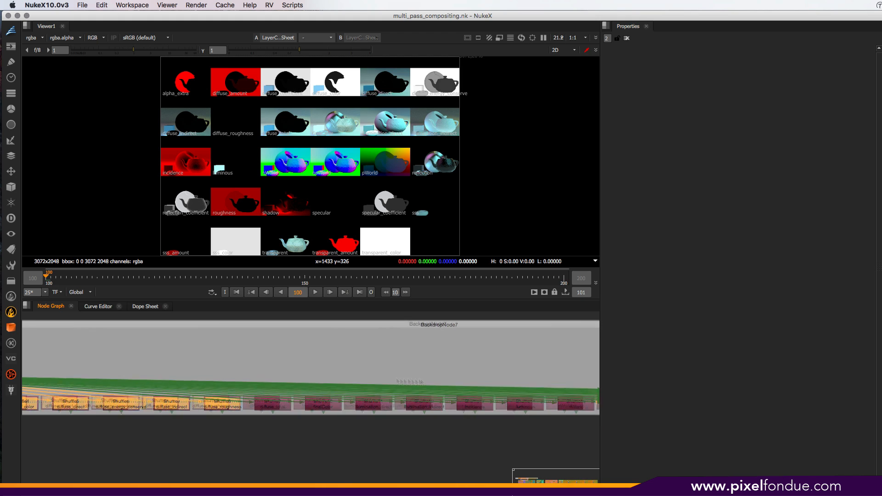
middle_click_drag(540, 398, 683, 364)
middle_click_drag(317, 378, 649, 414)
left_click(254, 443)
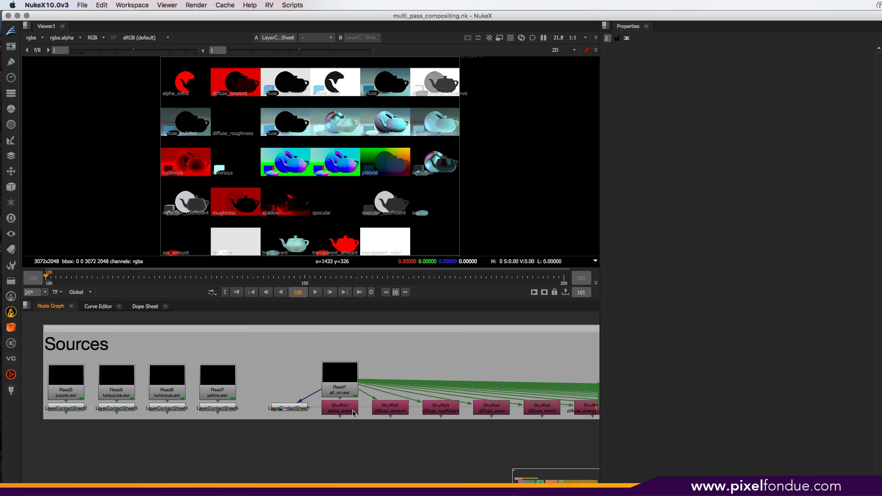
Step: View the alpha_extra, diffuse_amount and diffuse_coefficient Shuffle nodes one after another
left_click(352, 410)
left_click(33, 39)
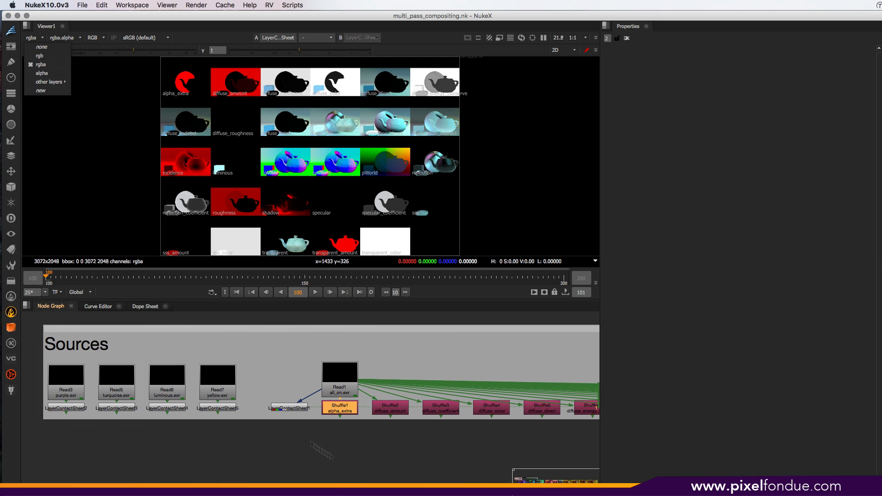
left_click(361, 431)
key("1")
left_click(392, 411)
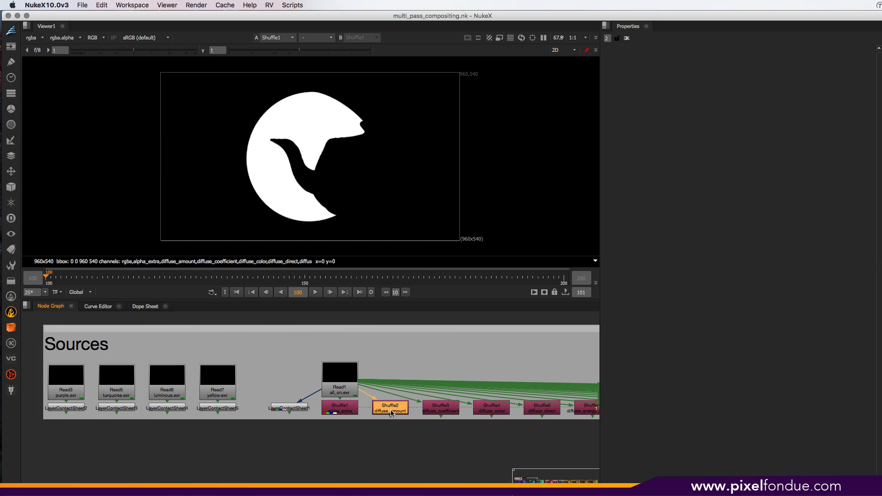
key("1")
left_click(439, 413)
key("1")
Step: View the outputs of the Shuffle nodes from diffuse_color through diffuse_energy_conserve
middle_click_drag(439, 414, 193, 413)
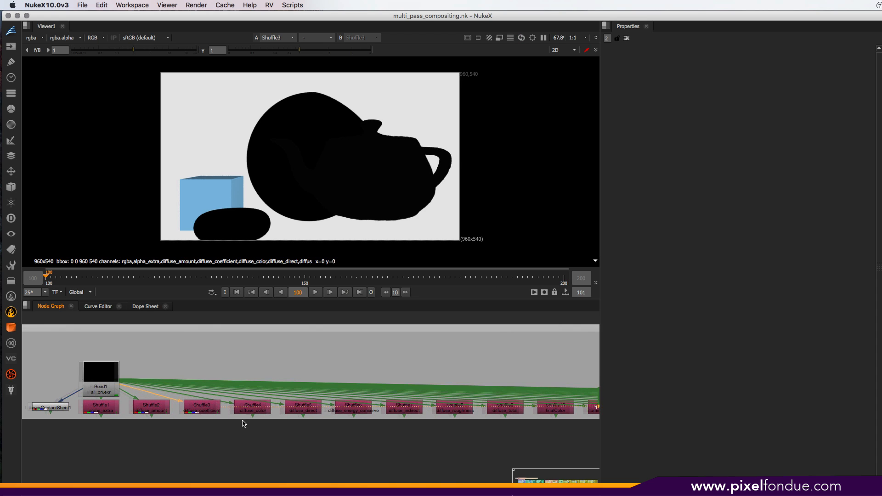
left_click(256, 410)
key("1")
left_click(335, 409)
key("1")
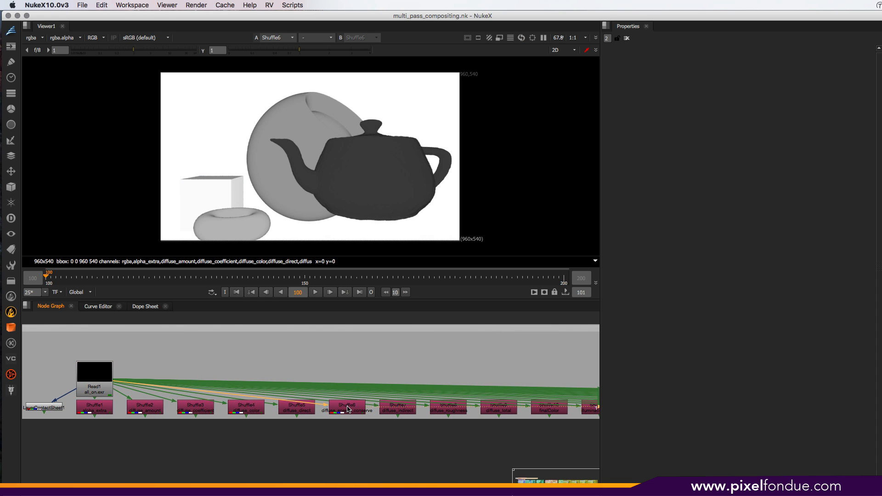
Step: View the outputs of the diffuse_indirect and diffuse_roughness Shuffle nodes
left_click(393, 409)
key("1")
left_click(445, 412)
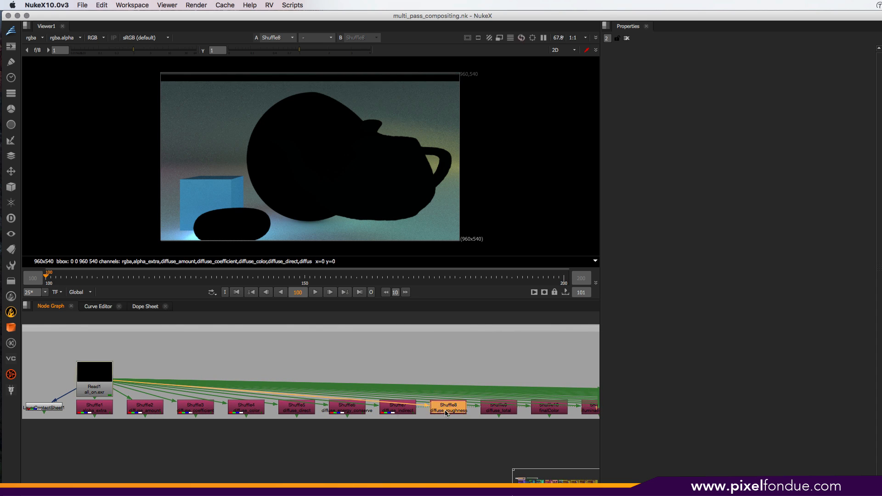
key("1")
Step: View the layer contact sheets of the yellow.exr, luminous.exr, turquoise.exr and purple.exr sources one after another
middle_click_drag(260, 447, 420, 451)
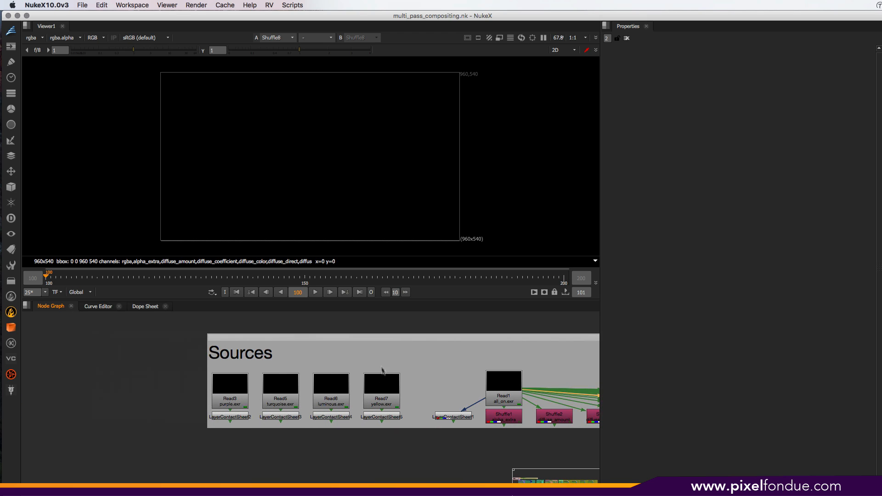
left_click(381, 417)
key("1")
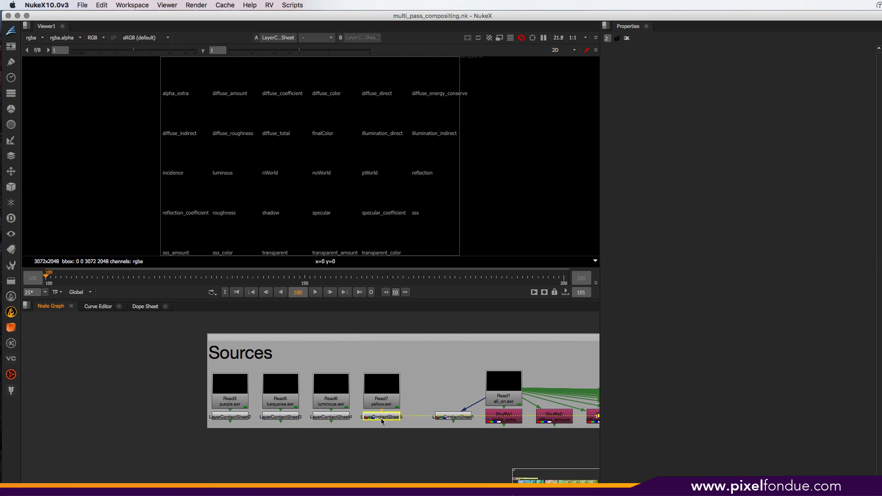
left_click(388, 401)
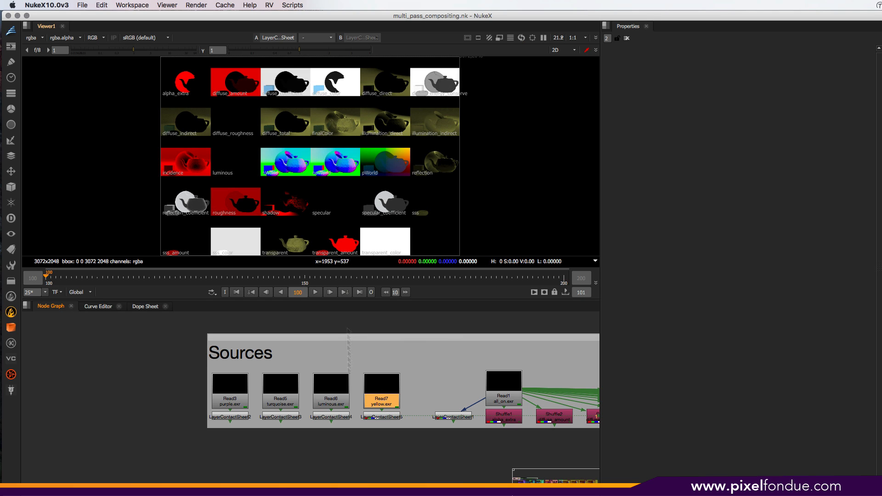
left_click(338, 418)
key("1")
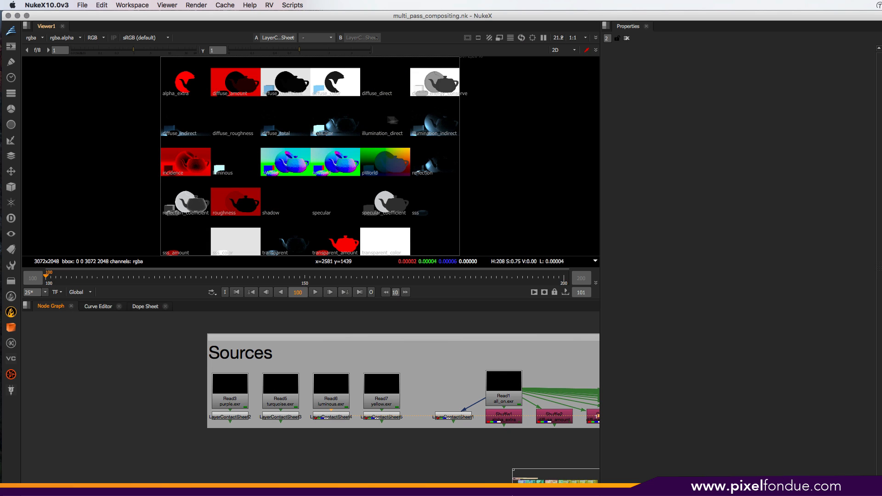
left_click(278, 418)
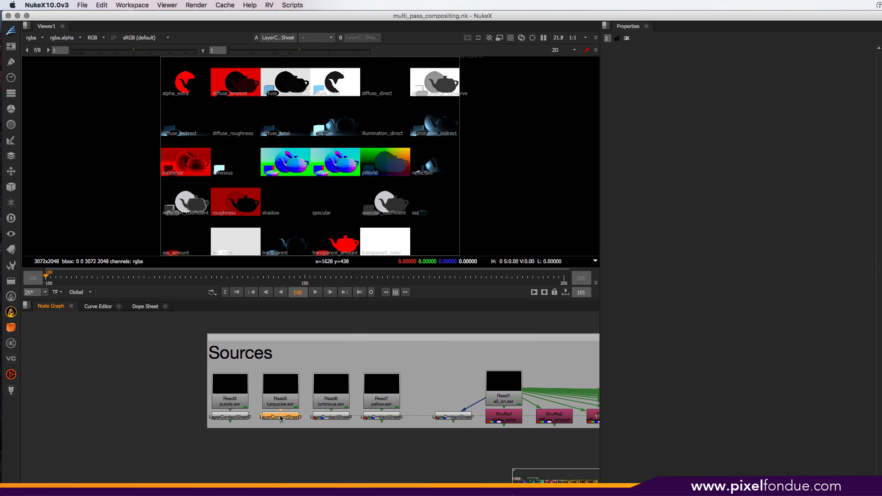
key("1")
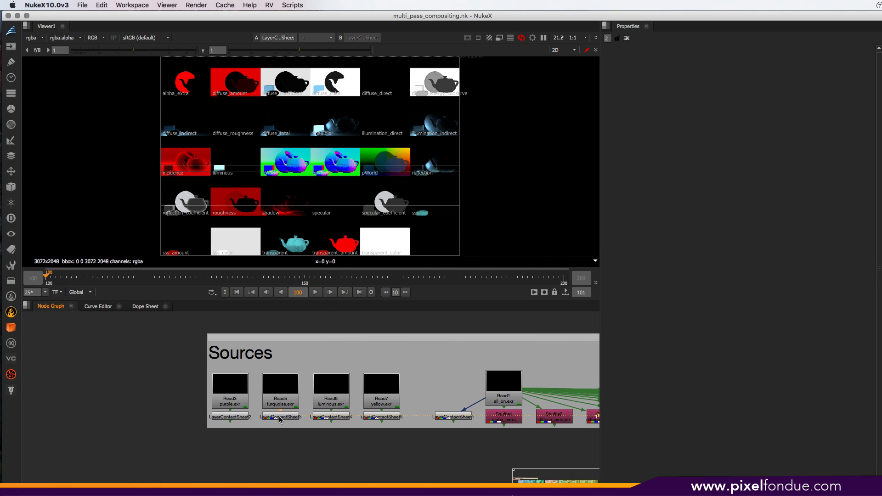
left_click(227, 418)
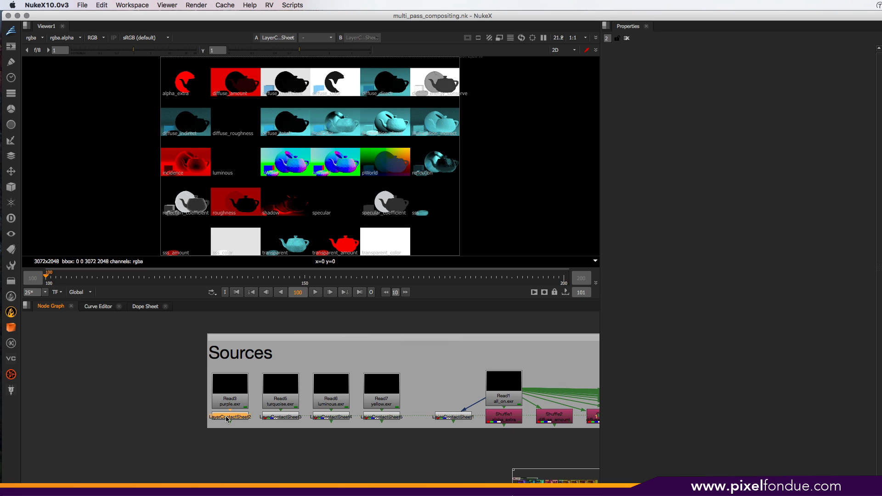
key("1")
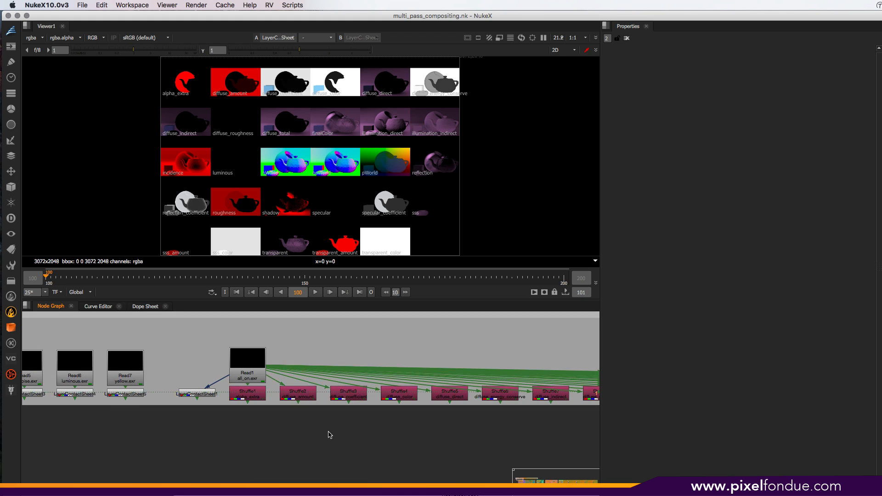
Step: View the Read1 all_on.exr source and the LayerContactSheet connected to it
middle_click_drag(328, 432, 292, 351)
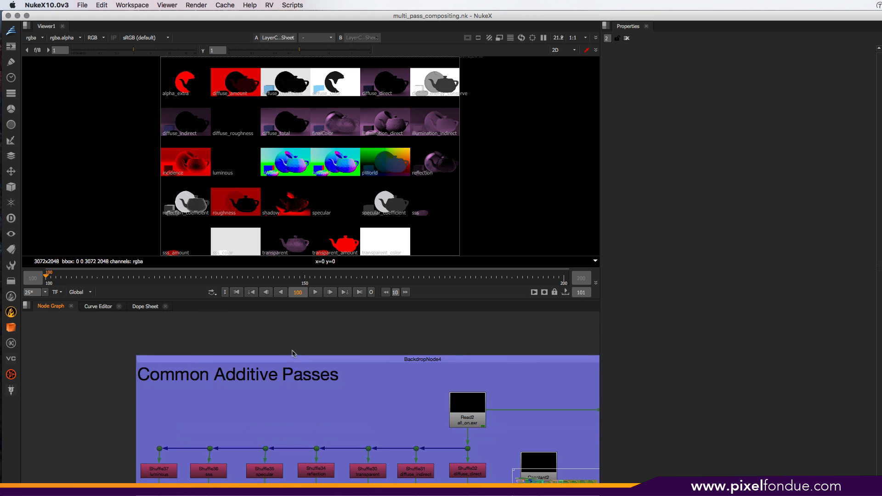
middle_click_drag(275, 388, 277, 368)
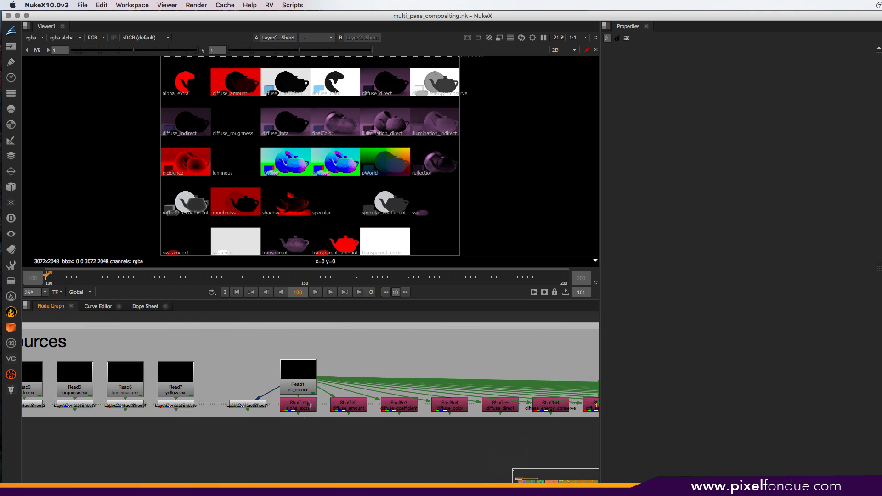
left_click(296, 386)
key("1")
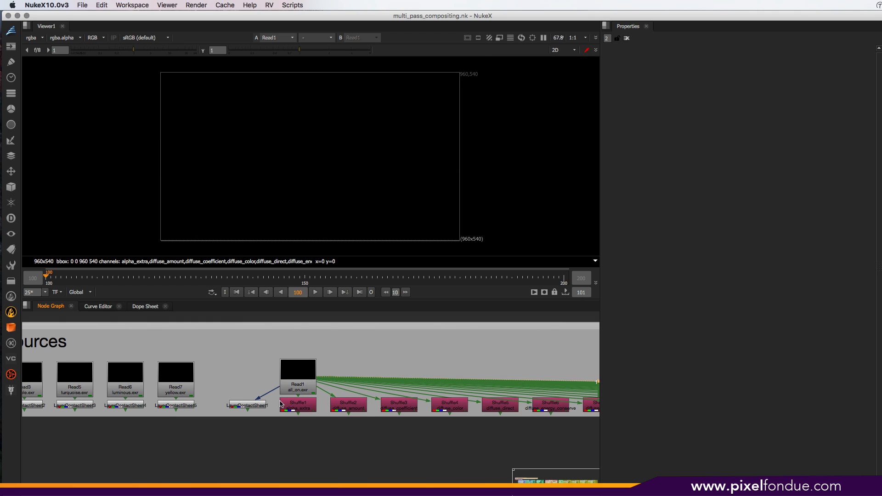
left_click(250, 405)
key("1")
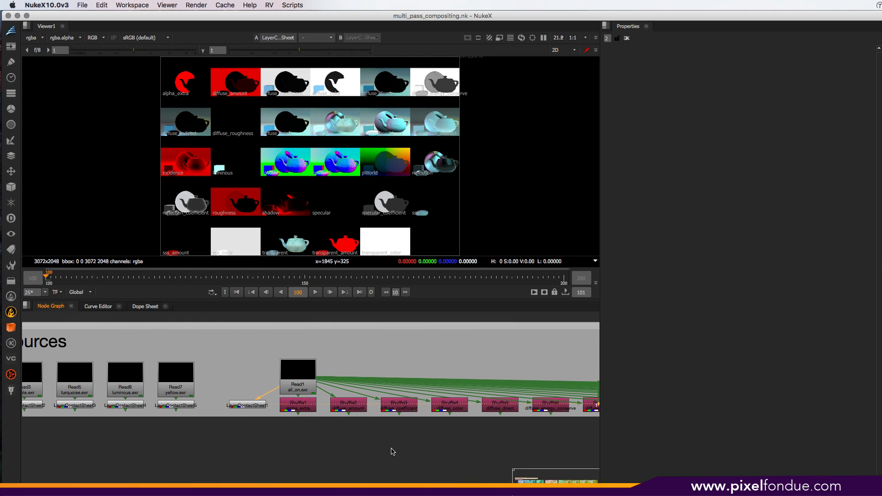
Step: Look over the Common Additive Passes group and view the diffuse_direct Shuffle node under Read2
middle_click_drag(391, 448, 333, 369)
mouse_move(352, 433)
middle_mouse_down()
mouse_move(365, 389)
mouse_move(347, 406)
mouse_move(341, 400)
middle_mouse_up()
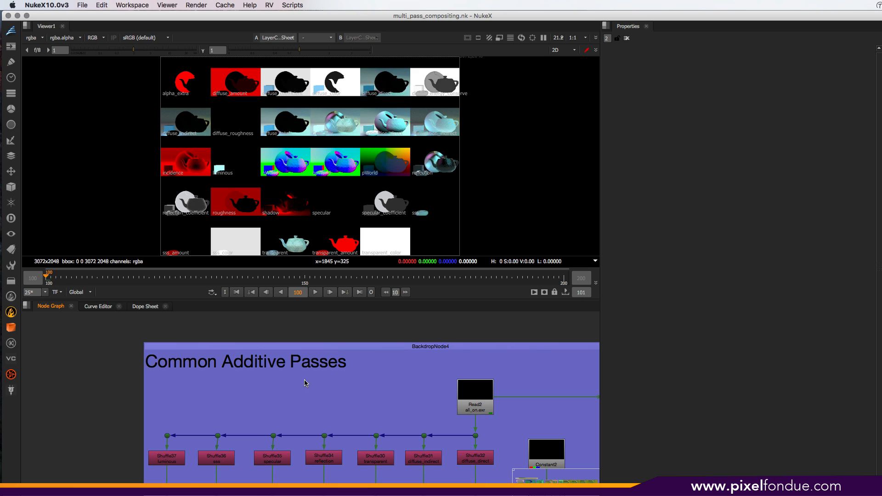
middle_click_drag(306, 383, 252, 380)
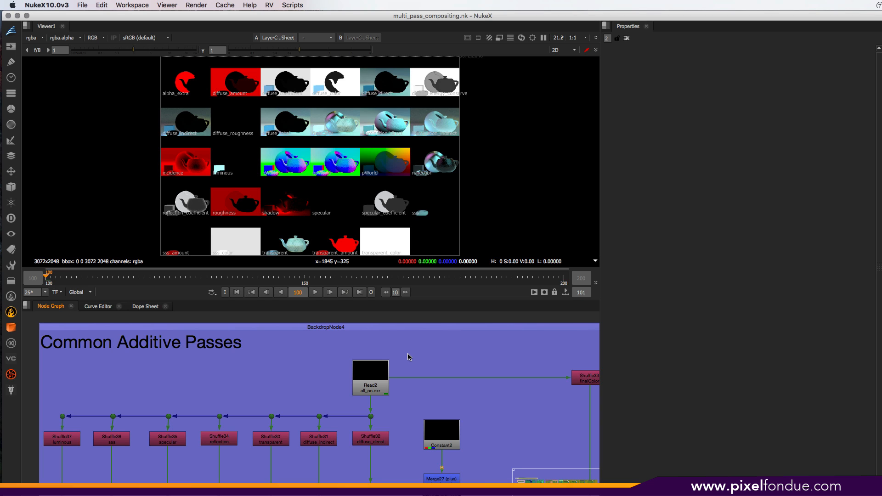
scroll(411, 365, "down", 1)
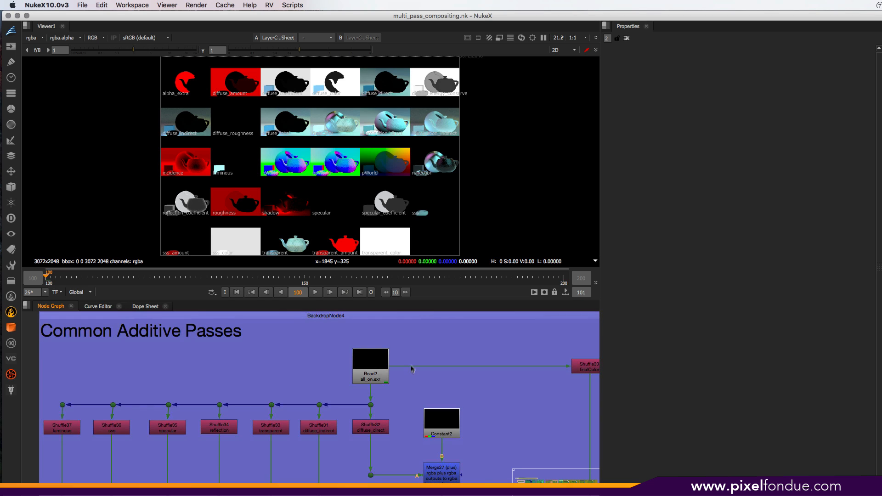
middle_click_drag(406, 405, 393, 404)
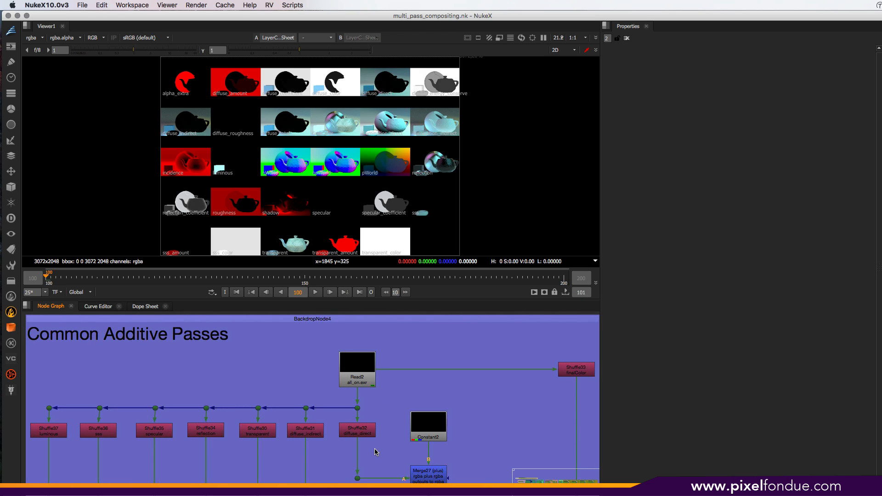
mouse_move(375, 455)
middle_mouse_down()
mouse_move(386, 443)
mouse_move(383, 454)
middle_mouse_up()
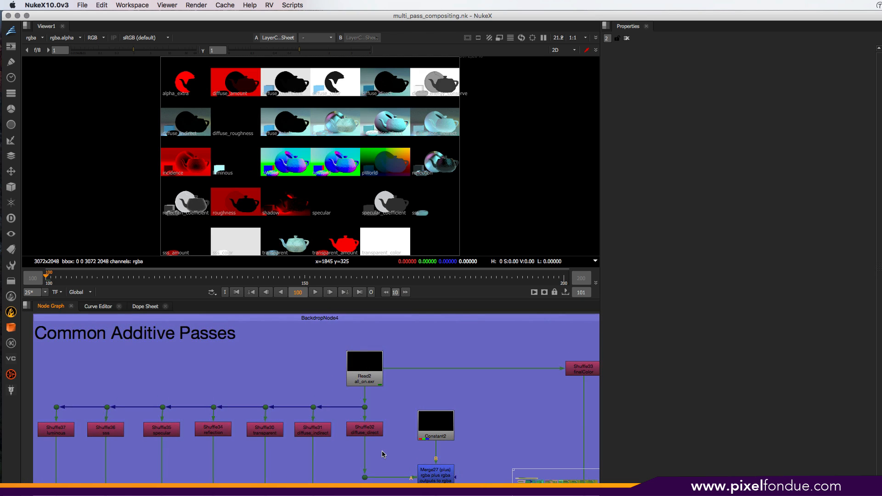
left_click(365, 375)
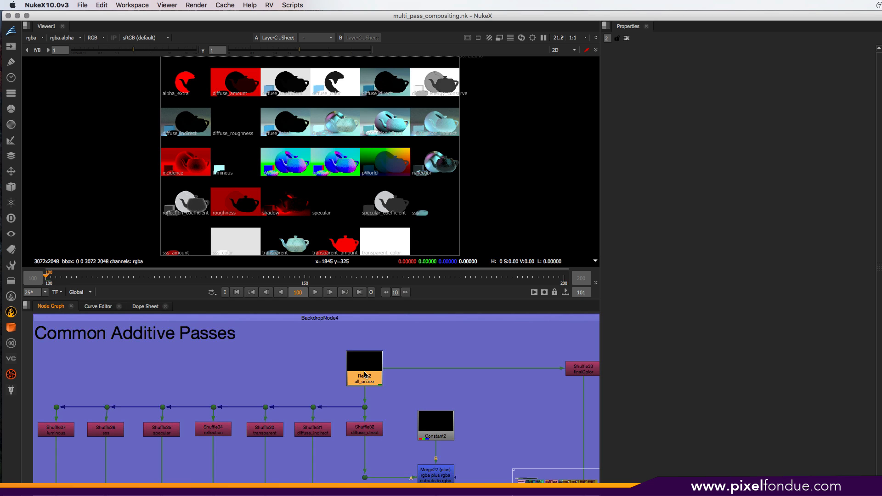
left_click(367, 434)
key("1")
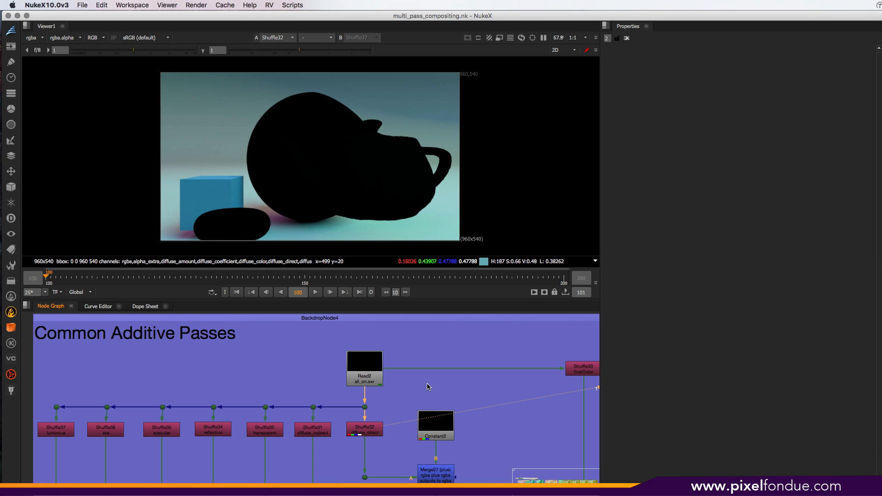
Step: View the Constant2 base and the Merge27 plus node that adds diffuse_direct to it
middle_click_drag(412, 410, 452, 358)
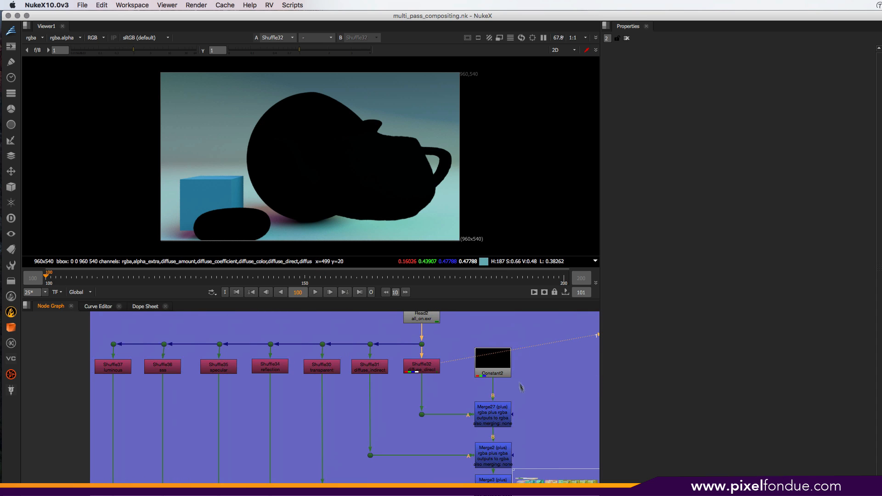
left_click(507, 365)
key("1")
left_click(502, 412)
key("1")
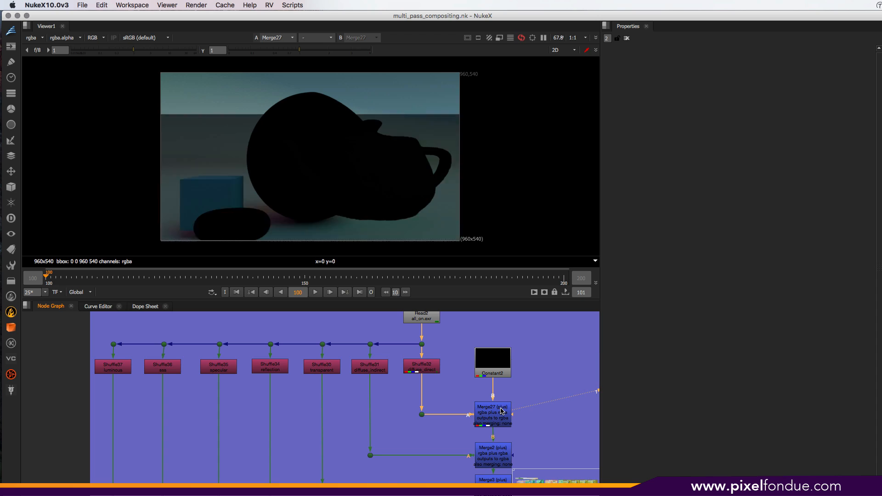
Step: View the diffuse_indirect Shuffle node and the Merge2 plus node that adds it to the stack
left_click(363, 370)
key("1")
middle_click_drag(375, 394, 270, 377)
left_click(400, 448)
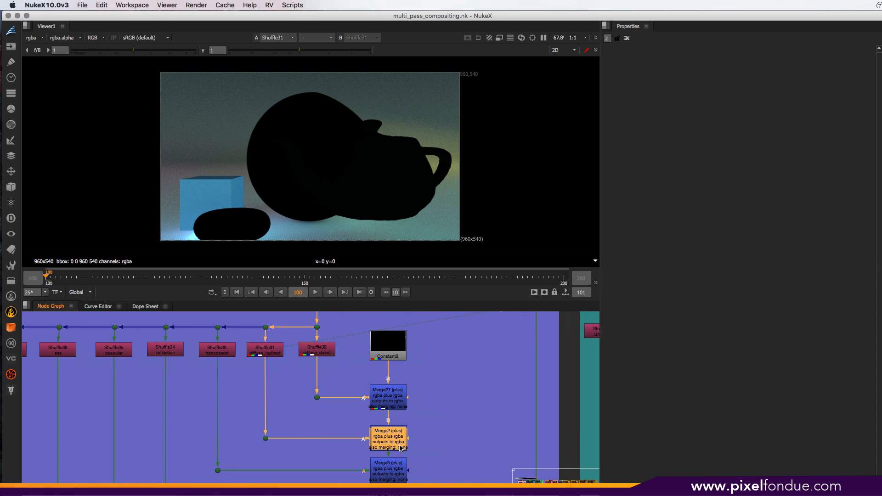
key("1")
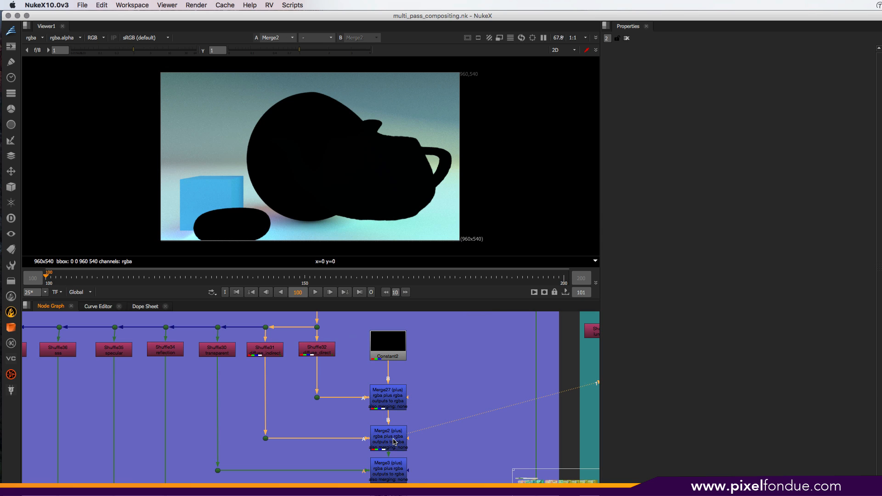
Step: Select the row of additive pass Shuffle nodes from luminous to diffuse_direct to point them out
middle_click_drag(394, 442, 403, 429)
middle_click_drag(168, 359, 379, 396)
middle_click_drag(460, 390, 351, 394)
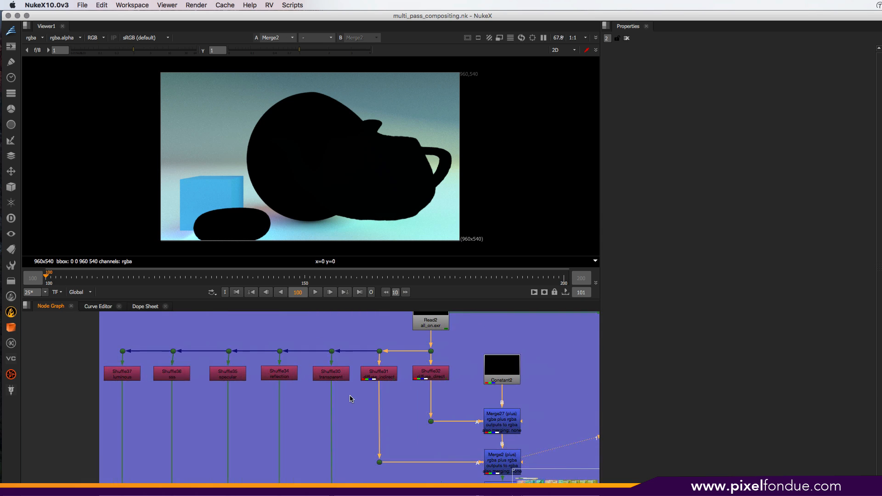
left_click_drag(101, 360, 453, 389)
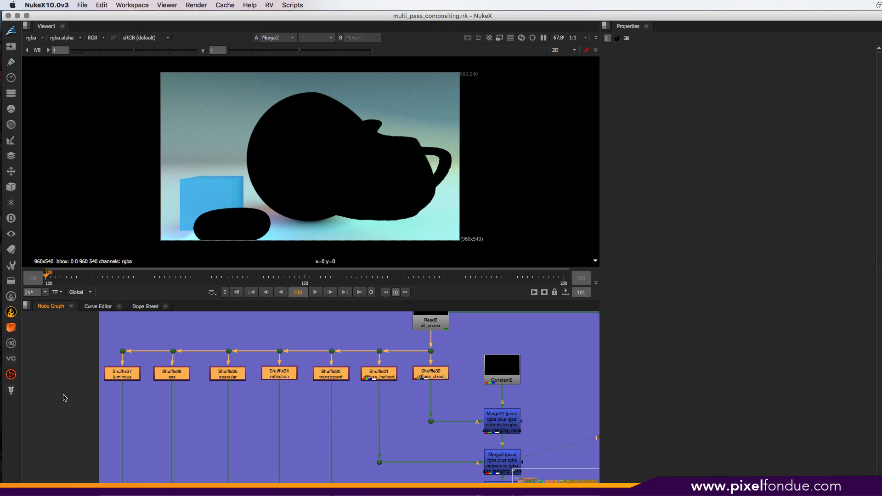
left_click_drag(63, 398, 467, 366)
Step: Switch to Safari and highlight the modo Beauty AOVs formula on the AOV Compositing Formulas page
key("super+Tab")
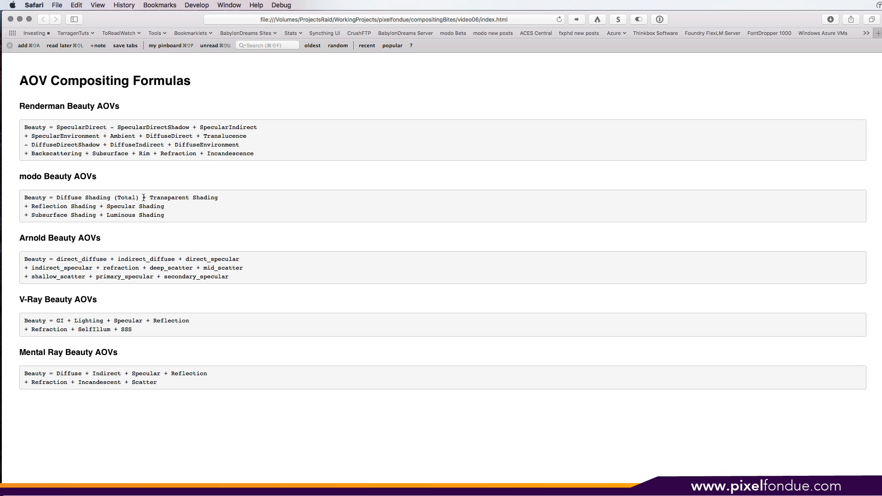
left_click_drag(164, 214, 26, 197)
left_click(183, 385)
Step: Open the Render Outputs topic under Rendering in the Modo Online Help and skim through it
left_click(510, 62)
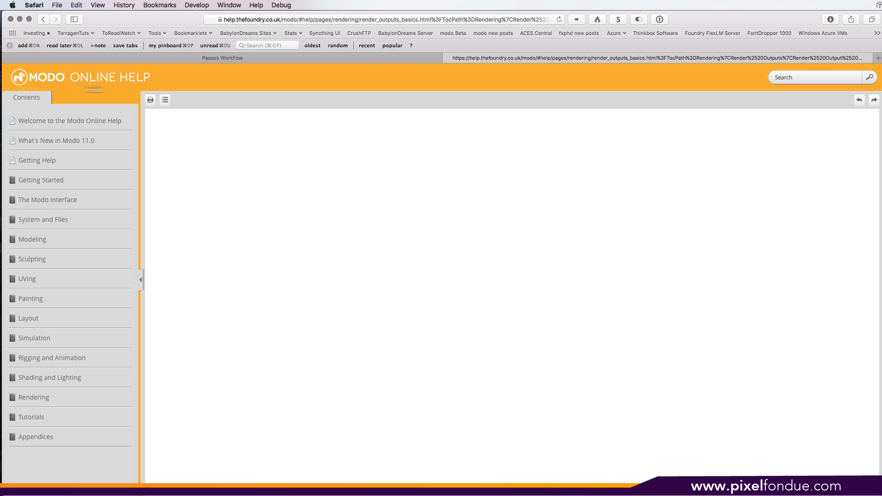
left_click(40, 401)
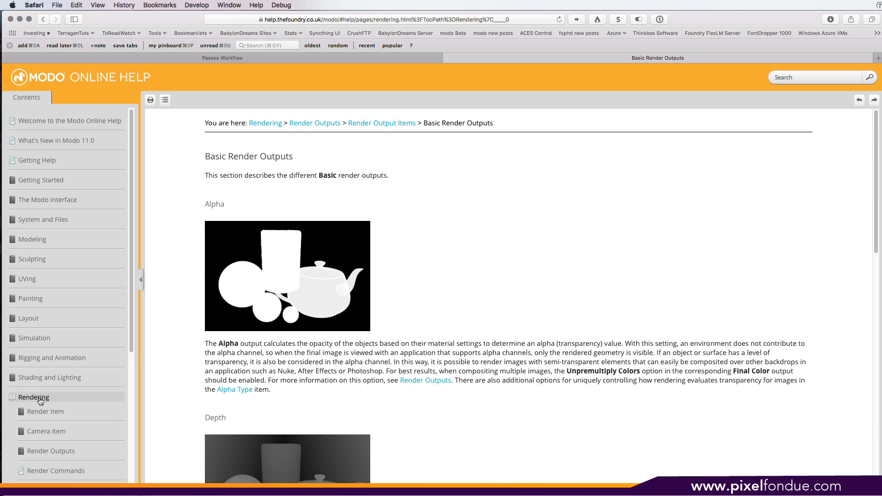
scroll(53, 326, "down", 3)
left_click(49, 318)
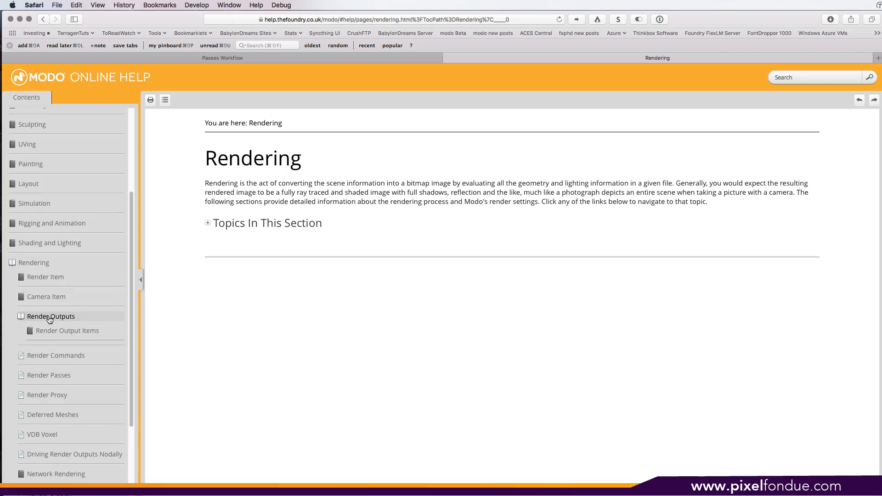
scroll(490, 348, "down", 20)
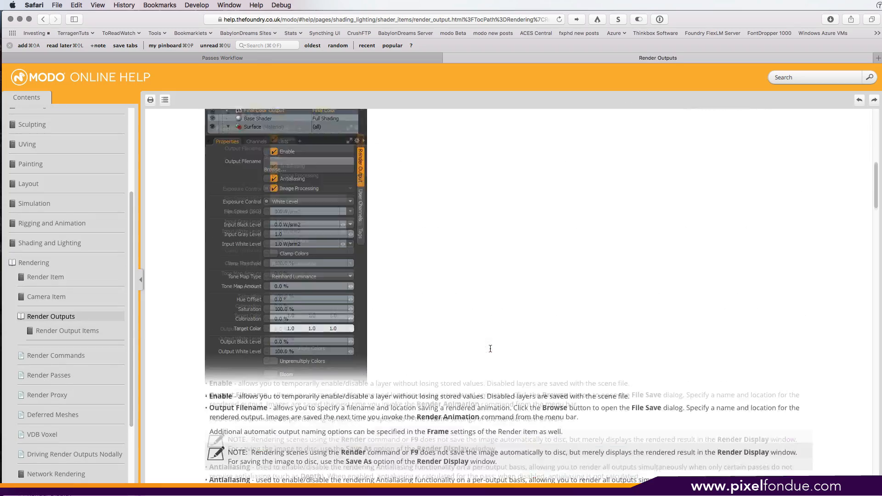
scroll(490, 349, "up", 8)
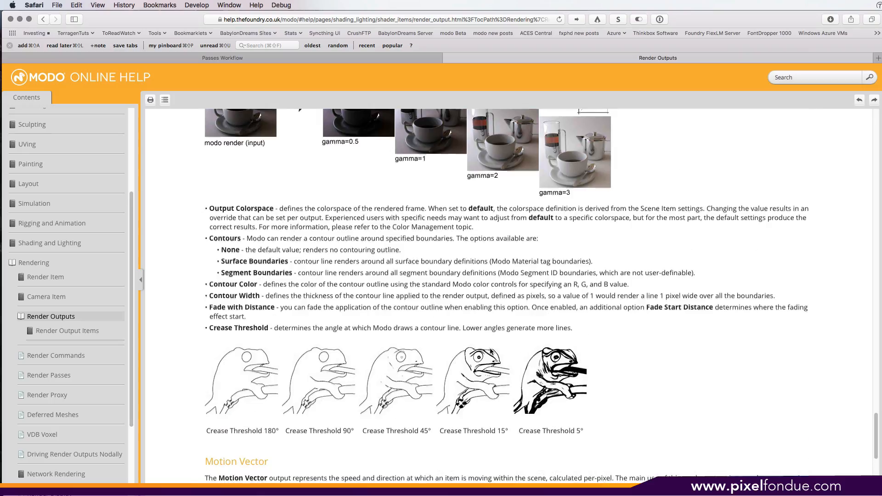
Step: Open the Basic Render Outputs topic under Render Output Items and find the Compositing Outputs section
left_click(67, 331)
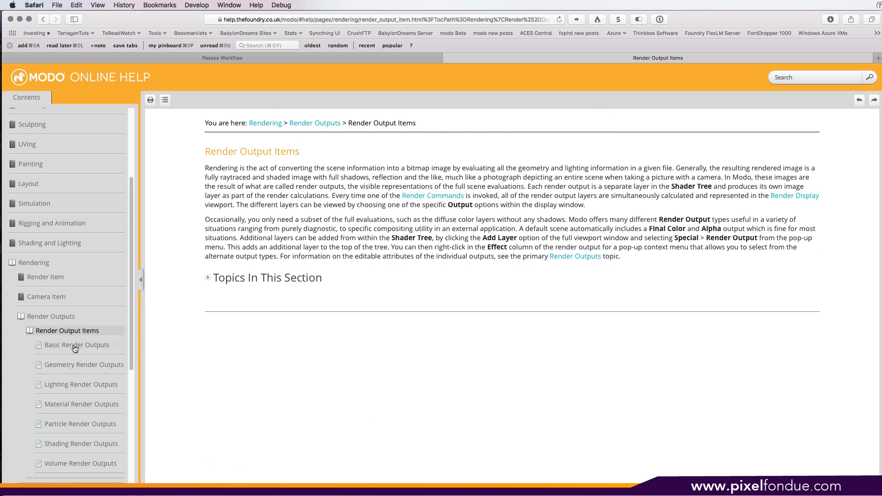
left_click(75, 346)
scroll(567, 373, "down", 20)
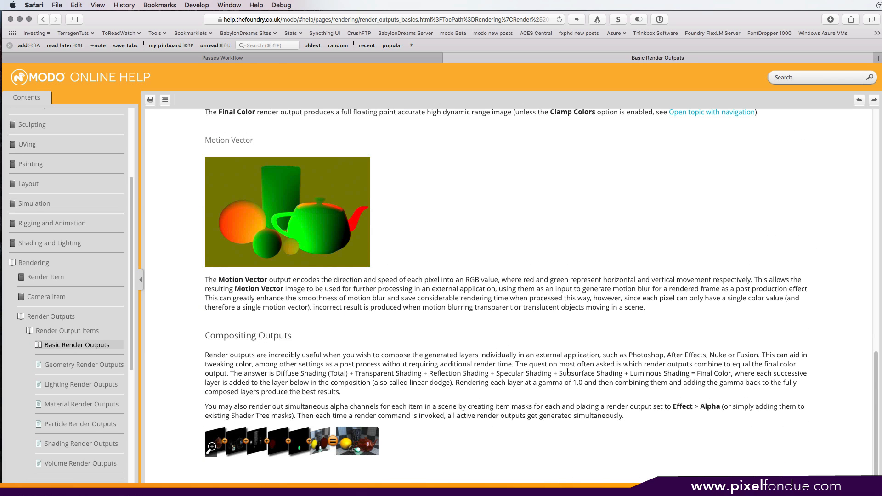
Step: Highlight the formula from Diffuse Shading (Total) through Final Color in the Compositing Outputs section
left_click_drag(206, 336, 481, 393)
left_click(481, 393)
double_click(280, 373)
left_click_drag(281, 373, 706, 386)
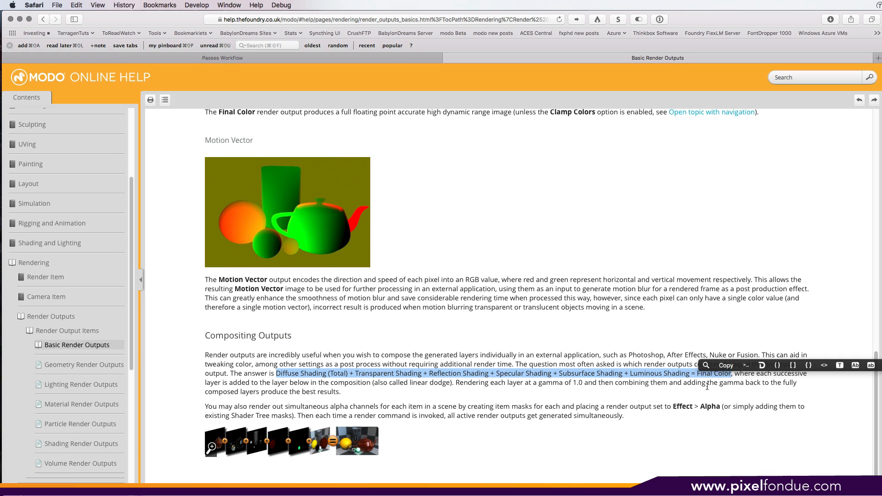
Step: Return to the AOV Compositing Formulas page and examine the formulas from Renderman through Mental Ray
left_click(448, 57)
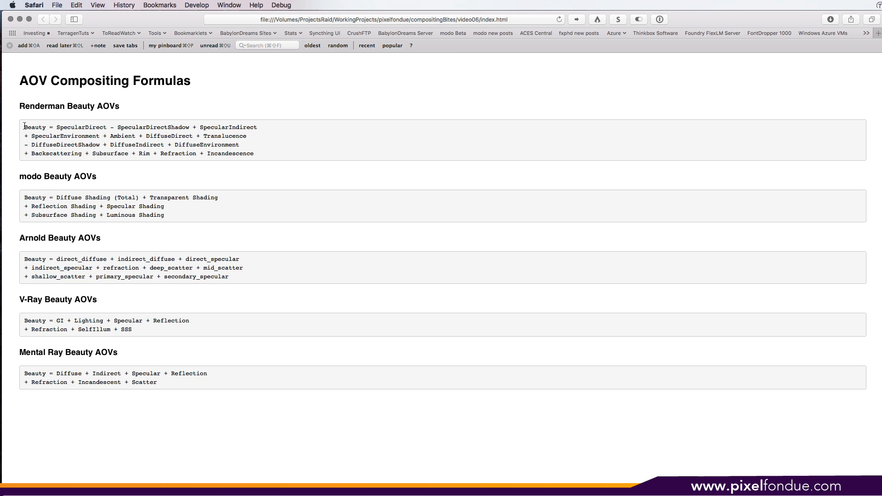
left_click_drag(16, 105, 172, 386)
left_click(172, 387)
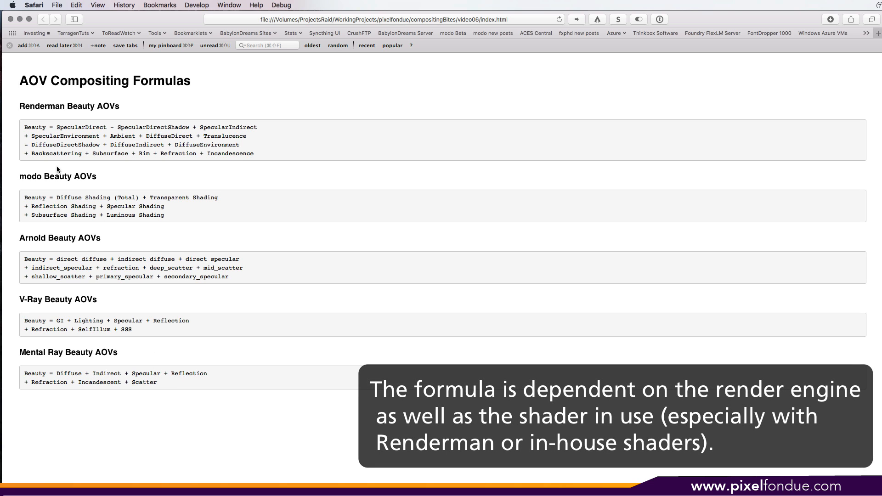
double_click(27, 144)
type("-")
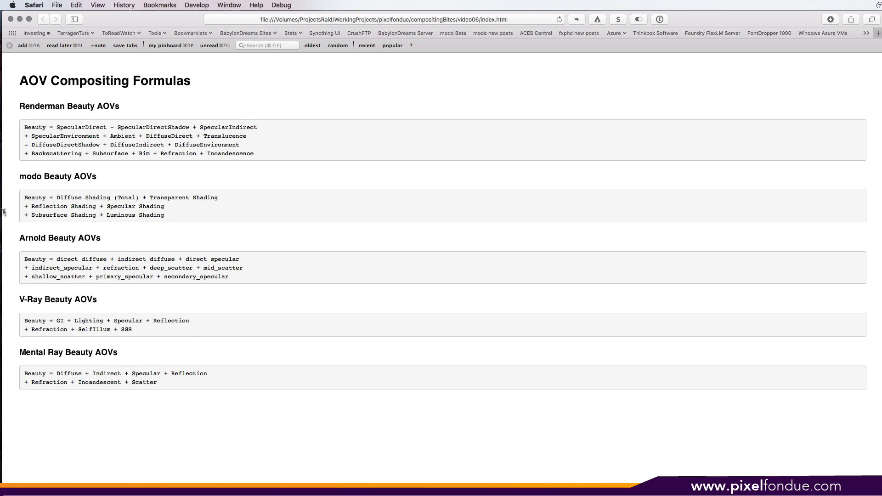
left_click_drag(24, 198, 180, 395)
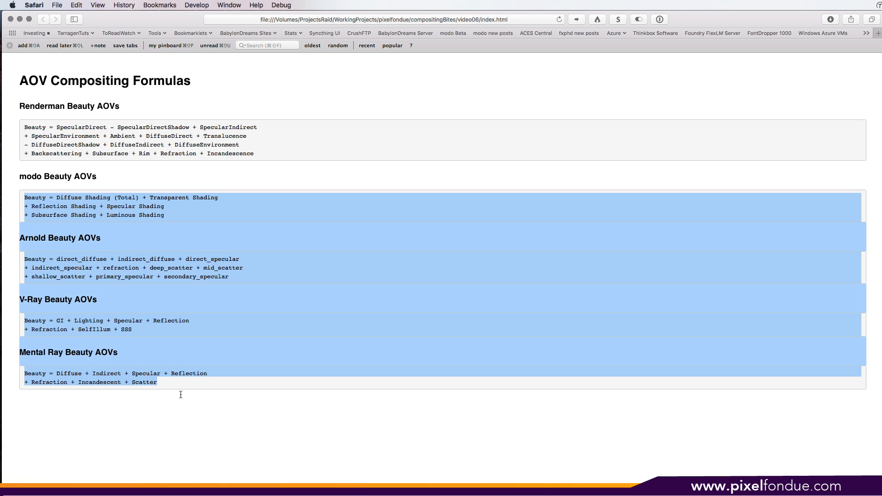
left_click(168, 385)
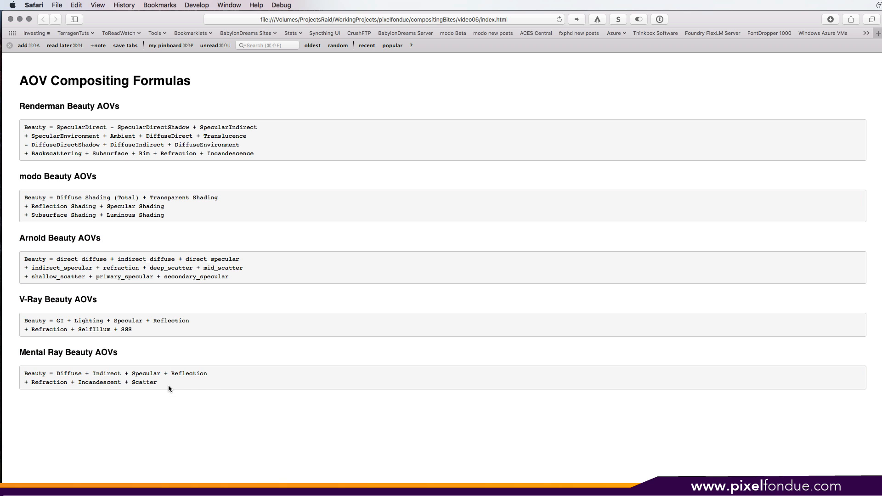
Step: Switch to NukeX and view the diffuse_direct, diffuse_indirect and transparent Shuffle passes one after another
key("super+Tab")
key("super+Tab")
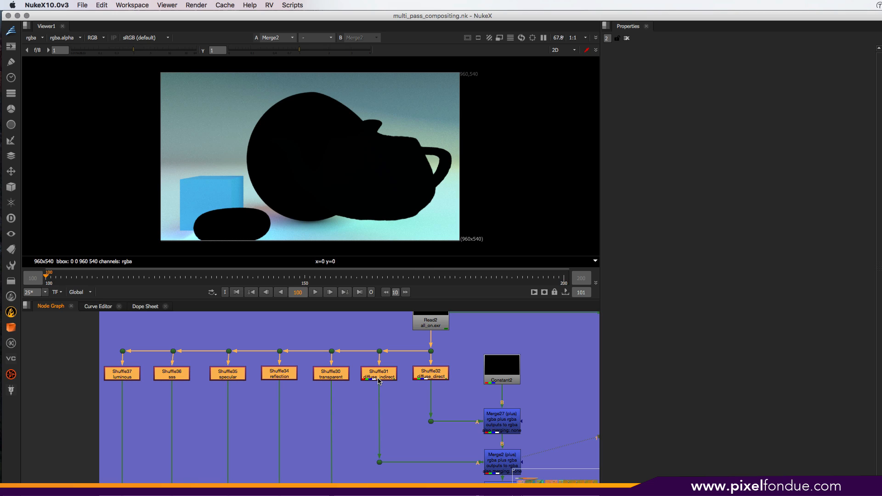
left_click(431, 374)
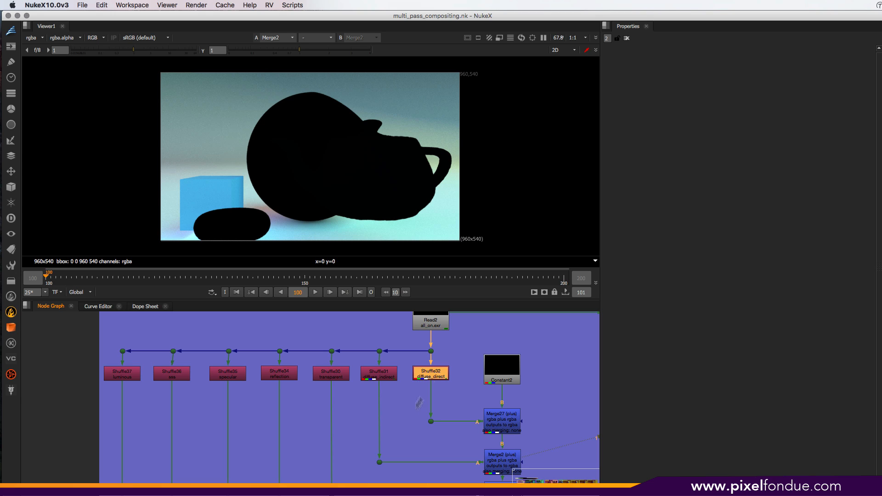
key("1")
left_click(364, 379)
key("1")
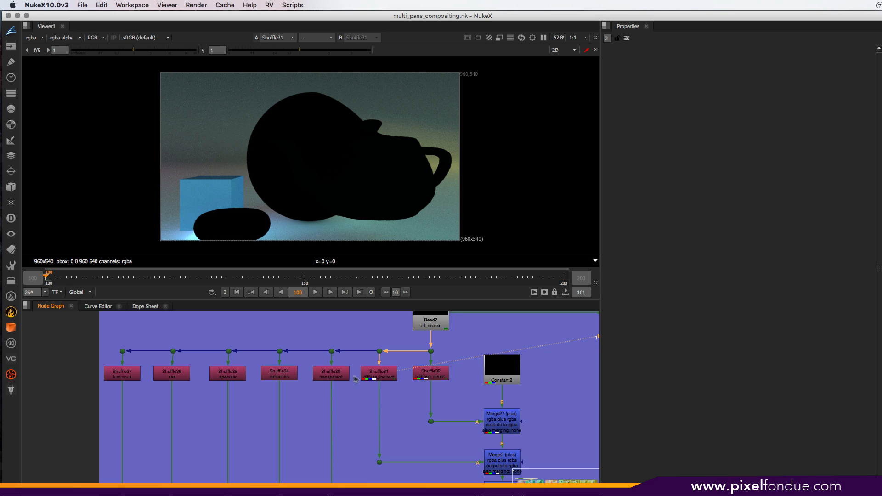
left_click(338, 379)
key("1")
Step: View the reflection, specular, sss and luminous Shuffle passes in turn
left_click(279, 380)
key("1")
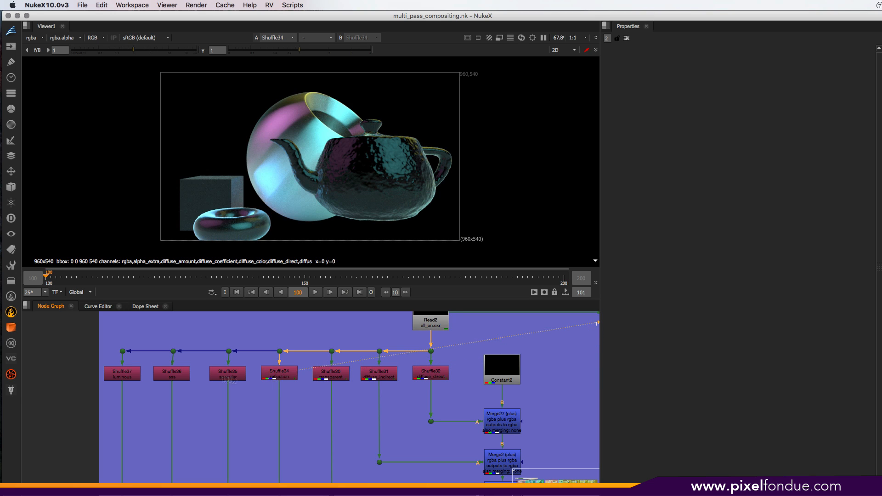
left_click(215, 375)
key("1")
left_click(169, 377)
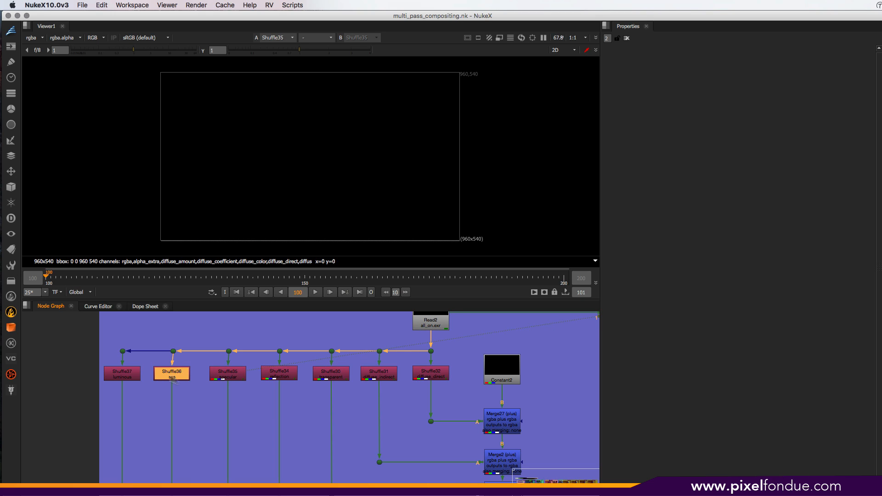
key("1")
left_click(130, 375)
key("1")
Step: View the first three plus merges, Merge27, Merge2 and Merge3, to examine the diffuse and transparent passes adding up
middle_click_drag(388, 434, 238, 398)
left_click(361, 382)
key("1")
middle_click_drag(361, 382, 364, 348)
left_click(363, 389)
key("1")
left_click(366, 424)
key("1")
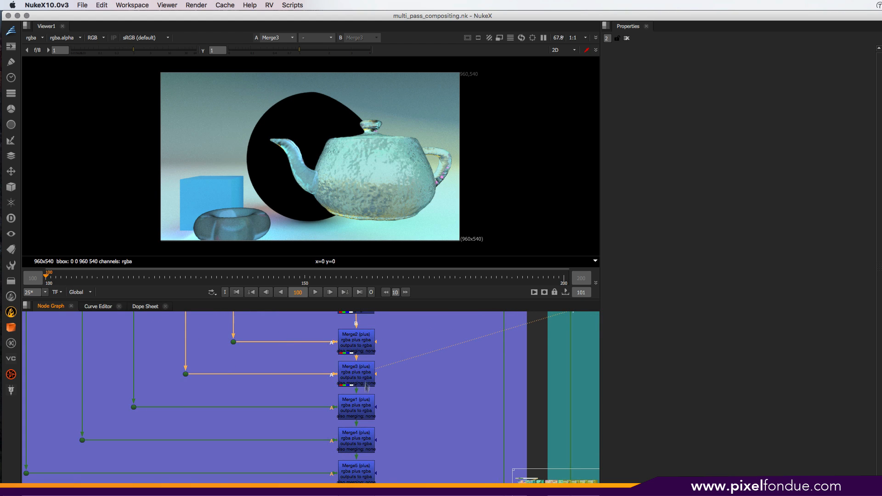
Step: View Merge1, Merge4, Merge5 and Merge6 in order to examine the build-up of the remaining passes
middle_click_drag(366, 424, 375, 327)
left_click(366, 368)
key("1")
left_click(370, 403)
key("1")
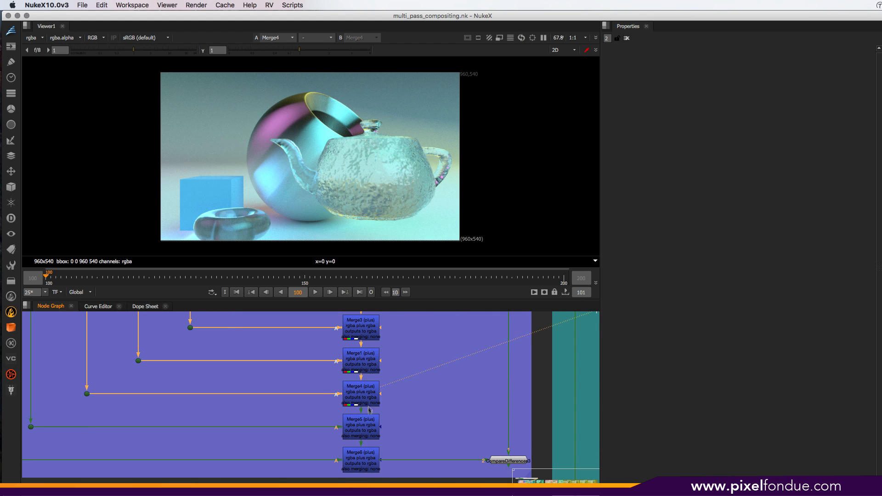
left_click(370, 431)
key("1")
left_click(371, 462)
key("1")
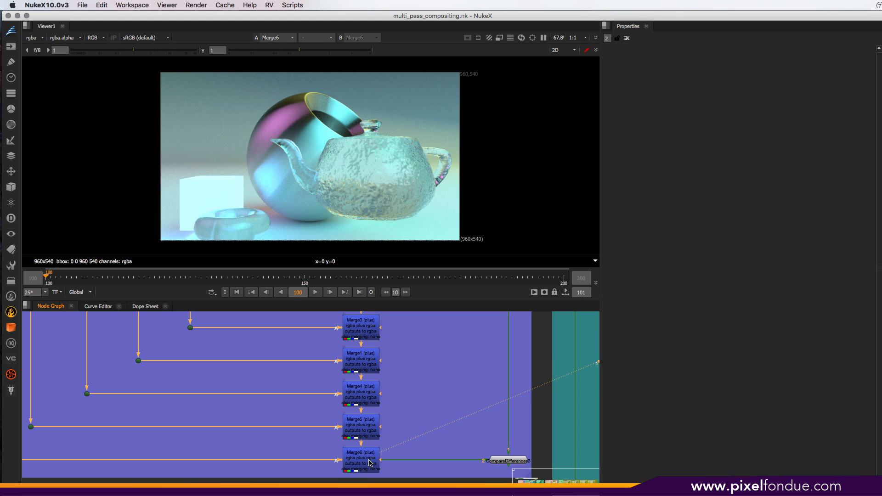
Step: Compare the renderer's final color pass with the merged result using CompareDifferences3, open that node's properties, and view Merge6 again
middle_click_drag(494, 461, 356, 443)
left_click(376, 445)
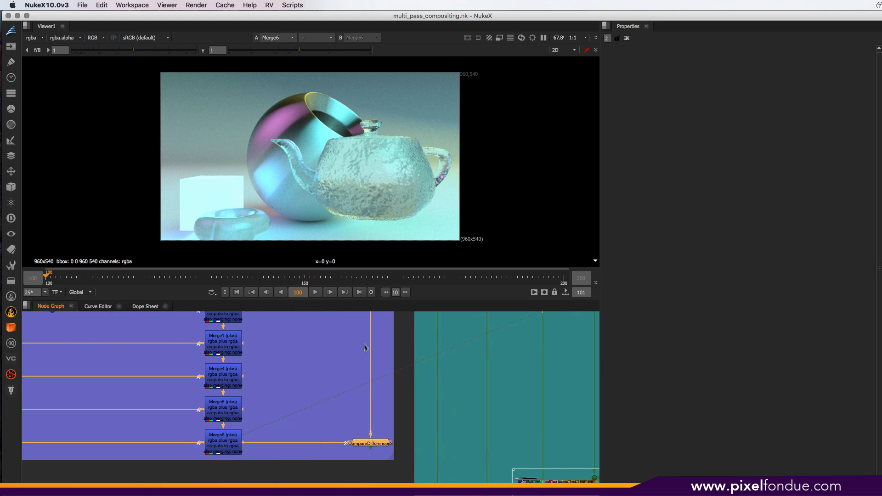
middle_click_drag(365, 348, 366, 473)
mouse_move(373, 317)
middle_mouse_down()
mouse_move(383, 438)
mouse_move(369, 328)
middle_mouse_up()
left_click(388, 378)
key("1")
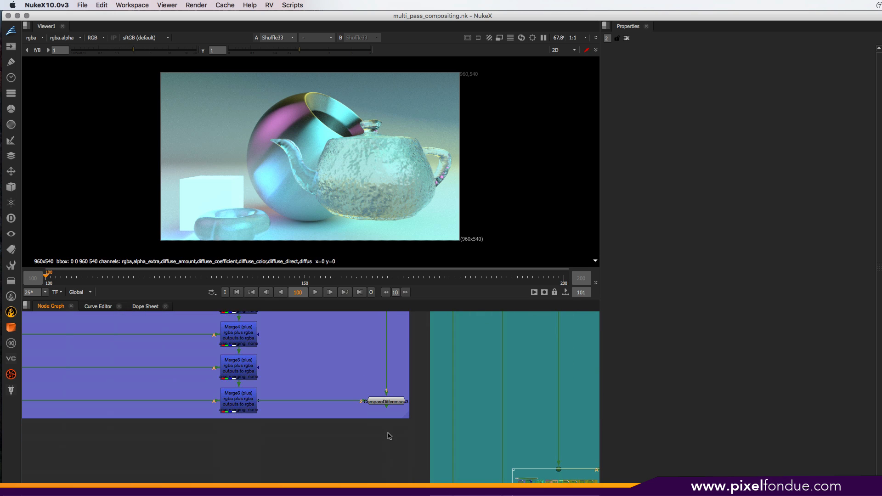
left_click(395, 403)
key("1")
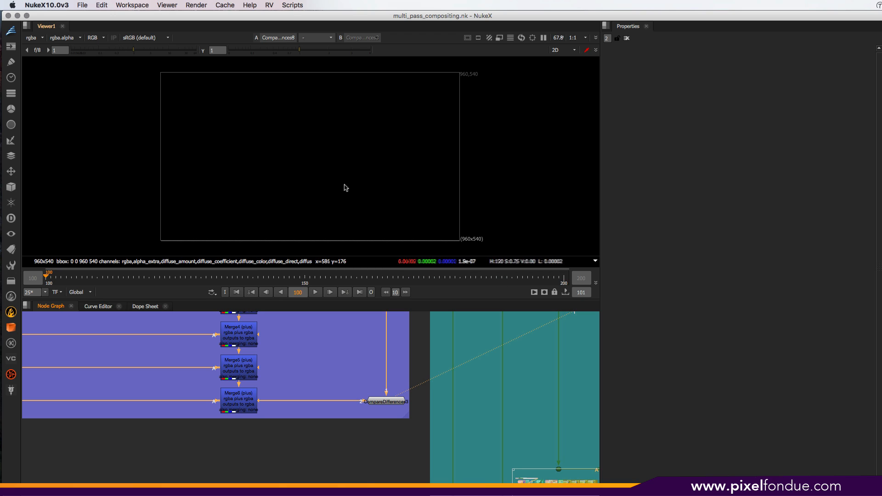
double_click(383, 402)
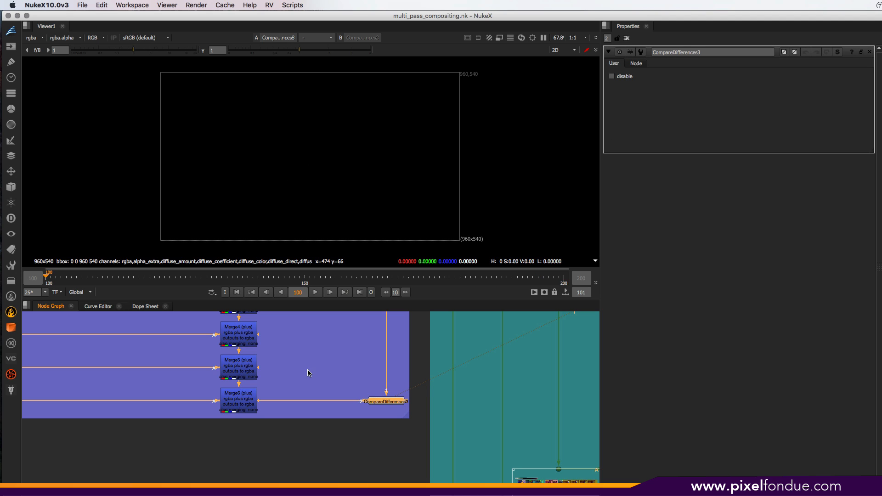
left_click(238, 400)
key("1")
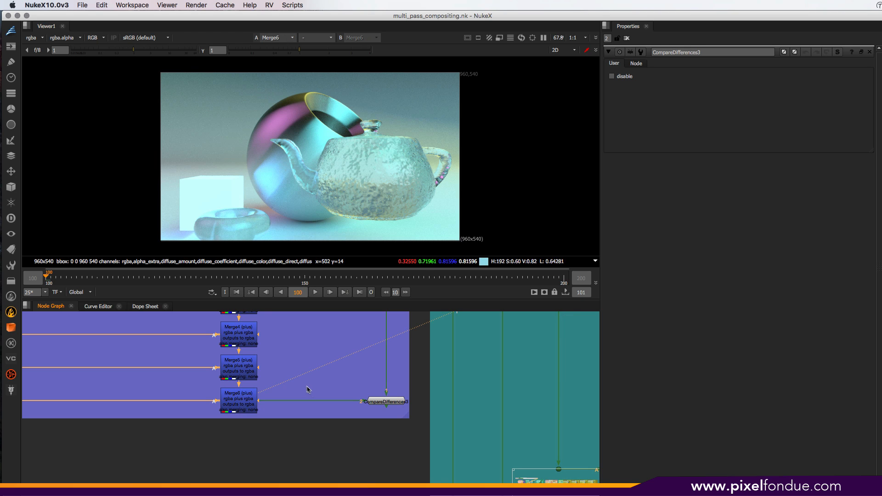
Step: Try the mix of Merge27, which adds the diffuse_direct pass, at 0 and restore it to 1
middle_click_drag(306, 386, 477, 494)
middle_click_drag(429, 327, 426, 388)
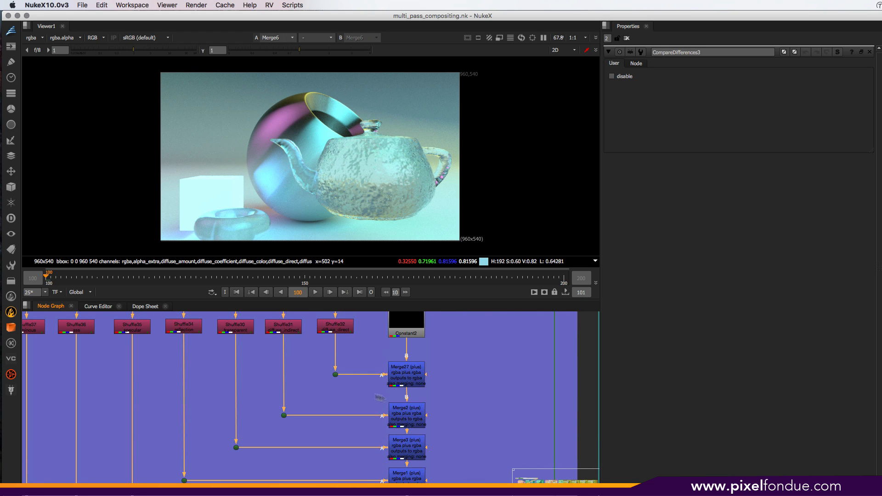
middle_click_drag(353, 360, 351, 406)
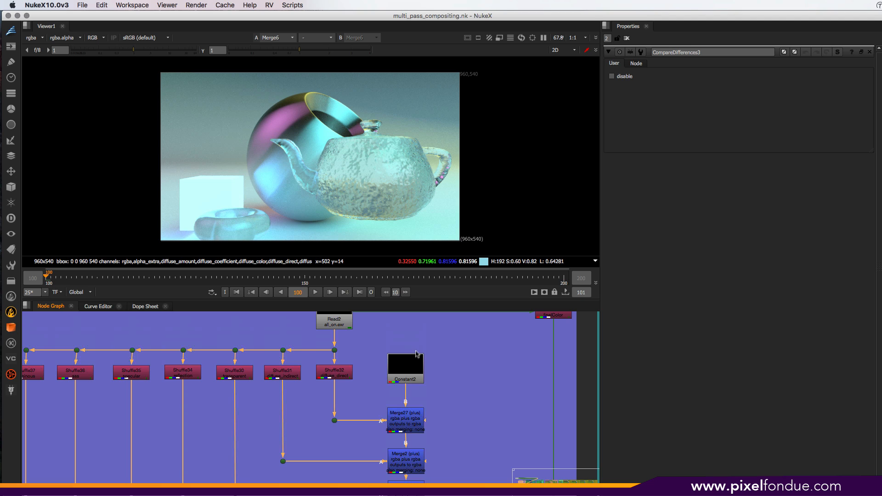
middle_click_drag(419, 442, 370, 389)
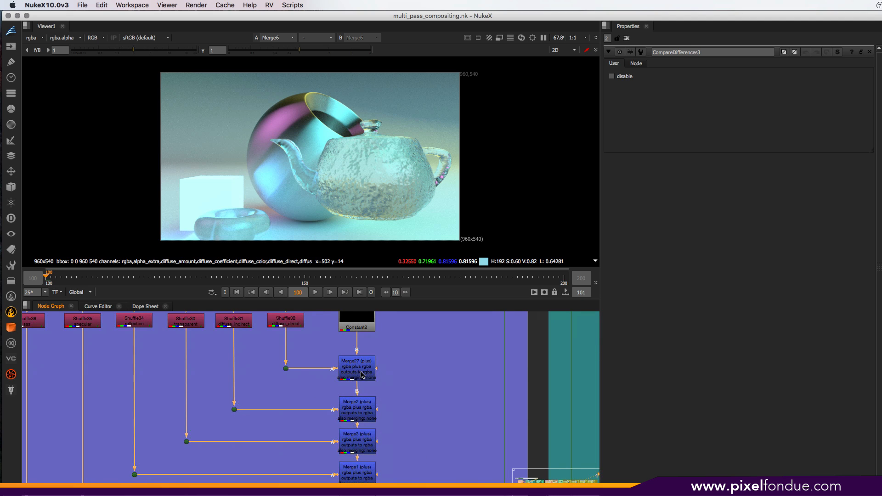
double_click(362, 375)
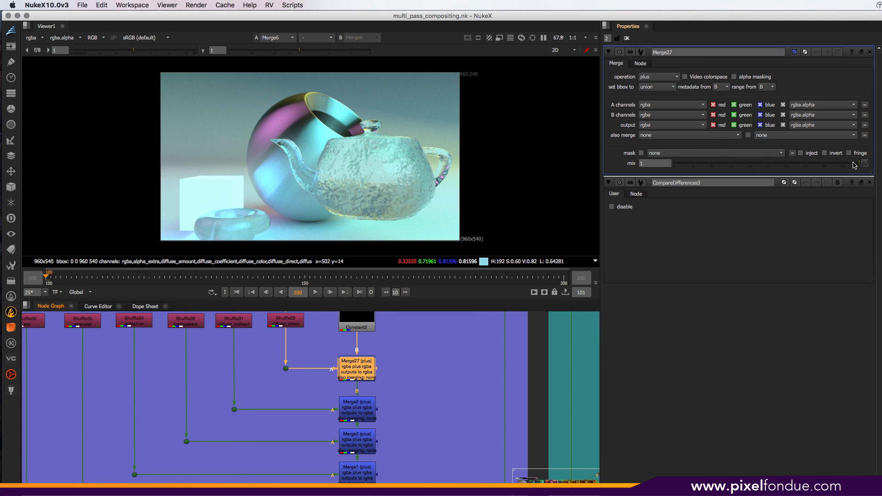
left_click_drag(854, 165, 655, 166)
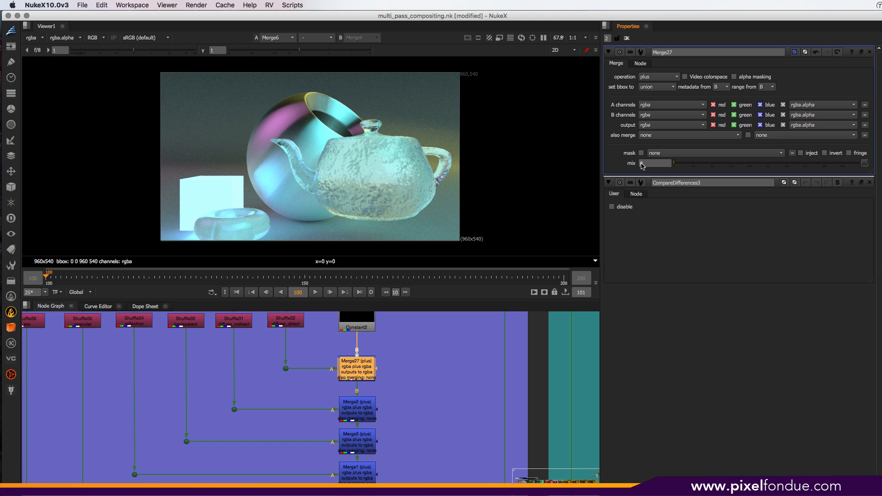
type("1")
key("Return")
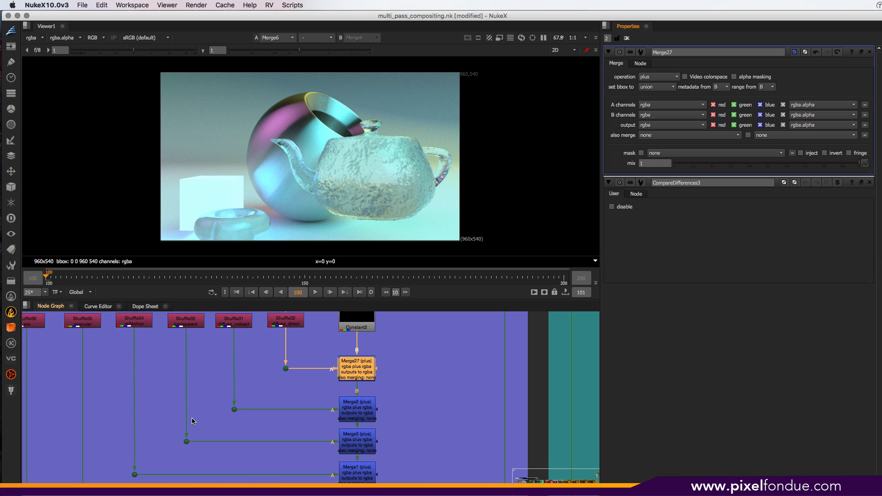
Step: Insert a Grade node after the diffuse_direct Shuffle and set its gain to 1.6
left_click(288, 324)
key("g")
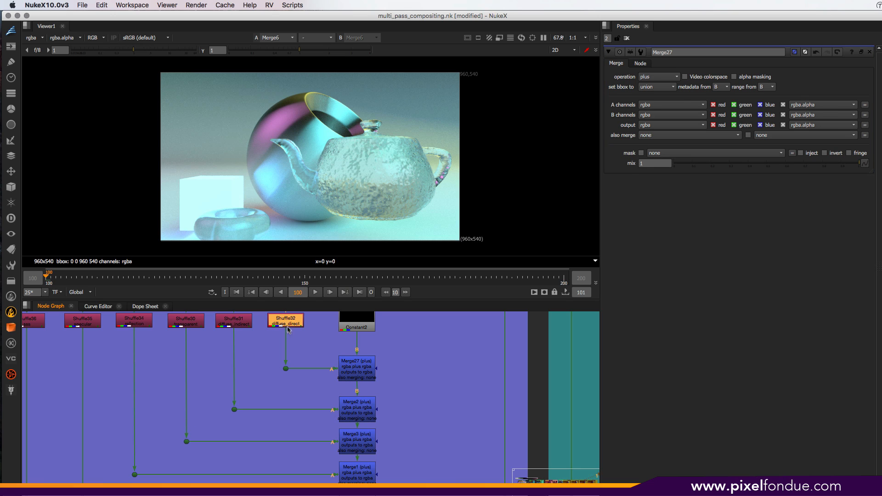
left_click_drag(290, 335, 289, 343)
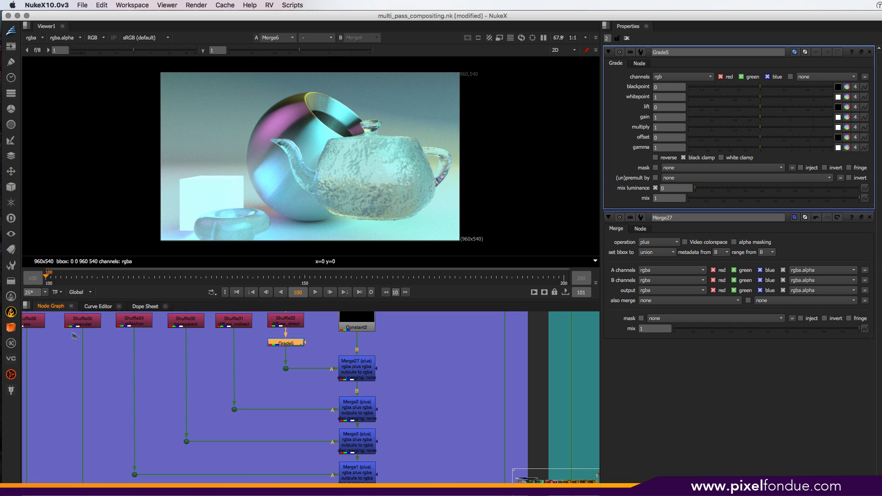
left_click_drag(760, 116, 803, 123)
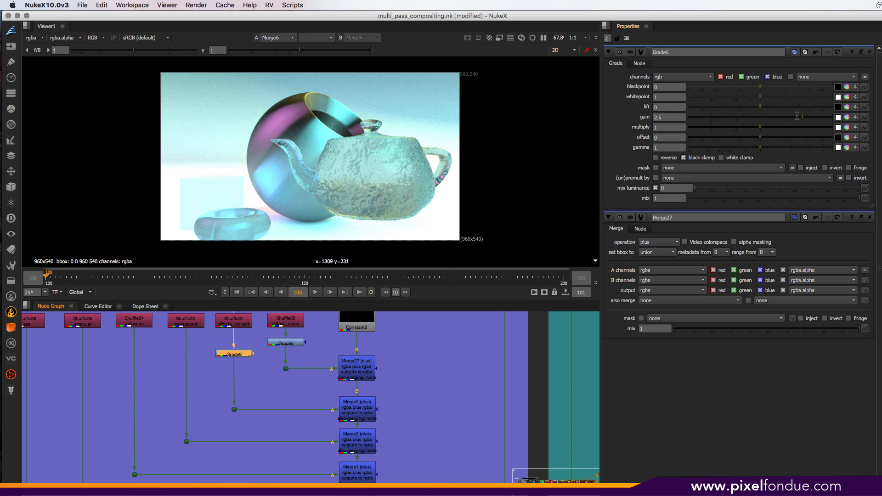
left_click_drag(802, 117, 780, 118)
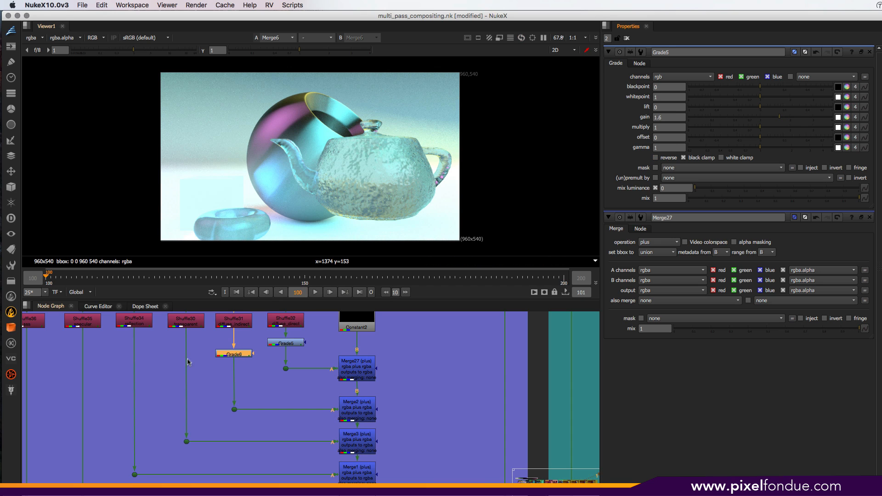
Step: Try a gain of 2.12 on the Grade under diffuse_indirect and delete that Grade node
double_click(249, 354)
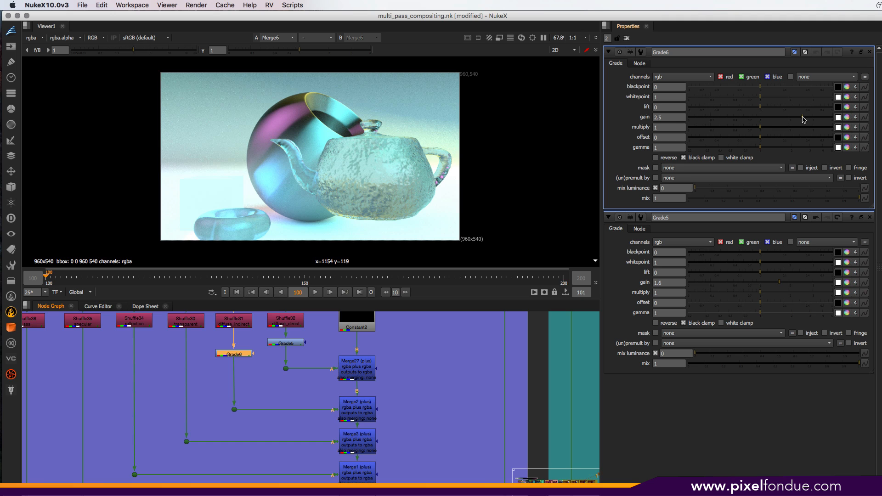
left_click(776, 123)
mouse_move(776, 123)
left_mouse_down()
mouse_move(800, 123)
mouse_move(792, 123)
left_mouse_up()
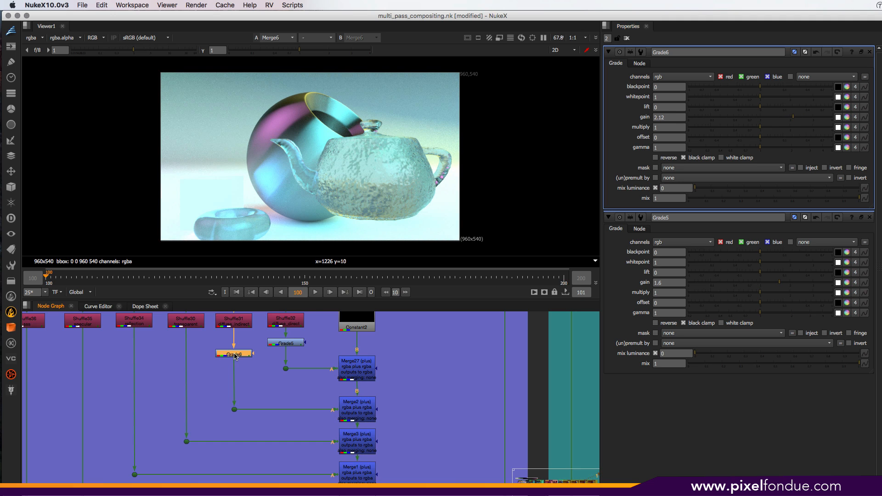
key("Delete")
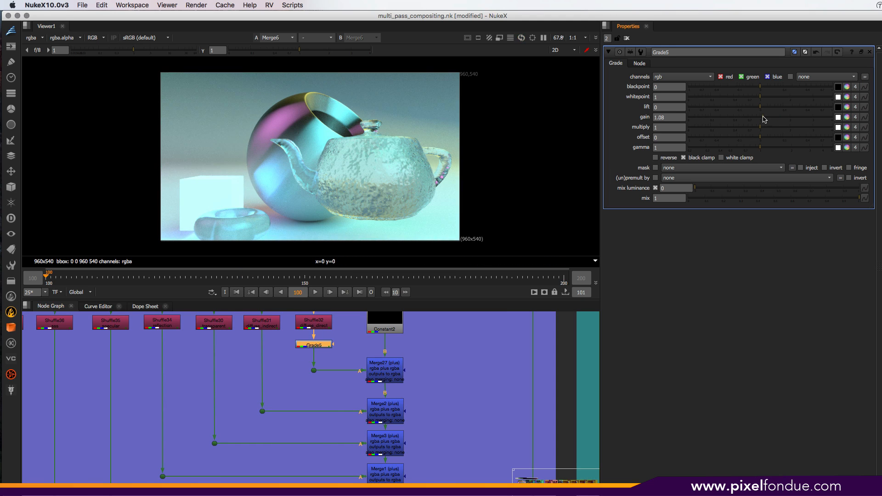
Step: View the diffuse_direct Grade, set its gain to 1.56, and tint the gain warm to red 1.56, green 1.01033, blue 0.897285
key("1")
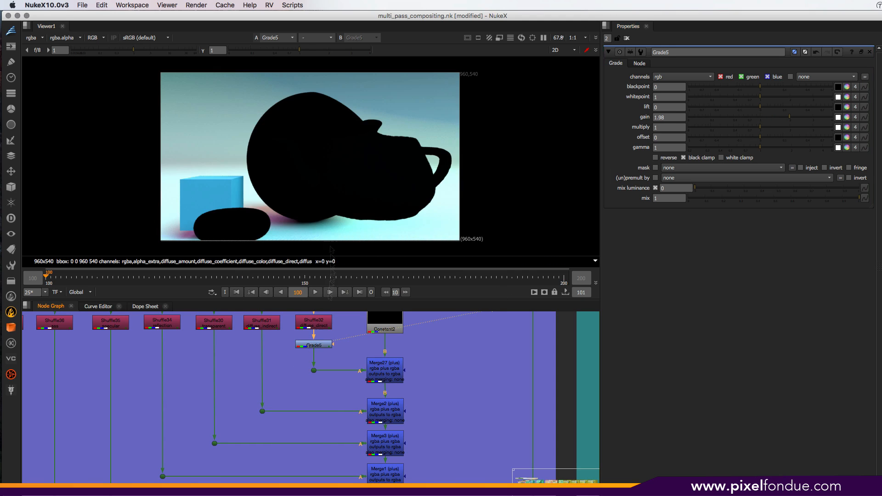
left_click(792, 117)
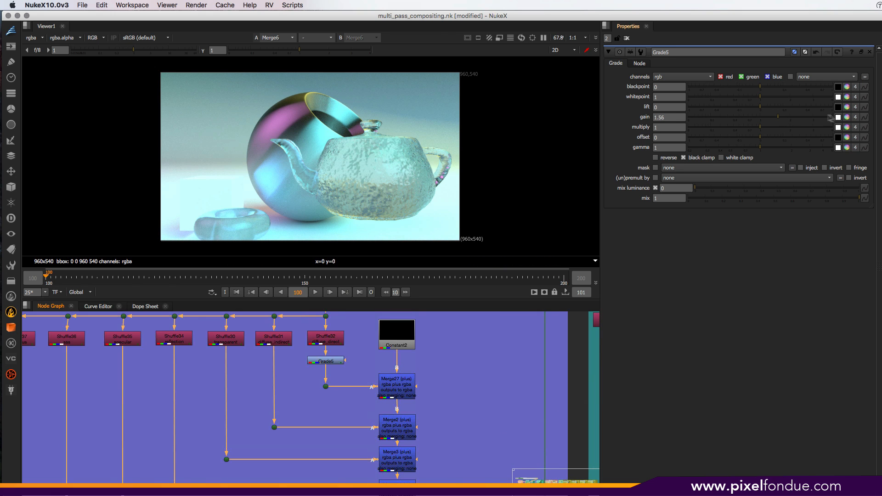
left_click(847, 117)
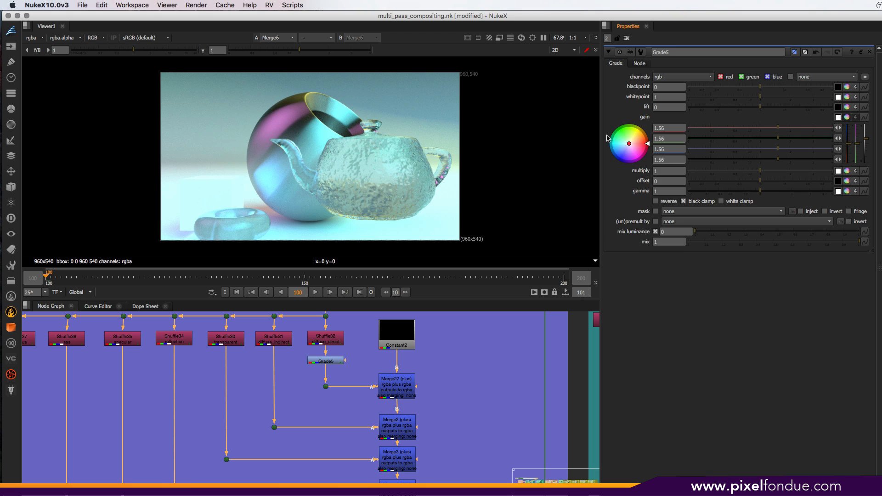
left_click_drag(628, 146, 636, 141)
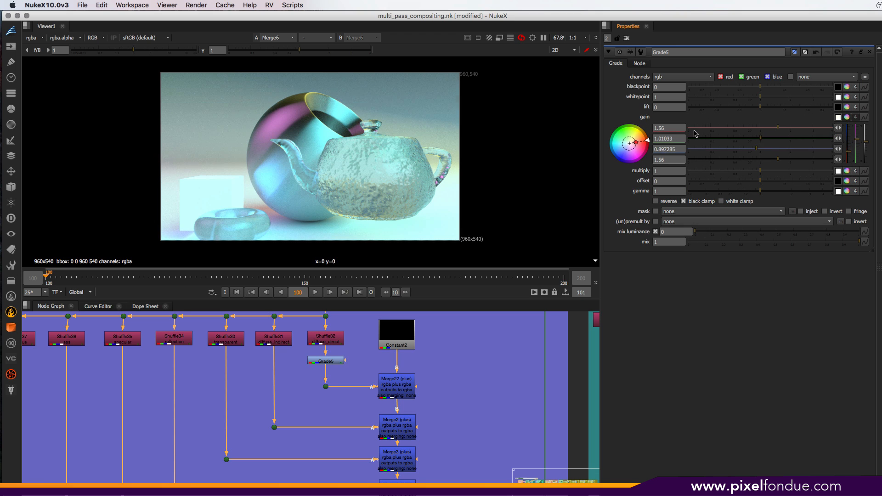
Step: Try orange and green tints on the diffuse_direct Grade's gain, settling on red 1.56, green 1.454478, blue 1.146996
left_click_drag(695, 134, 752, 124)
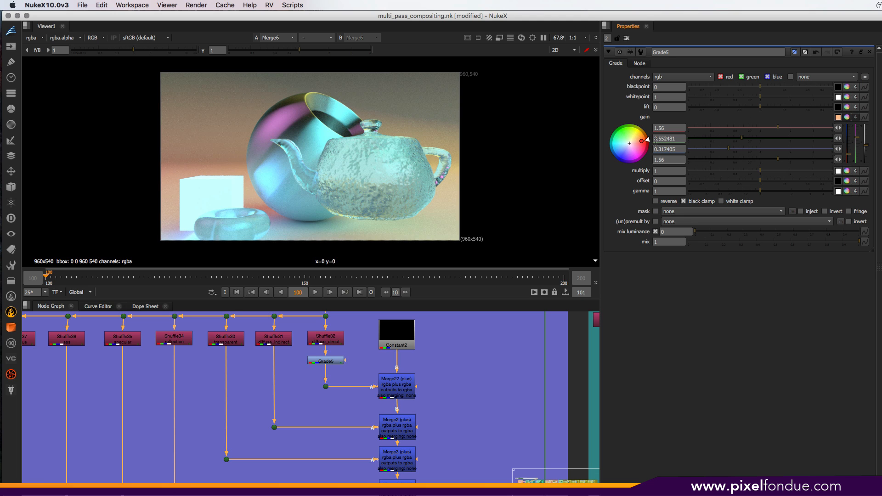
left_click_drag(646, 138, 616, 122)
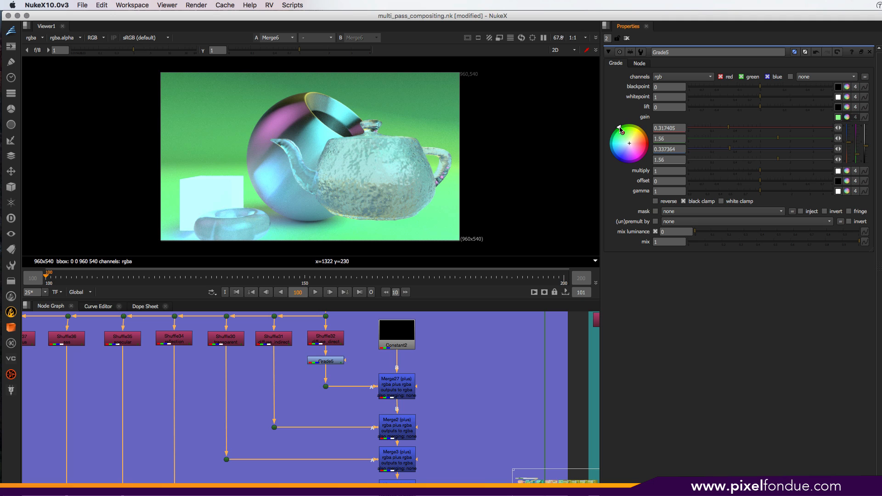
mouse_move(620, 131)
left_mouse_down()
mouse_move(638, 134)
mouse_move(632, 141)
left_mouse_up()
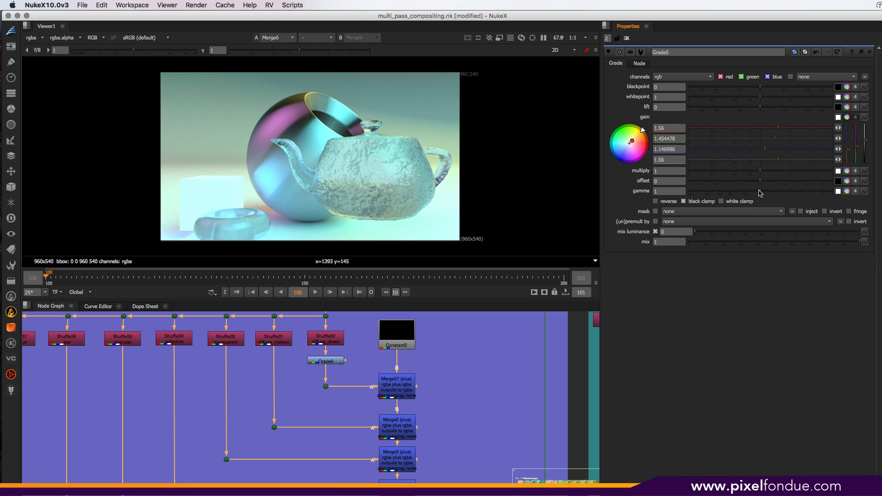
Step: Try a gamma of 0.6 on the diffuse_direct Grade and delete that Grade node
left_click_drag(760, 192, 736, 196)
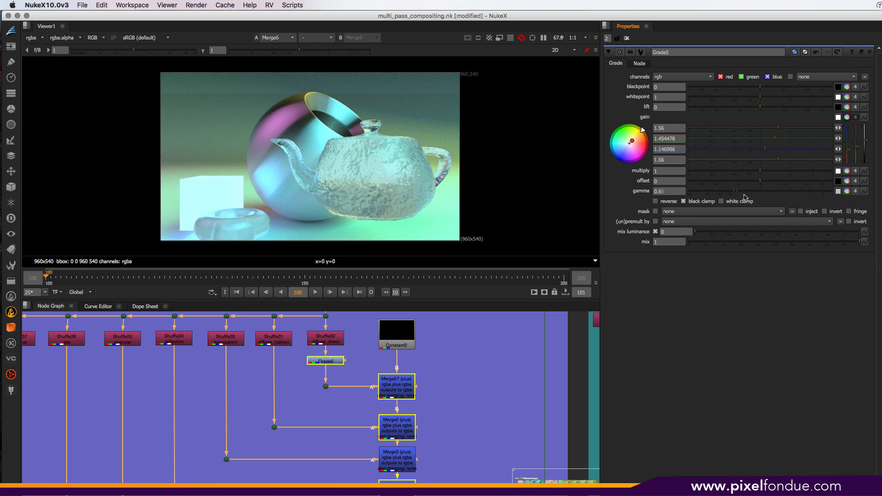
left_click(737, 197)
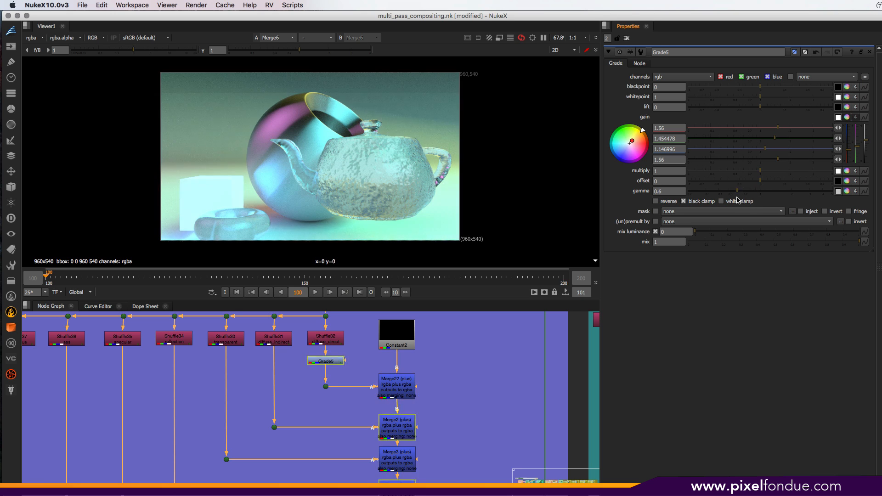
key("Delete")
Step: View the diffuse_direct pass and the diffuse_indirect pass enlarged to compare their noise
left_click(331, 342)
key("1")
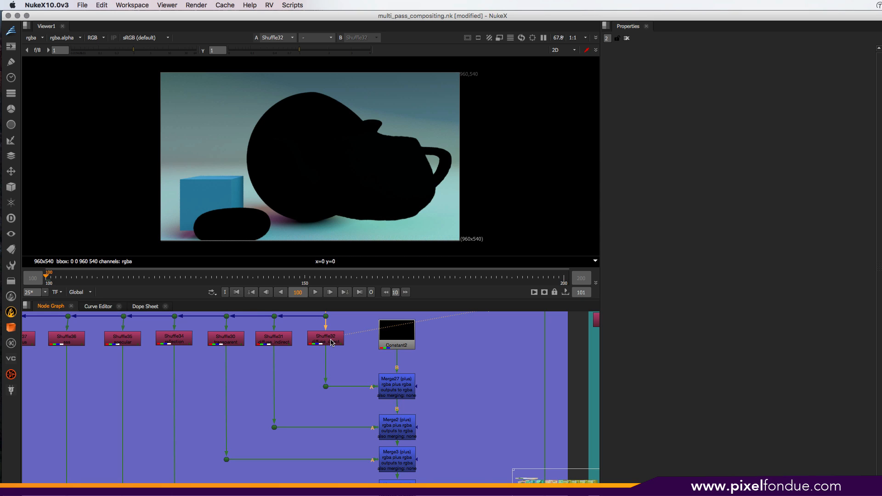
key("equal")
left_click(283, 344)
key("1")
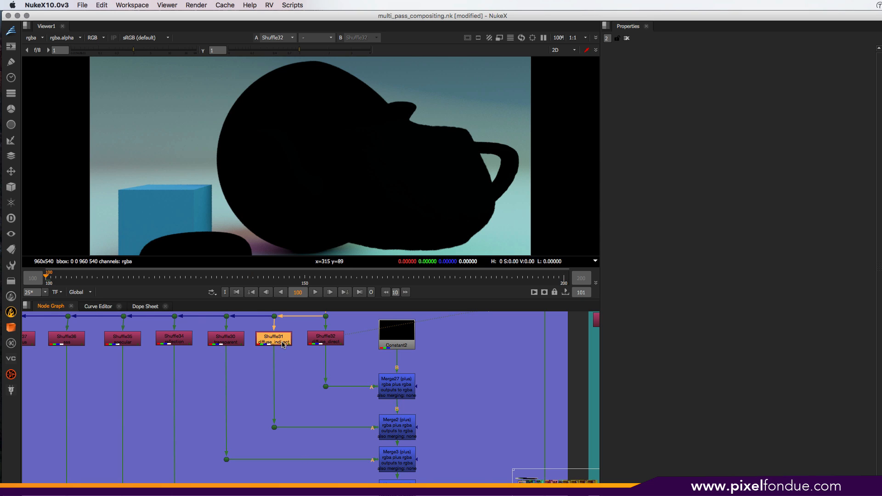
left_click(282, 346)
middle_click_drag(295, 372, 329, 366)
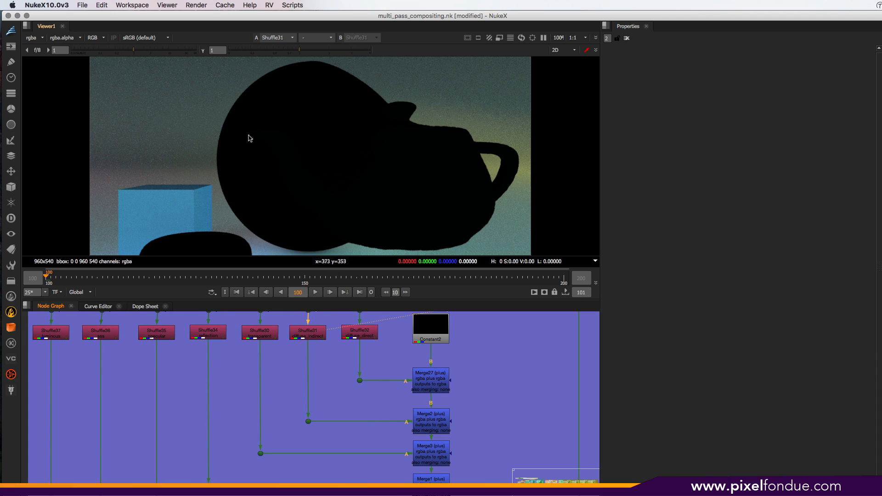
Step: Insert a Denoise node after the diffuse_indirect Shuffle and move it slightly lower to leave room for its inputs
double_click(319, 337)
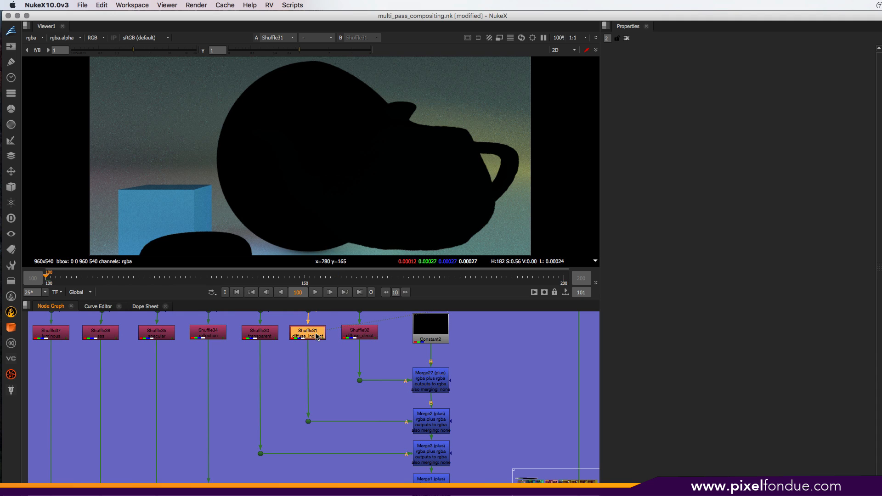
middle_click_drag(320, 361, 327, 380)
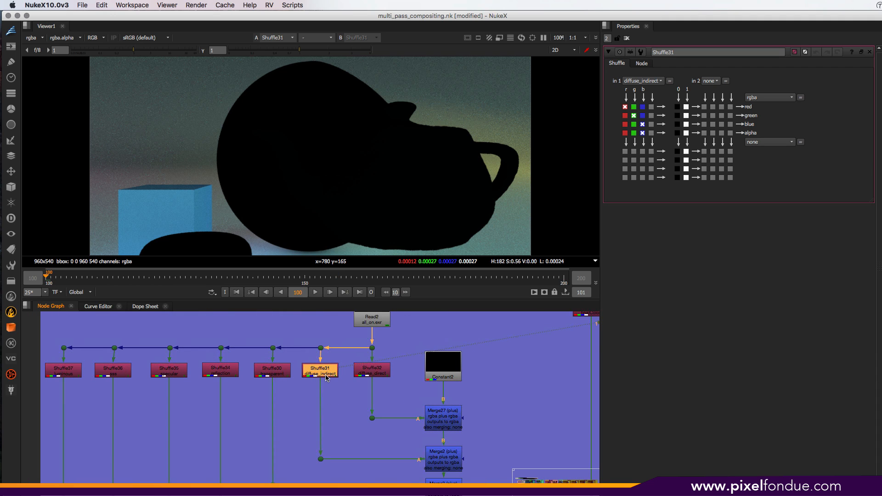
key("Tab")
type("denoi")
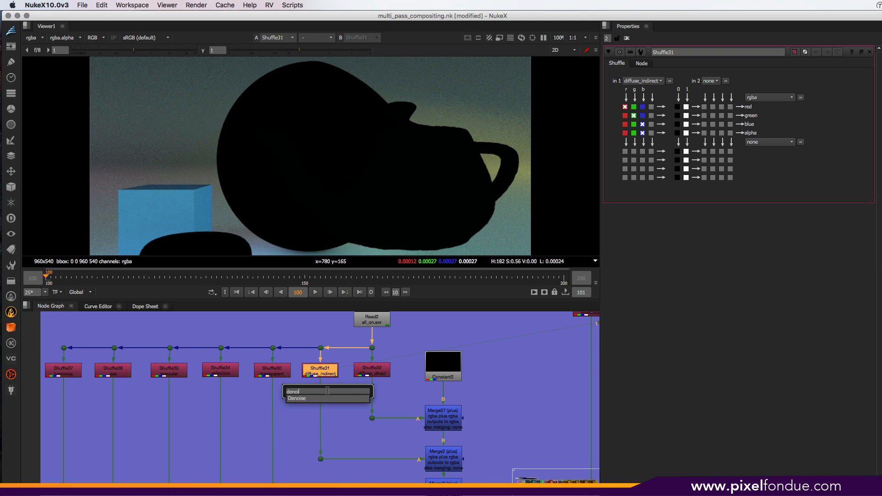
key("Return")
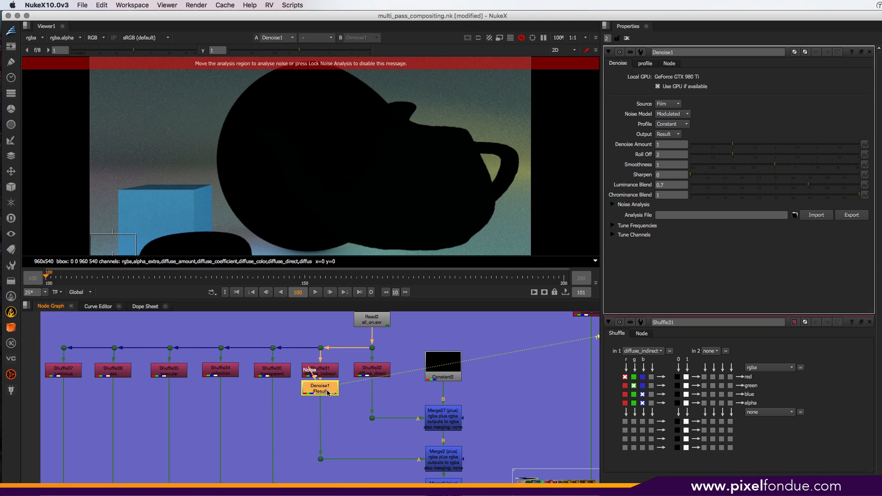
left_click_drag(329, 393, 329, 412)
Step: Place the noise analysis region on the background above the blue cube and set the Denoise Amount to 2.86
middle_click_drag(239, 202, 304, 174)
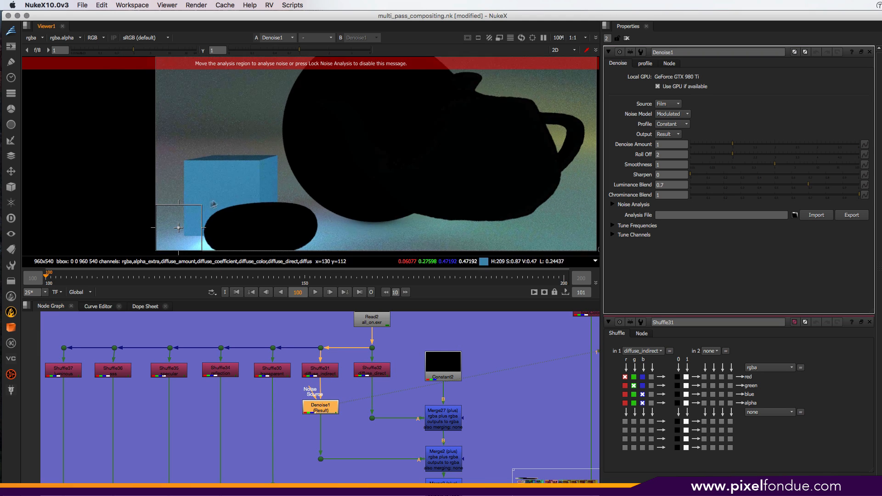
left_click_drag(179, 231, 224, 110)
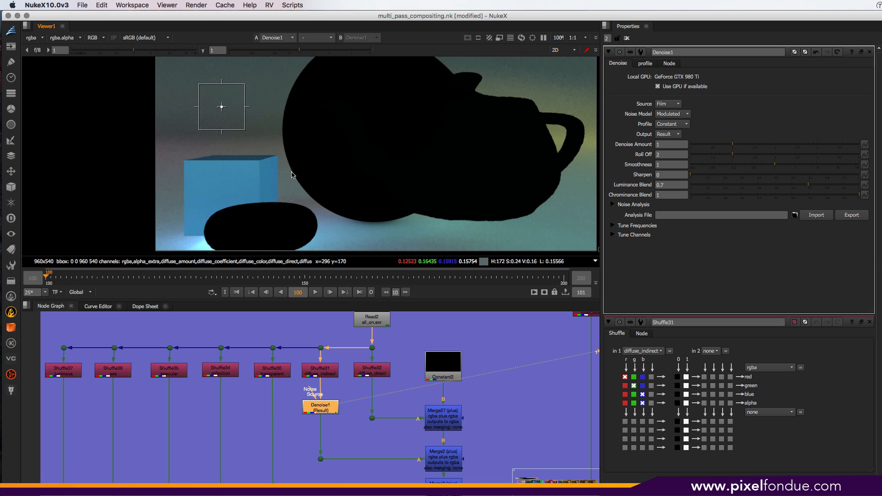
middle_click_drag(230, 133, 218, 179)
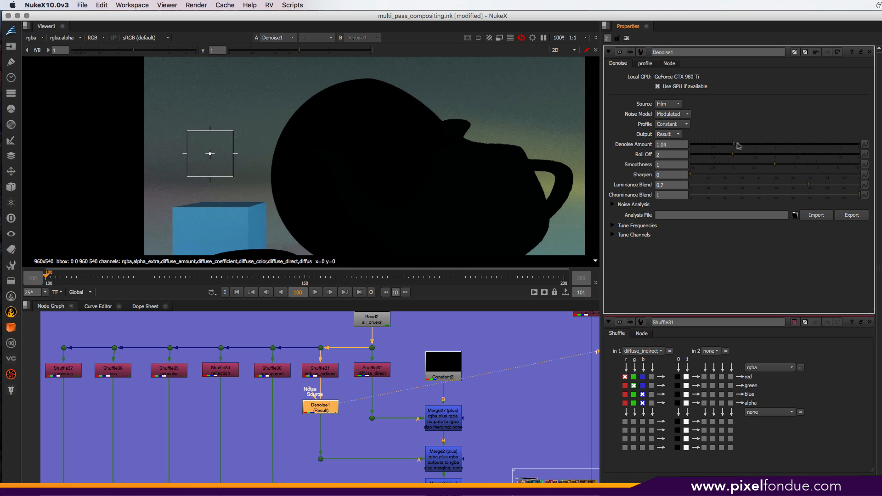
left_click_drag(735, 145, 820, 146)
left_click(810, 146)
Step: View the rebuilt composite at Merge6, the last merge of the additive passes
middle_click_drag(398, 416, 334, 366)
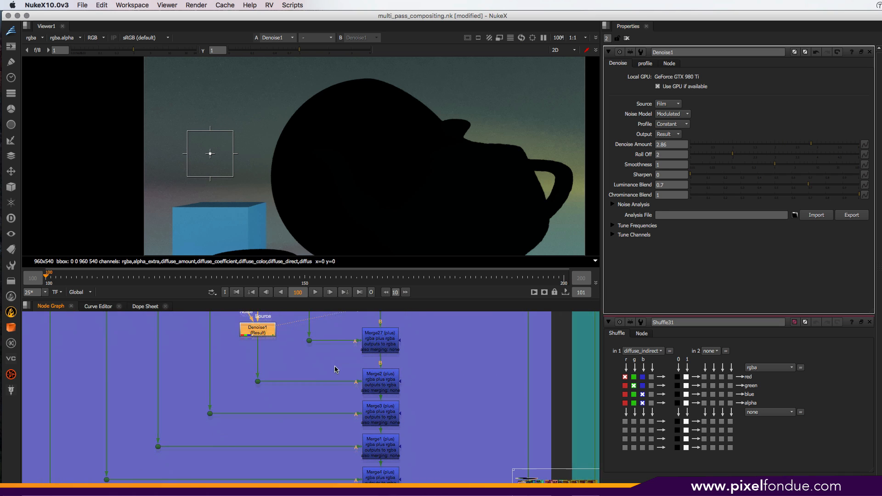
middle_click_drag(395, 328, 435, 368)
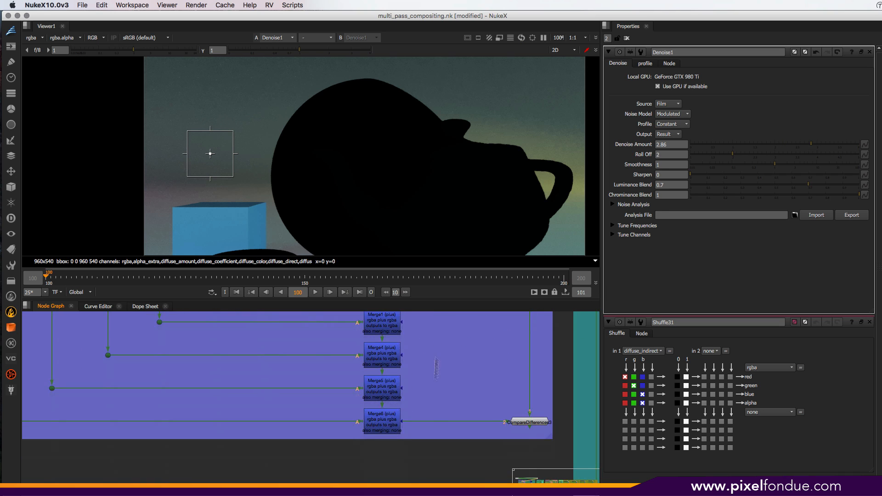
left_click(391, 421)
key("1")
left_click(425, 370)
middle_click_drag(453, 318, 447, 373)
middle_click_drag(505, 190, 446, 373)
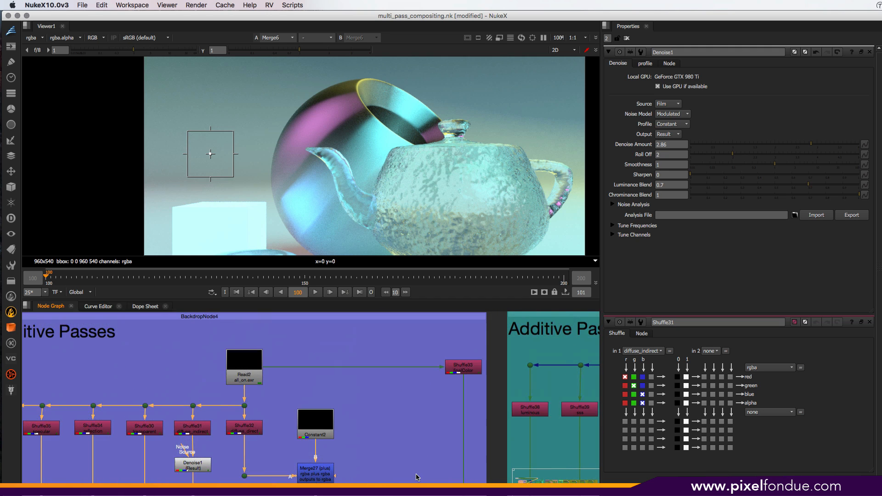
Step: Compare the background noise of the final color Shuffle33 with the Merge6 composite in close-up
left_click(464, 366)
key("1")
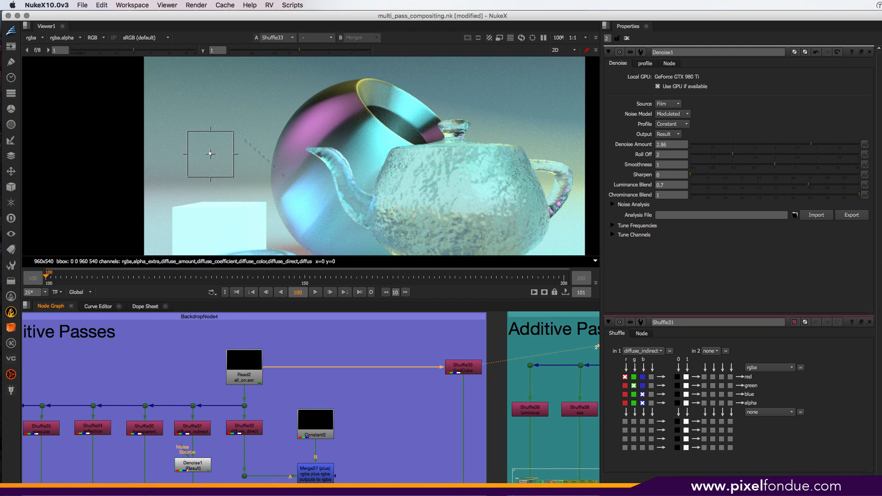
scroll(214, 154, "up", 4)
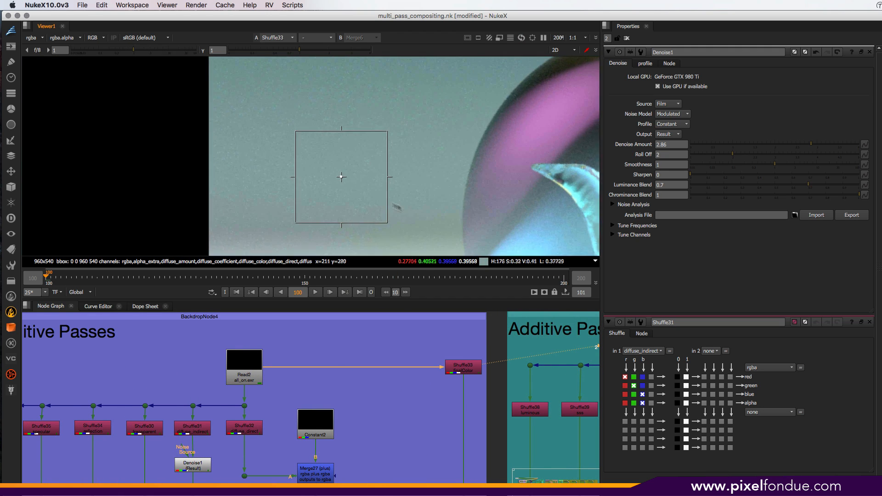
scroll(357, 189, "up", 2)
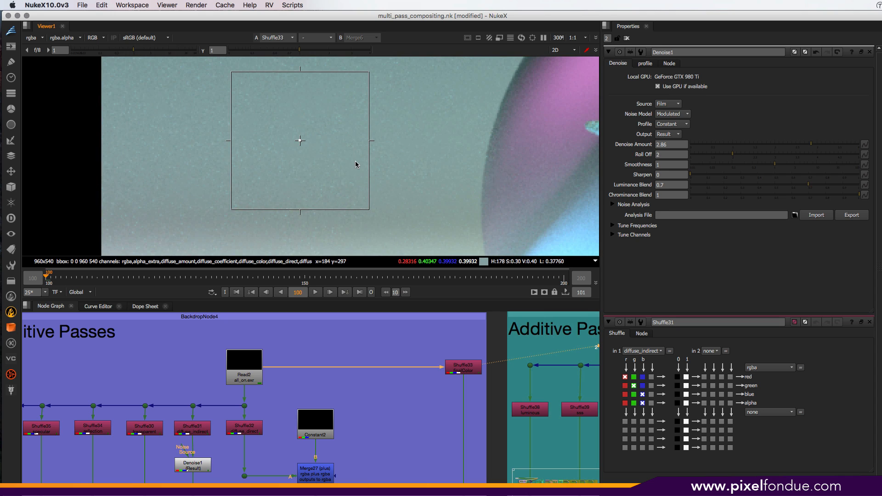
key("1")
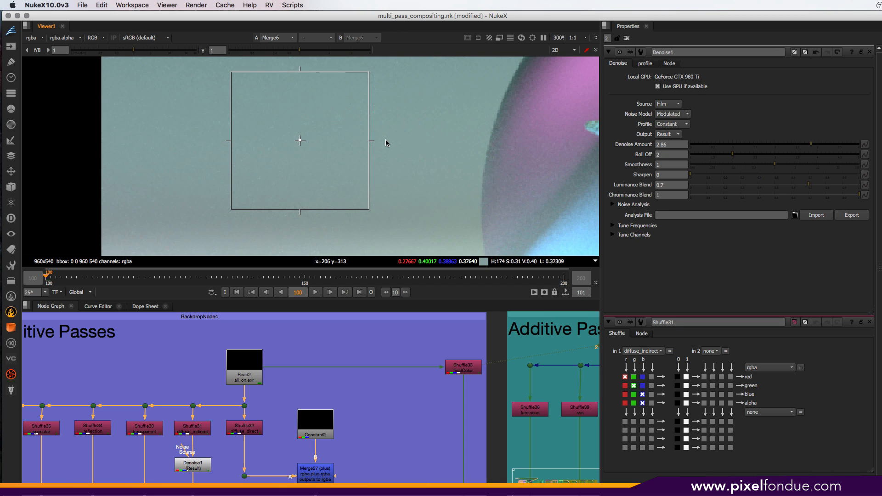
middle_click_drag(557, 171, 412, 110)
Step: Duplicate the diffuse_indirect Denoise node and connect the copy's Source input to the final color Shuffle33
left_click(199, 468)
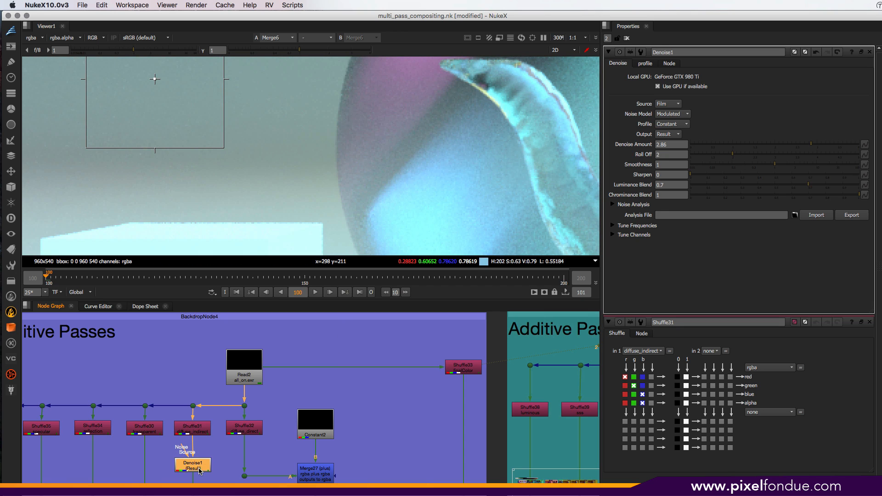
key("super+c")
key("super+v")
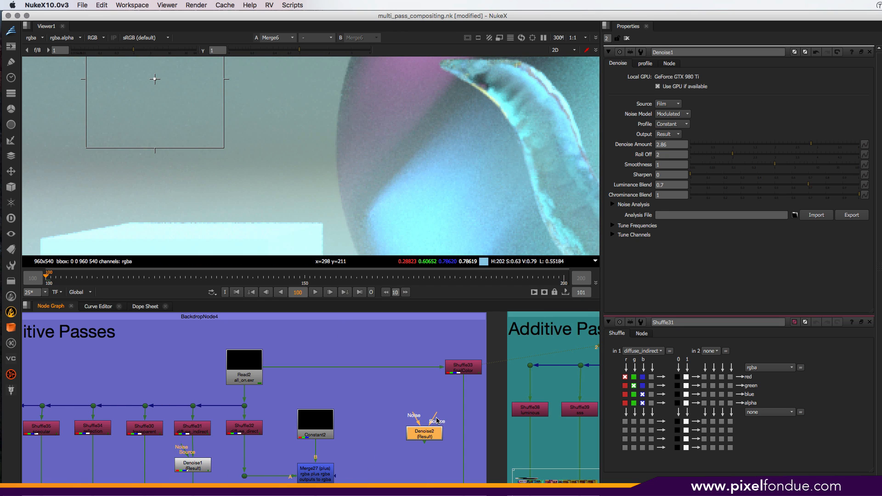
left_click_drag(436, 418, 461, 368)
Step: Compare the denoised final color with the Merge6 composite in close-up around the sphere, the teapot's spout and its bumpy glass
key("2")
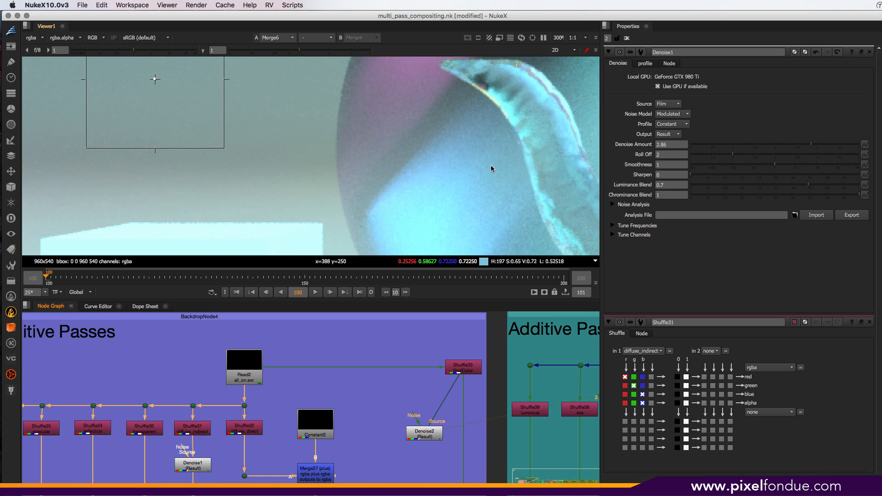
key("1")
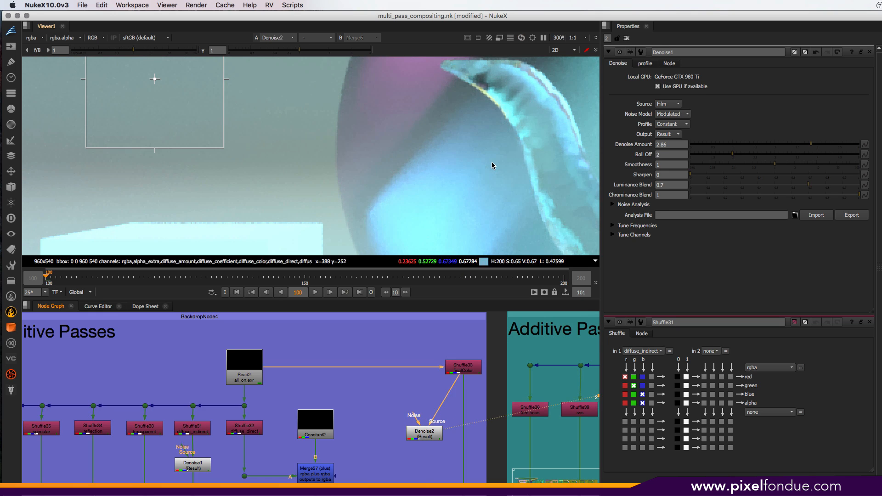
key("2")
key("1")
middle_click_drag(491, 162, 299, 110)
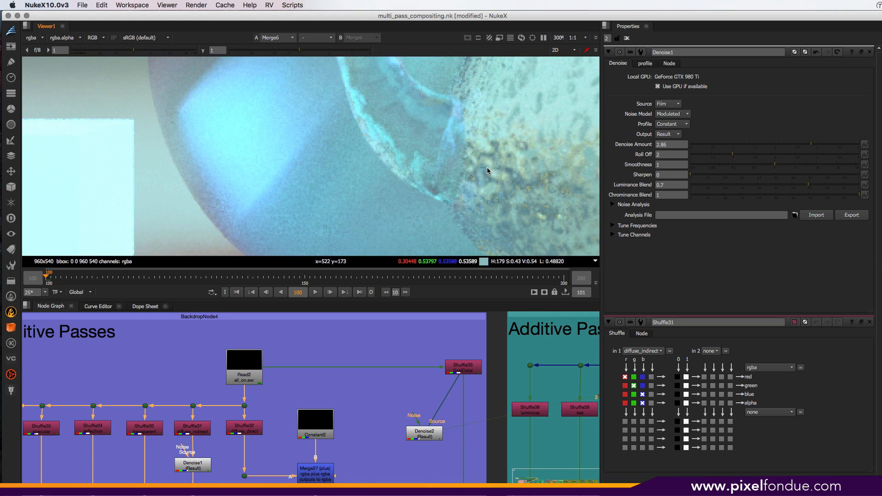
middle_click_drag(537, 172, 418, 178)
key("2")
key("1")
key("2")
key("1")
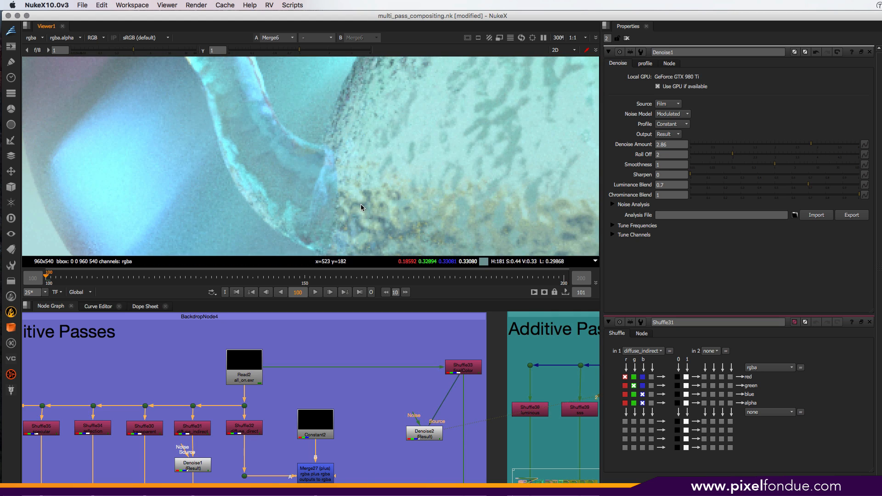
key("2")
key("1")
key("2")
Step: Compare the denoised final color with Merge6 around the teapot's upper body and lid, ending on the whole Merge6 frame
middle_click_drag(407, 92, 390, 192)
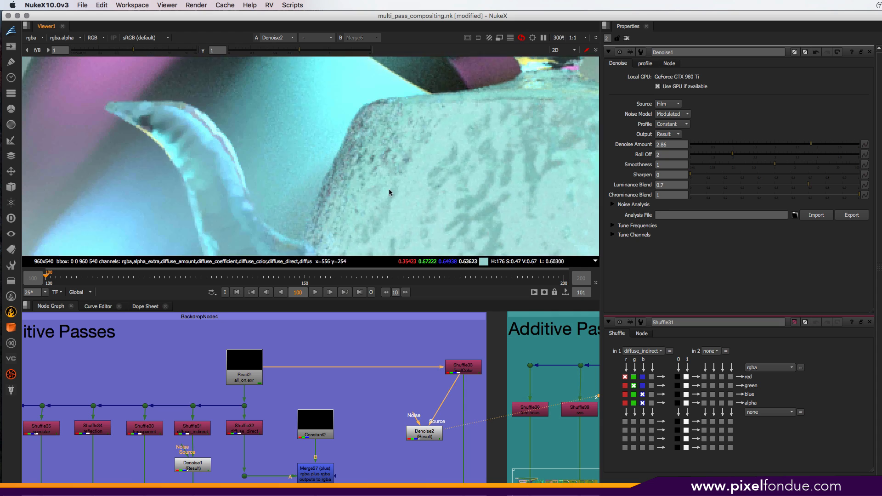
middle_click_drag(436, 125, 409, 186)
key("1")
key("2")
key("1")
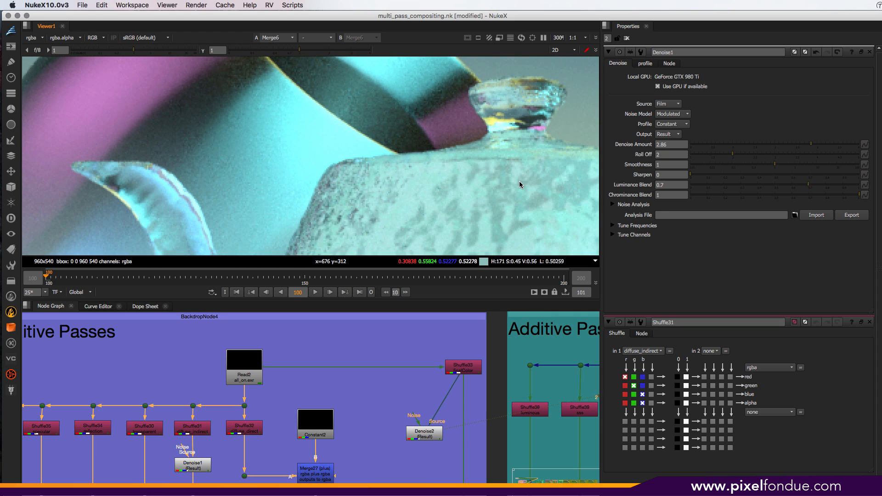
key("2")
key("1")
key("f")
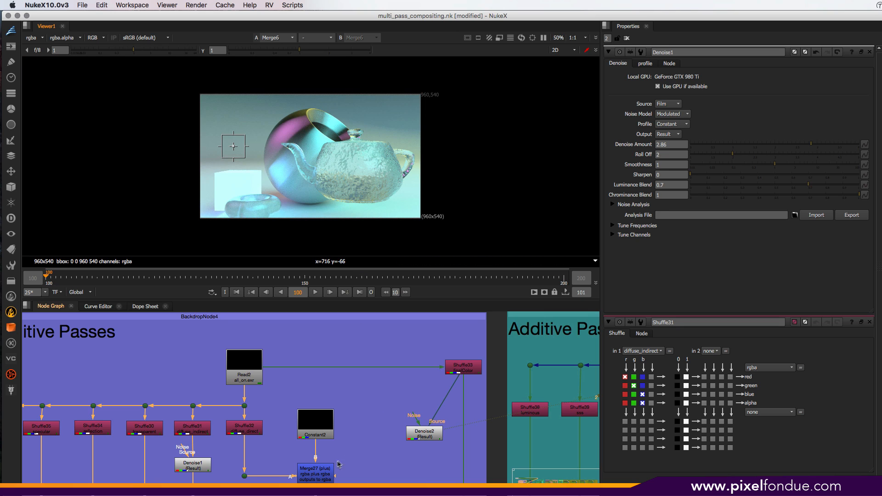
Step: View the transparent pass from Shuffle30 and the reflection pass from Shuffle34
middle_click_drag(337, 464, 558, 403)
left_click(365, 366)
key("1")
key("h")
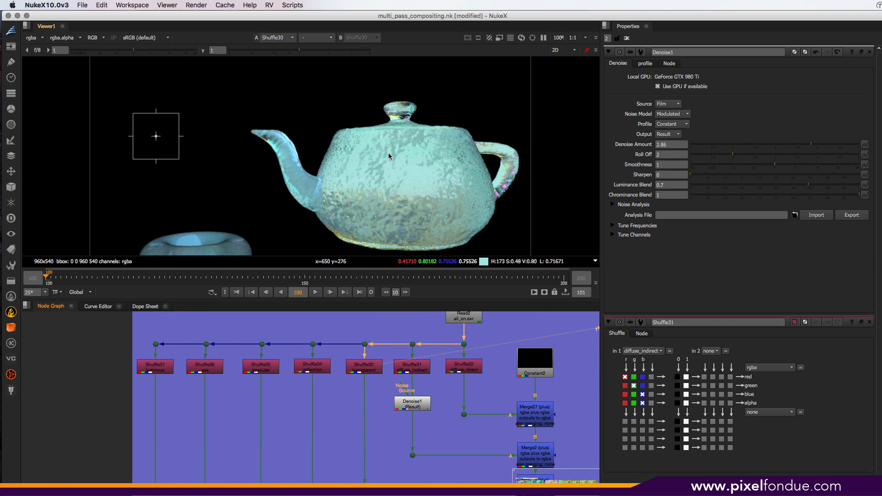
left_click(323, 372)
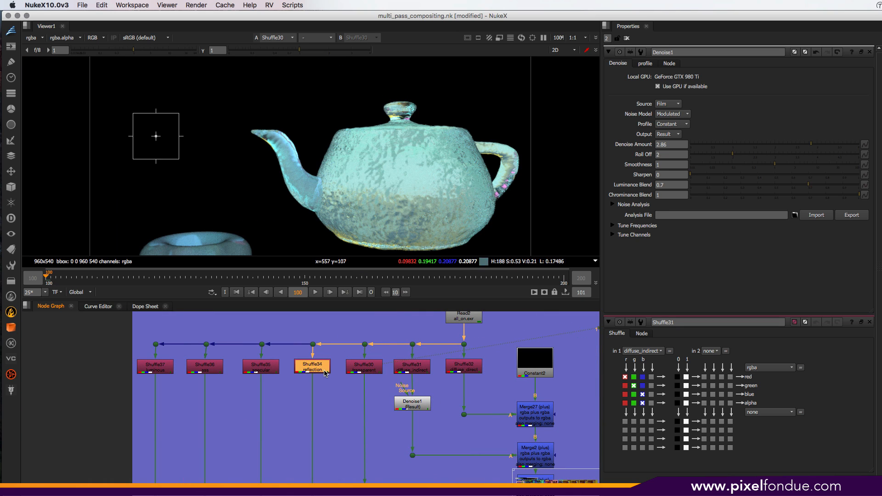
key("1")
Step: Copy the diffuse_indirect Denoise node, insert the copy after the reflection Shuffle34, and move it slightly lower
left_click(415, 408)
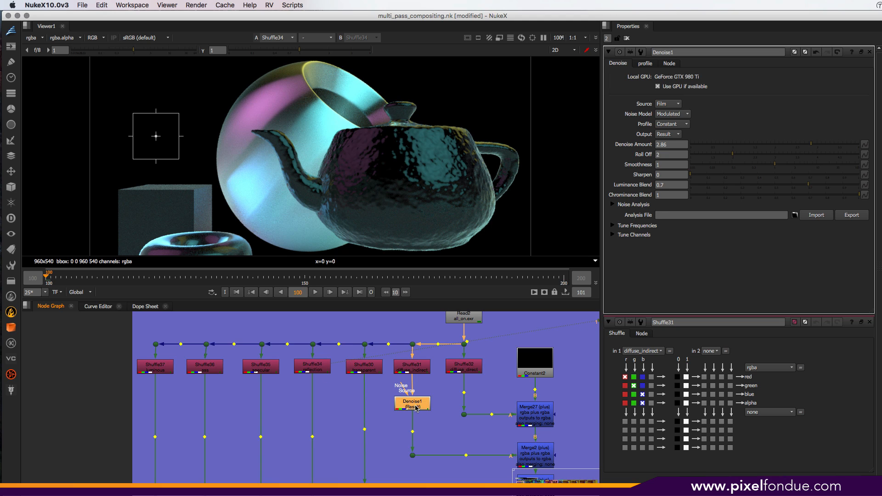
left_click(318, 366)
key("ctrl+v")
left_click_drag(317, 383, 316, 403)
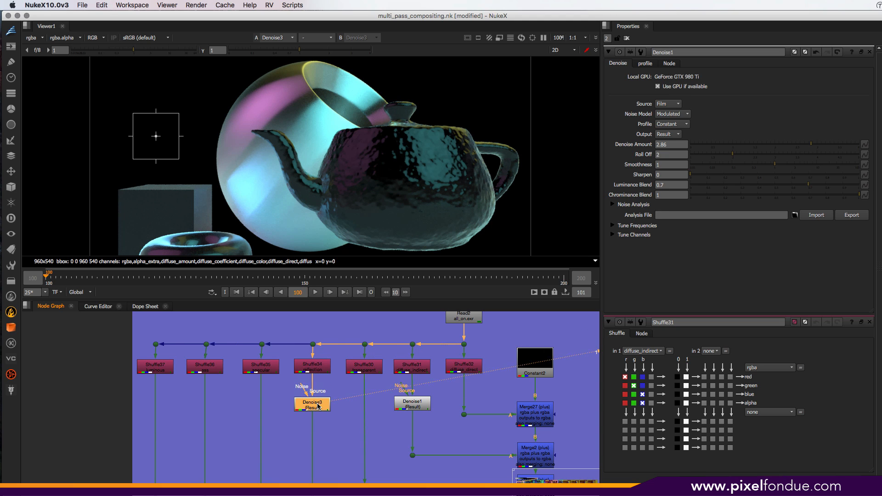
Step: Place the reflection Denoise node's noise sample region on the sphere beside the spout, reset its Denoise Amount to 1, and close its properties
key("plus")
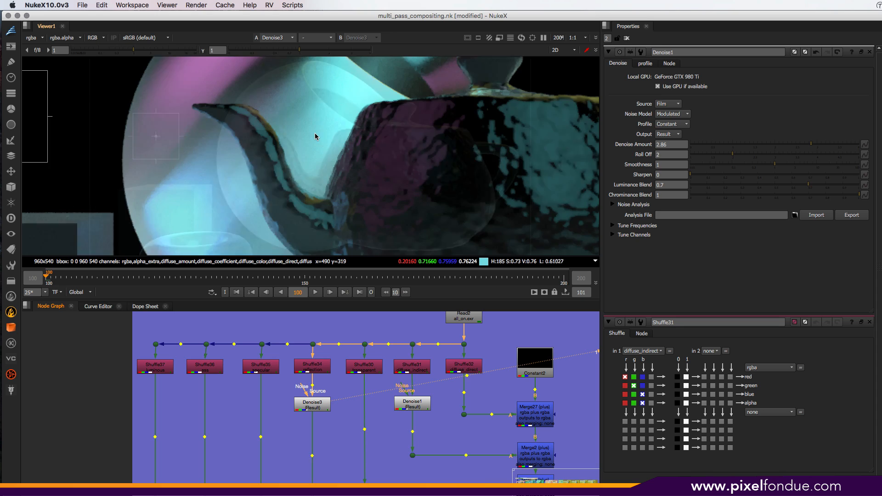
middle_click_drag(62, 119, 248, 143)
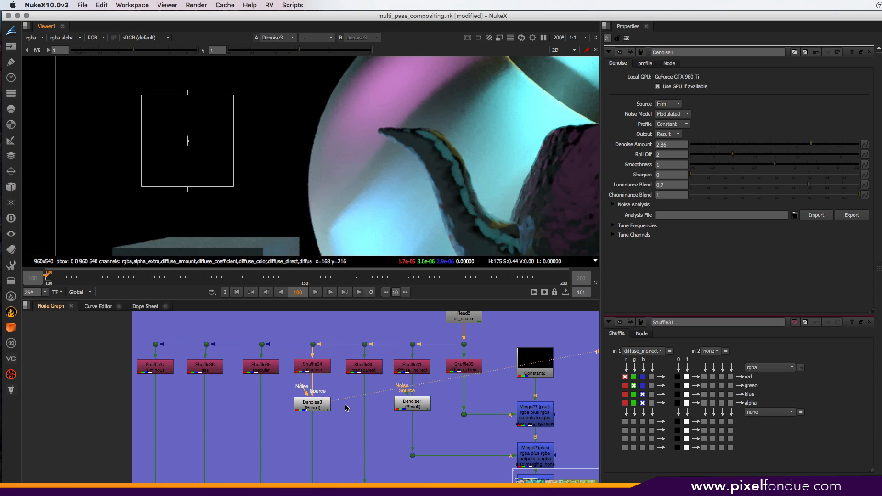
double_click(314, 405)
middle_click_drag(312, 406, 284, 382)
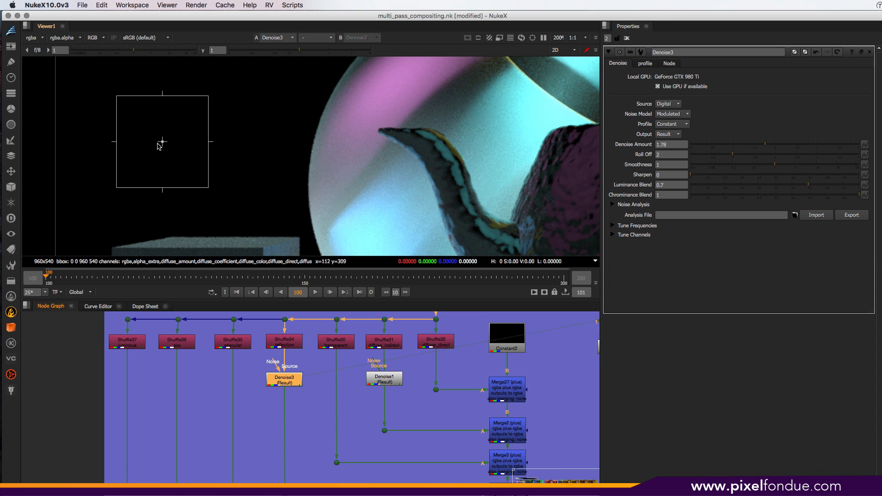
left_click_drag(162, 142, 368, 211)
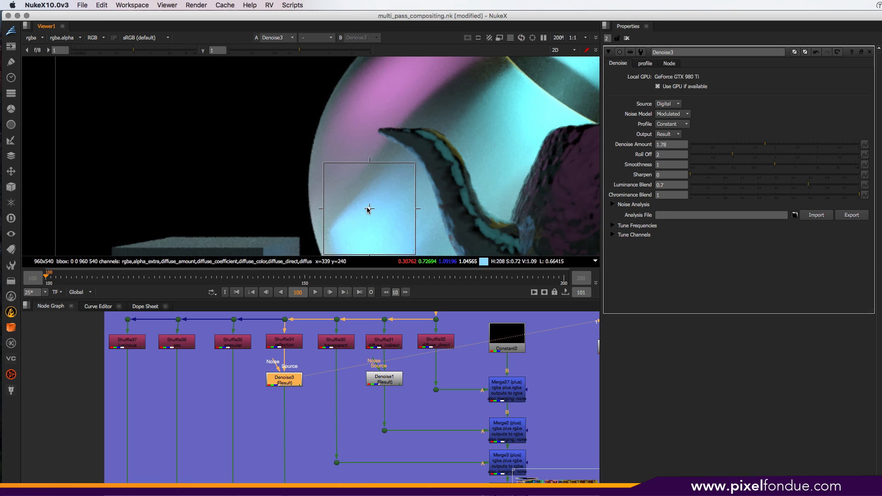
left_click(750, 143, "super")
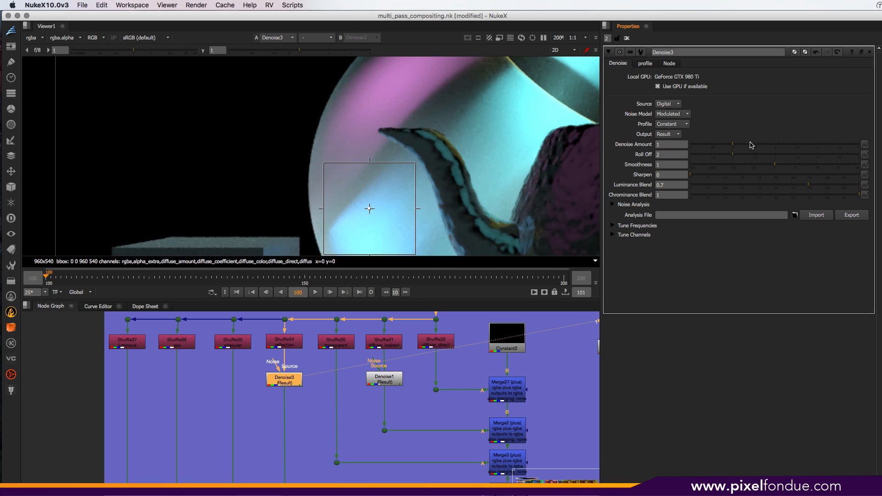
mouse_move(732, 144)
left_mouse_down()
mouse_move(687, 151)
mouse_move(737, 153)
left_mouse_up()
left_click(626, 38)
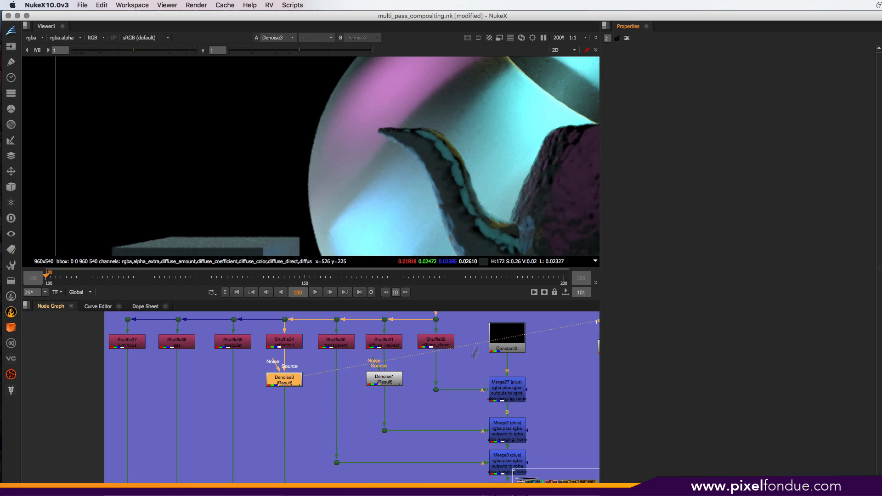
Step: View the Merge6 composite and the denoised final color from Denoise2 in close-up around the teapot's spout
middle_click_drag(459, 408, 332, 238)
left_click(383, 425)
key("1")
left_click(403, 429)
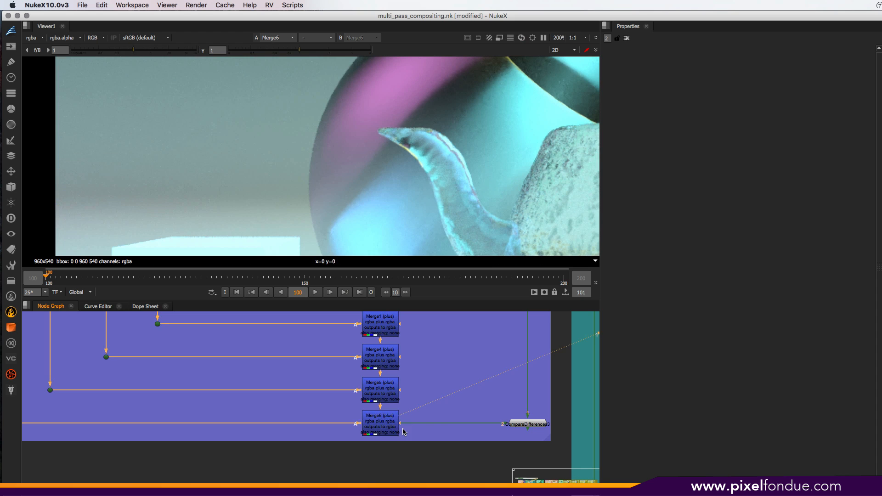
middle_click_drag(471, 357, 477, 473)
middle_click_drag(525, 316, 481, 426)
left_click(458, 408)
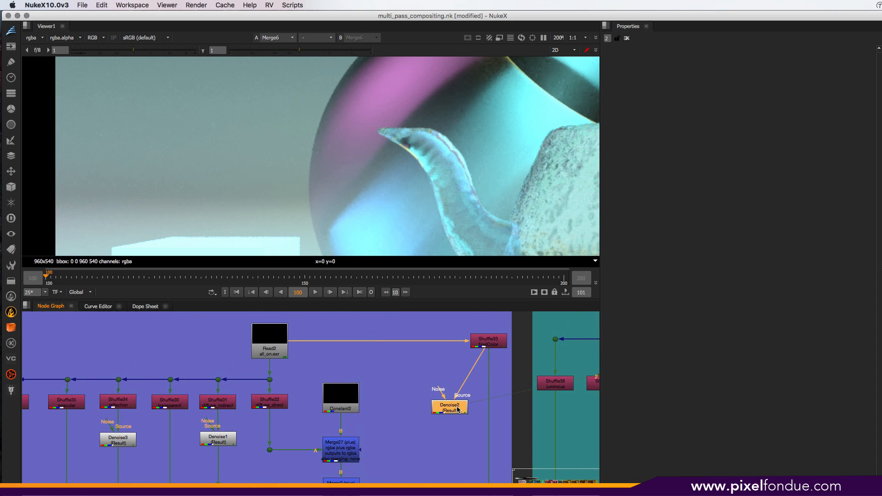
key("1")
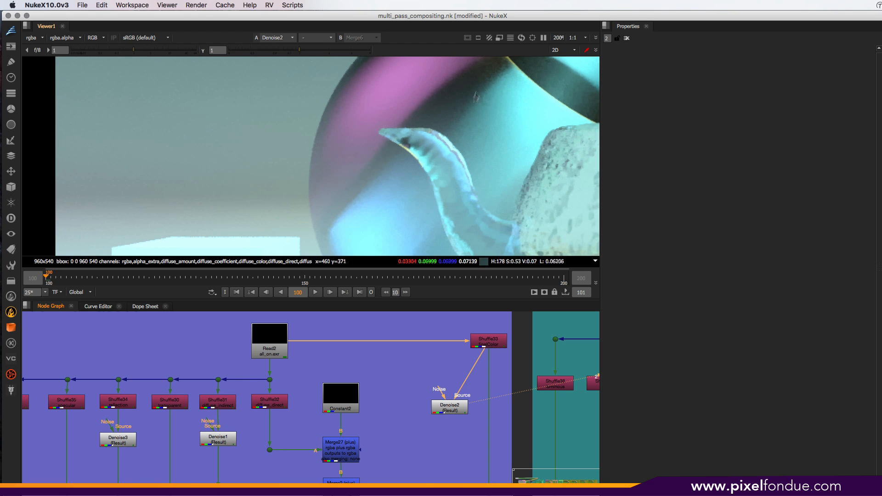
key("2")
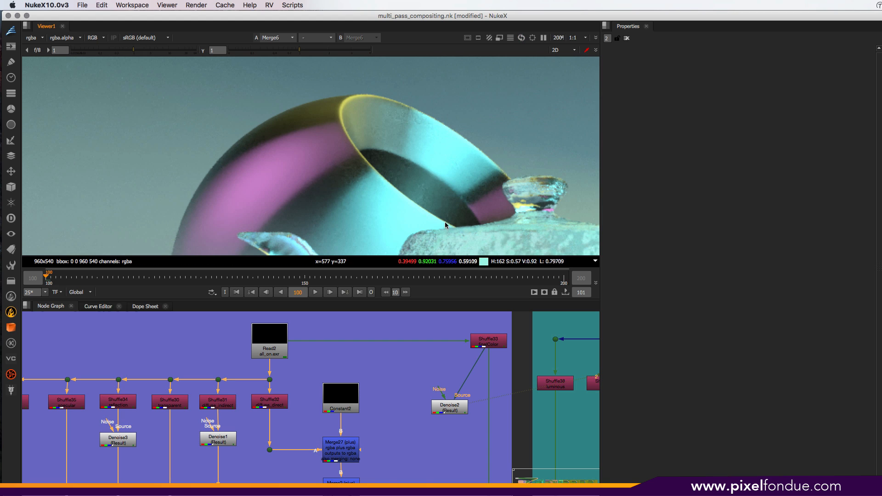
Step: Compare the Merge6 composite with the denoised final color around the sphere's opening and the teapot's lid
scroll(445, 221, "up", 3)
scroll(508, 211, "down", 3)
middle_click_drag(508, 210, 379, 164)
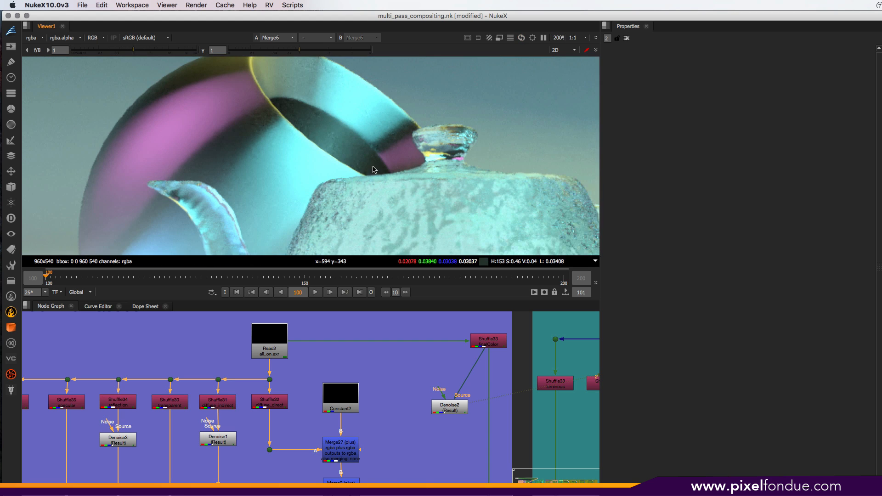
key("1")
key("2")
key("2")
key("1")
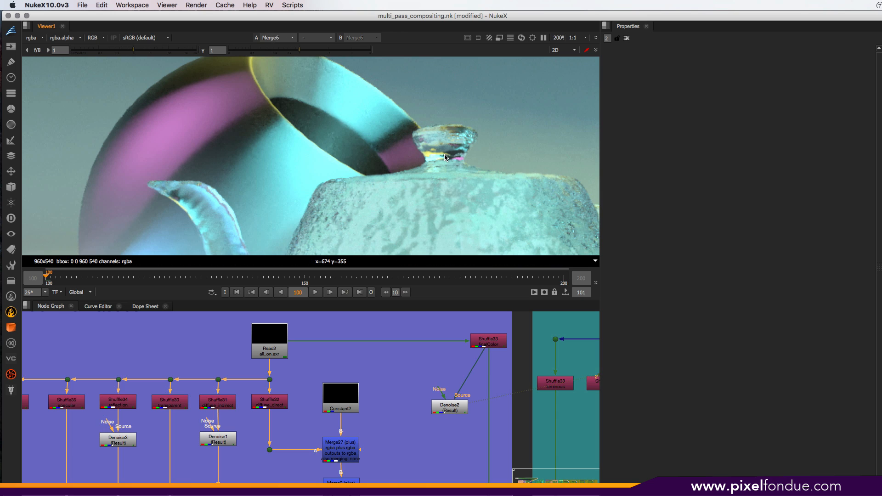
key("2")
key("1")
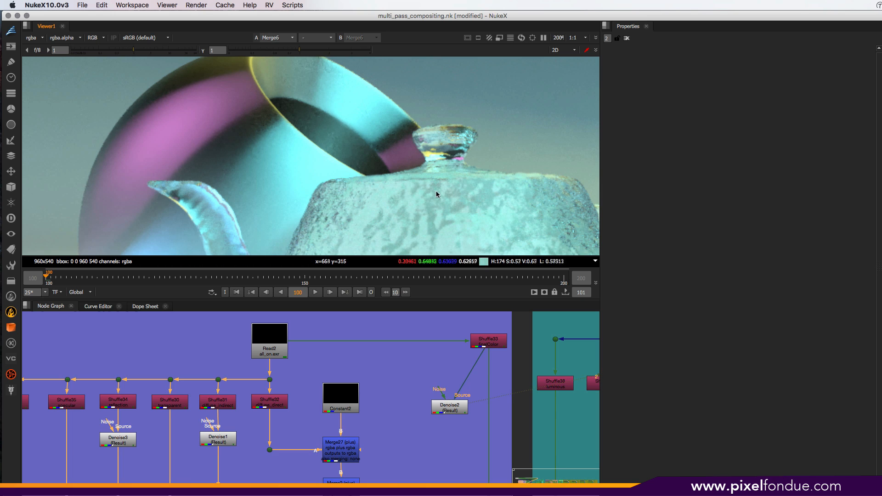
Step: Compare Denoise2 with Merge6 on the teapot's bumpy glass body, ending on the whole Merge6 frame
key("2")
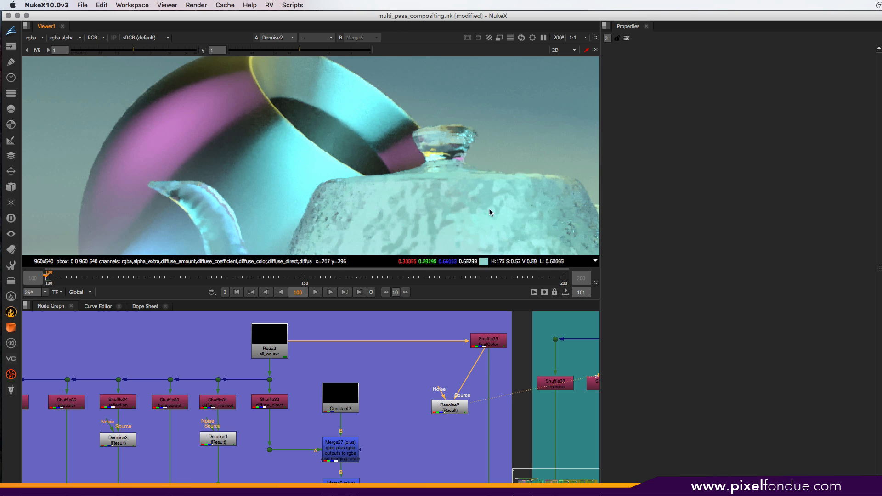
key("1")
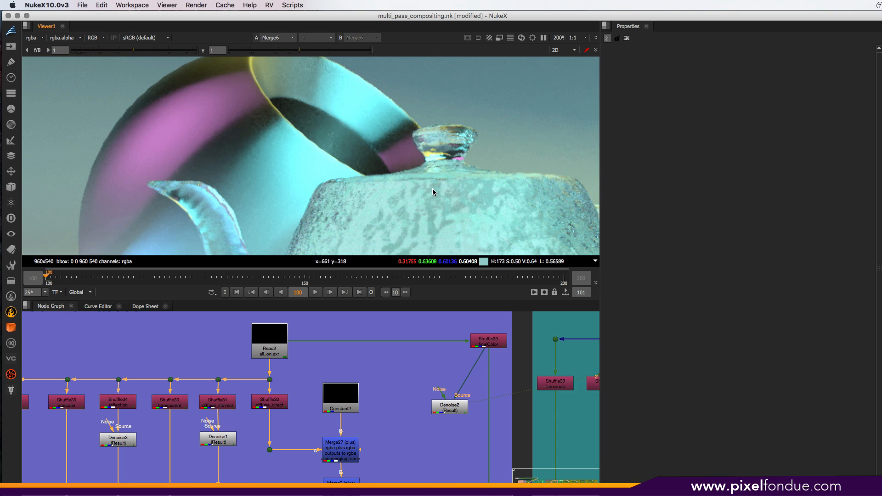
key("2")
key("1")
key("2")
key("1")
key("y")
key("y")
key("f")
Step: Select the pass Shuffles of the Common Additive Passes group and consult the AOV Compositing Formulas page in Safari before returning to NukeX
middle_click_drag(363, 457, 537, 392)
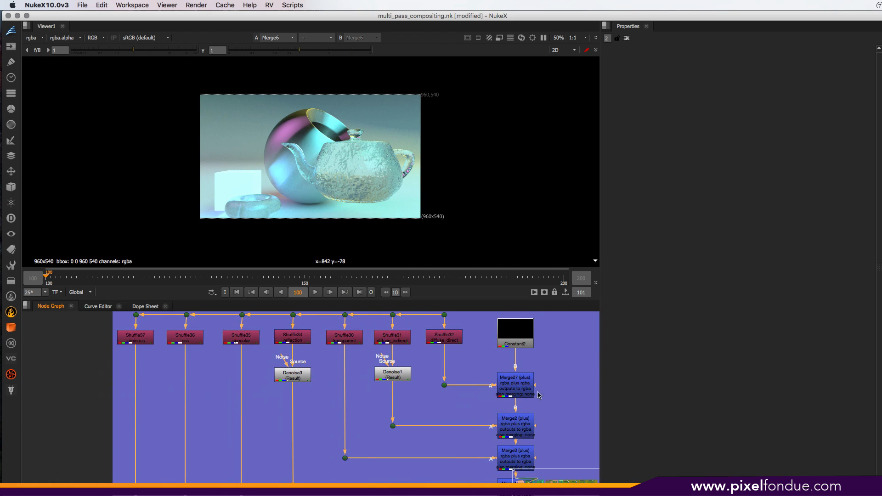
scroll(540, 395, "down", 6)
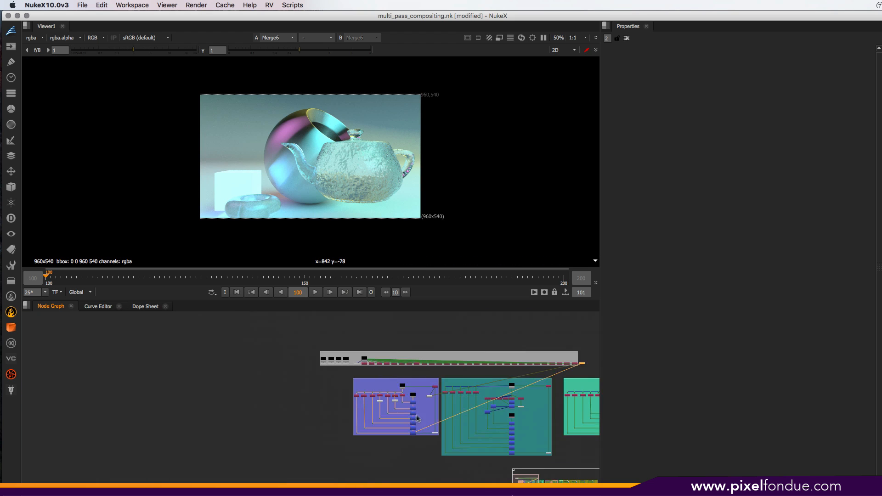
middle_click_drag(418, 418, 387, 425)
left_click_drag(311, 394, 381, 417)
key("super+Tab")
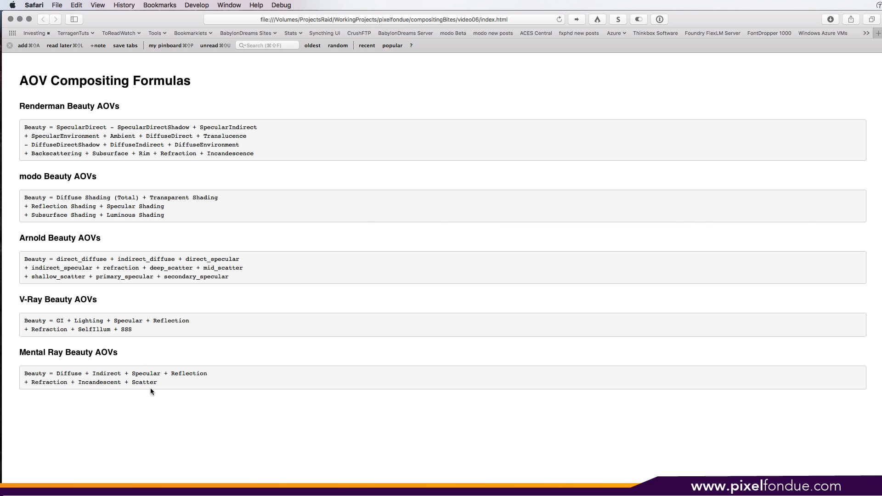
key("super+Tab")
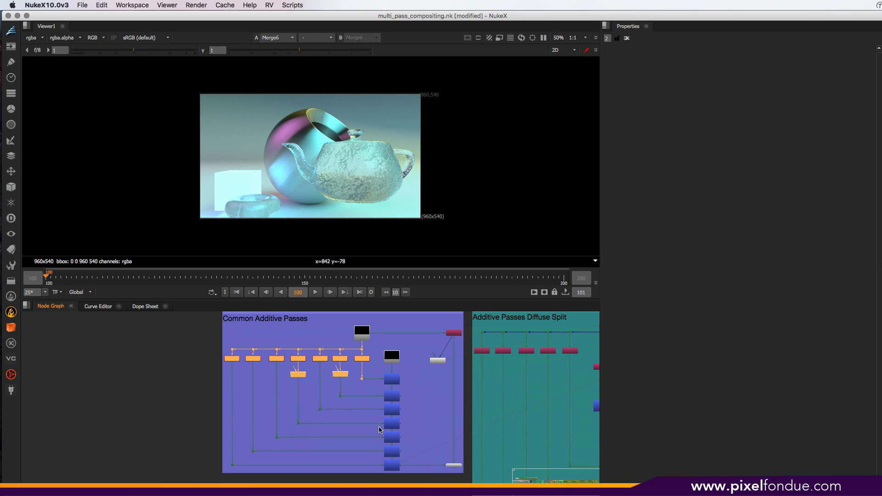
Step: Move the Common Additive Passes backdrop with its nodes farther away from the Additive Passes Diffuse Split group
middle_click_drag(345, 419, 294, 426)
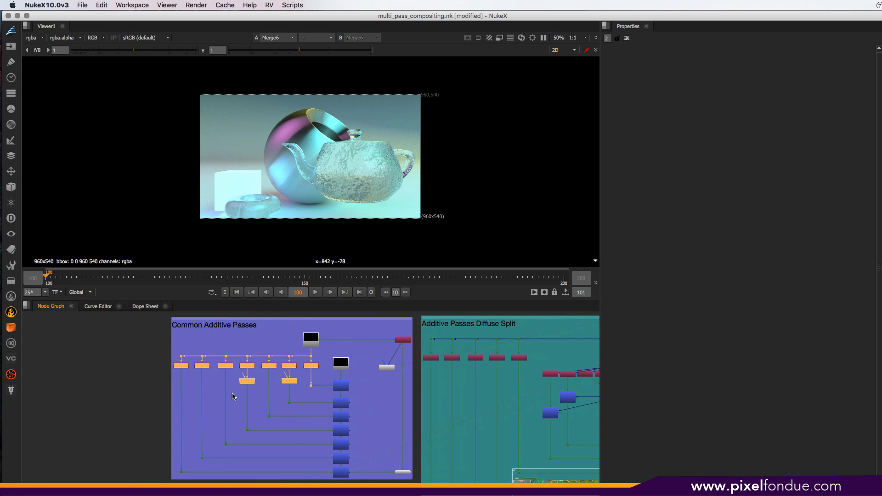
left_click(333, 322)
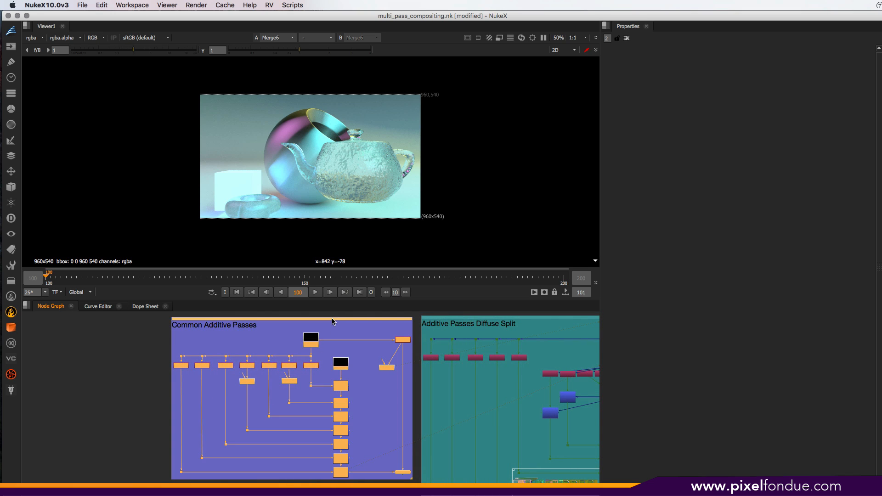
left_click_drag(333, 322, 275, 325)
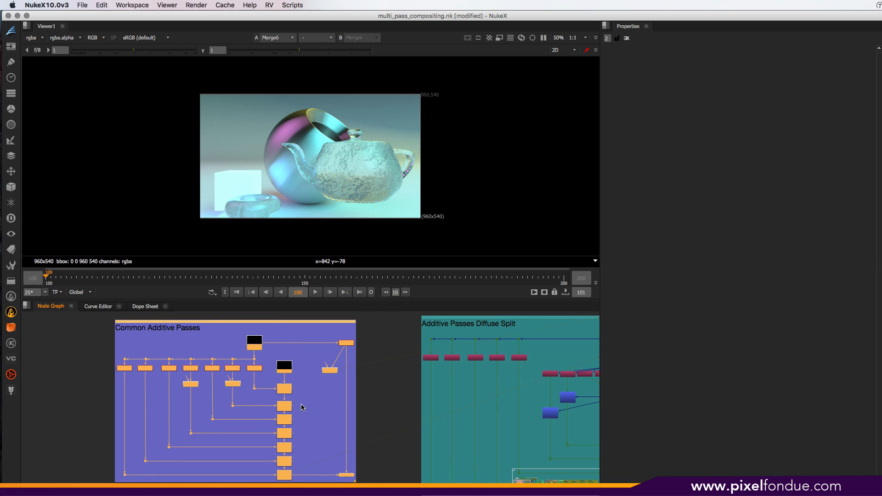
Step: Try a Grade after the diffuse_direct Shuffle32 with the green gain at 4, and delete the Grade node
scroll(240, 404, "up", 5)
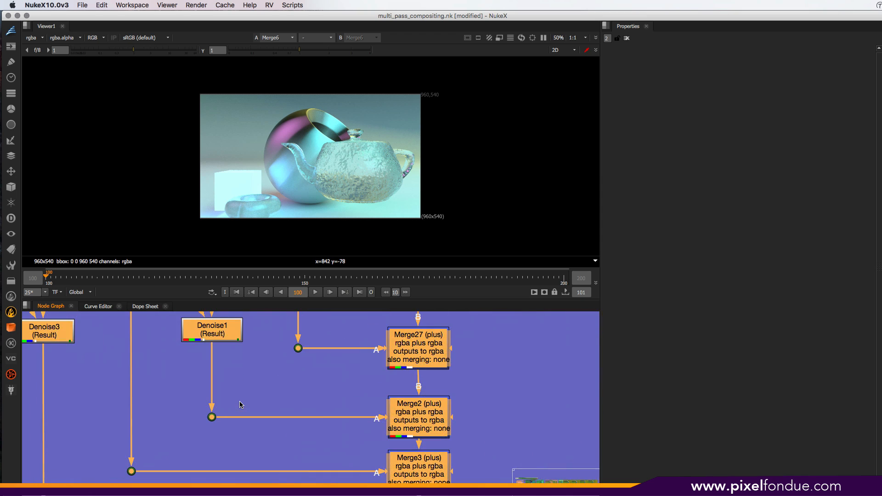
left_click(278, 326)
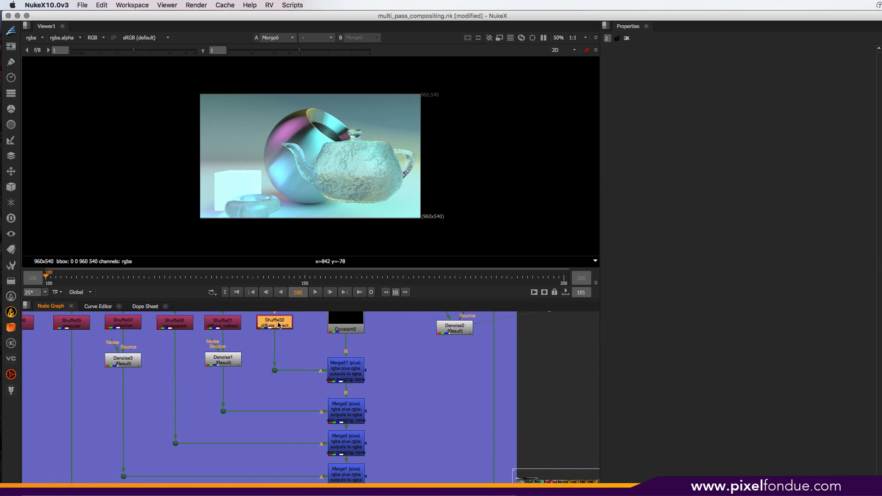
key("g")
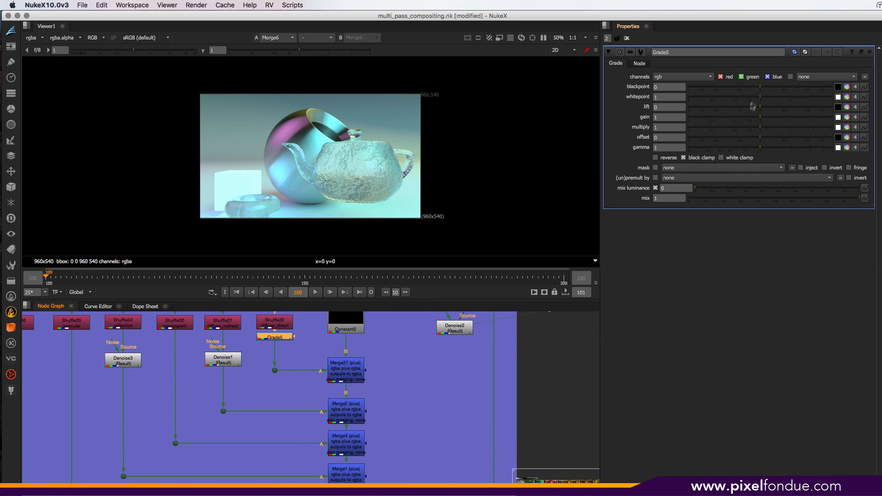
left_click(847, 117)
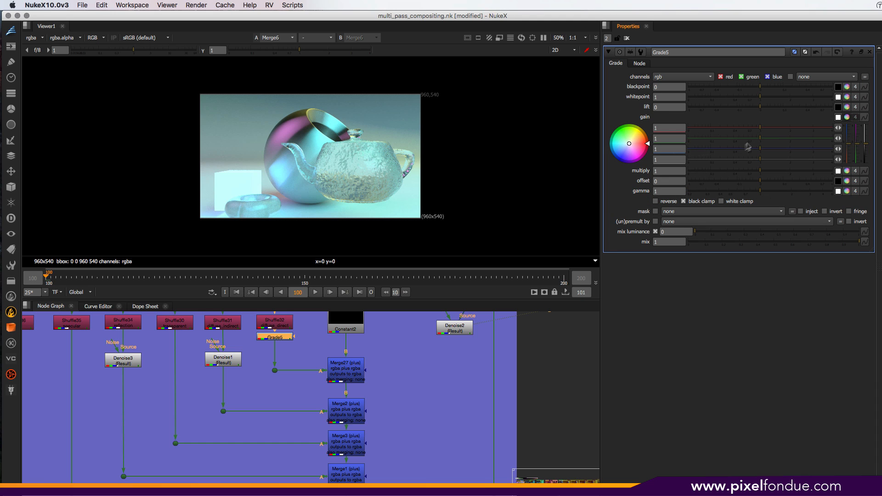
left_click_drag(760, 142, 848, 143)
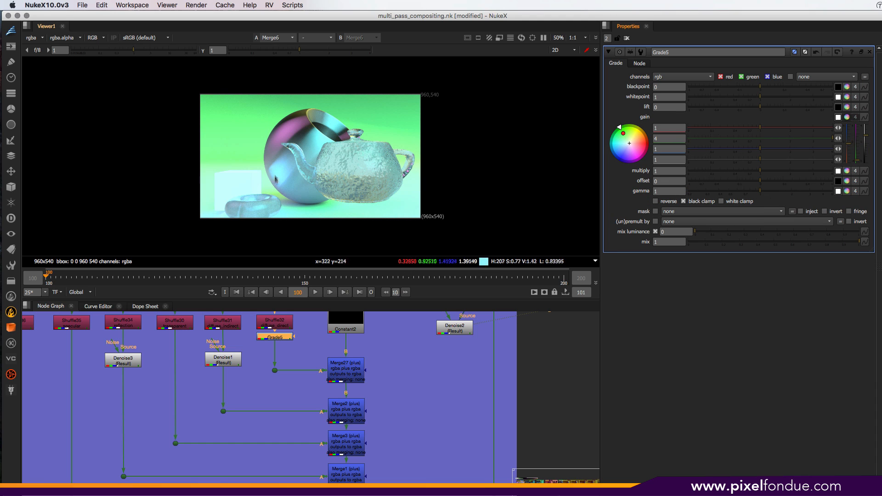
left_click_drag(282, 342, 283, 351)
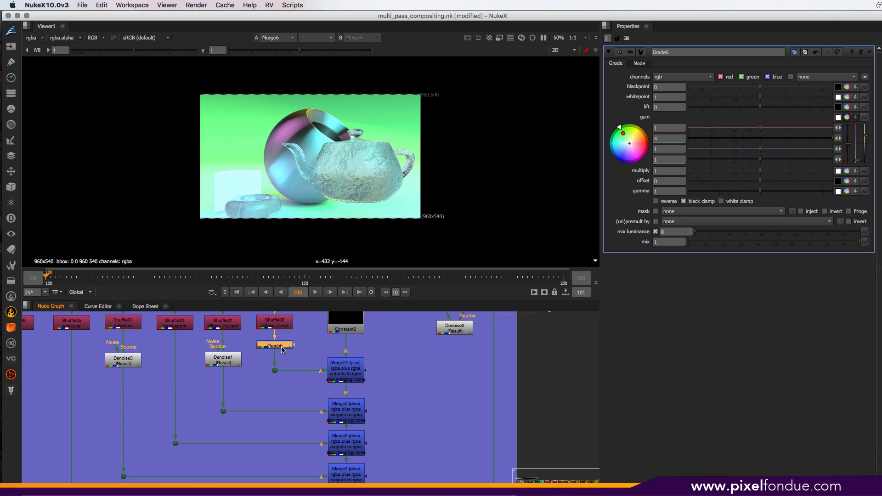
key("Delete")
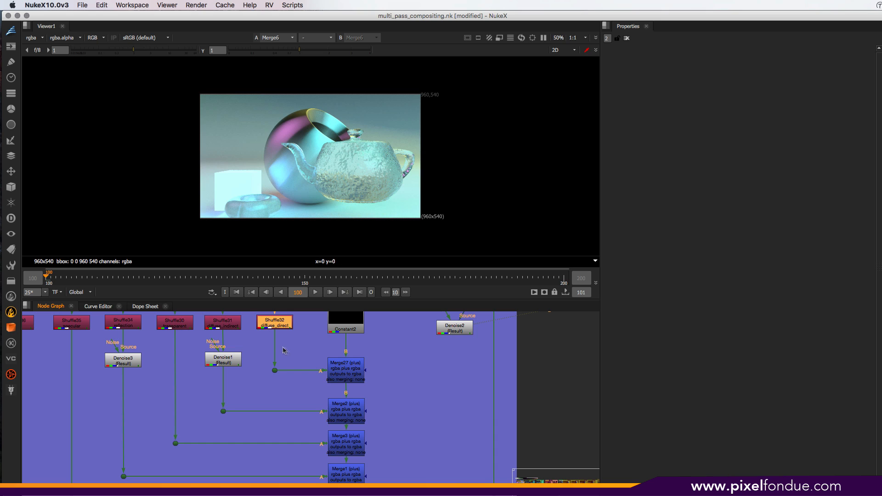
Step: Examine the Common Substractive Passes group, its pass Shuffles and the Merge nodes that take passes from finalColor
scroll(418, 369, "down", 5)
middle_click_drag(420, 417, 286, 442)
middle_click_drag(459, 435, 233, 363)
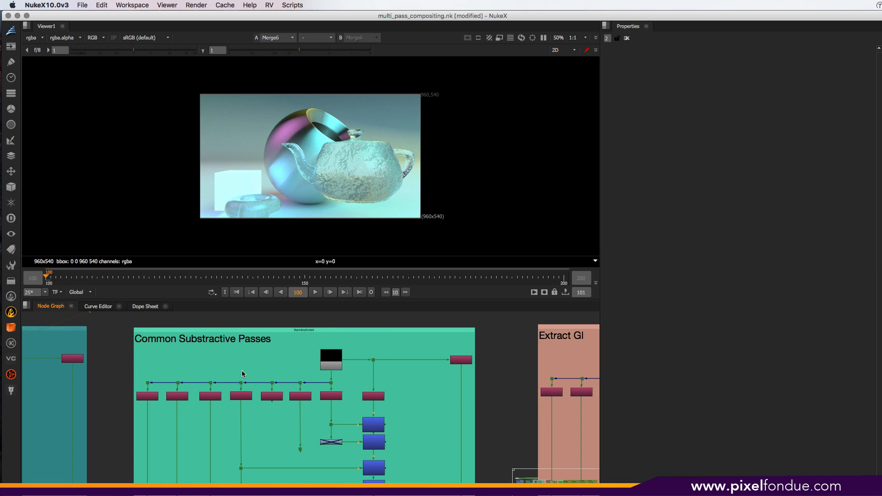
left_click_drag(128, 394, 352, 419)
scroll(318, 417, "up", 5)
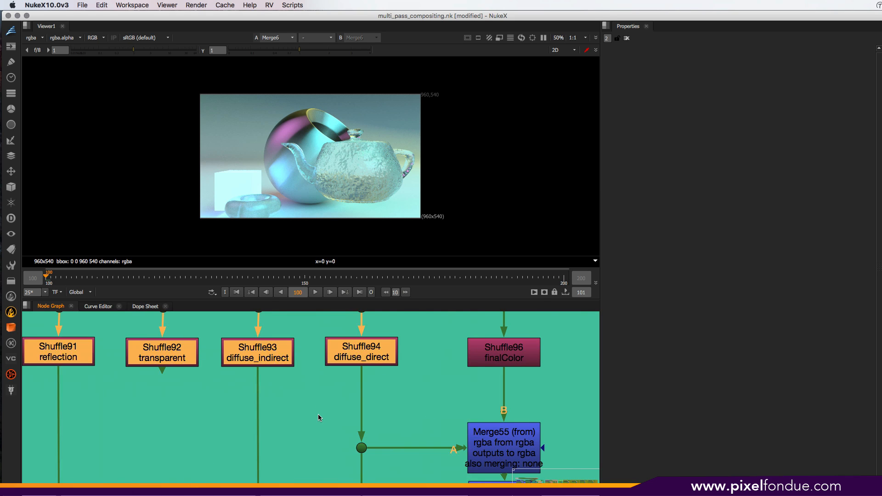
scroll(320, 418, "down", 5)
left_click(355, 378)
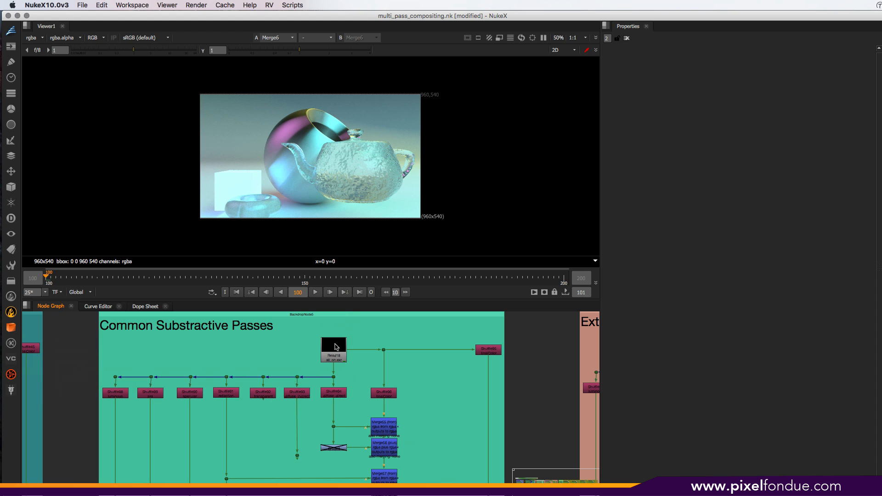
left_click(335, 346)
Step: Return to the Common Additive Passes group and select its row of seven pass Shuffles
middle_click_drag(126, 403, 533, 412)
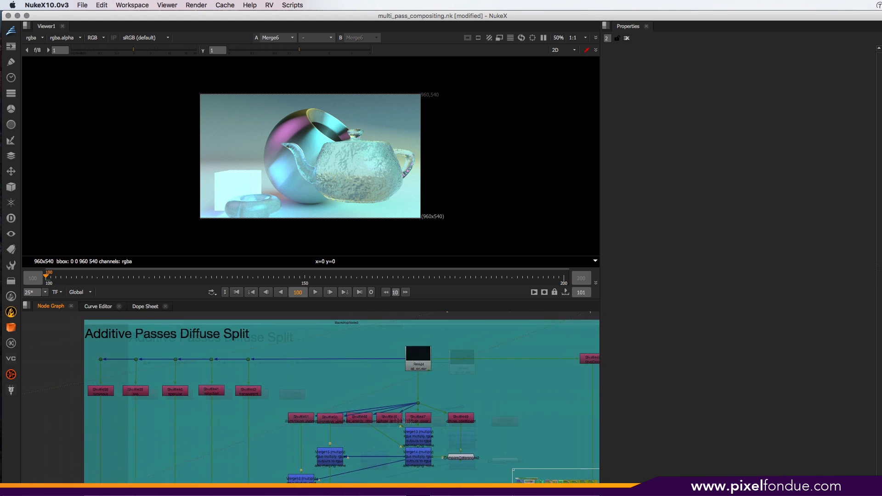
middle_click_drag(193, 404, 510, 412)
middle_click_drag(311, 409, 485, 388)
middle_click_drag(236, 393, 293, 393)
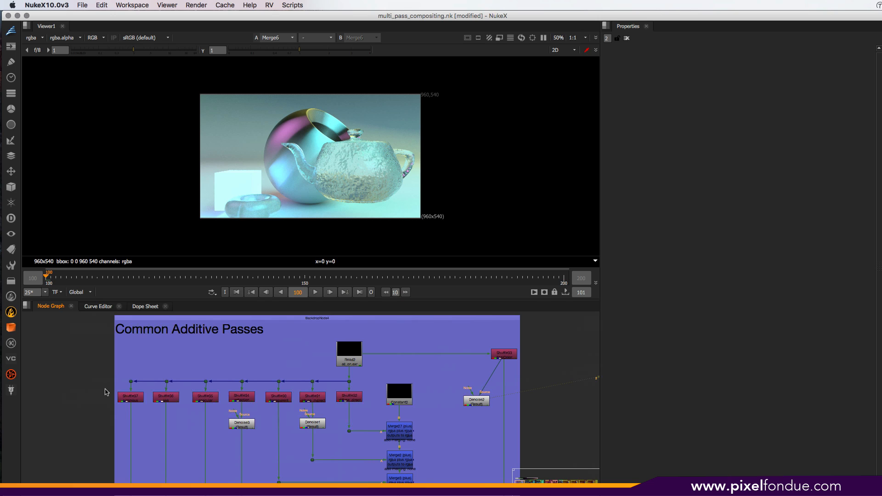
left_click_drag(106, 392, 370, 420)
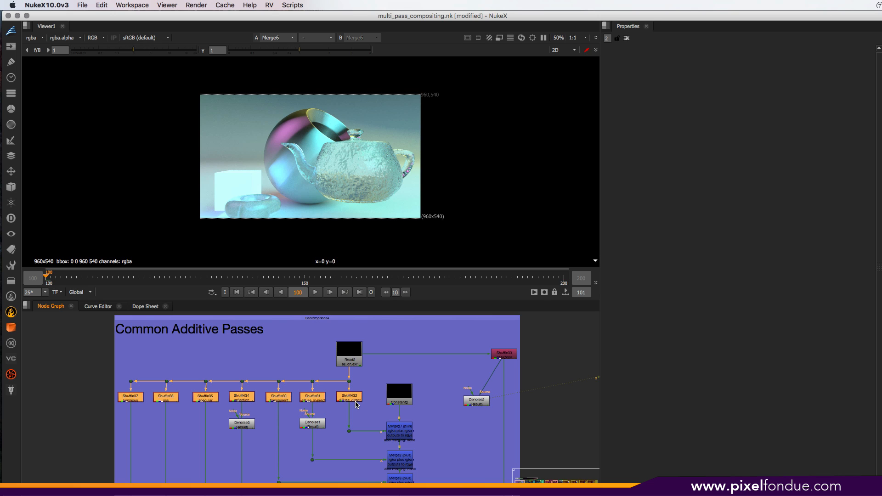
Step: Go to the Common Substractive Passes group and display the finalColor Shuffle96 in the viewer
scroll(356, 404, "right", 5)
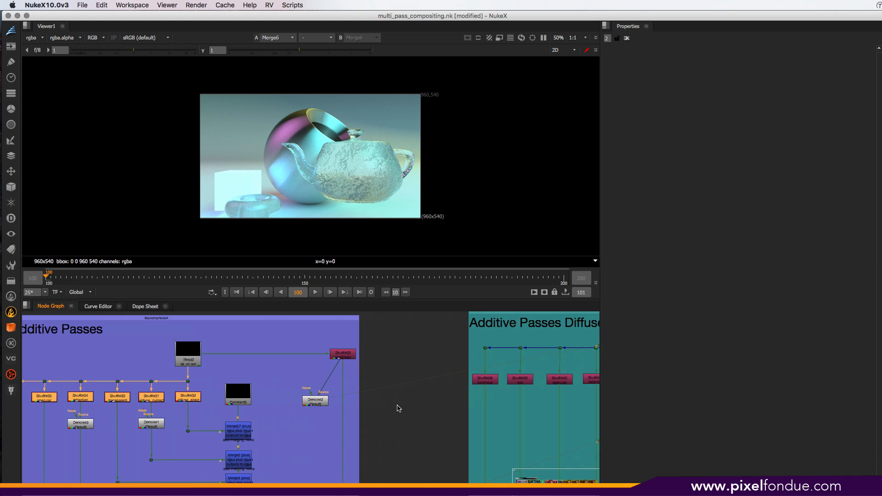
scroll(412, 407, "right", 10)
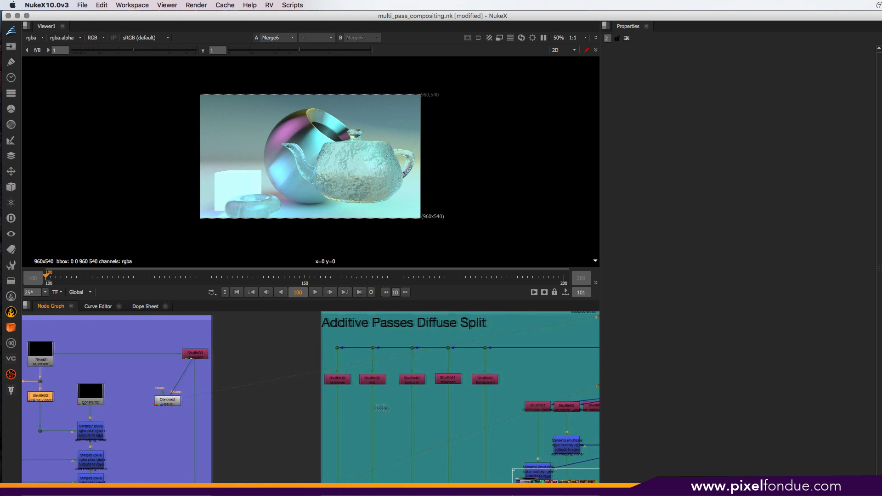
middle_click_drag(417, 398, 72, 401)
middle_click_drag(323, 397, 130, 396)
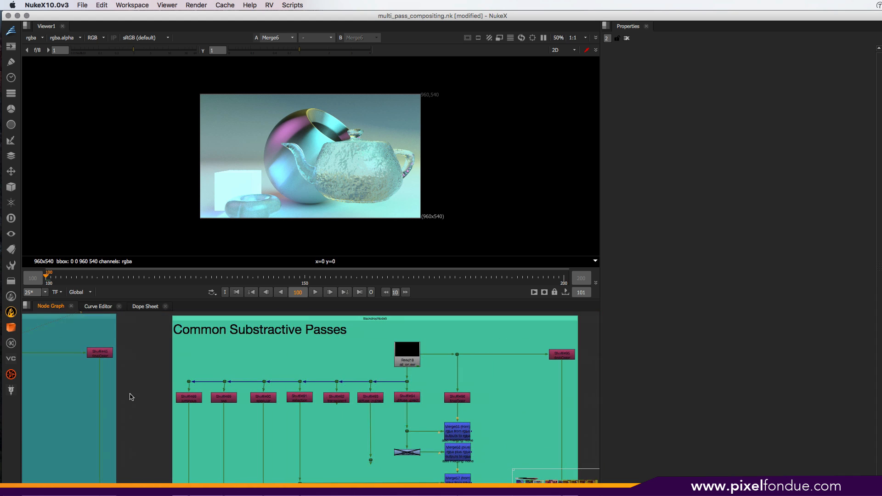
middle_click_drag(224, 397, 165, 395)
left_click(354, 357)
left_click(398, 400)
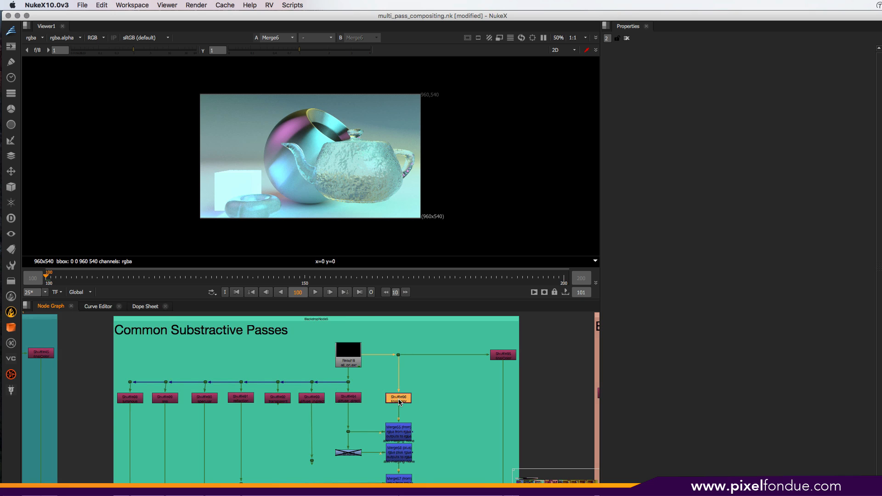
key("1")
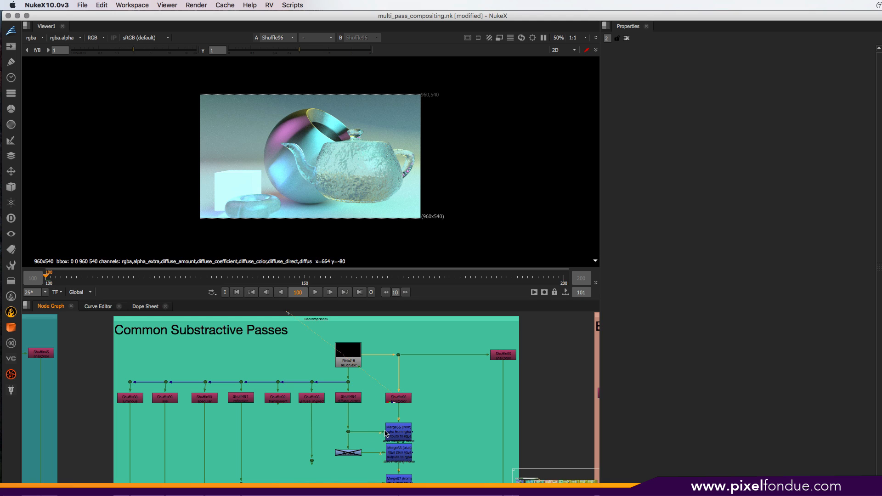
Step: Compare the diffuse_direct Shuffle94 with the finalColor Shuffle96 in the viewer
left_click(349, 400)
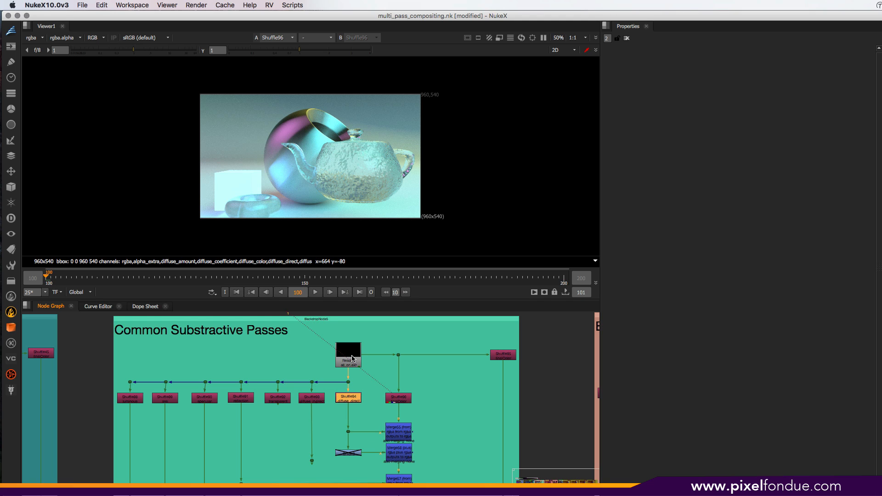
scroll(355, 407, "up", 5)
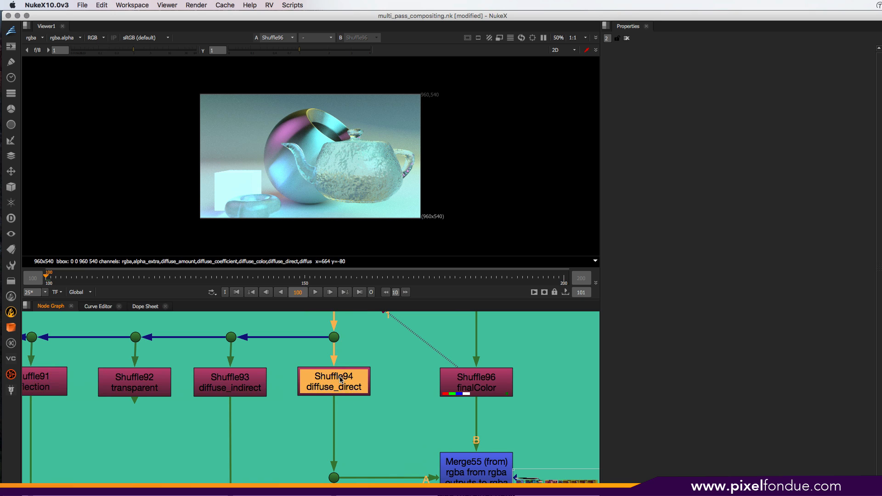
middle_click_drag(342, 397, 271, 348)
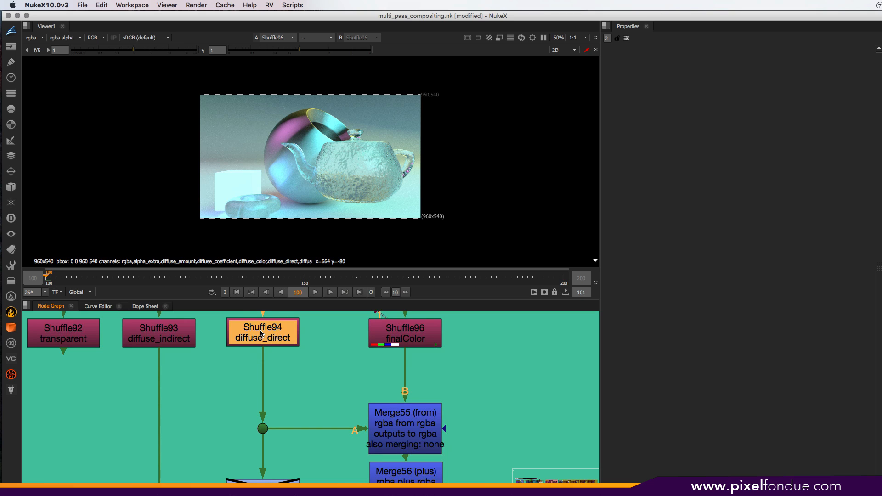
key("1")
left_click(406, 333)
key("2")
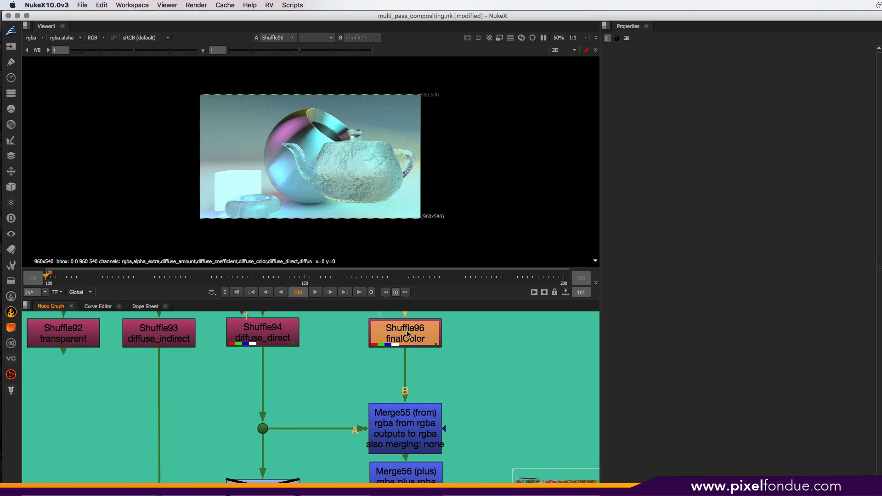
left_click(402, 315)
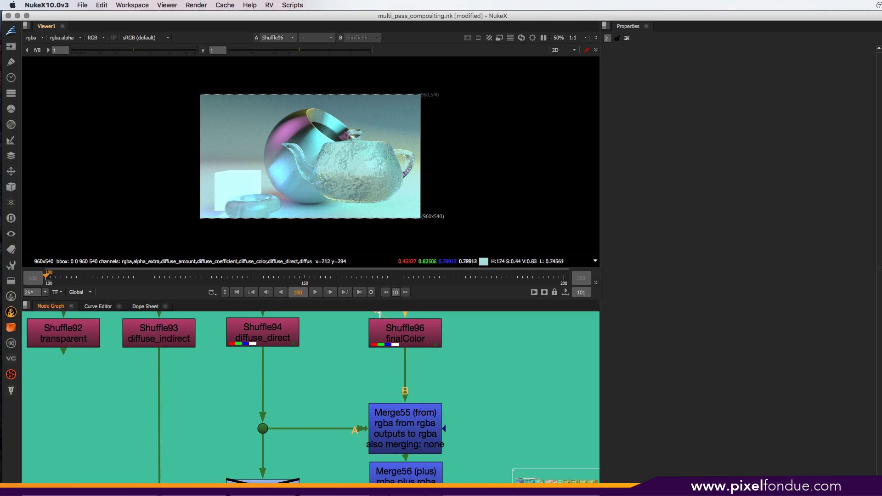
Step: Display Merge55 in the viewer to check finalColor with the diffuse_direct pass subtracted
left_click(410, 425)
key("1")
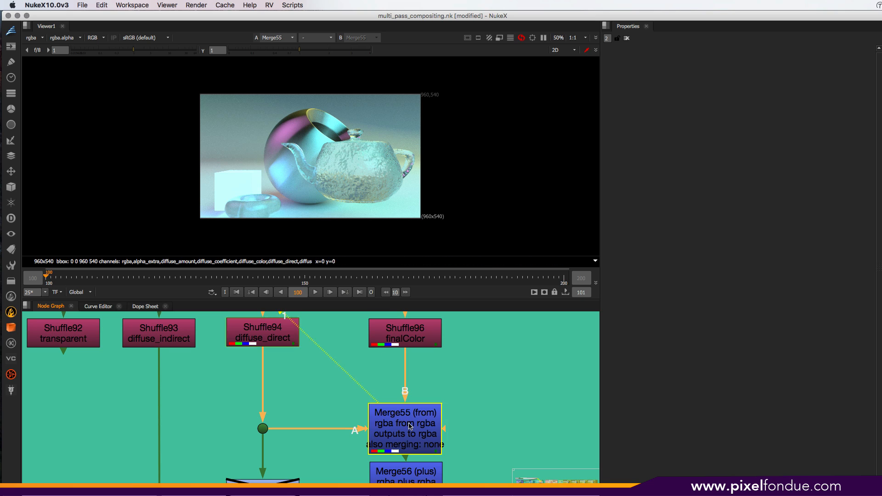
middle_click_drag(371, 396, 388, 306)
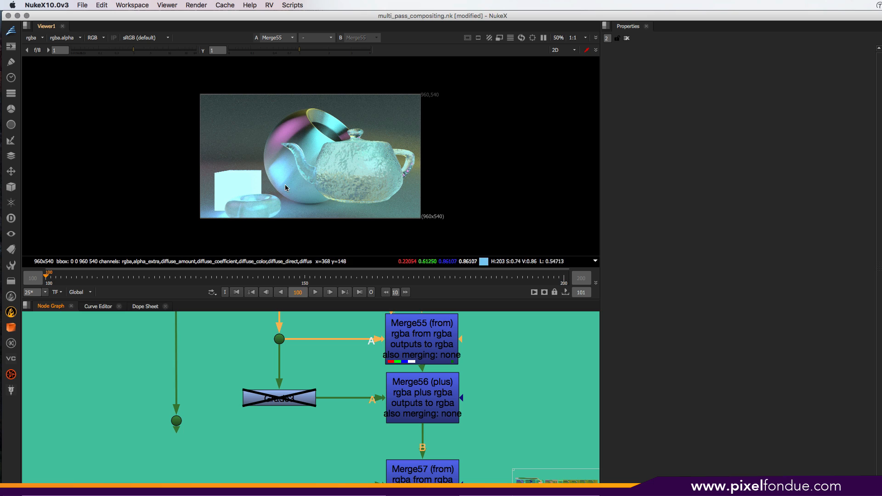
Step: Enable the Grade3 node on the diffuse_direct branch and compare the pass before and after the grade in the viewer
left_click(291, 401)
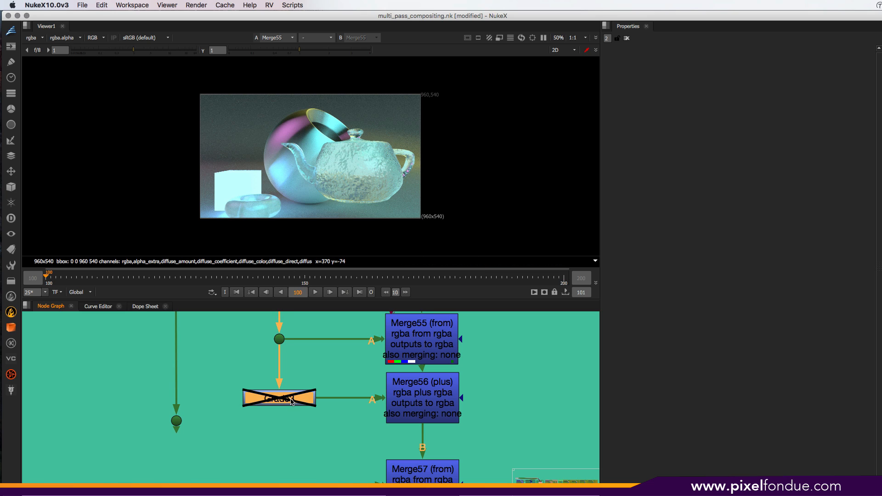
key("d")
left_click(280, 339)
key("1")
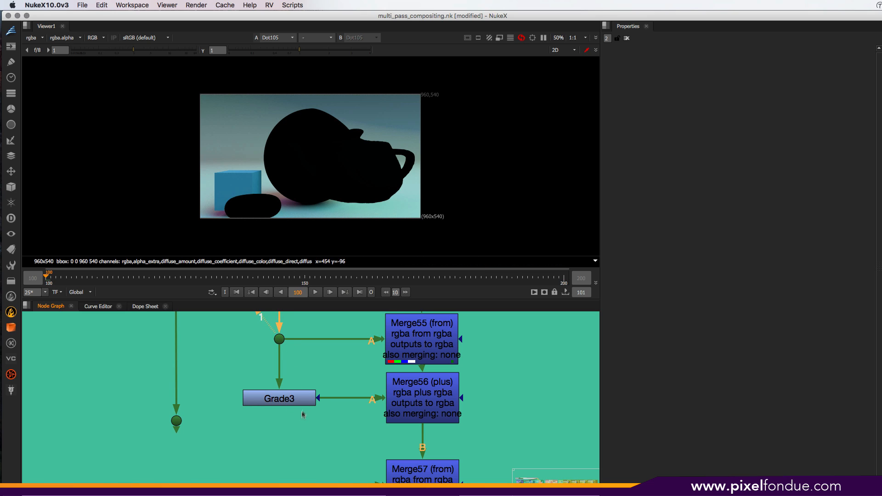
left_click(282, 400)
key("1")
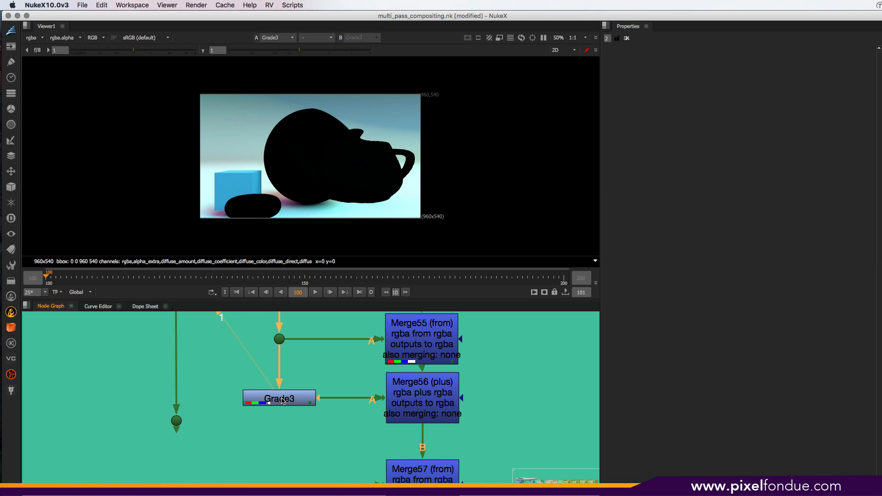
Step: Open Grade3's properties and display Merge56, which adds the graded diffuse_direct pass back
double_click(282, 399)
left_click(426, 401)
key("1")
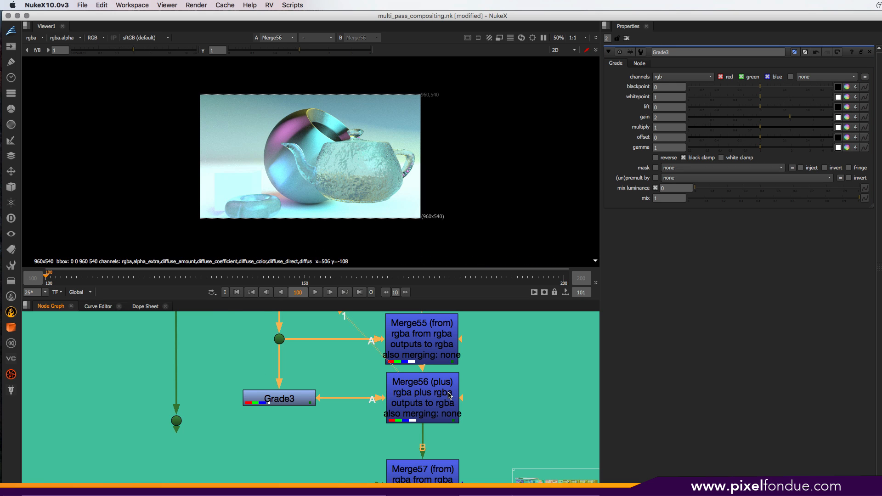
left_click(274, 401)
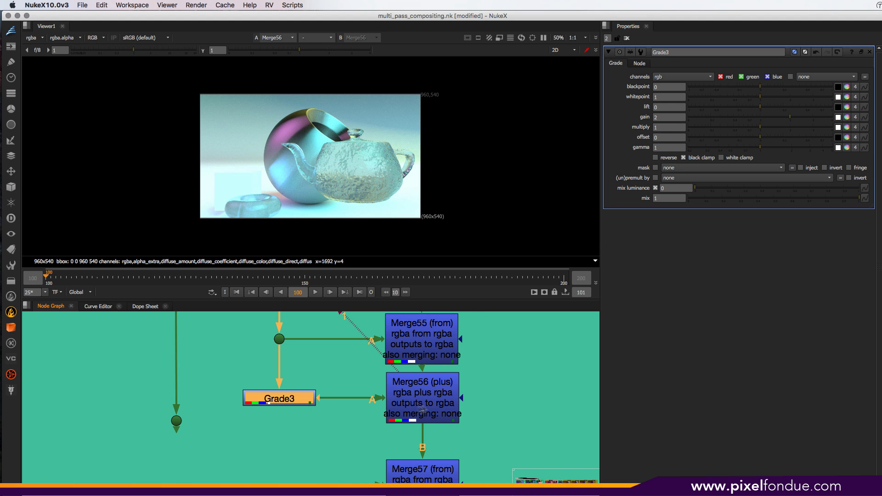
Step: Return to the Common Additive Passes group and display its final merge, Merge6, in the viewer
scroll(421, 408, "up", 3)
scroll(443, 400, "down", 8)
scroll(444, 397, "up", 1)
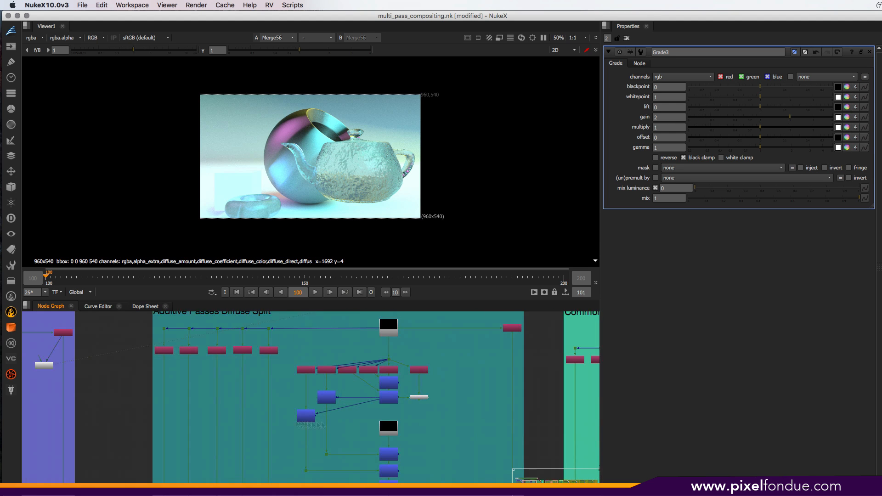
middle_click_drag(298, 425, 480, 429)
scroll(313, 394, "up", 3)
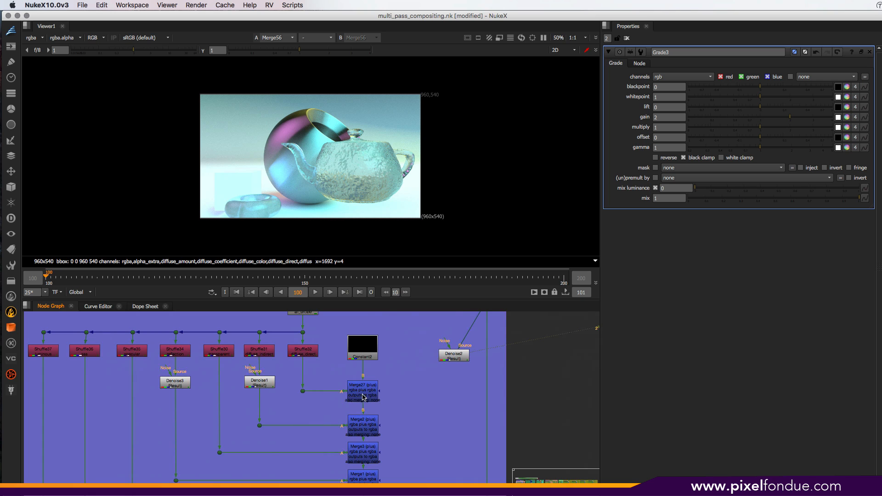
left_click(363, 397)
left_click(269, 385)
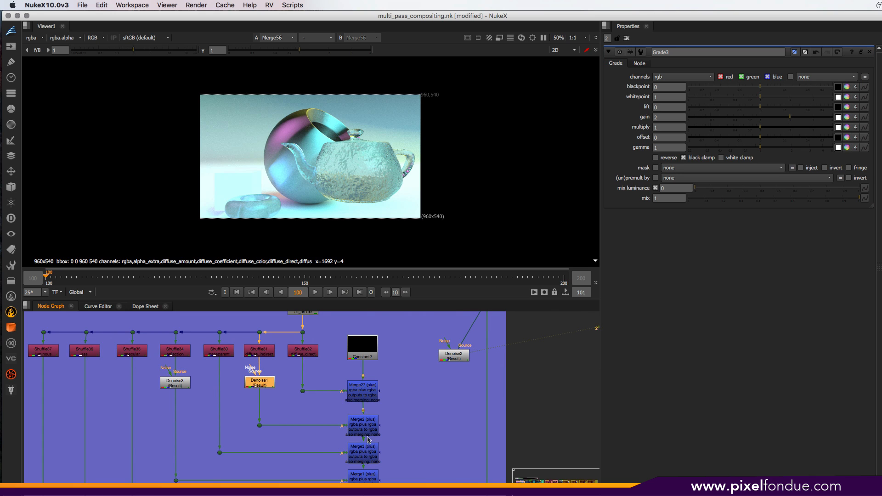
middle_click_drag(368, 453, 367, 311)
left_click(362, 424)
key("1")
left_click(395, 390)
Step: Add a Grade after the diffuse_direct Shuffle32 in the Common Additive Passes group and set its gain to 2
middle_click_drag(396, 384, 393, 441)
middle_click_drag(399, 338, 407, 437)
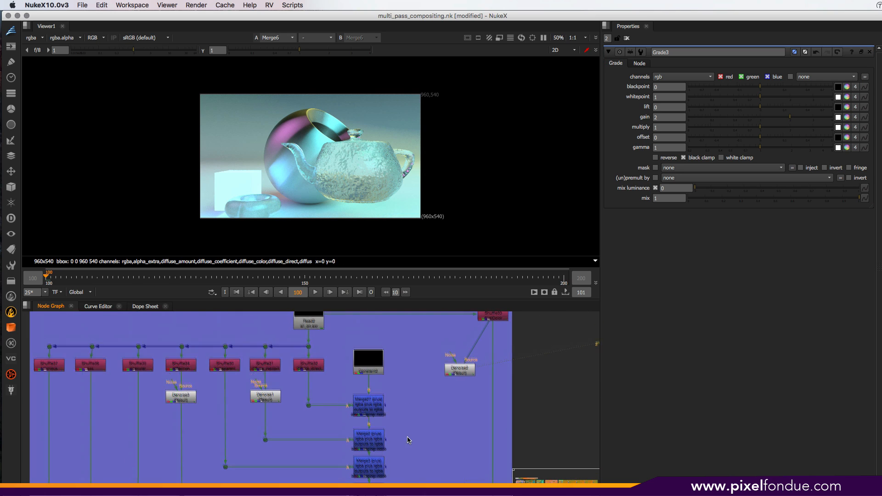
left_click(308, 366)
key("g")
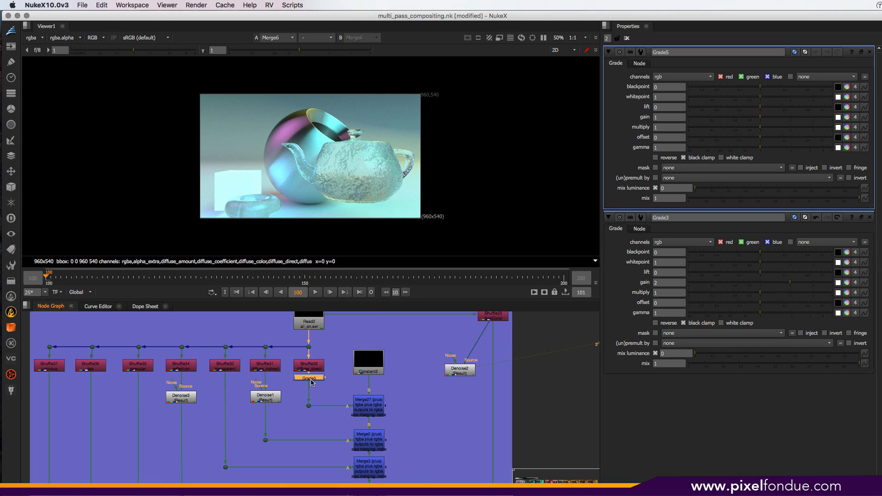
double_click(670, 116)
type("2")
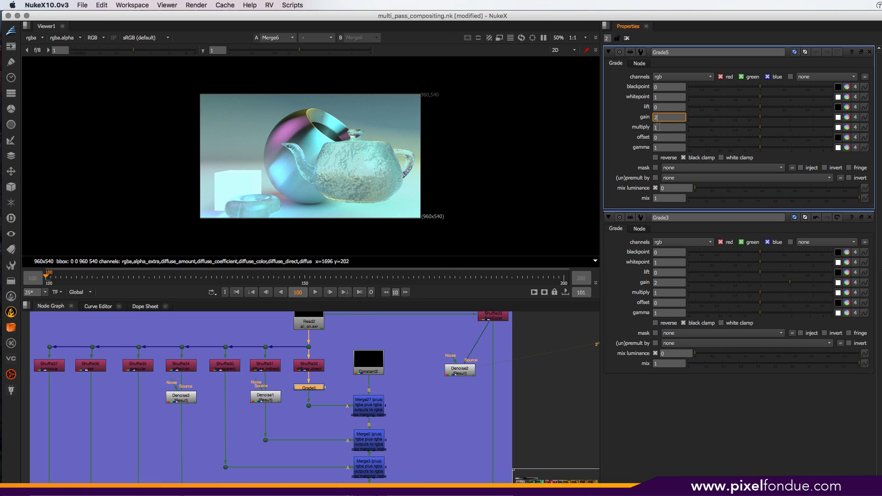
key("Tab")
Step: Connect the last Merge of the Common Substractive Passes group to viewer input 2 for comparison with the additive result
middle_click_drag(458, 444, 285, 401)
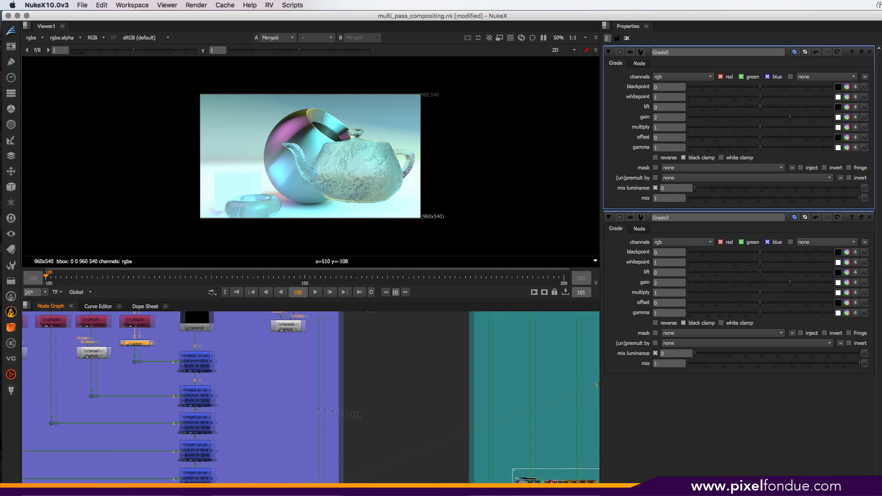
middle_click_drag(570, 468, 159, 317)
left_click(405, 412)
key("2")
middle_click_drag(405, 317, 401, 369)
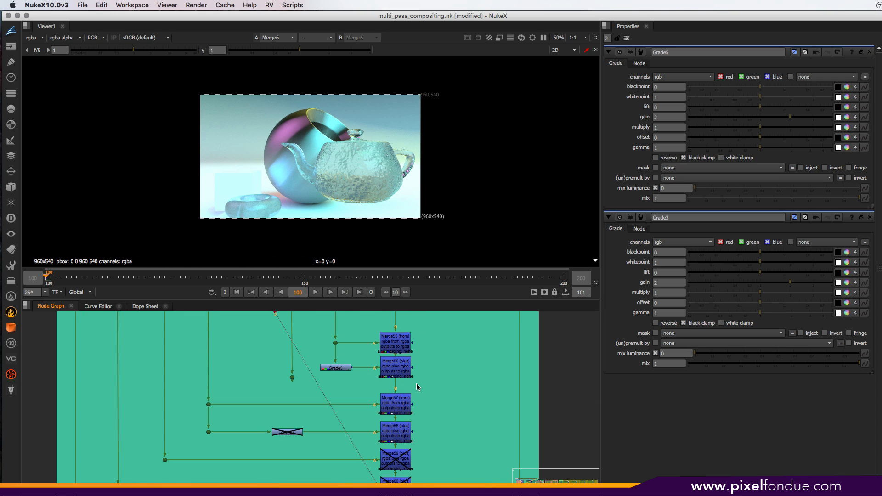
Step: Open Merge55's properties to examine its from operation, and inspect its finalColor Shuffle96 and diffuse_direct Shuffle94 inputs
middle_click_drag(416, 383, 420, 443)
scroll(426, 423, "up", 3)
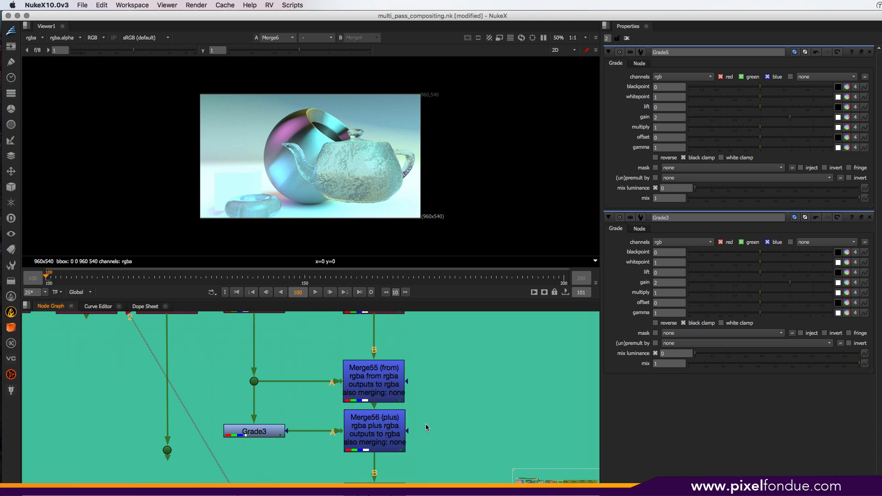
double_click(382, 375)
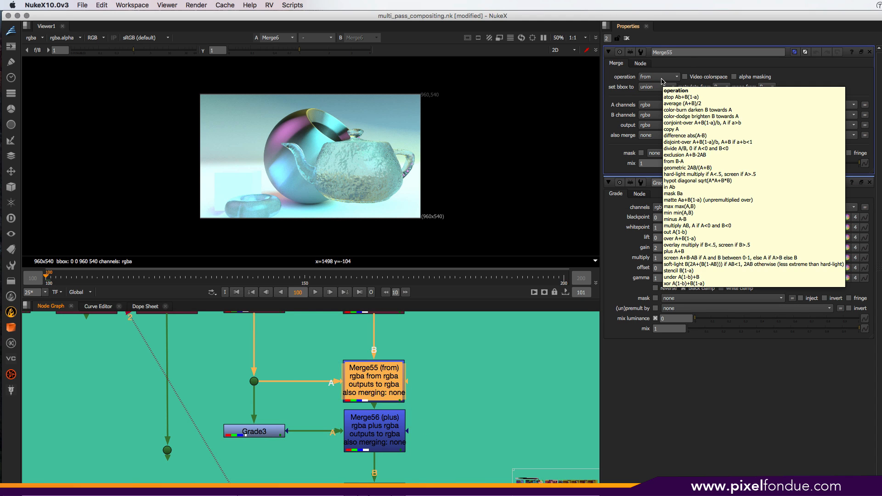
middle_click_drag(381, 311, 423, 363)
left_click(420, 363)
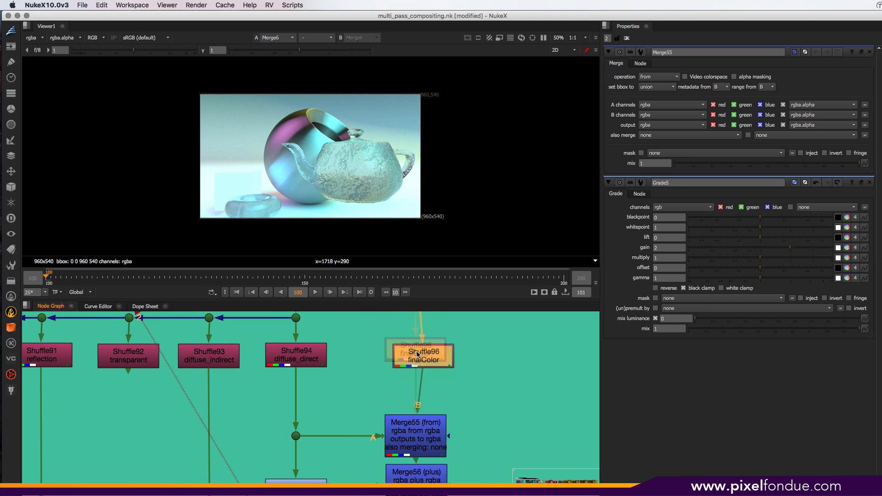
left_click_drag(422, 364, 418, 364)
left_click(293, 358)
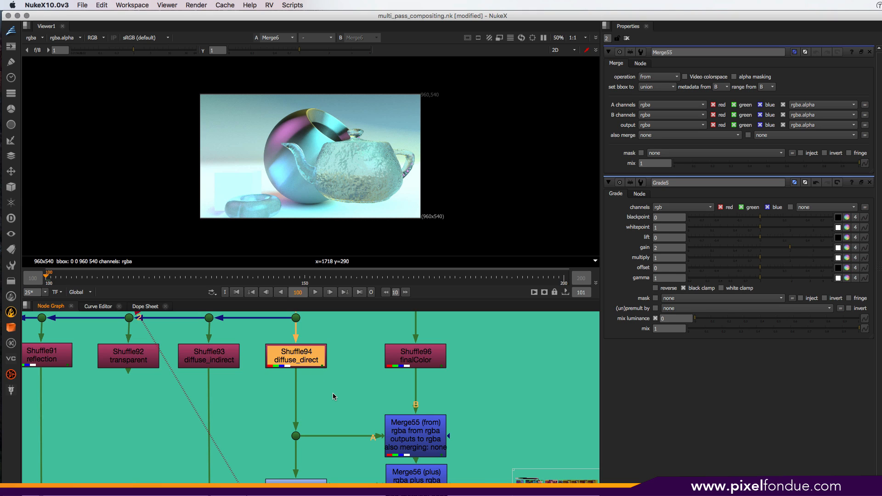
middle_click_drag(340, 416, 324, 376)
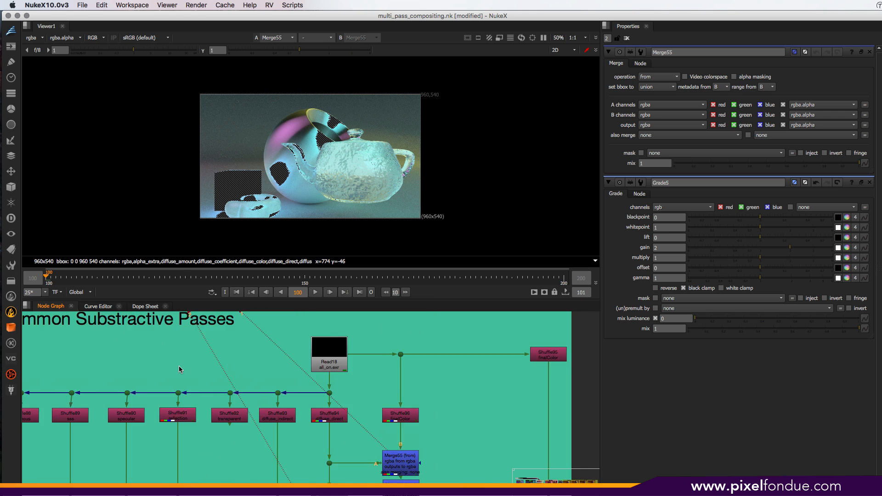
Step: Examine the Common Substractive Passes group's merge chain and its row of pass Shuffles up to the sss branch
middle_click_drag(179, 367, 208, 382)
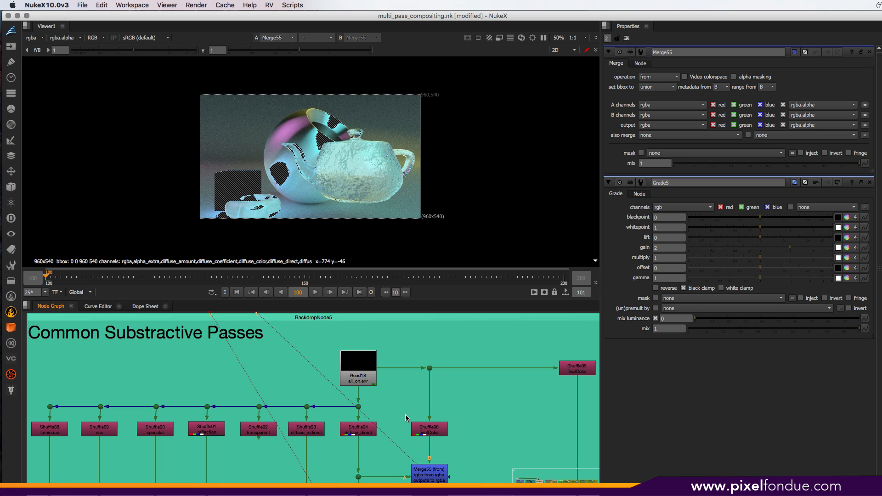
scroll(405, 418, "down", 5)
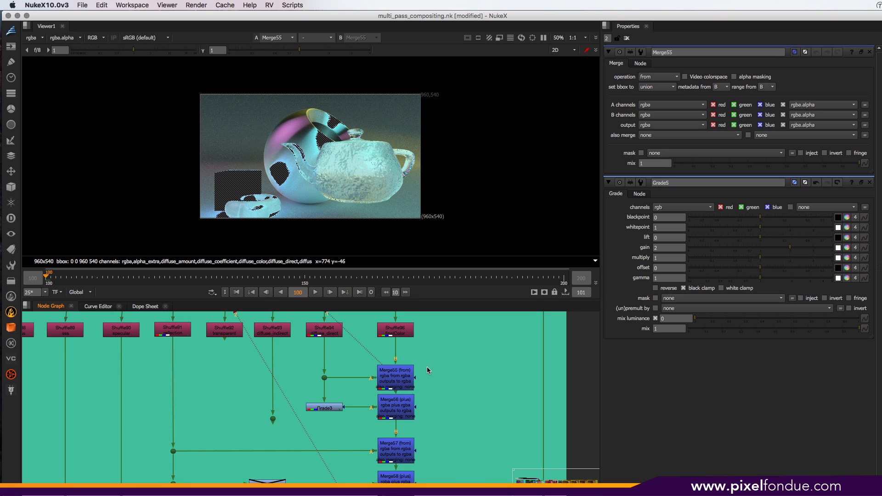
middle_click_drag(429, 353, 426, 442)
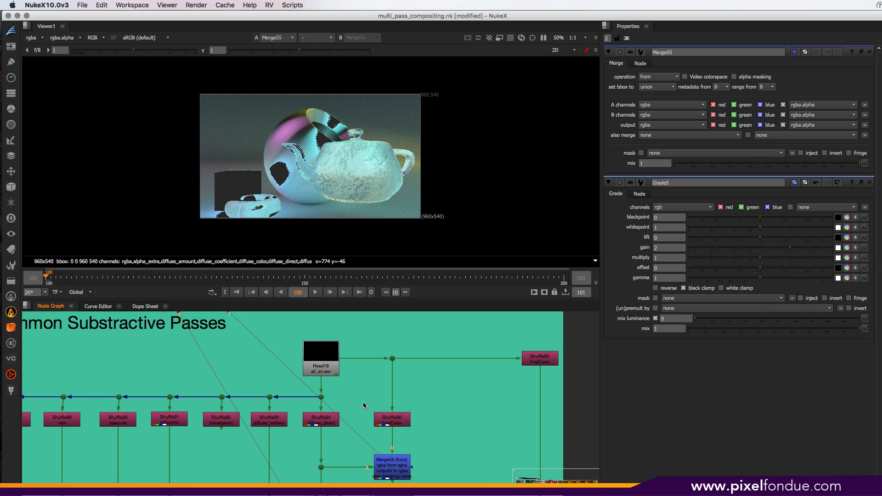
middle_click_drag(439, 426, 576, 423)
middle_click_drag(206, 380, 284, 380)
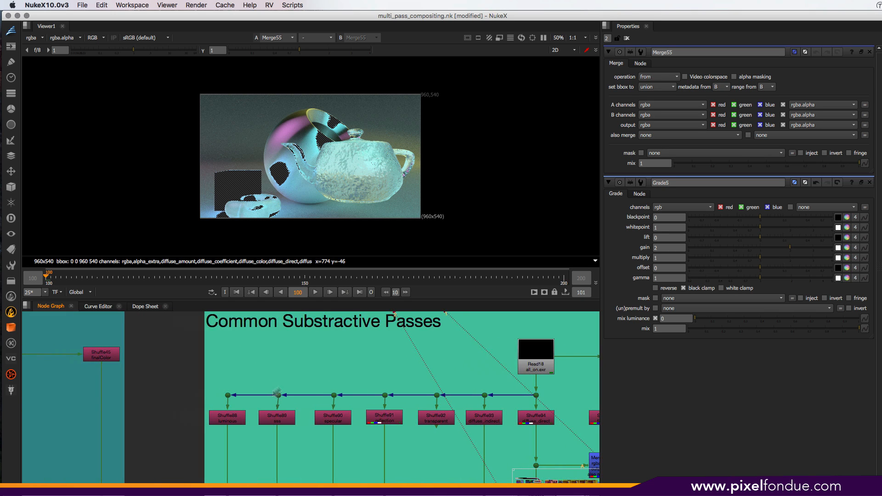
left_click(276, 395)
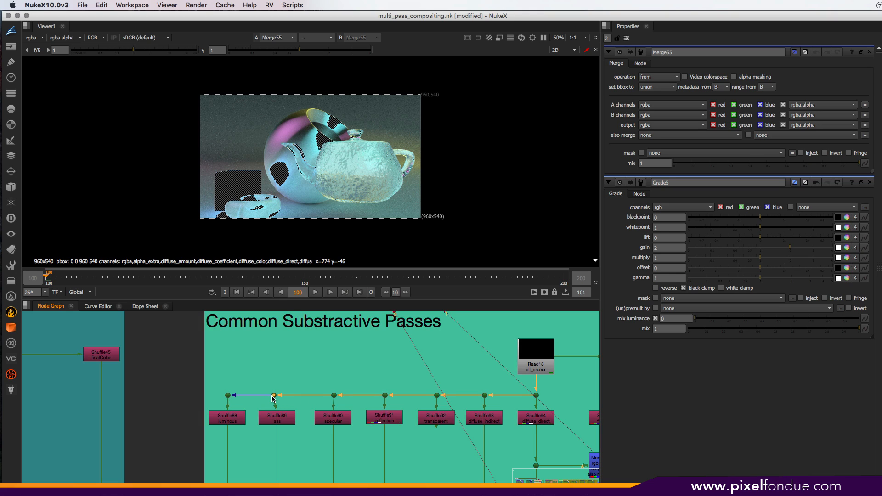
Step: Examine the Additive Passes Diffuse Split group's layout in relation to the Common Additive and Common Substractive Passes groups
left_click(334, 395)
left_click(357, 374)
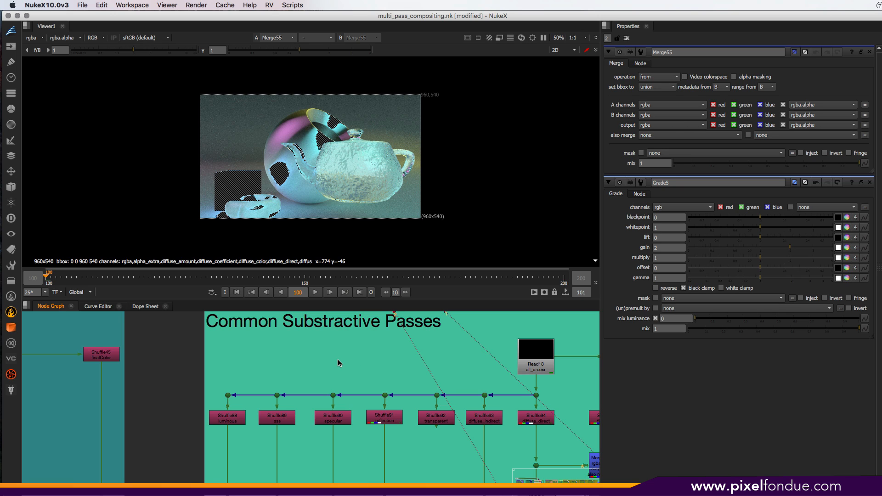
middle_click_drag(290, 362, 485, 381)
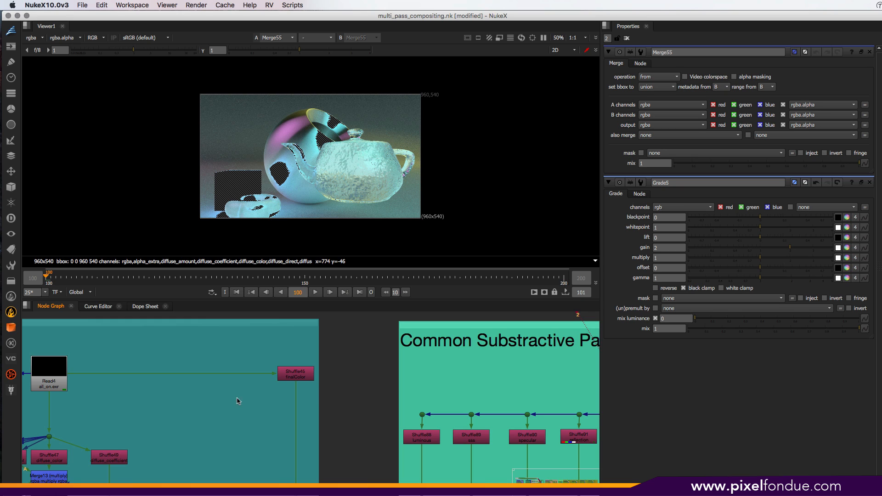
middle_click_drag(156, 414, 395, 405)
middle_click_drag(290, 413, 553, 401)
middle_click_drag(432, 408, 372, 429)
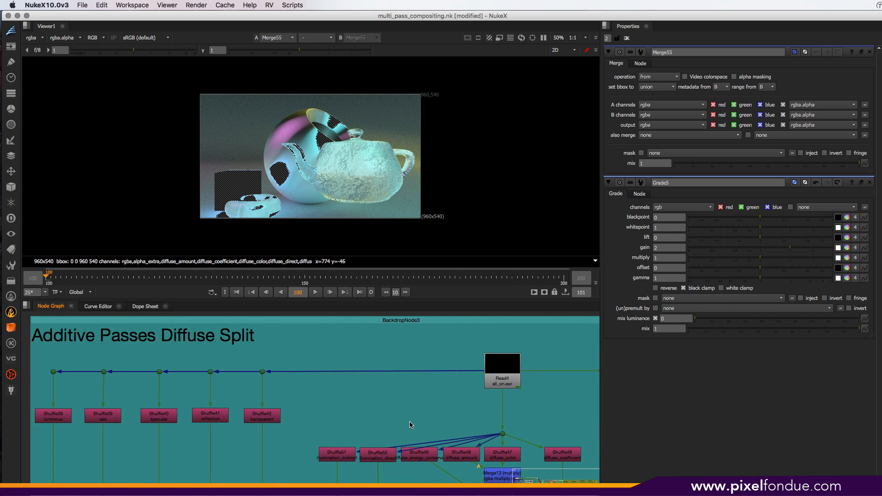
middle_click_drag(529, 416, 5, 431)
middle_click_drag(490, 383, 356, 393)
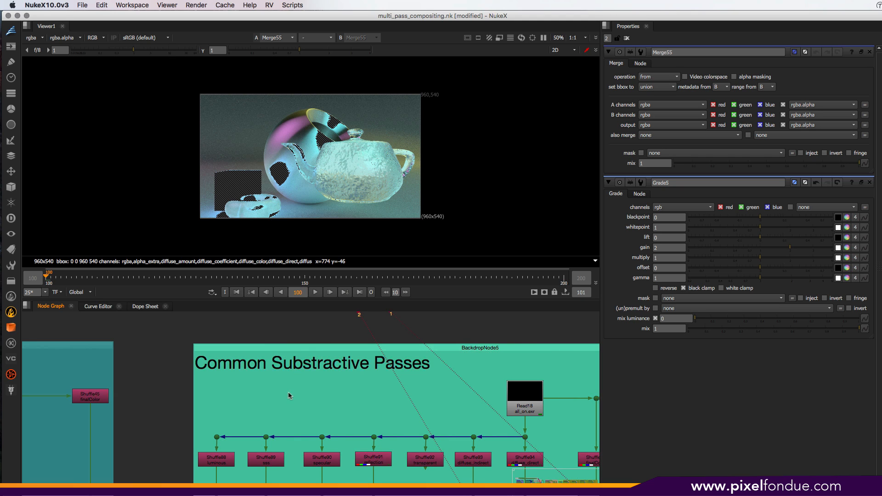
middle_click_drag(259, 402, 603, 389)
middle_click_drag(188, 402, 627, 384)
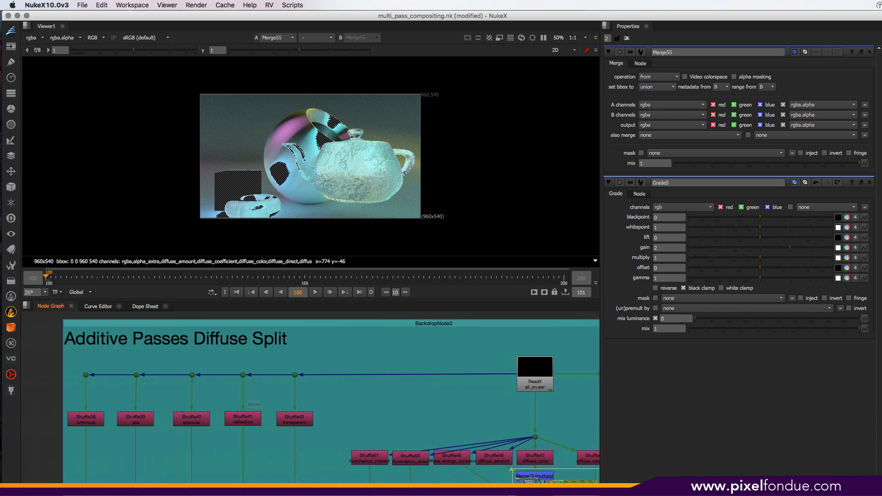
scroll(385, 405, "down", 5)
middle_click_drag(304, 415, 363, 379)
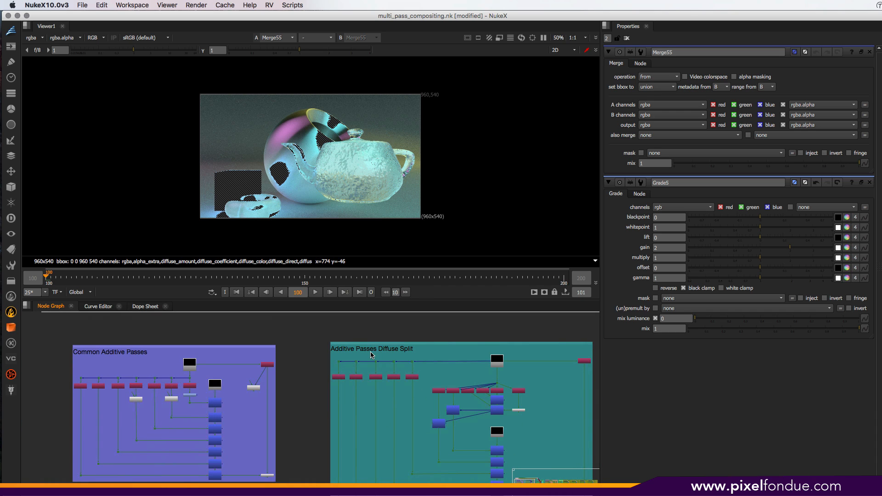
middle_click_drag(473, 405, 427, 405)
scroll(381, 422, "up", 5)
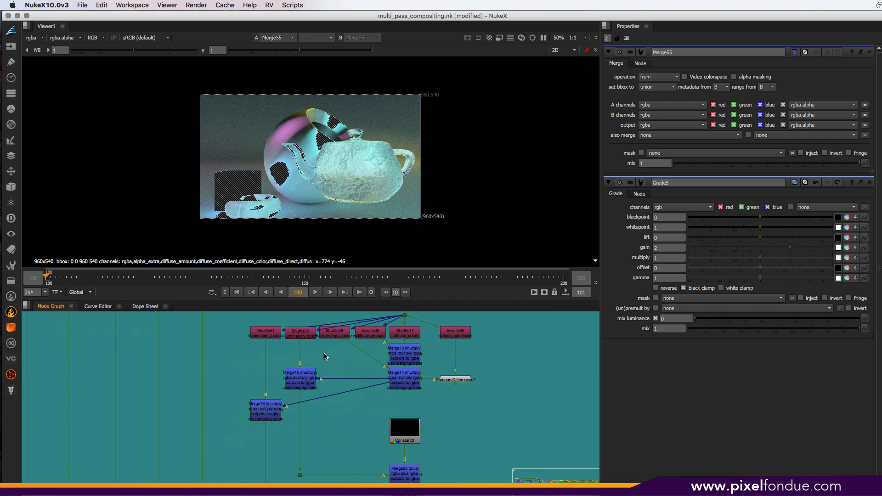
Step: View the diffuse_indirect Shuffle31 and the diffuse_direct Shuffle32 of the Common Additive Passes group through viewer input 1
middle_click_drag(323, 353, 466, 452)
middle_click_drag(204, 430, 502, 372)
middle_click_drag(223, 400, 404, 417)
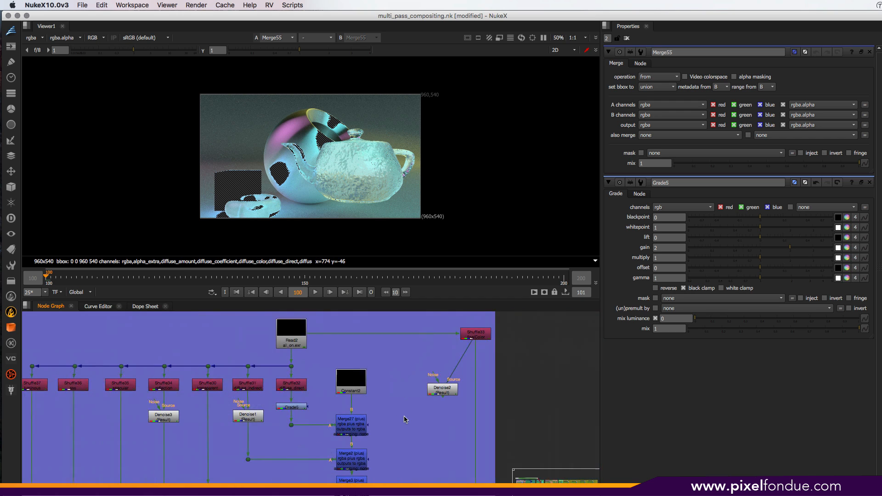
left_click(251, 390)
key("1")
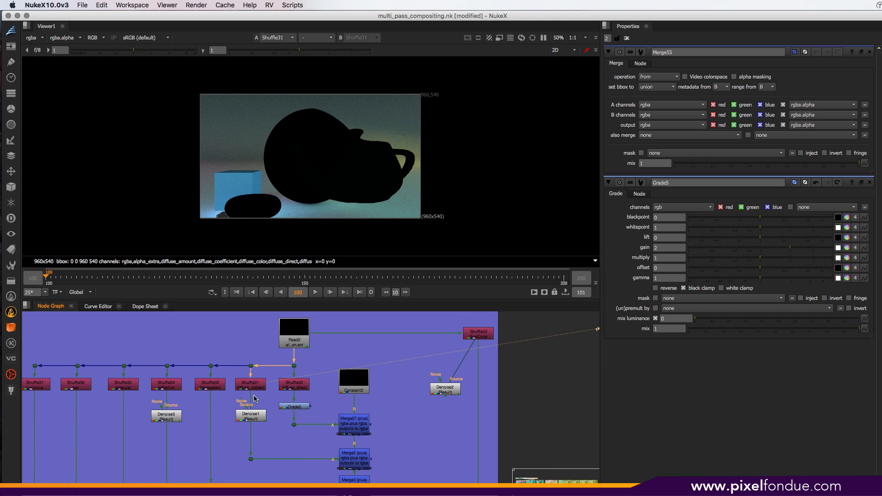
left_click(300, 387)
key("1")
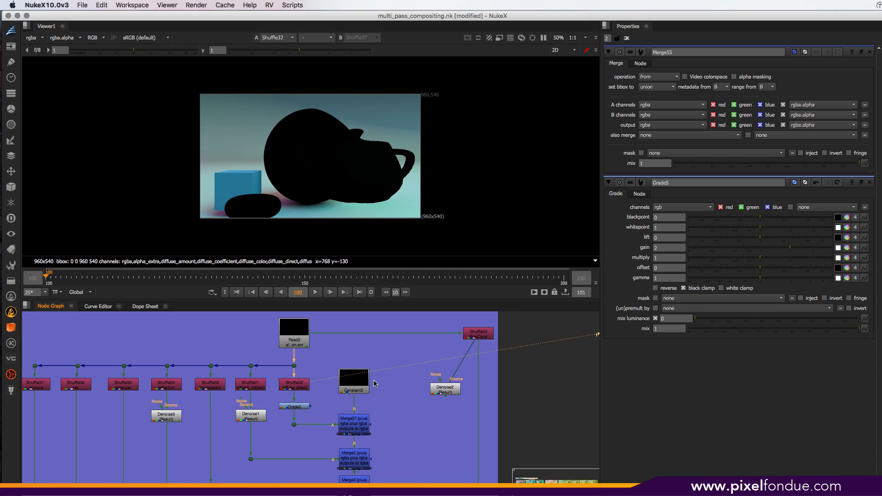
Step: View the illumination_indirect Shuffle51 and the illumination_direct Shuffle50 of the Additive Passes Diffuse Split group
middle_click_drag(432, 408, 169, 408)
middle_click_drag(440, 396, 191, 405)
middle_click_drag(412, 403, 329, 377)
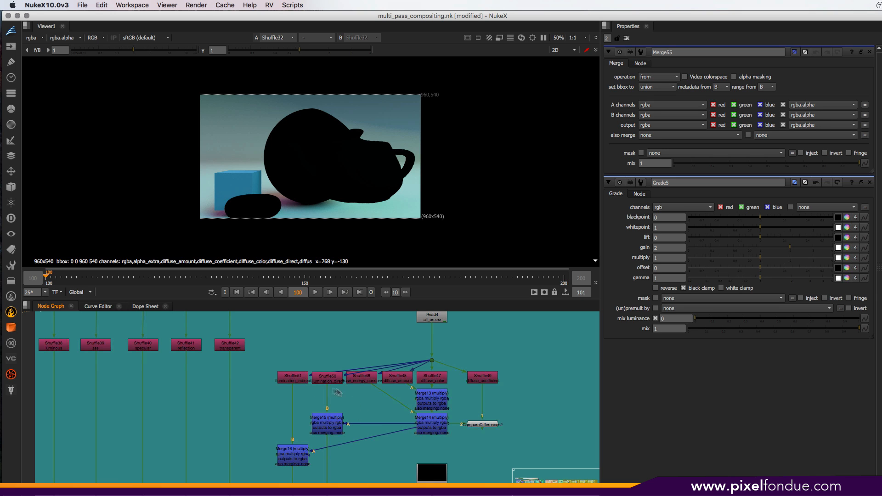
scroll(280, 390, "up", 5)
scroll(280, 392, "down", 4)
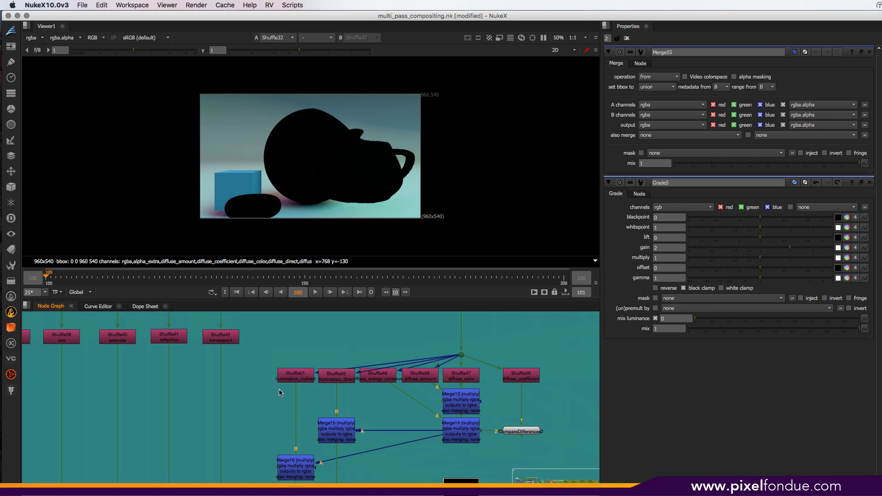
left_click(295, 381)
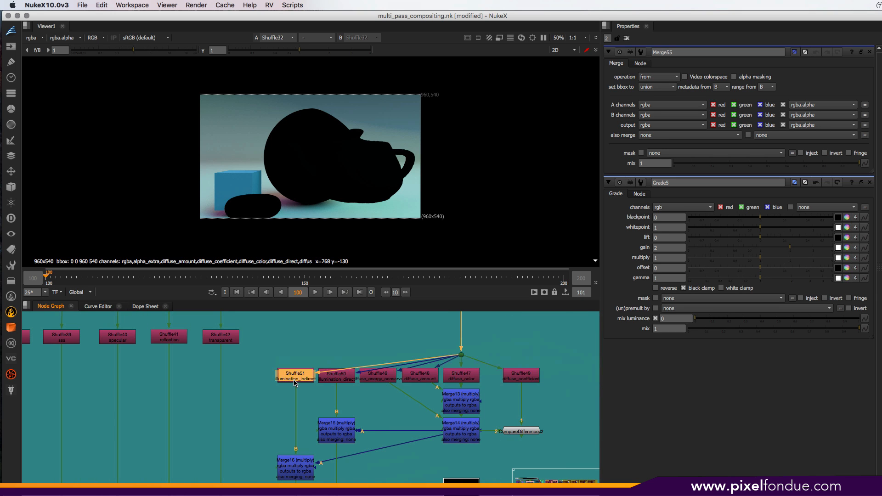
key("1")
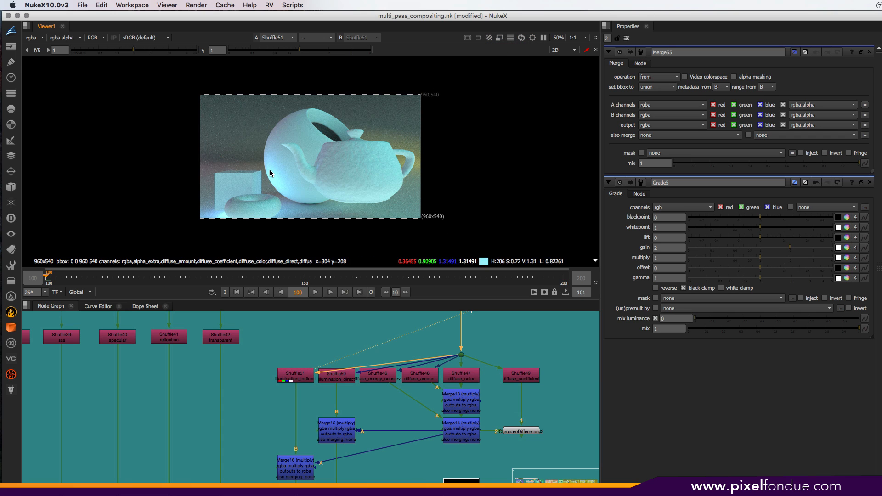
left_click(348, 379)
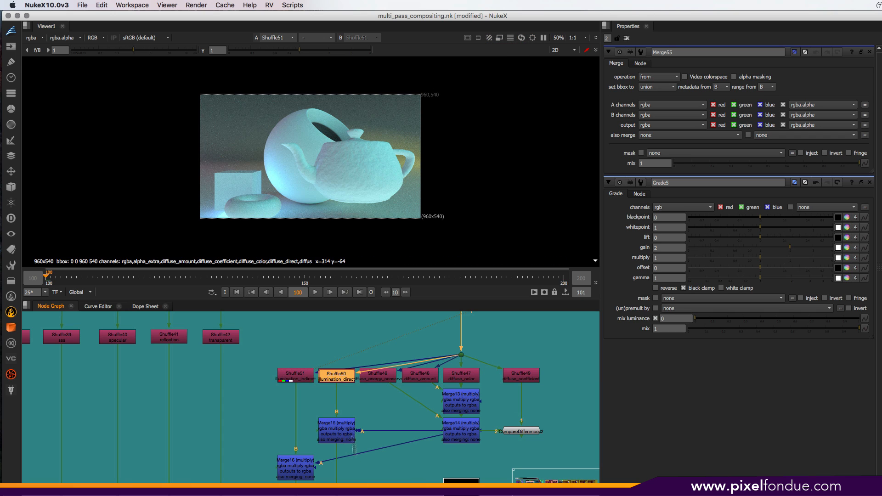
left_click(296, 380)
left_click(344, 378)
key("1")
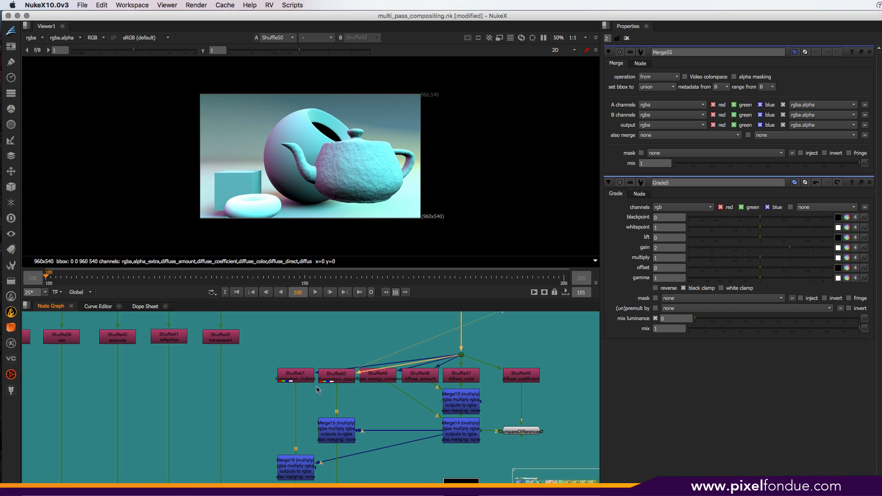
Step: Alternate viewer input 1 between Shuffle51 and Shuffle50 to compare indirect and direct illumination, ending on Shuffle50
left_click(299, 379)
key("1")
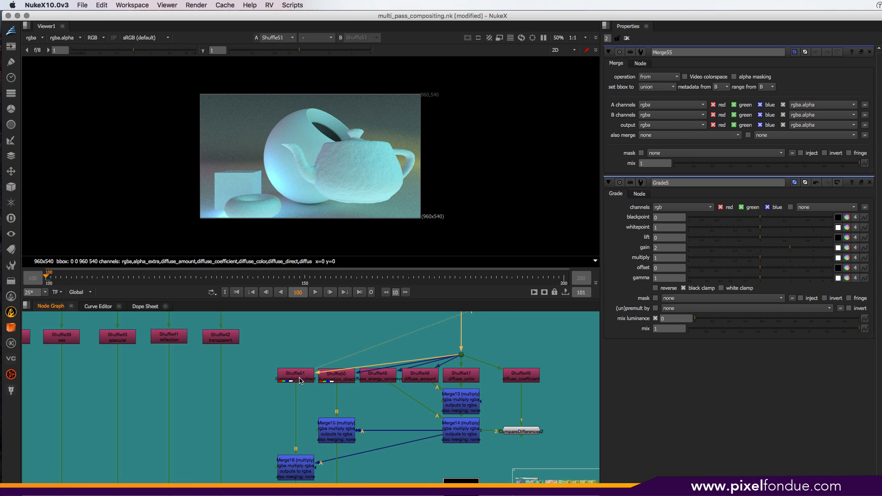
left_click(329, 381)
key("1")
left_click(312, 381)
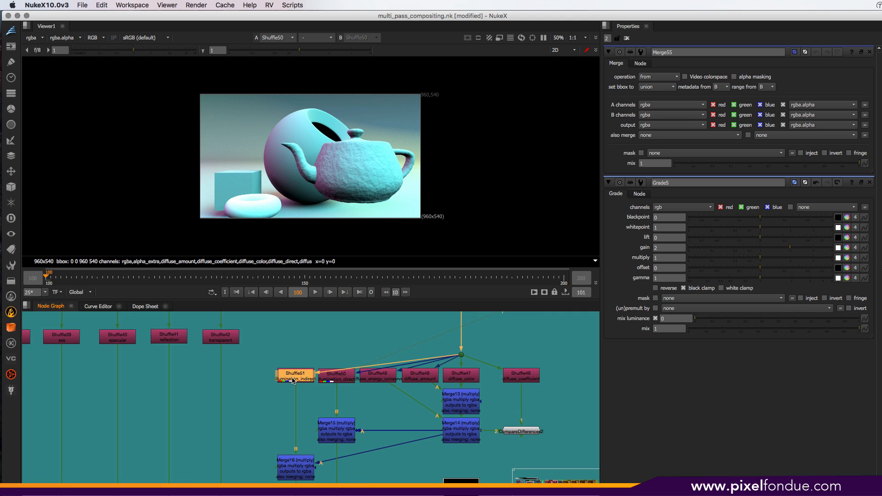
key("1")
left_click(332, 381)
key("1")
left_click(296, 381)
key("1")
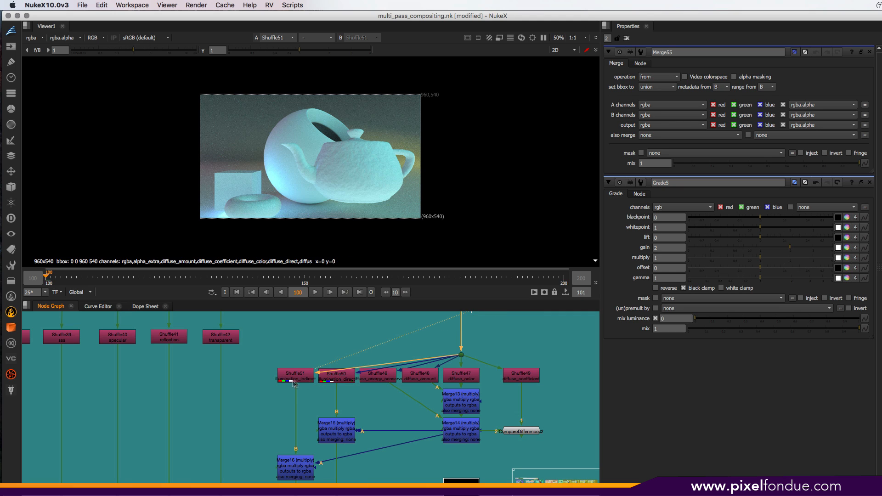
left_click(344, 381)
key("1")
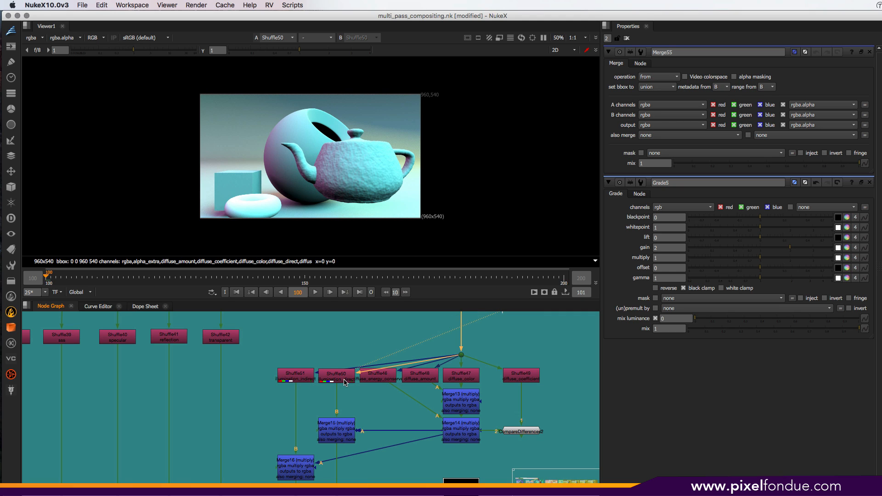
Step: Revisit the Common Additive Passes group, and view the diffuse split's diffuse_color Shuffle47 and diffuse_amount Shuffle48
left_click(381, 379)
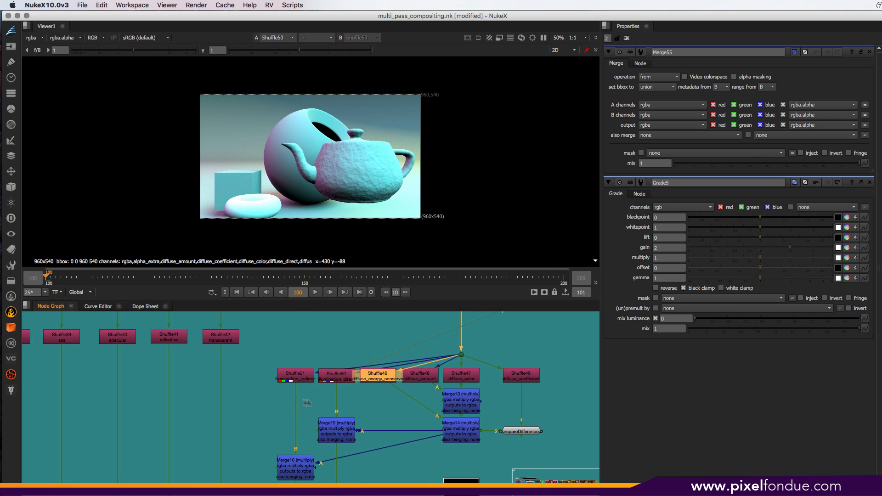
middle_click_drag(309, 405, 591, 423)
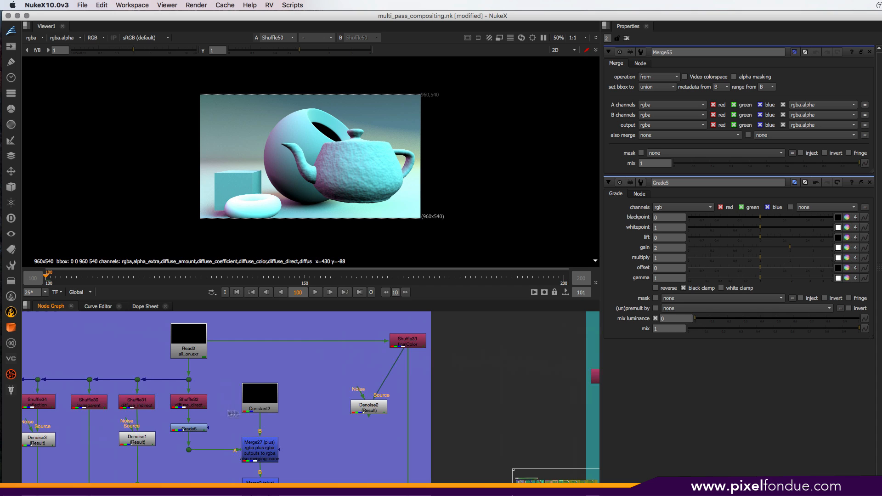
mouse_move(214, 410)
middle_mouse_down()
mouse_move(323, 398)
mouse_move(110, 402)
middle_mouse_up()
mouse_move(546, 413)
middle_mouse_down()
mouse_move(100, 395)
mouse_move(359, 385)
middle_mouse_up()
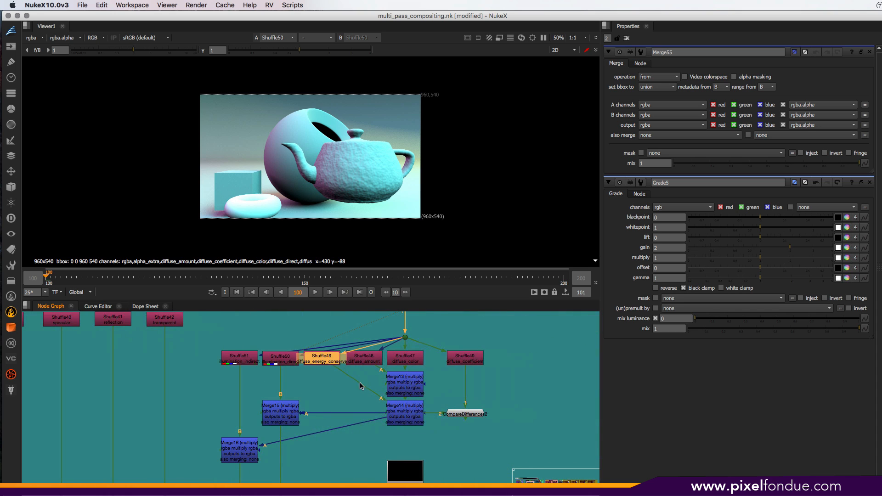
left_click(408, 361)
key("1")
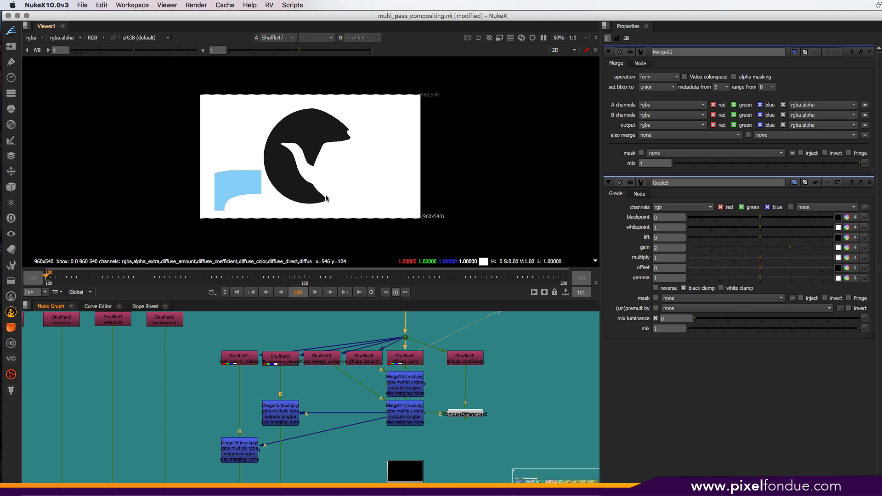
left_click(365, 358)
key("1")
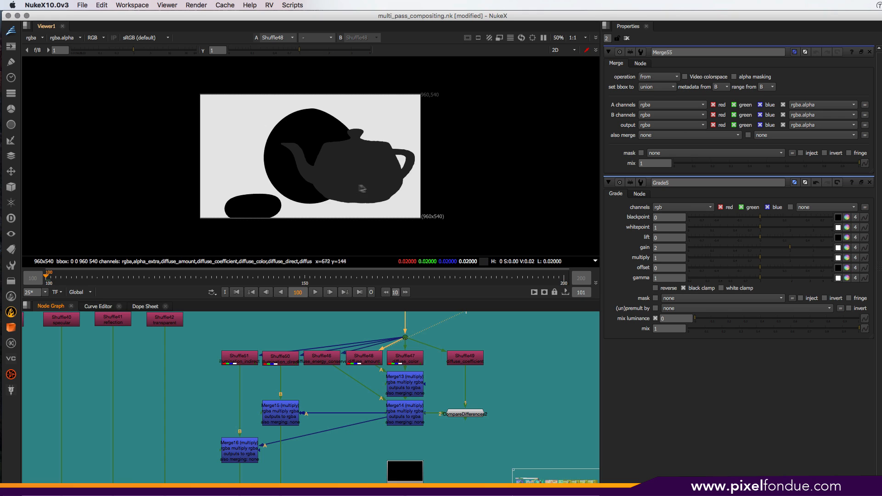
Step: View Merge13, the multiply of the diffuse_color and diffuse_amount passes, through viewer input 1
left_click(399, 387)
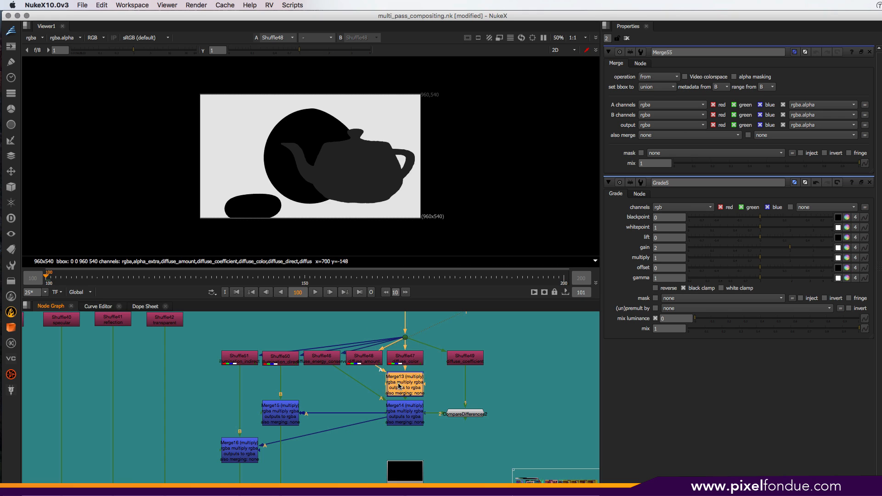
left_click(409, 359)
left_click(412, 389)
key("1")
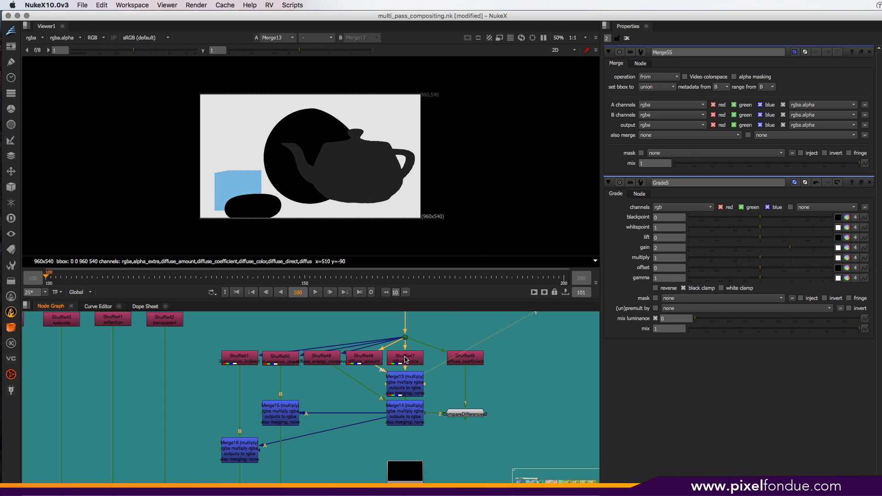
Step: View the diffuse energy conservation pass in Shuffle46 and select Merge14, the multiply it feeds
left_click(324, 360)
key("1")
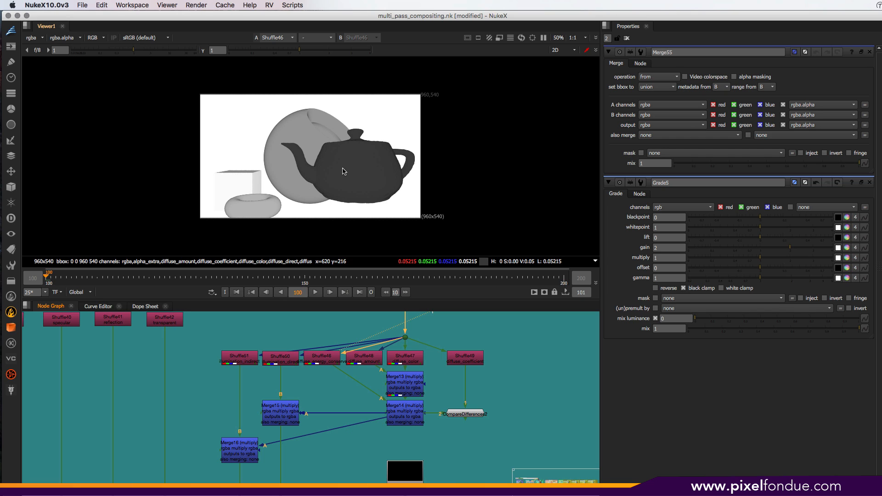
left_click(327, 362)
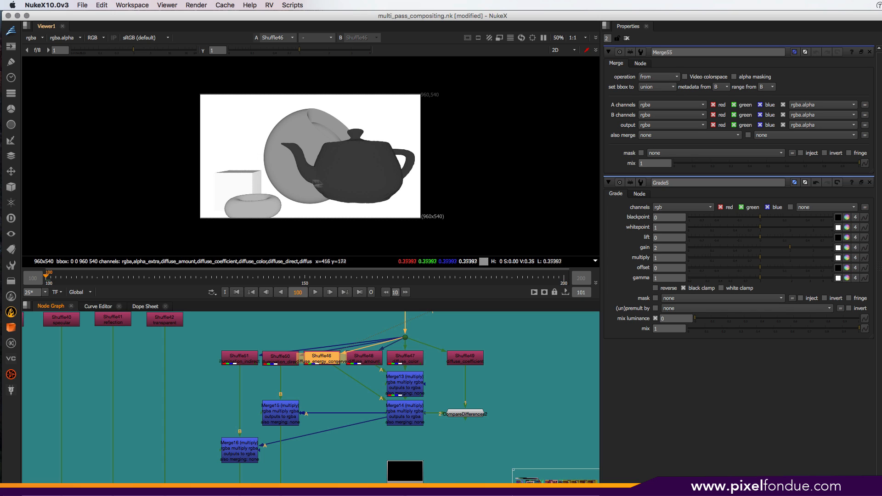
left_click(404, 412)
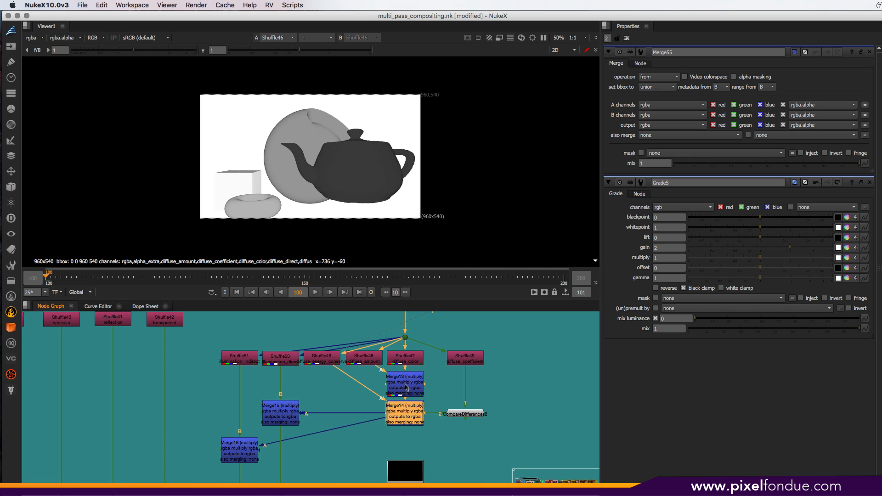
Step: Display the outputs of the Merge13 and Merge14 multiply nodes in turn
left_click(406, 387)
key("1")
left_click(409, 413)
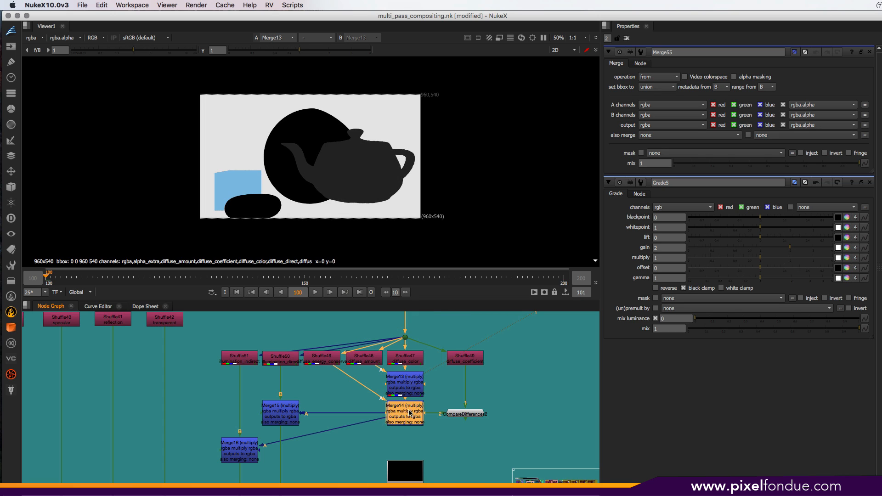
key("1")
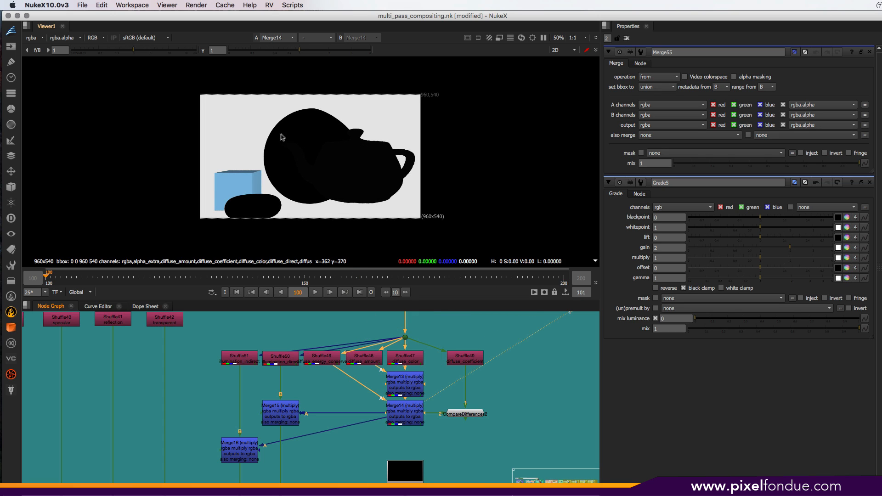
Step: Display the illumination_direct pass from Shuffle50, followed by its multiplied result in Merge15
left_click(279, 359)
key("1")
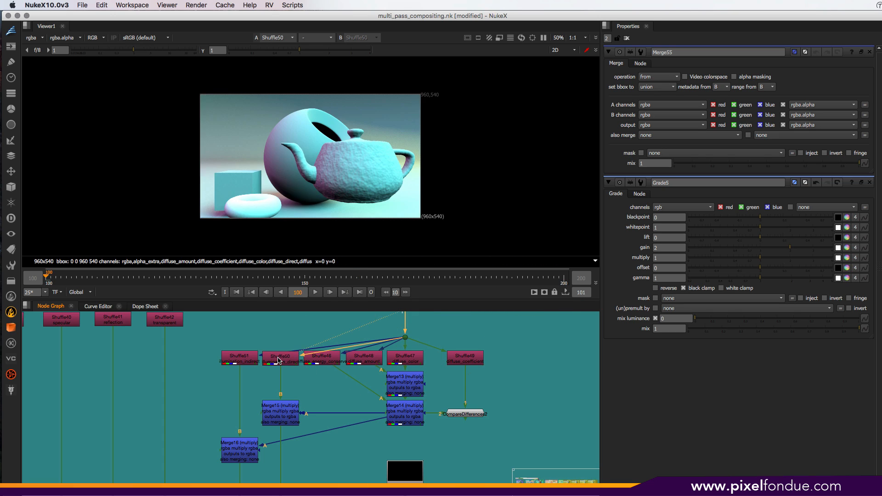
left_click(286, 413)
key("1")
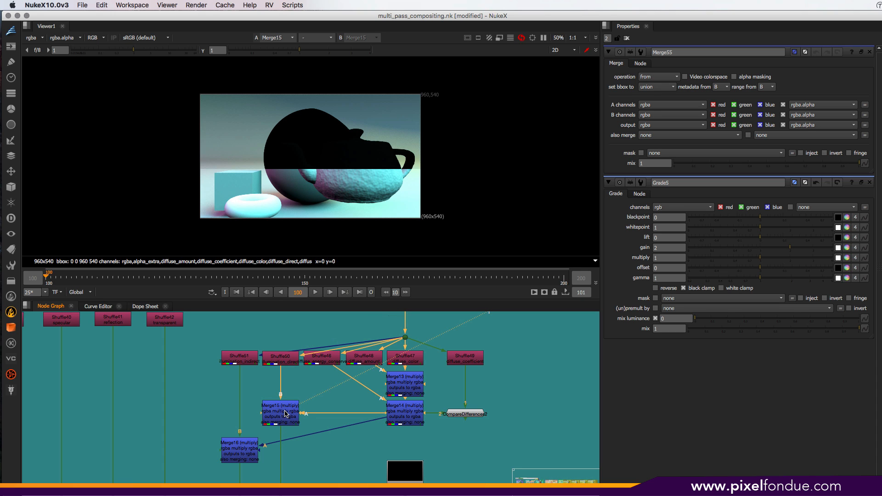
Step: Display the diffuse_direct pass from Shuffle32 in the blue network to compare it with Merge15
middle_click_drag(205, 414, 552, 450)
middle_click_drag(183, 404, 484, 418)
middle_click_drag(185, 406, 340, 403)
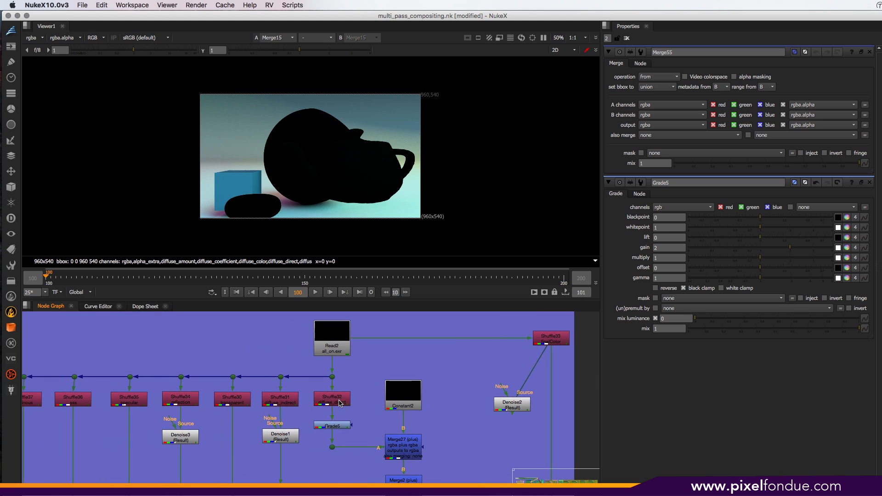
left_click(340, 404)
key("1")
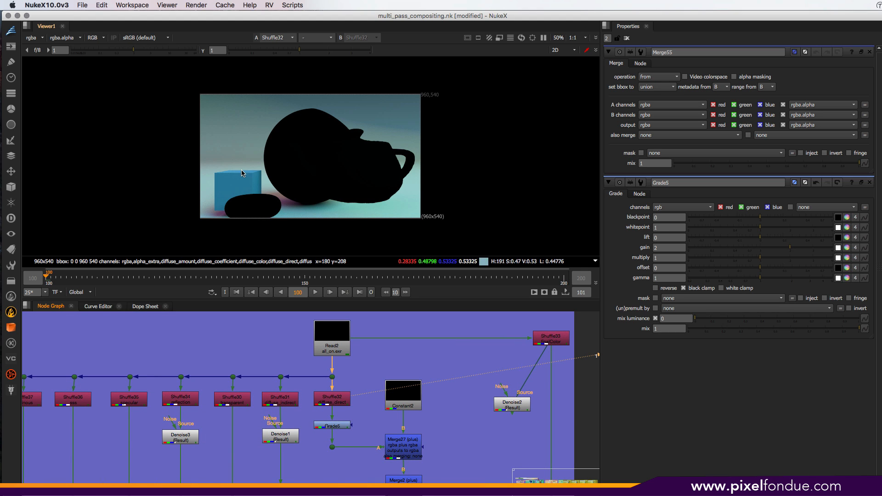
Step: Display the output of Merge16, the multiply node fed by illumination_indirect in the diffuse split network
middle_click_drag(450, 384, 82, 383)
middle_click_drag(593, 441, 256, 403)
left_click(315, 456)
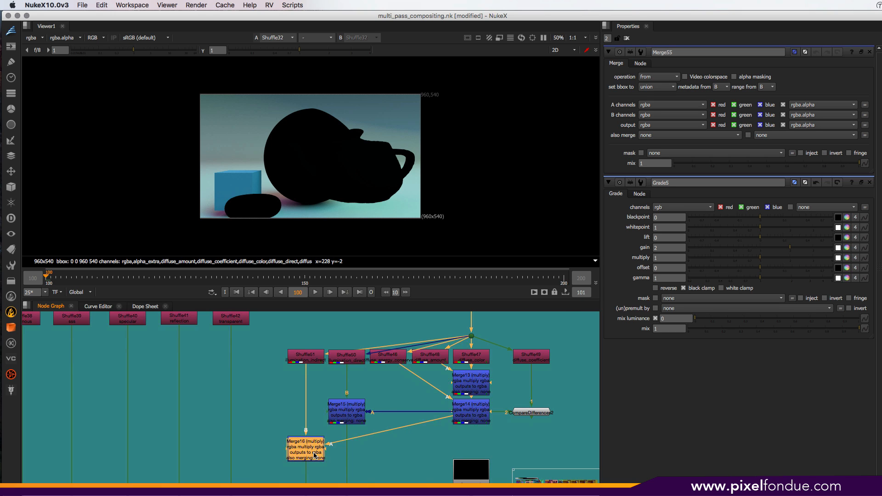
key("1")
Step: Display the diffuse_indirect pass from Shuffle31 in the blue network and enlarge the image around the cube
middle_click_drag(314, 456, 528, 459)
middle_click_drag(46, 395, 278, 399)
middle_click_drag(73, 426, 205, 427)
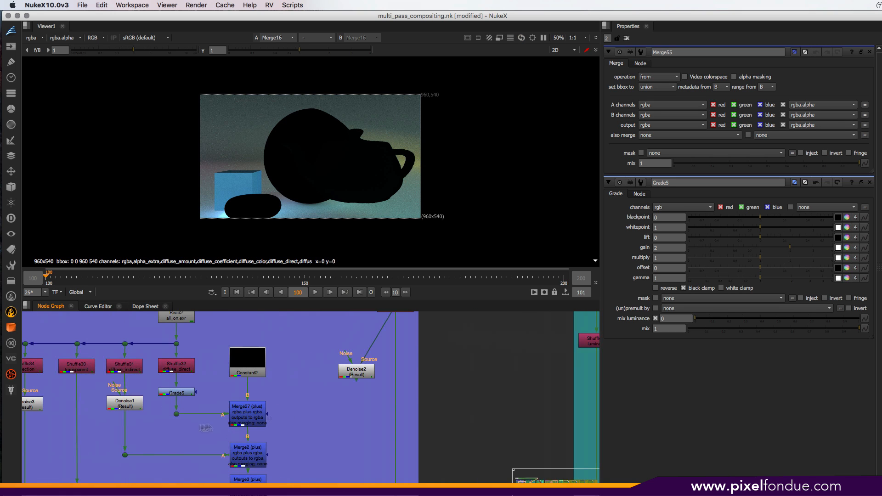
left_click(129, 373)
key("1")
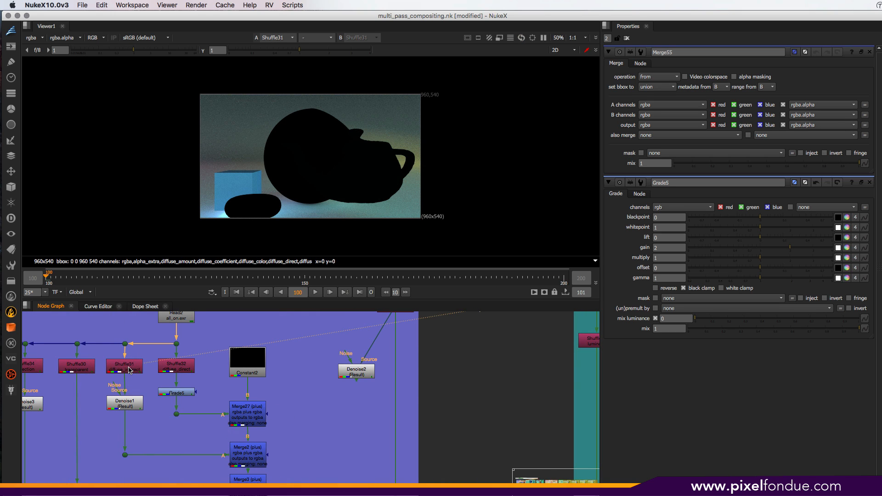
scroll(258, 177, "up", 3)
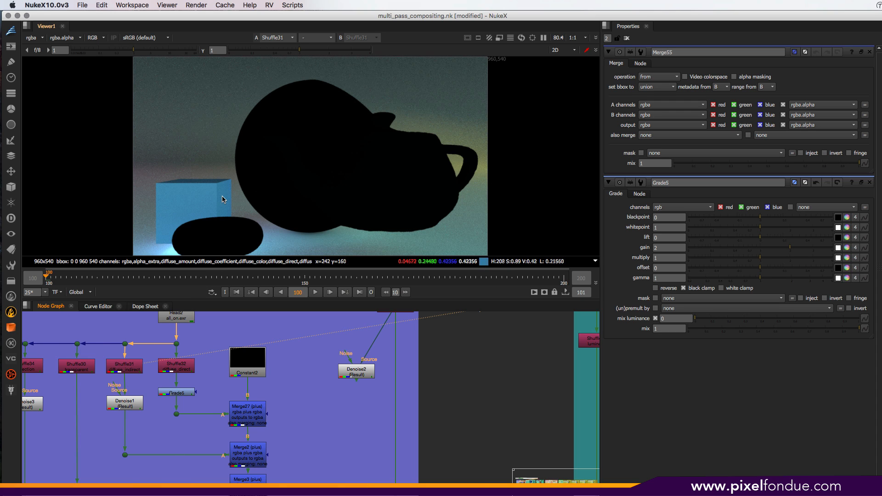
Step: Return to the diffuse split network and display the Merge16 output at the enlarged view
middle_click_drag(413, 399, 115, 385)
middle_click_drag(577, 464, 359, 436)
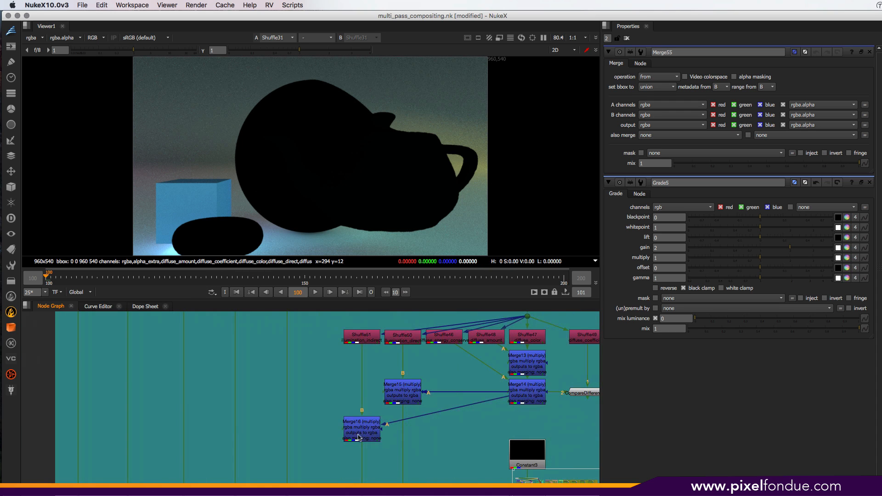
left_click(358, 437)
key("1")
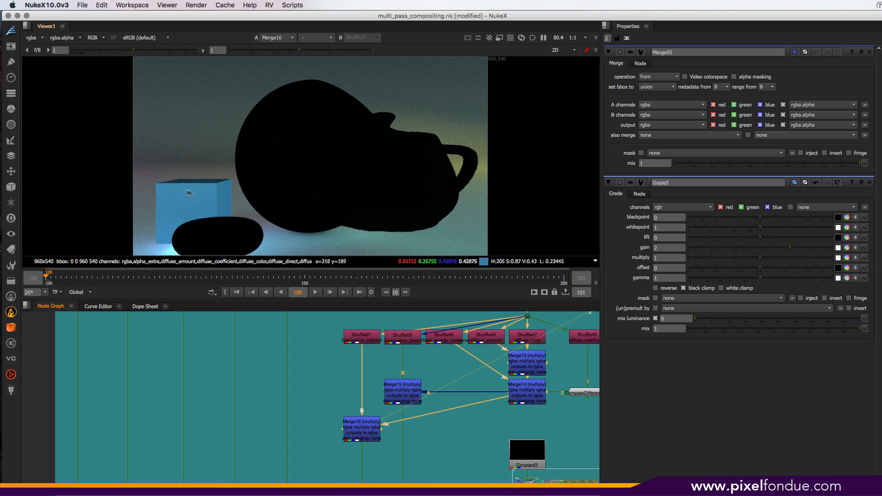
Step: Switch the viewer repeatedly between Merge16 and the diffuse_indirect pass to compare the two images
key("1")
key("2")
key("1")
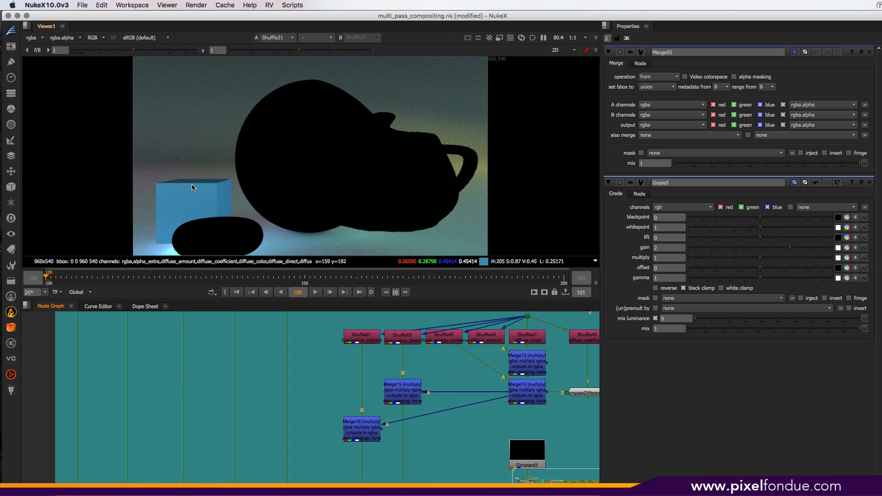
key("1")
key("2")
key("1")
key("2")
key("1")
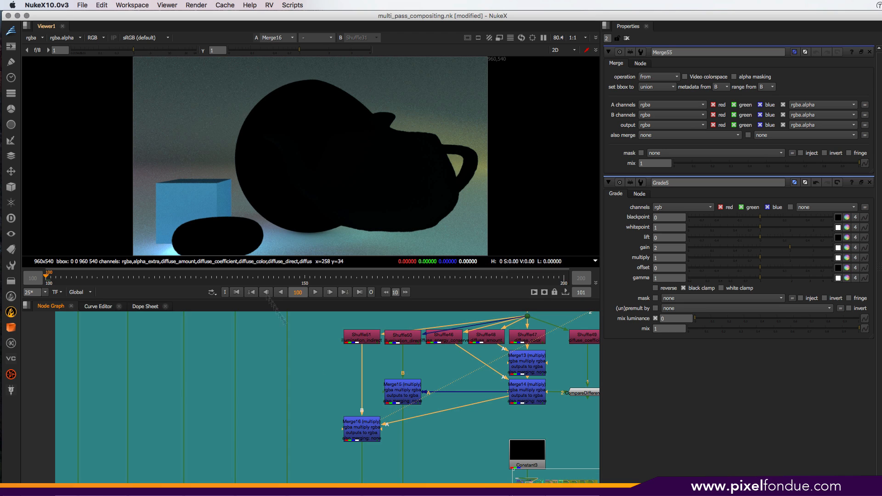
Step: Highlight the diffuse split shuffle and multiply nodes as a group, and inspect how they feed the additive merges
middle_click_drag(447, 384, 280, 404)
left_click_drag(168, 327, 467, 471)
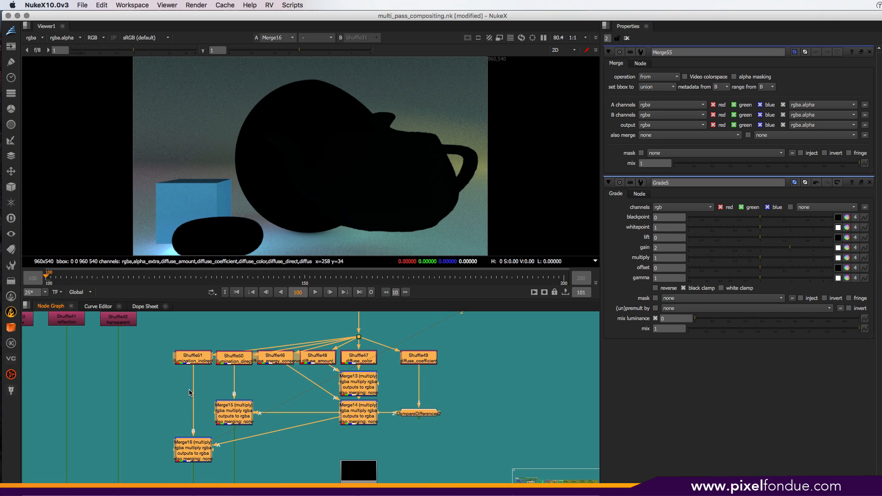
left_click(166, 398)
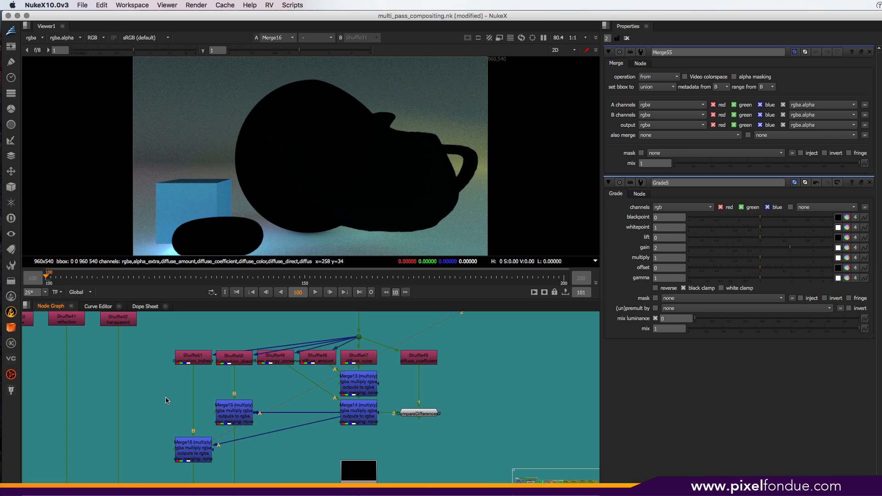
middle_click_drag(214, 445, 224, 377)
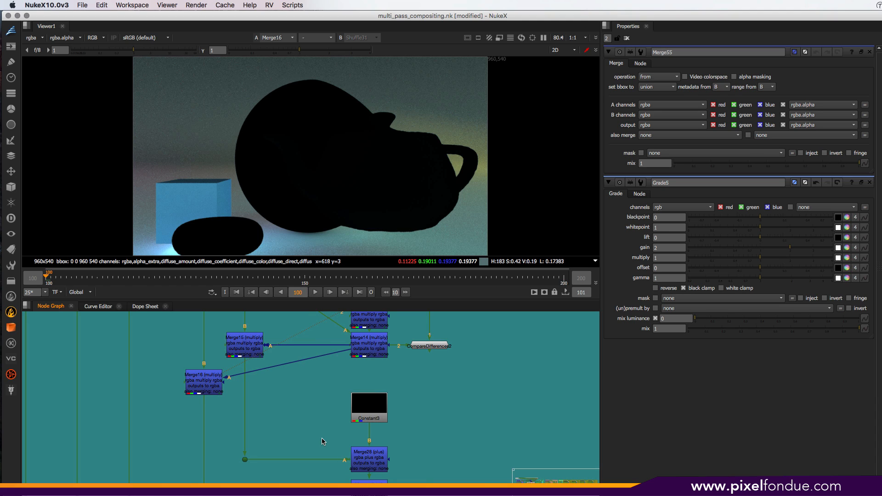
middle_click_drag(320, 423, 320, 480)
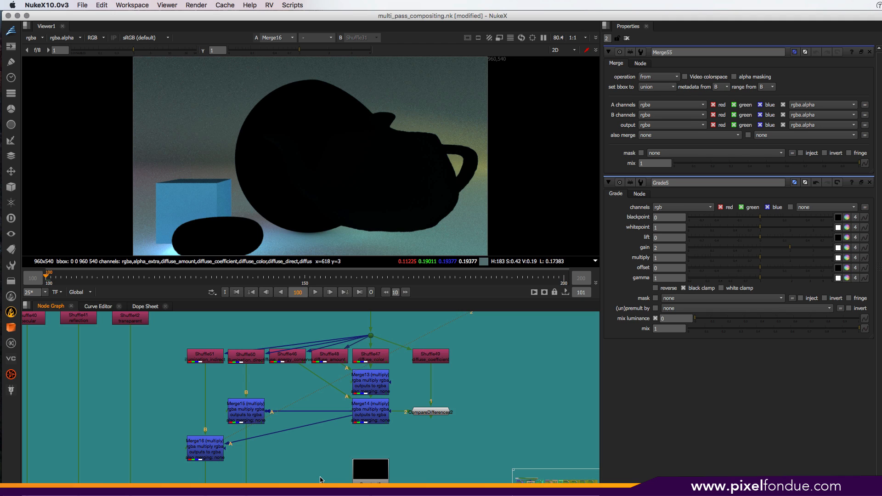
mouse_move(320, 478)
middle_mouse_down()
mouse_move(319, 390)
mouse_move(320, 474)
mouse_move(322, 466)
middle_mouse_up()
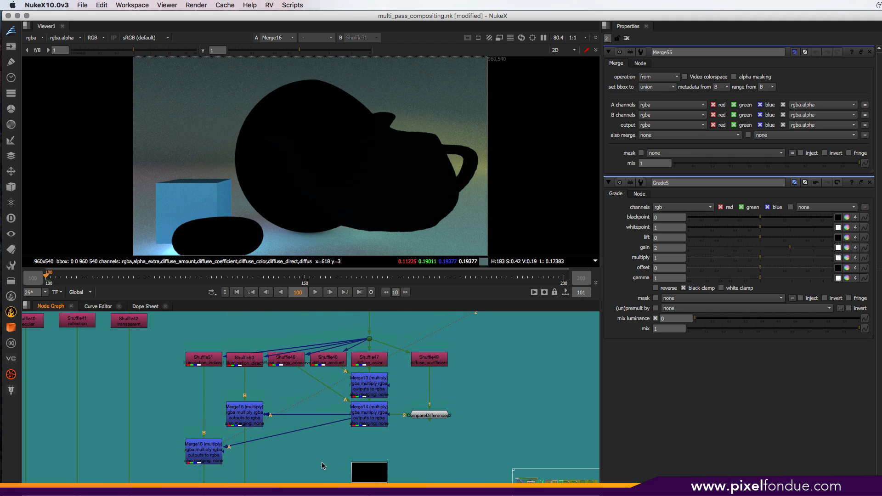
Step: Trace the connections of the illumination_indirect shuffle and the first plus merge below Constant3
left_click(206, 360)
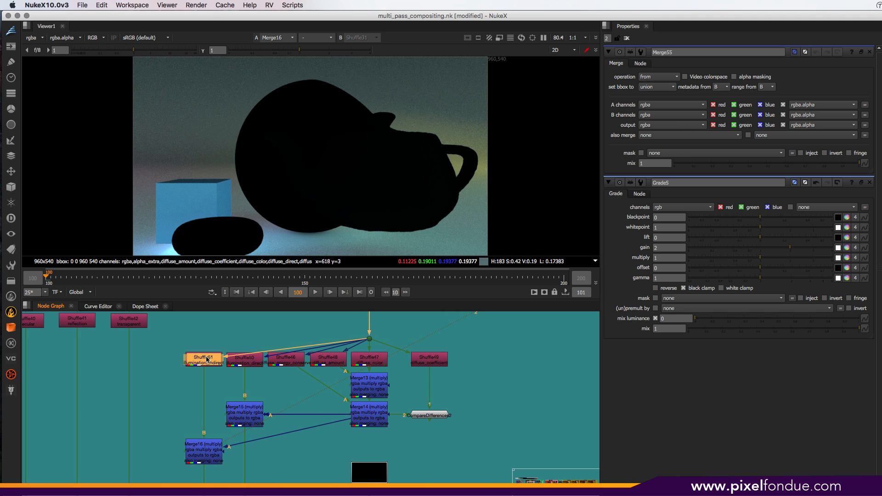
middle_click_drag(326, 443, 324, 315)
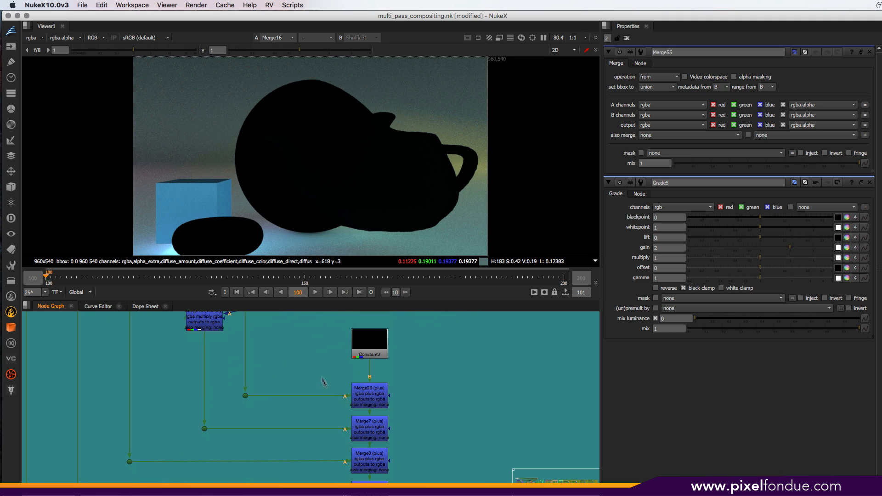
left_click(373, 399)
middle_click_drag(378, 445, 397, 495)
scroll(394, 398, "down", 5)
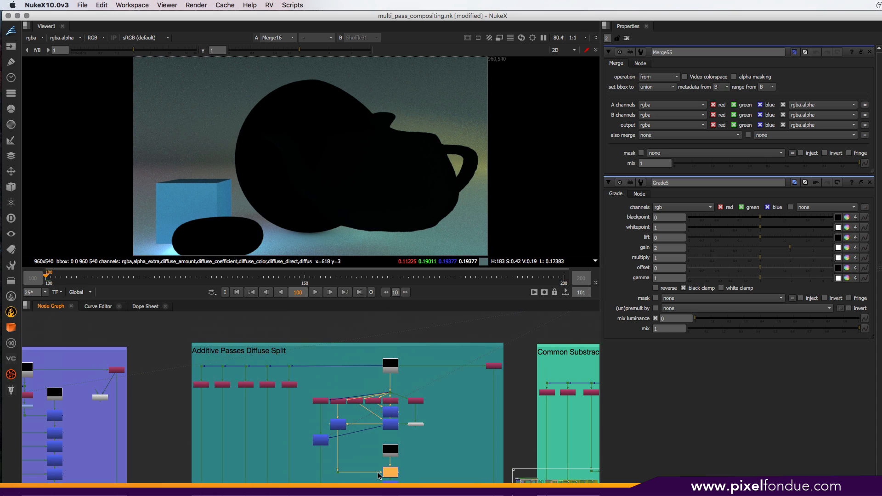
Step: Display the Merge16 and Merge15 results in turn within the Additive Passes Diffuse Split network
left_click(323, 442)
key("1")
left_click(338, 424)
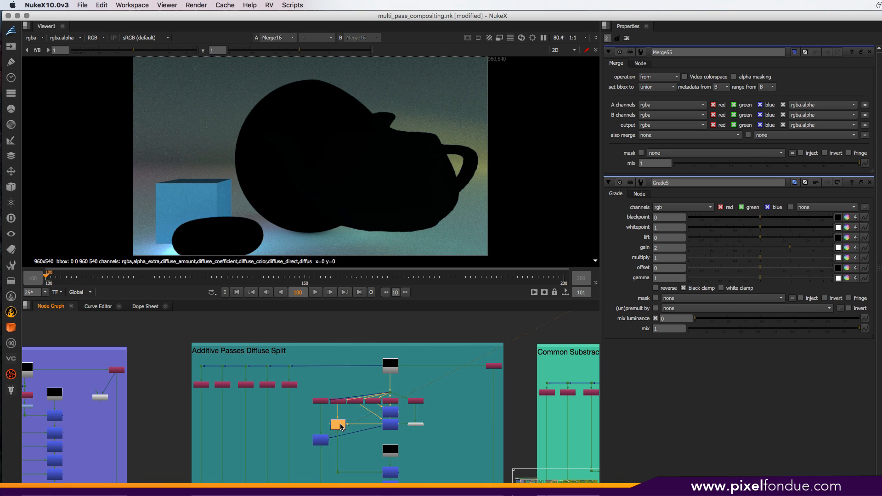
key("1")
left_click(320, 443)
key("1")
Step: Display each successive plus merge below Constant3 to review how the passes add up through the chain
middle_click_drag(376, 481, 352, 414)
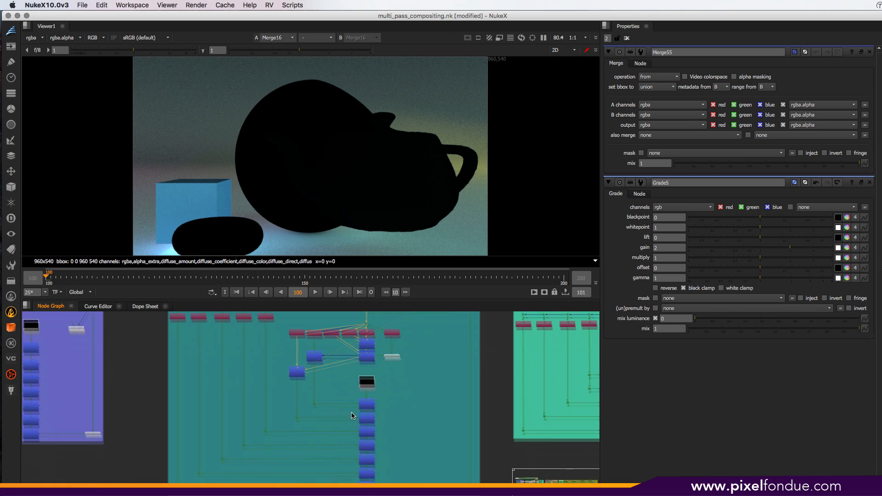
left_click(366, 404)
key("1")
left_click(366, 421)
key("1")
left_click(367, 432)
key("1")
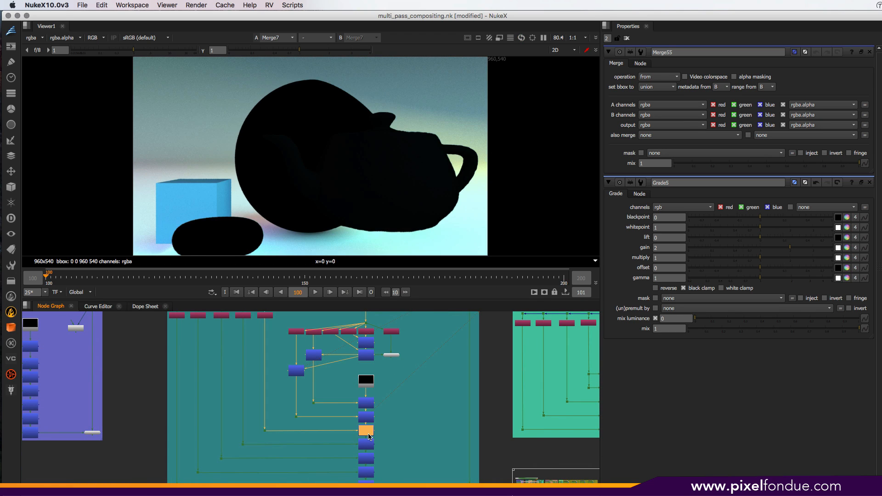
left_click(368, 446)
key("1")
left_click(367, 459)
key("1")
left_click(385, 446)
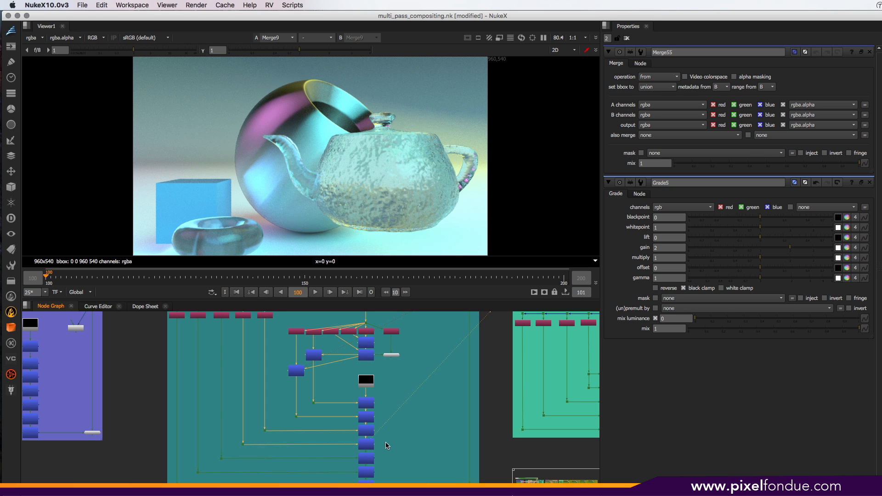
Step: Examine the full row of shuffled render passes in the BackdropNode7 group, from the diffuse passes to the transparent pass
middle_click_drag(377, 391, 460, 487)
middle_click_drag(193, 414, 256, 425)
scroll(255, 426, "up", 12)
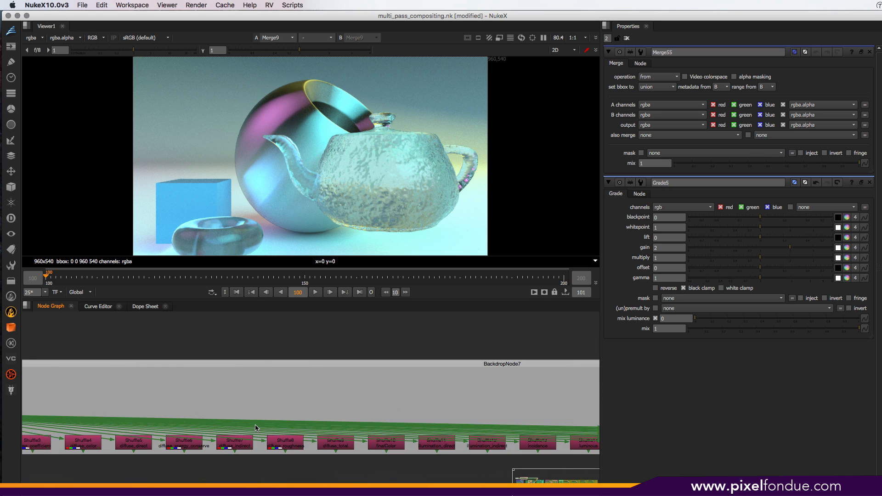
scroll(307, 450, "down", 6)
mouse_move(352, 461)
middle_mouse_down()
mouse_move(267, 446)
mouse_move(191, 396)
middle_mouse_up()
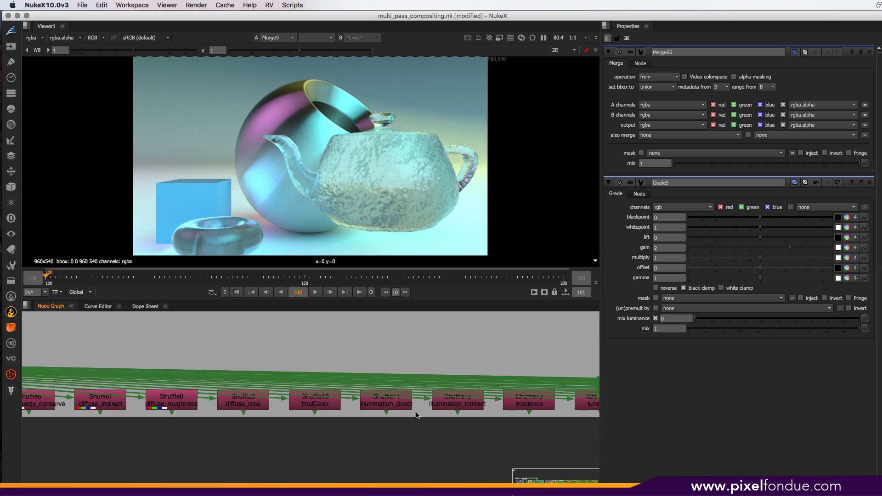
mouse_move(461, 414)
middle_mouse_down()
mouse_move(189, 421)
mouse_move(410, 416)
mouse_move(66, 412)
mouse_move(336, 425)
mouse_move(282, 427)
mouse_move(418, 443)
middle_mouse_up()
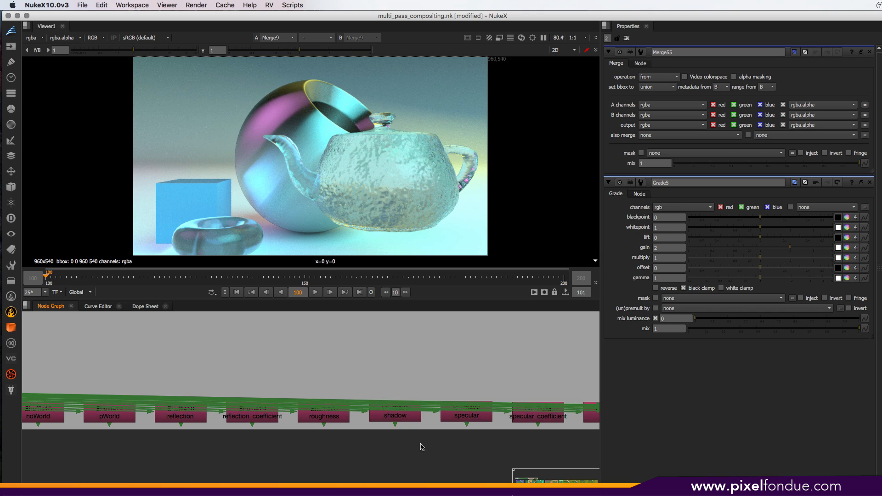
middle_click_drag(427, 444, 203, 439)
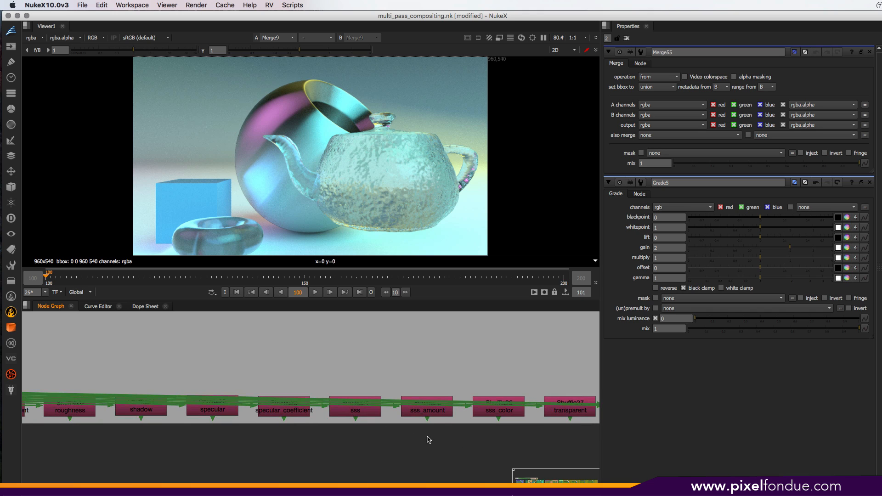
Step: Display the specular pass from Shuffle22, followed by the specular_coefficient pass from Shuffle23
left_click(212, 411)
key("1")
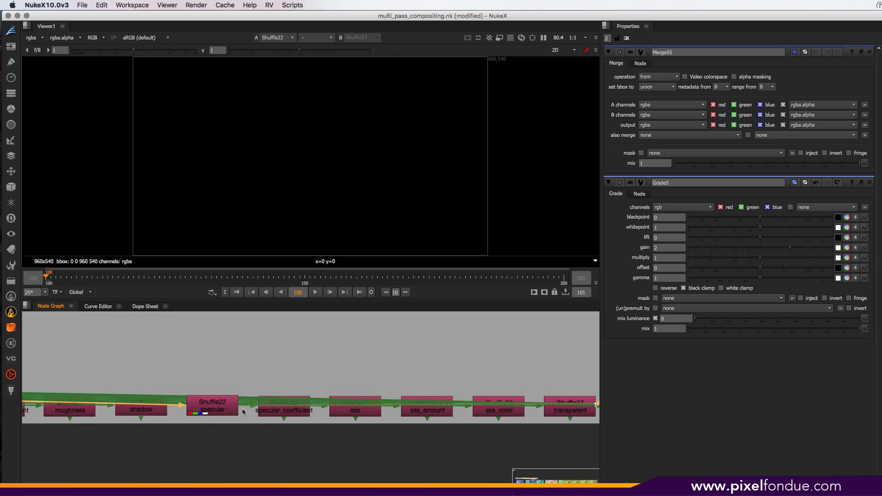
left_click(282, 411)
key("1")
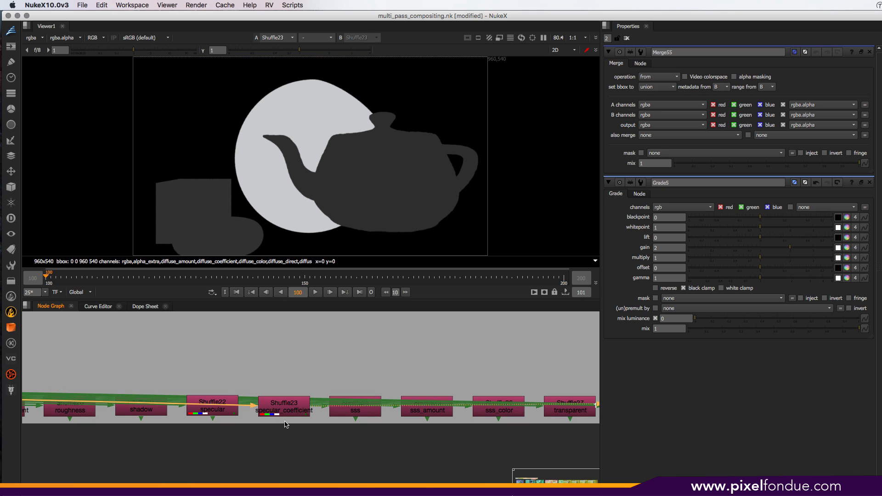
Step: Display the sss_color pass from Shuffle26, followed by the sss_amount pass from Shuffle25
middle_click_drag(430, 428, 271, 433)
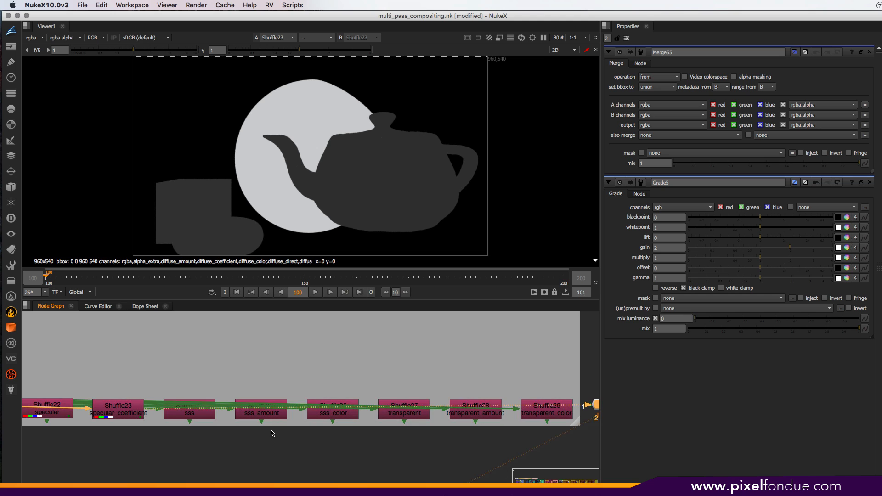
left_click(327, 416)
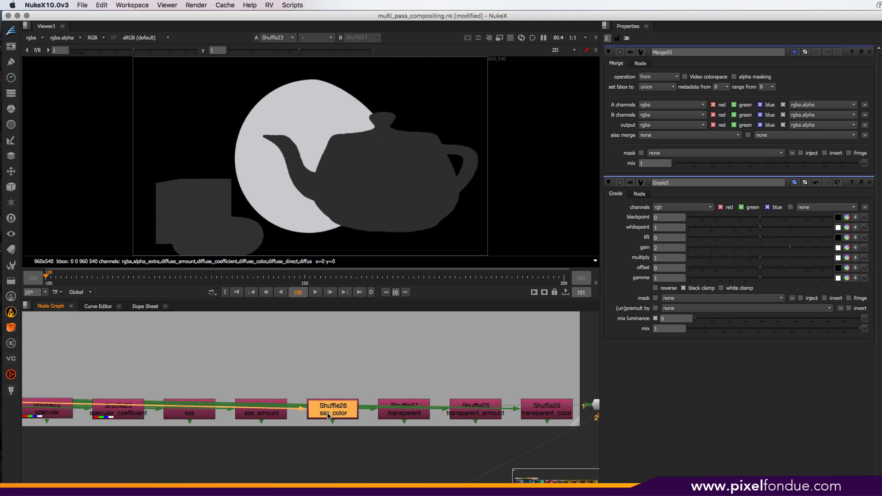
key("1")
left_click(274, 416)
key("1")
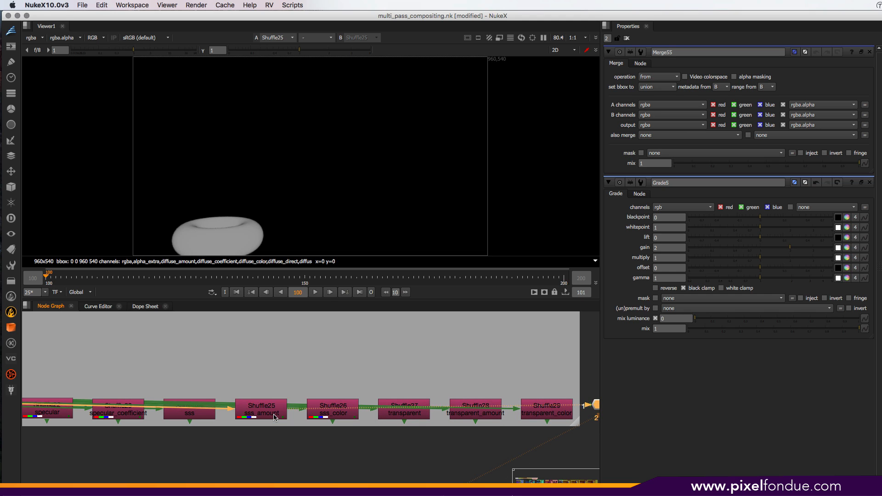
Step: Display the sss pass from Shuffle24, followed by the sss_amount pass from Shuffle25 and the sss_color pass from Shuffle26
left_click(205, 417)
key("1")
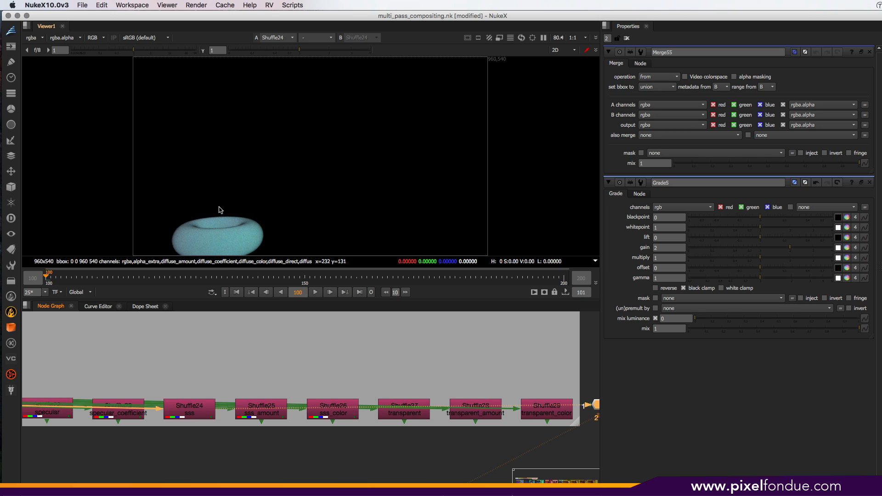
left_click(262, 417)
key("1")
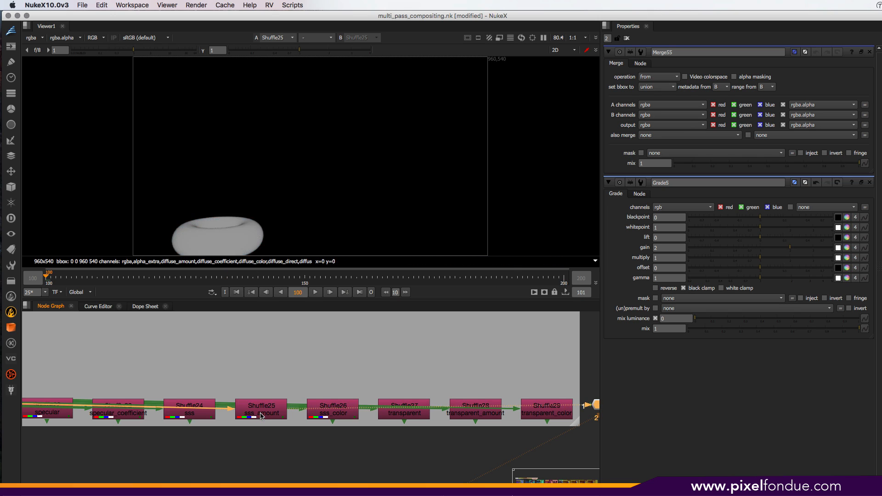
left_click(340, 416)
key("1")
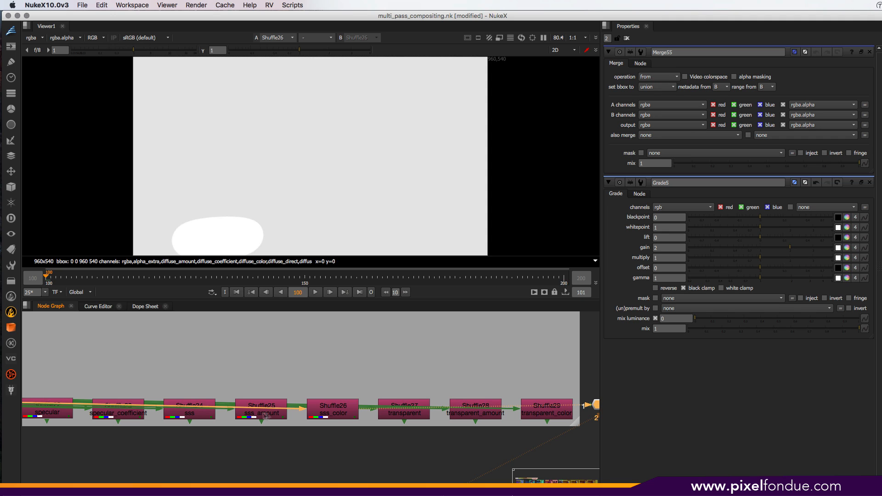
Step: Alternate the viewer between sss_amount and sss_color to compare them, finishing on sss_amount, and select both Shuffle nodes
left_click(261, 413)
key("1")
left_click(337, 410)
key("1")
left_click(256, 415)
key("1")
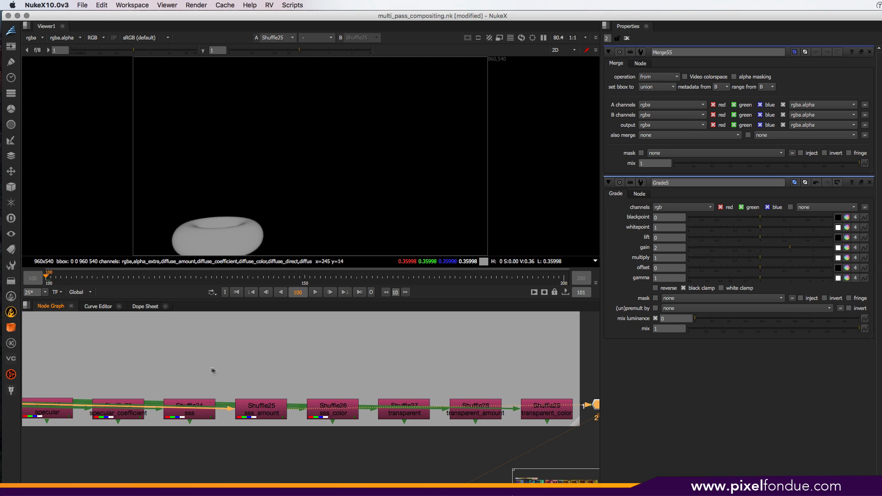
left_click_drag(210, 368, 369, 468)
Step: Display transparent_amount, transparent_color and the combined transparent pass in turn, and select the Shuffle28 and Shuffle29 component nodes
middle_click_drag(389, 456, 270, 453)
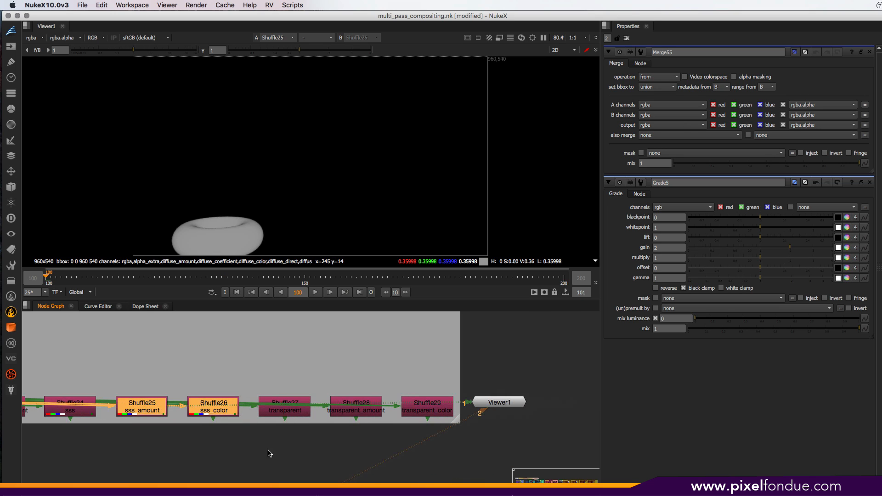
left_click(378, 410)
key("1")
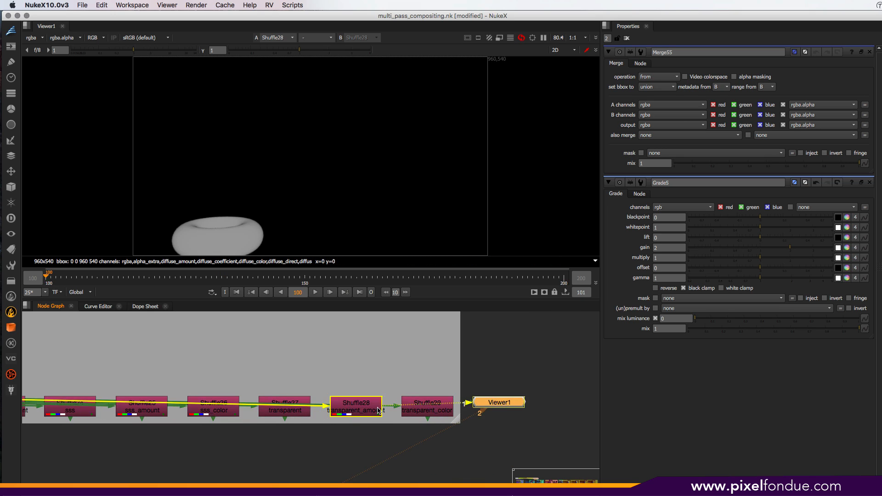
left_click(438, 406)
key("1")
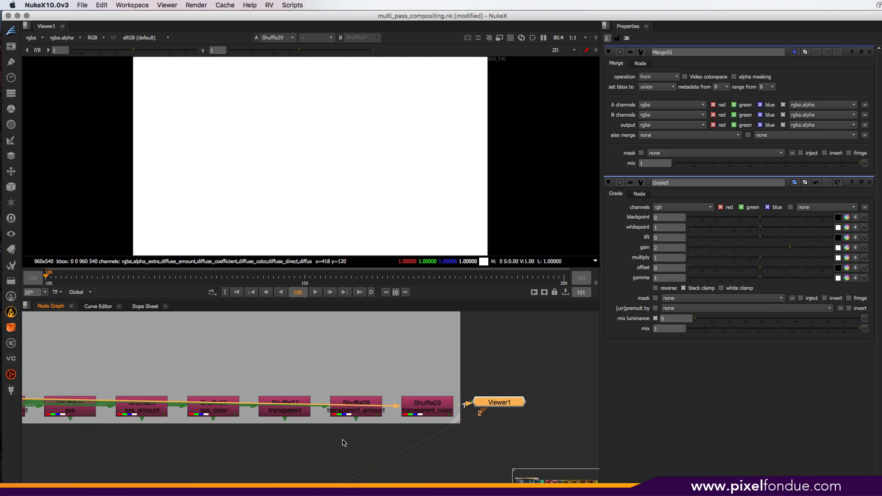
left_click(426, 408)
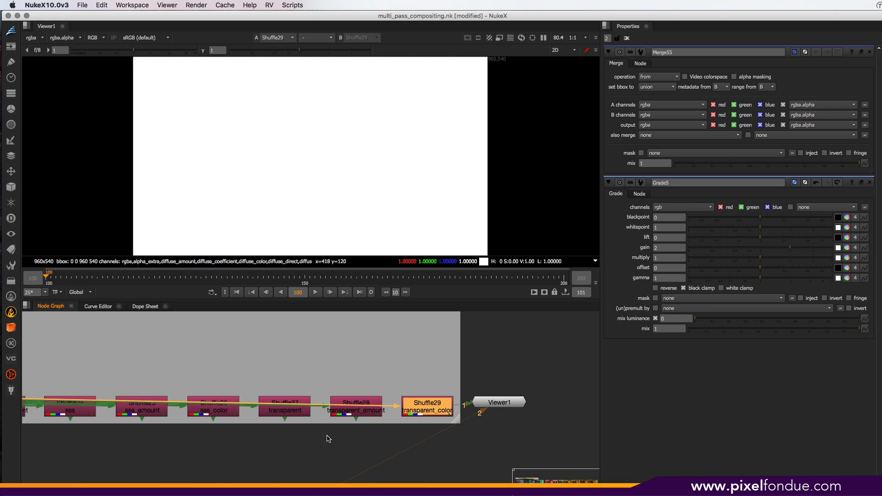
left_click(271, 411)
key("1")
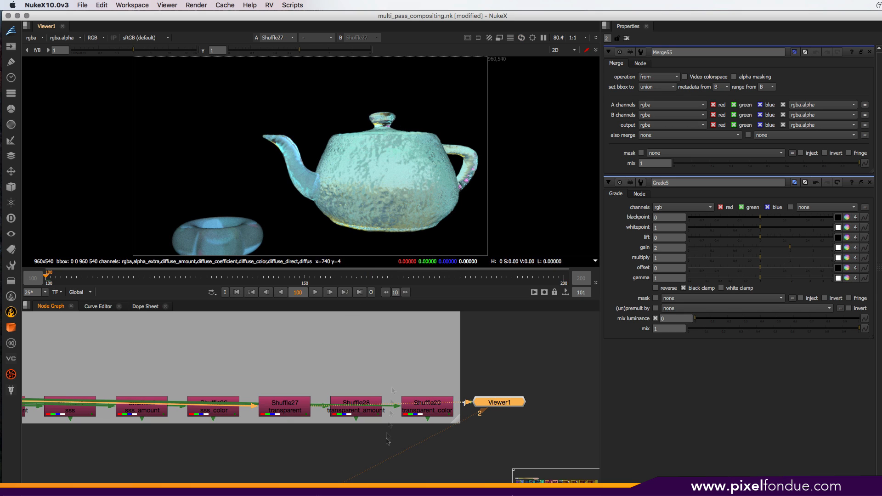
left_click_drag(316, 371, 458, 443)
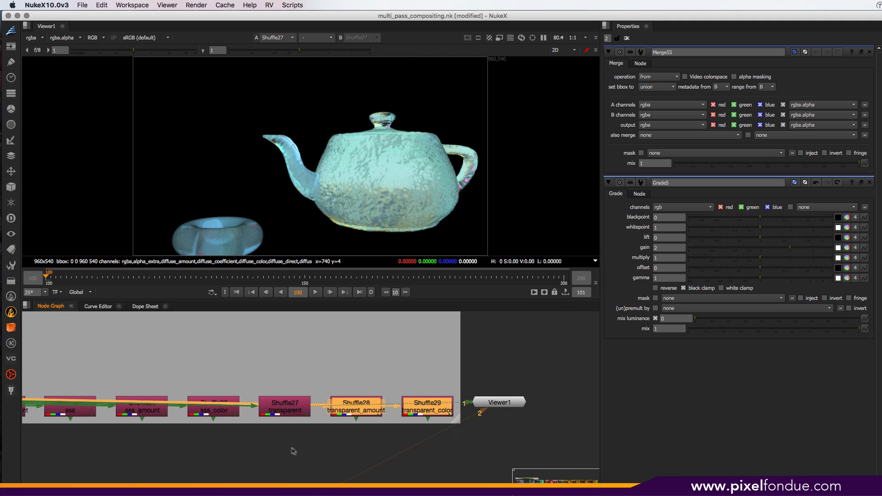
Step: Display the roughness and reflection passes, followed by the incidence pass from Shuffle13
middle_click_drag(292, 447, 467, 445)
middle_click_drag(219, 454, 455, 467)
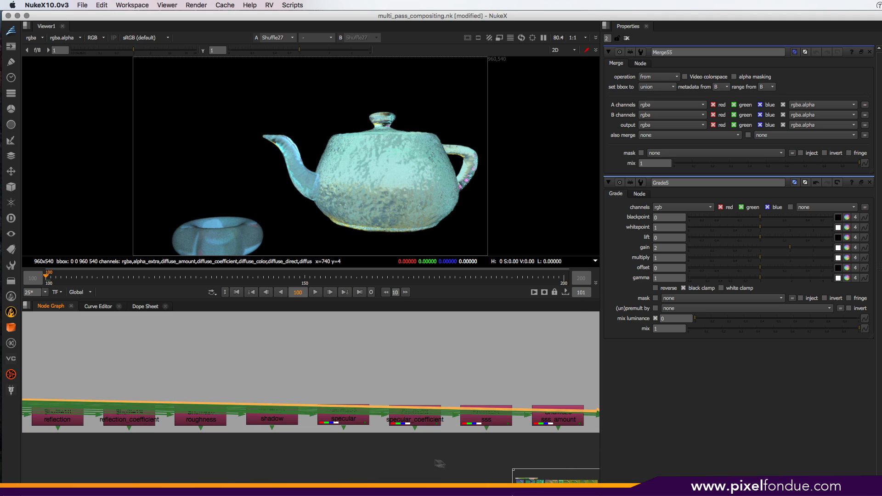
left_click(204, 421)
key("1")
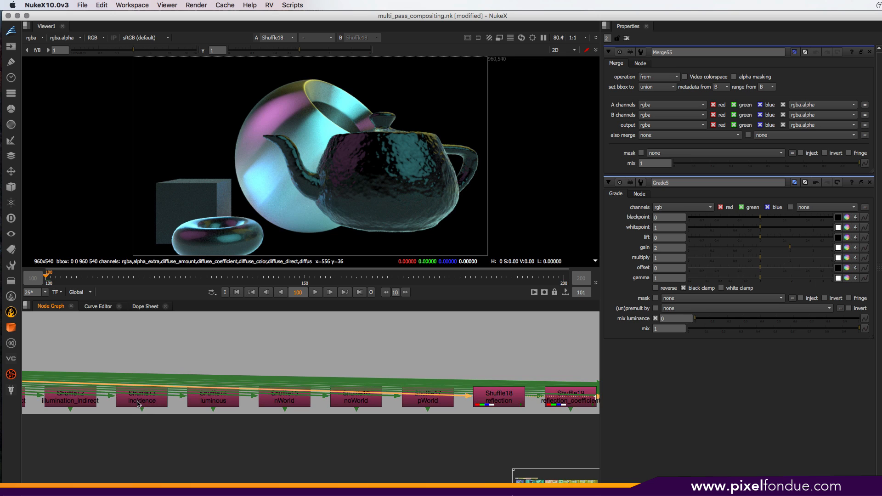
left_click(137, 399)
key("1")
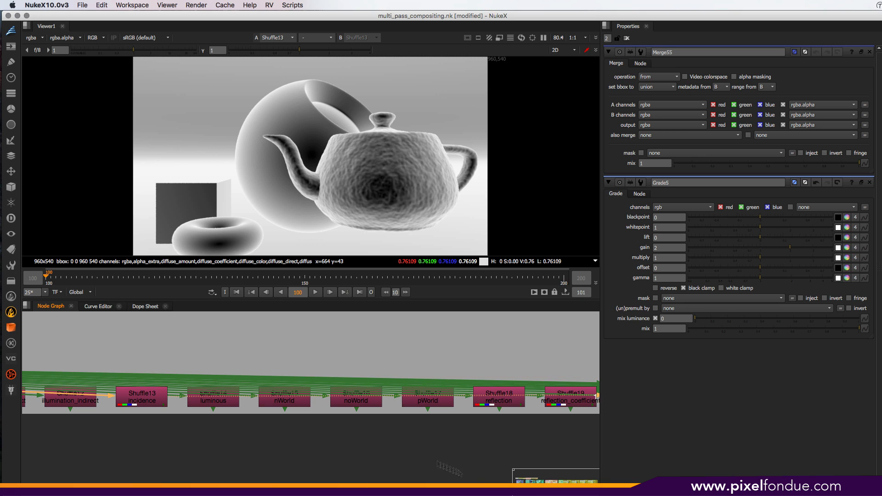
Step: Display the nWorld pass from Shuffle15 and examine the small torus in the foreground up close
middle_click_drag(237, 439, 172, 429)
left_click(311, 397)
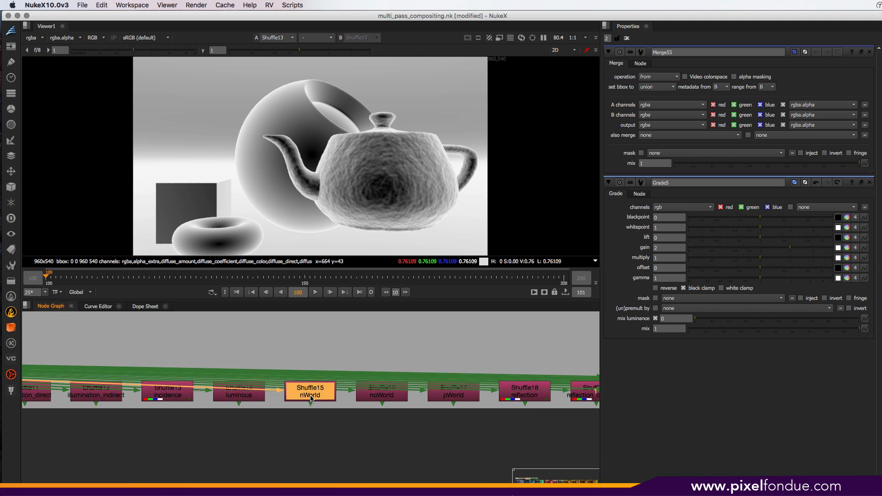
key("1")
left_click(296, 404)
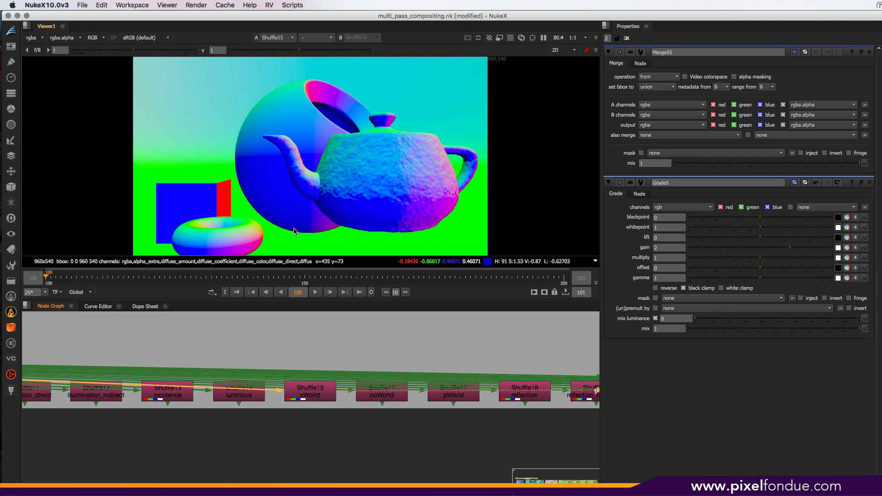
left_click(389, 397)
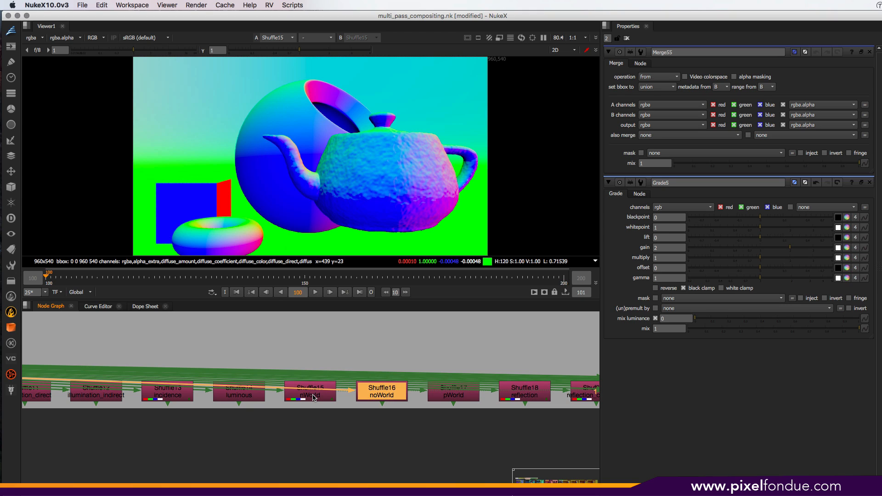
scroll(268, 172, "up", 5)
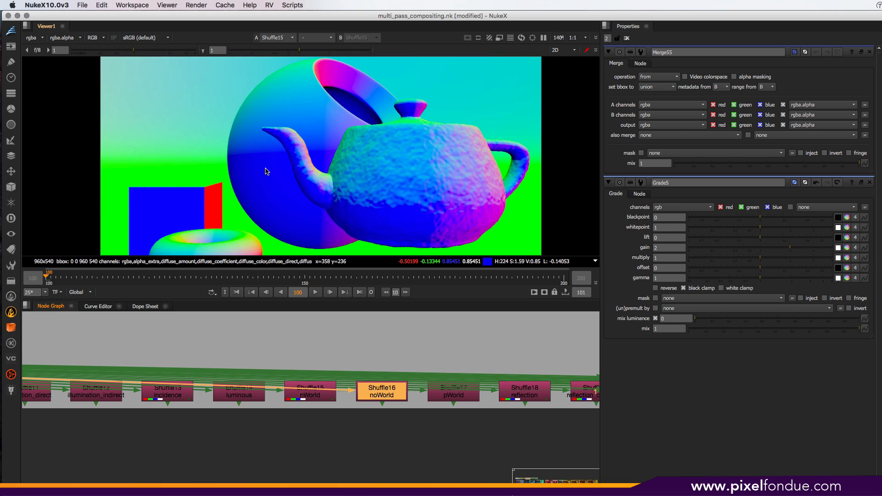
scroll(268, 172, "down", 5)
middle_click_drag(228, 241, 307, 181)
scroll(306, 181, "up", 6)
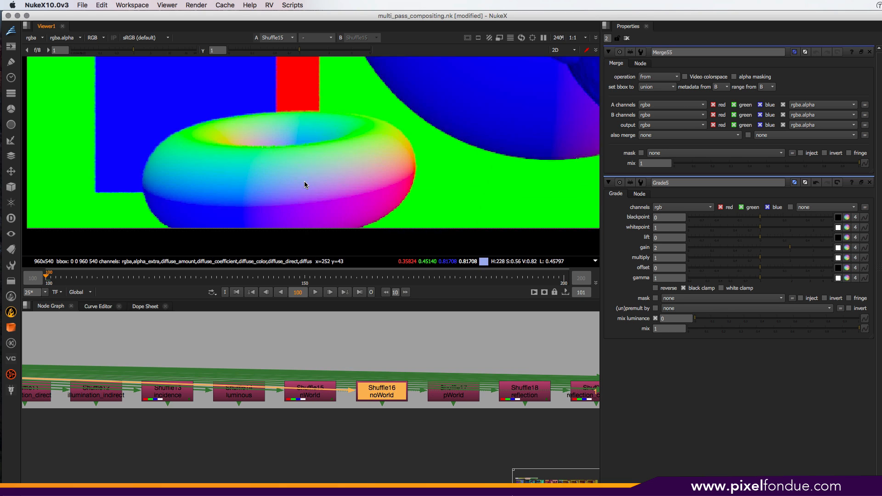
left_click(315, 404)
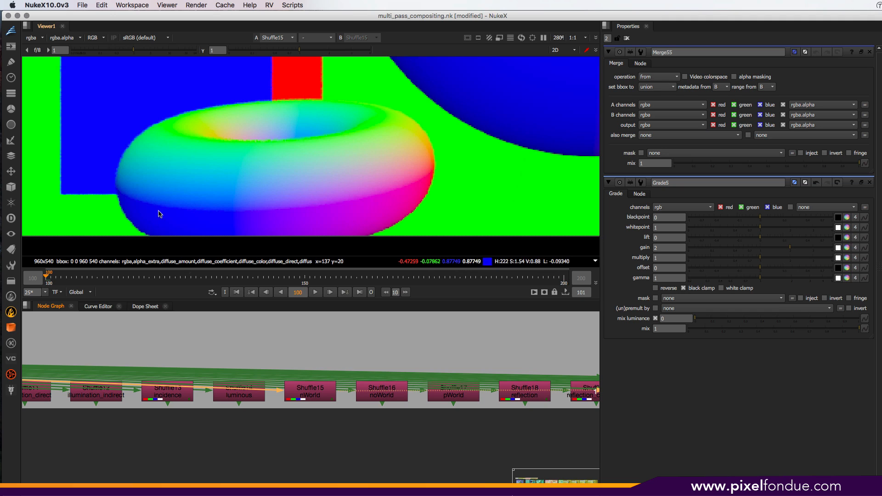
Step: Display the noWorld pass from Shuffle16 and inspect the torus and the large sphere up close
left_click(381, 395)
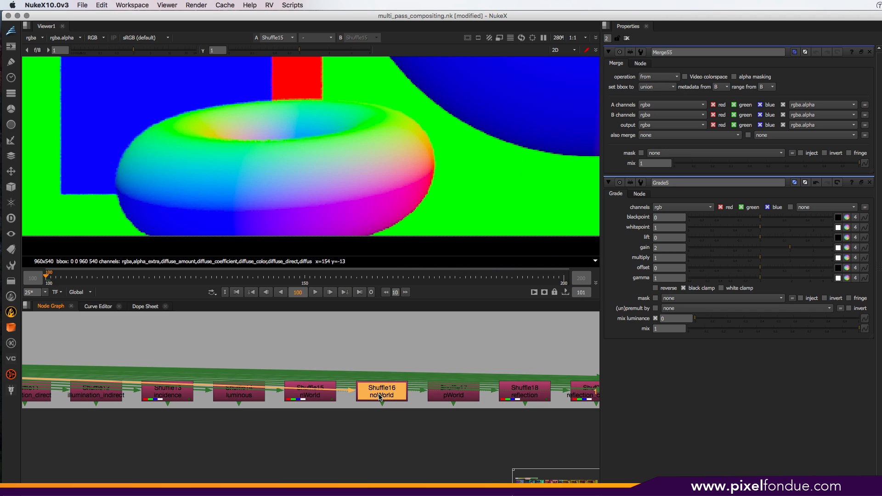
key("1")
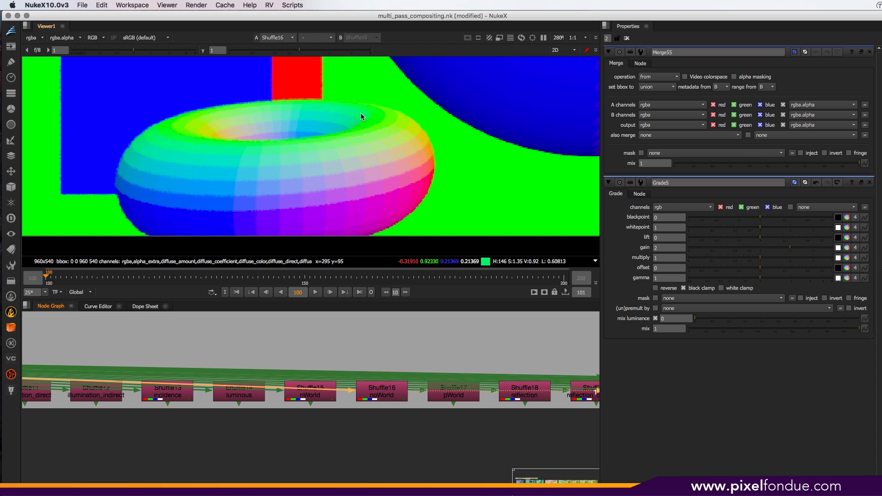
scroll(361, 116, "up", 10)
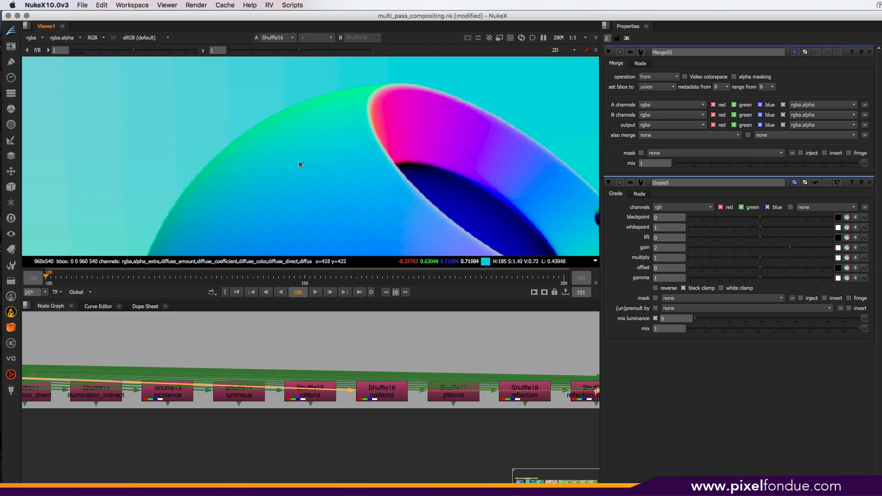
middle_click_drag(335, 193, 317, 167)
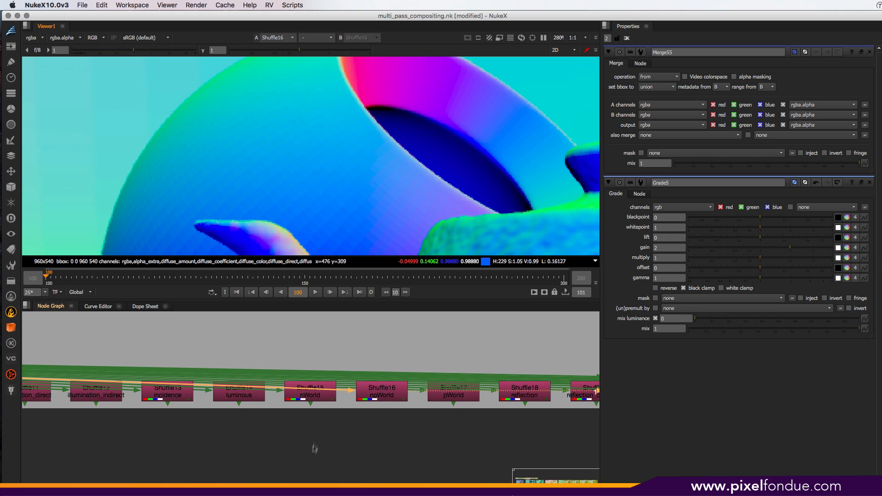
Step: Compare the nWorld and noWorld passes up close around the teapot's lid and spout, finishing with the whole noWorld frame
left_click(316, 391)
key("1")
middle_click_drag(476, 214, 366, 182)
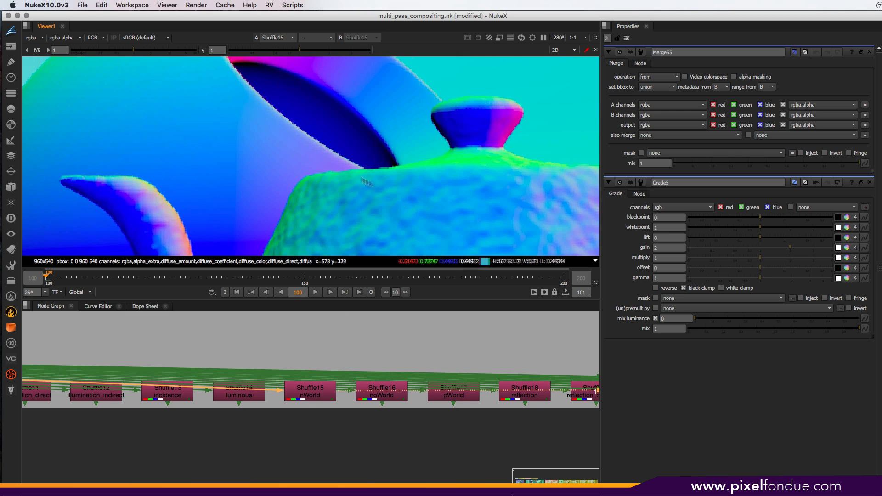
left_click(389, 396)
key("1")
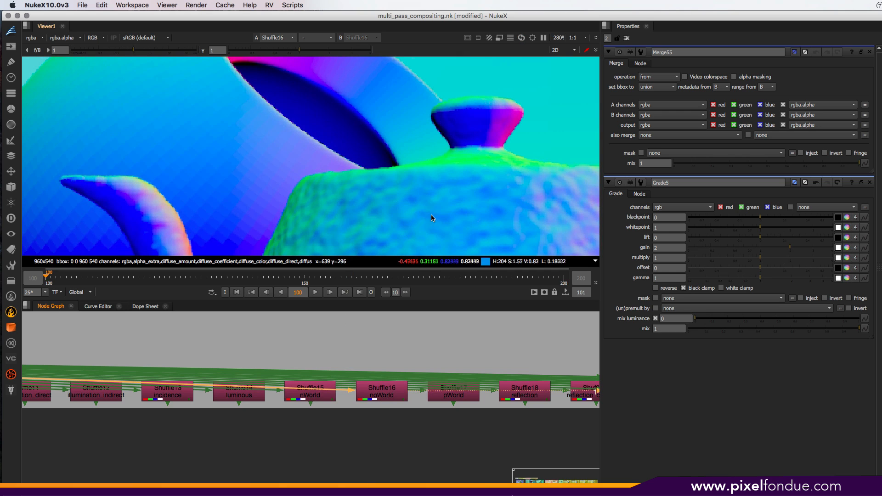
scroll(431, 213, "down", 6)
middle_click_drag(431, 214, 402, 168)
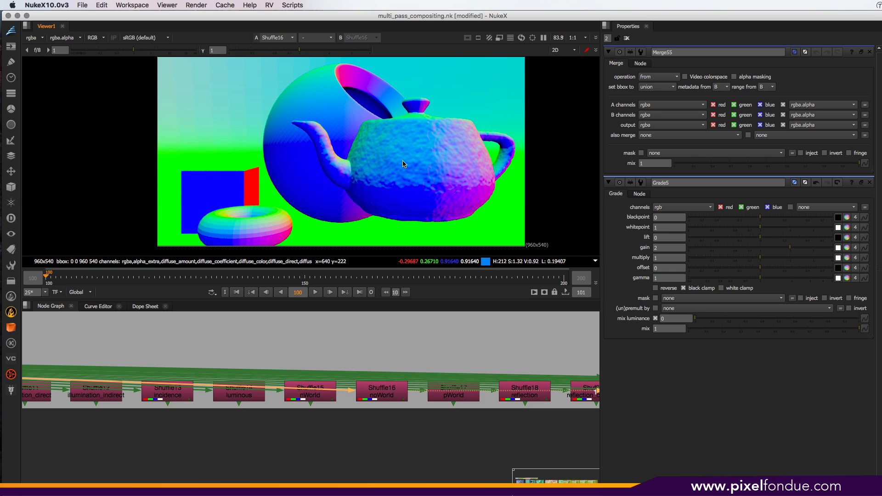
Step: Compare the nWorld pass from Shuffle15 with the noWorld pass from Shuffle16 across the whole frame
left_click(309, 394)
key("1")
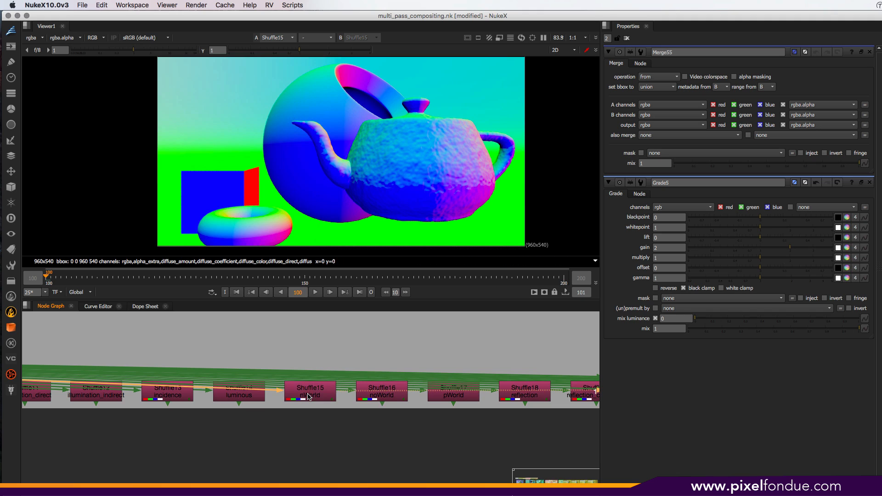
left_click(382, 398)
key("1")
key("1")
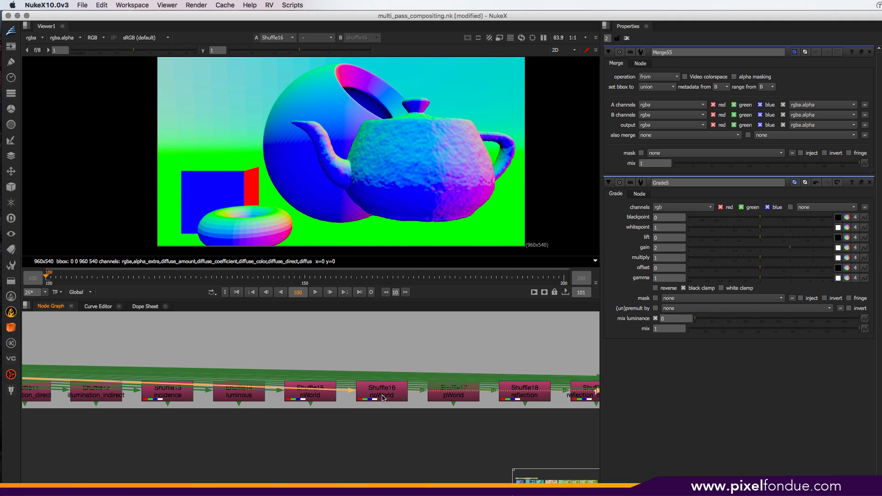
mouse_move(384, 394)
left_mouse_down()
mouse_move(382, 404)
mouse_move(381, 393)
left_mouse_up()
left_click(292, 398)
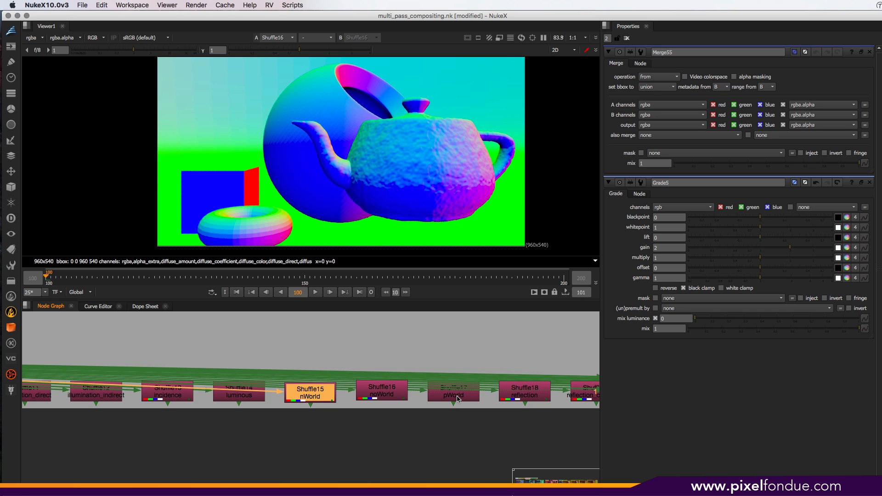
Step: Display the pWorld world-position pass from Shuffle17 with the whole scene in view
left_click(458, 396)
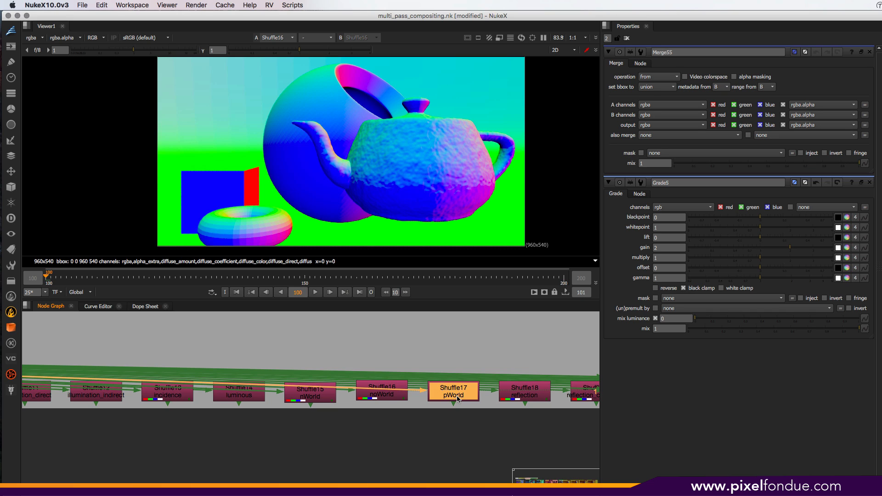
key("1")
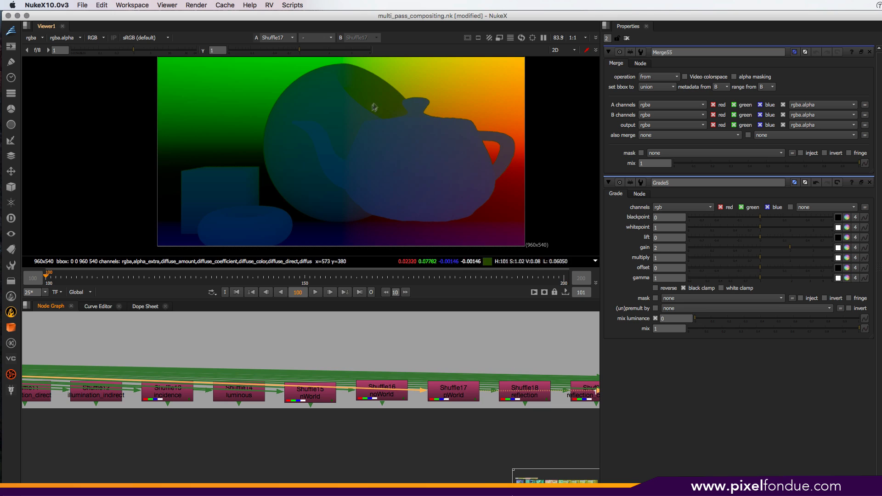
mouse_move(394, 112)
middle_mouse_down()
mouse_move(391, 143)
mouse_move(388, 122)
middle_mouse_up()
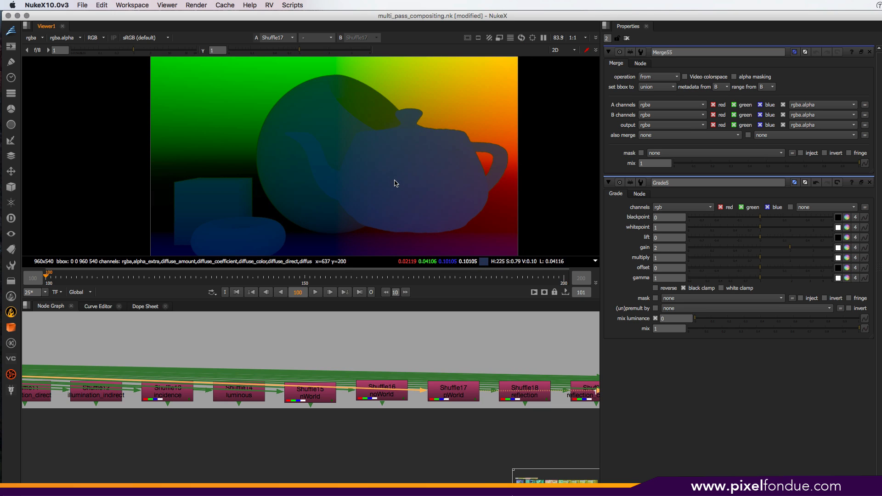
Step: Look along the row of shuffled passes from pWorld past roughness, shadow and specular to sss, and back again
middle_click_drag(404, 347, 358, 366)
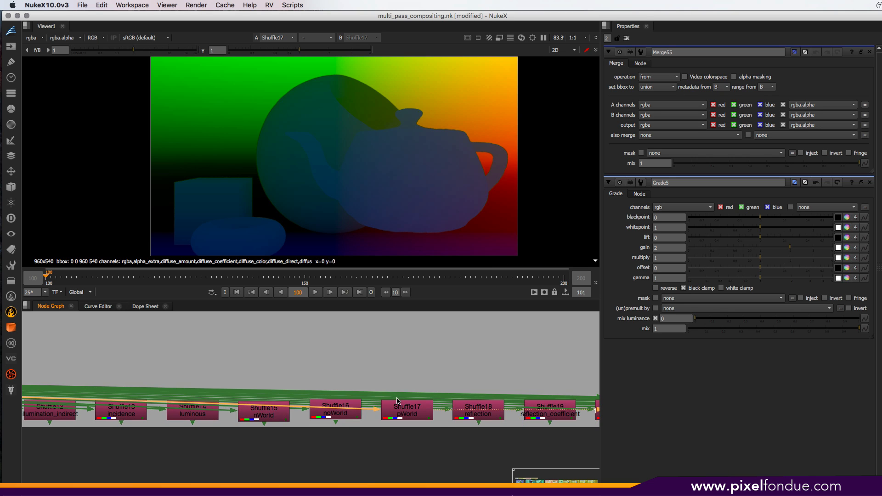
scroll(398, 401, "down", 5)
middle_click_drag(512, 412, 238, 414)
scroll(243, 413, "up", 6)
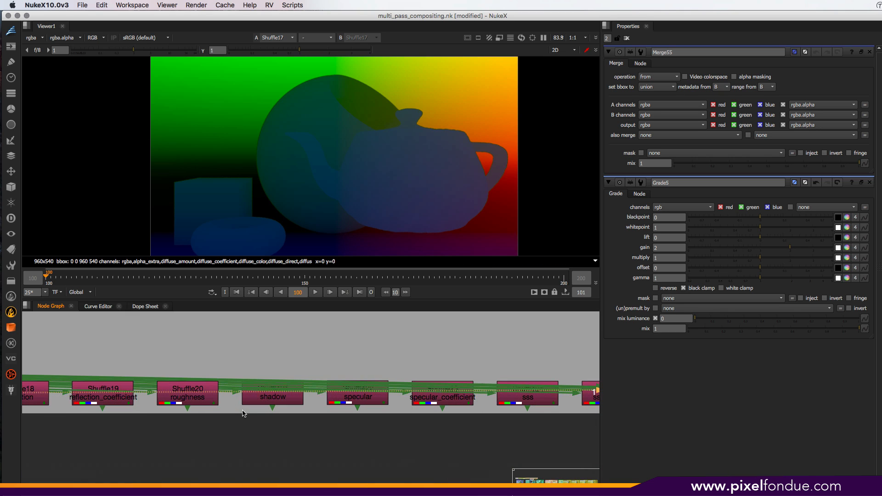
middle_click_drag(416, 429, 489, 429)
middle_click_drag(120, 418, 496, 430)
middle_click_drag(143, 436, 339, 432)
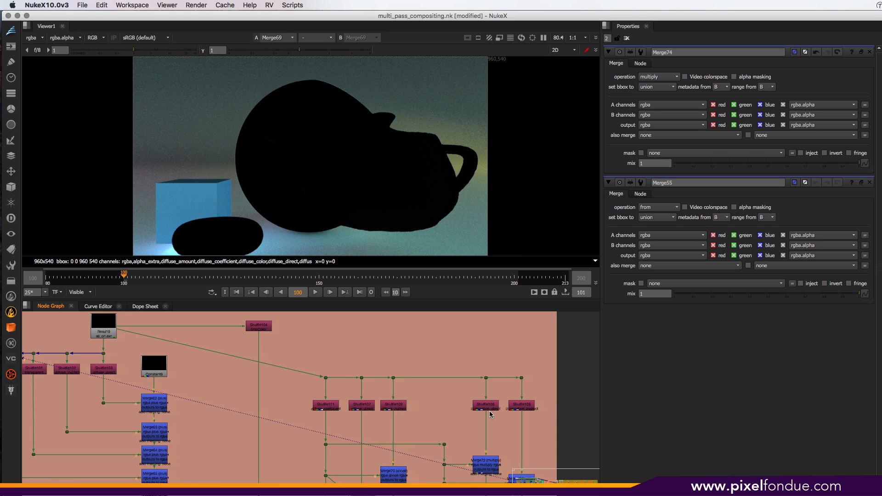
Step: Compare the illumination_direct pass from Shuffle106 with the pass shuffled out by Shuffle102
left_click(486, 405)
key("1")
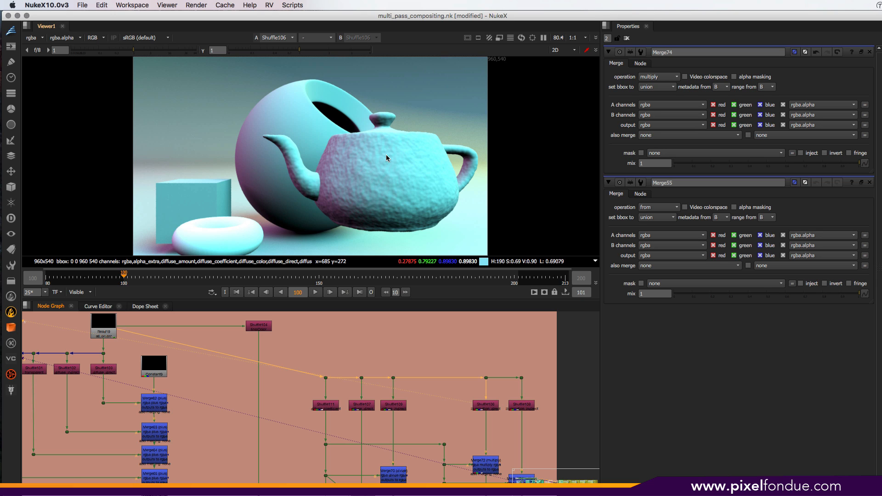
middle_click_drag(277, 405, 487, 407)
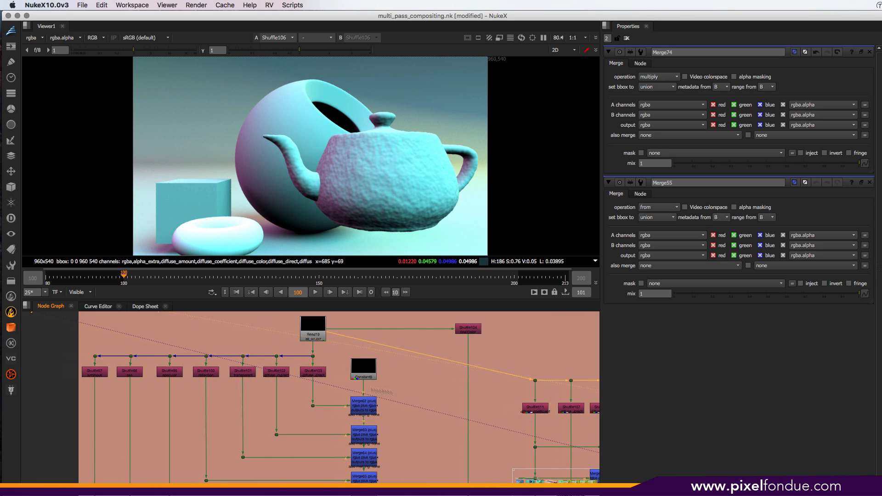
left_click(278, 372)
key("1")
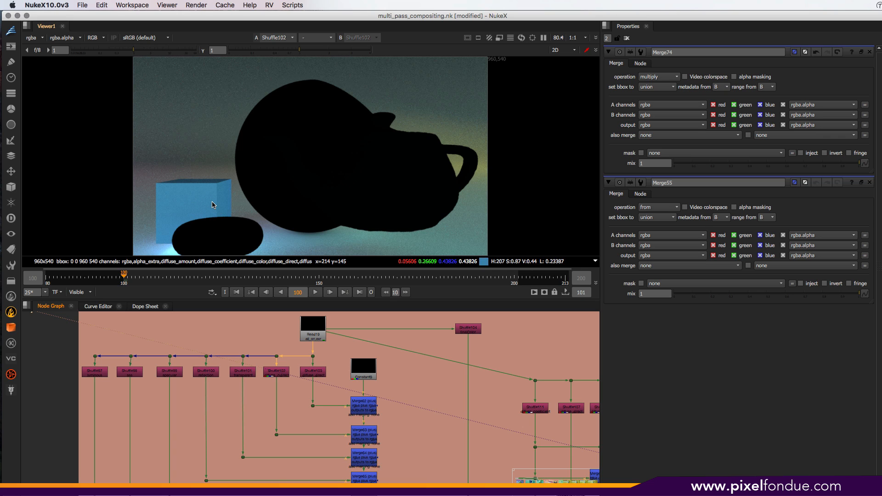
middle_click_drag(459, 410, 425, 420)
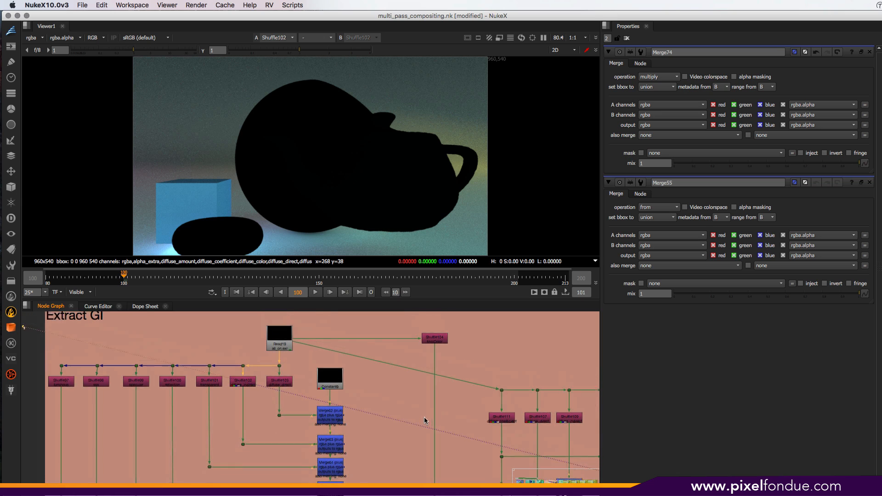
Step: Compare the diffuse_direct pass from Shuffle107 with the diffuse_indirect pass from Shuffle109 and read their node labels up close
middle_click_drag(527, 419, 346, 408)
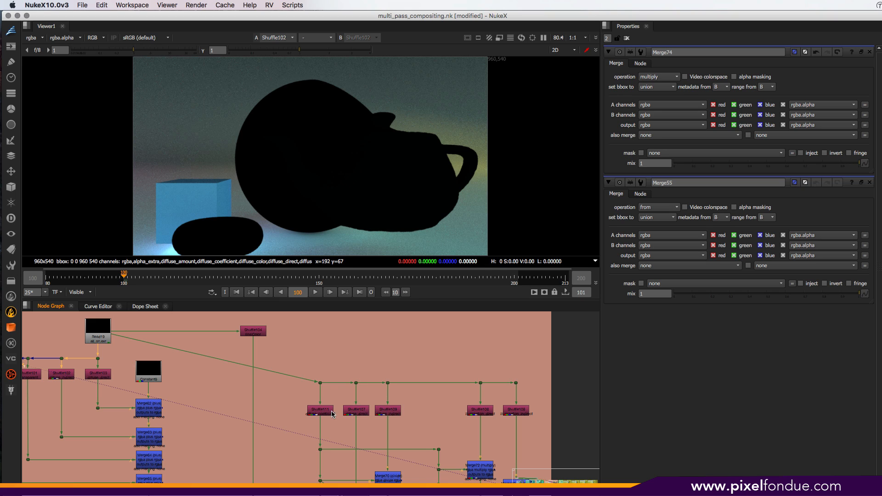
left_click(392, 413)
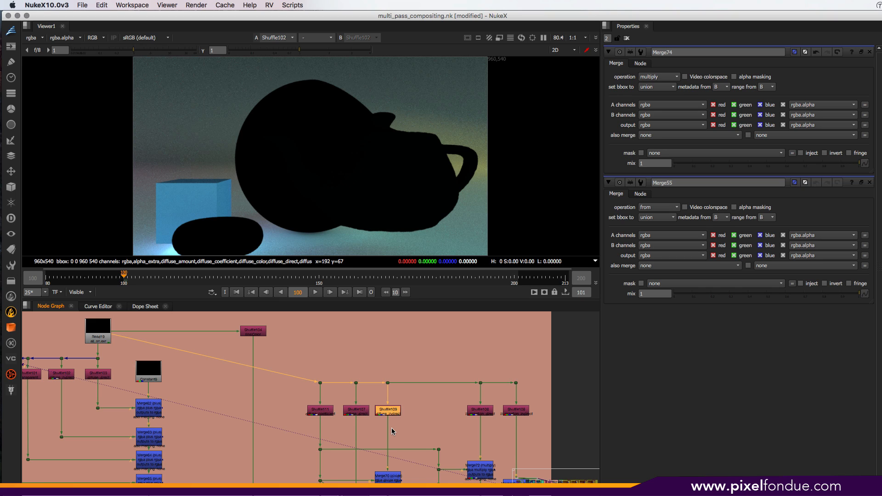
left_click(359, 413)
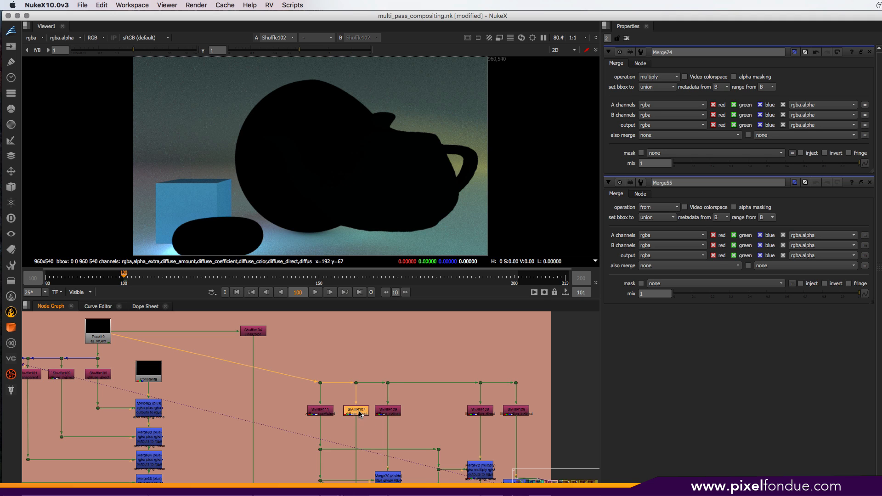
key("1")
left_click(397, 412)
key("1")
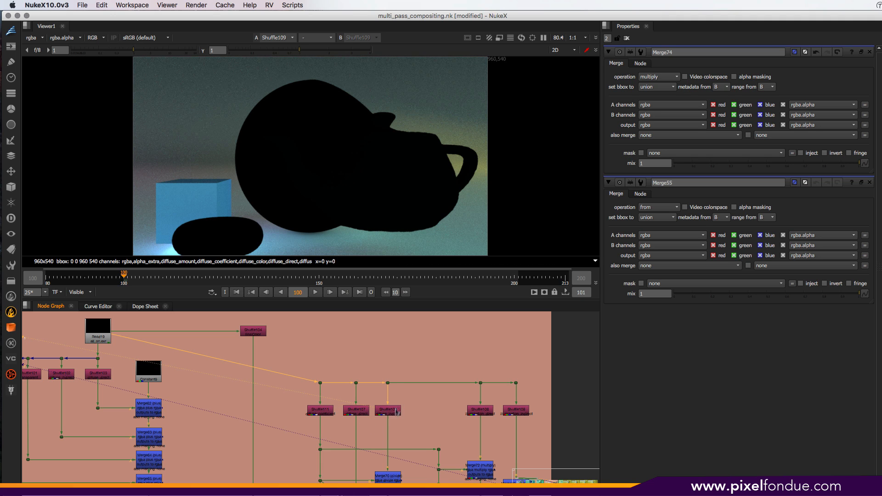
scroll(395, 426, "up", 5)
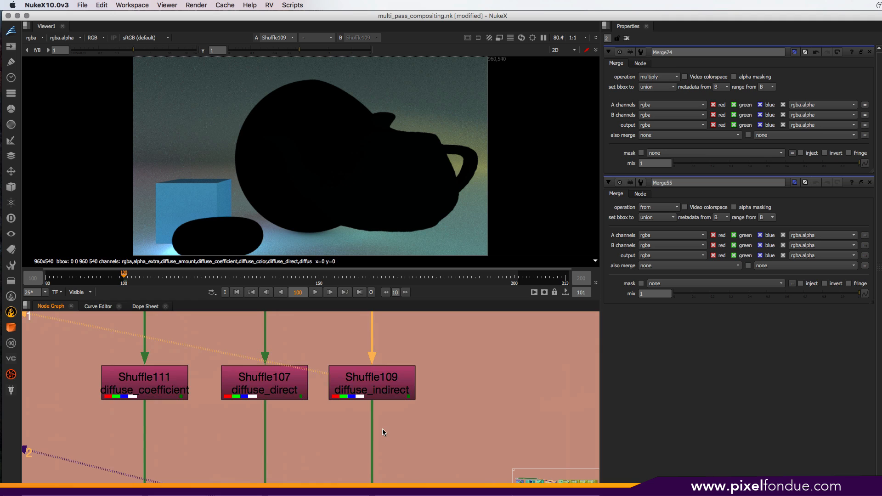
Step: Display the diffuse_coefficient pass from Shuffle111
scroll(383, 428, "down", 5)
left_click(242, 408)
key("1")
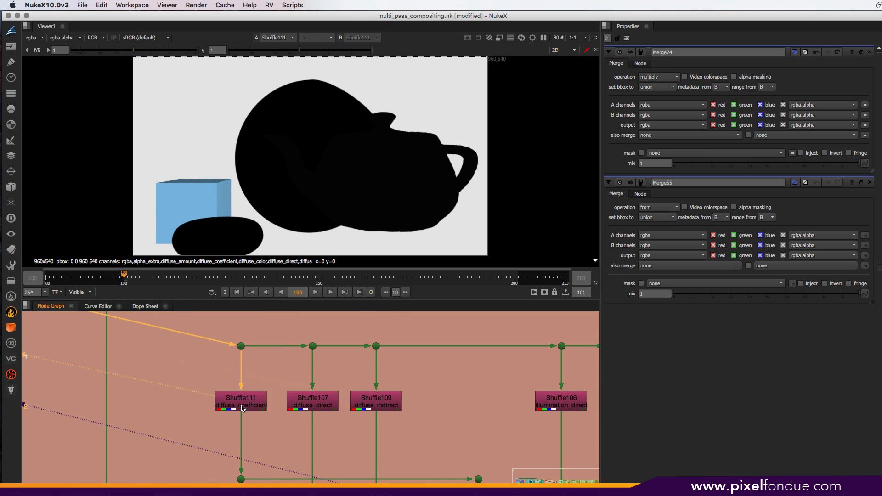
scroll(242, 408, "down", 2)
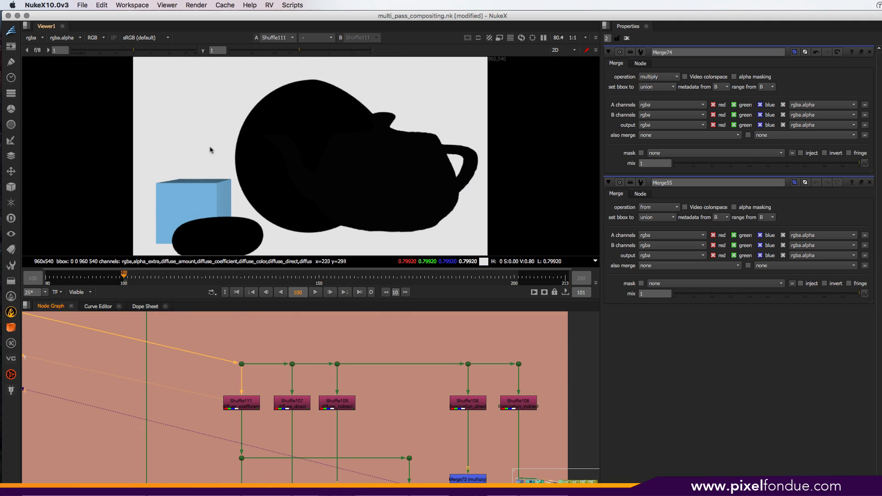
left_click(251, 407)
Step: Display the Merge70 divide result of diffuse_indirect and diffuse_coefficient with the whole frame in view
middle_click_drag(294, 464, 311, 368)
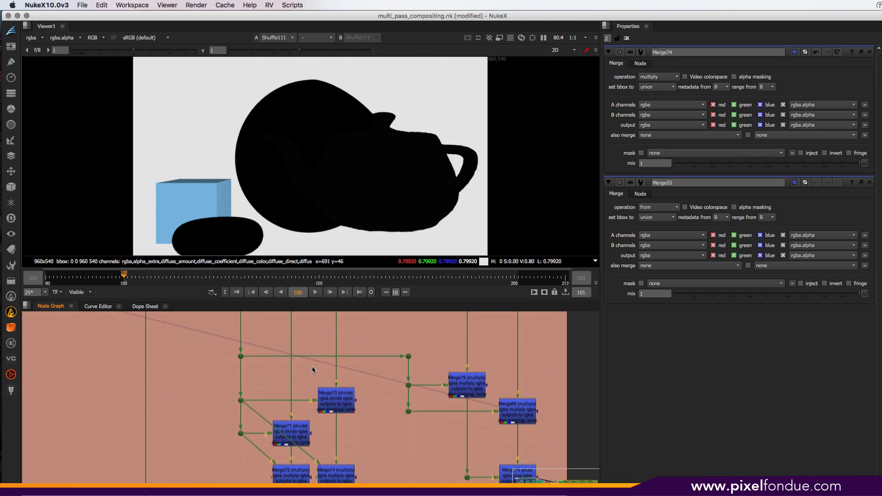
left_click(336, 402)
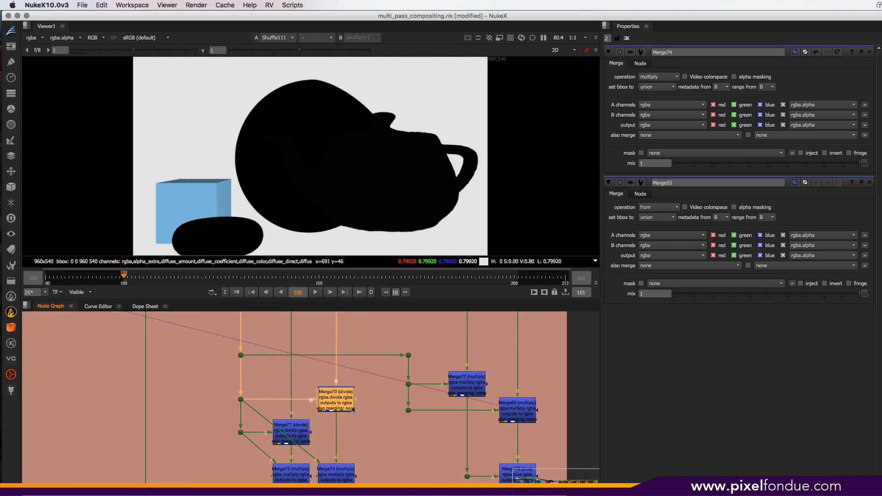
key("1")
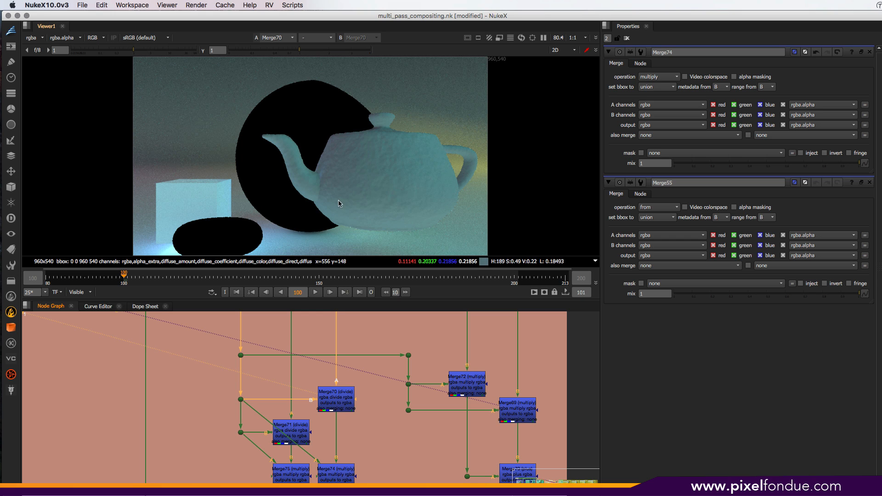
middle_click_drag(341, 174, 342, 164)
scroll(344, 168, "down", 3)
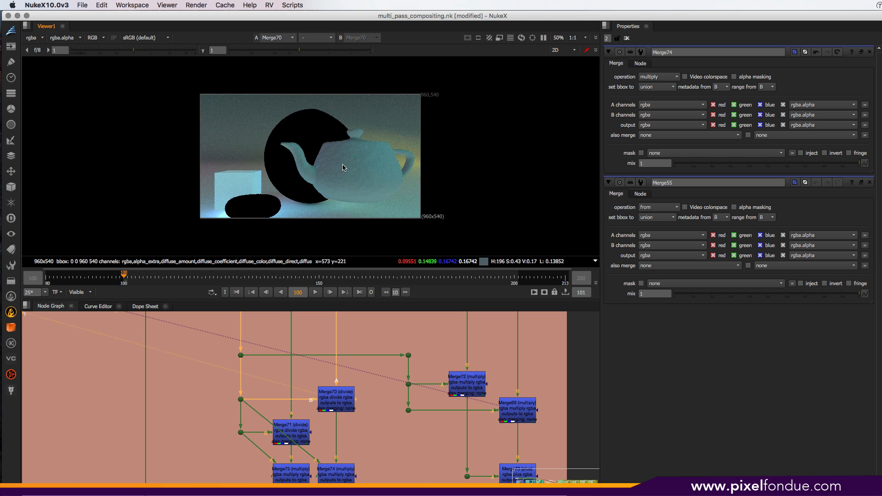
Step: Compare the Merge70 divide result with the illumination_indirect pass from Shuffle108
middle_click_drag(425, 418, 360, 448)
left_click(459, 329)
key("1")
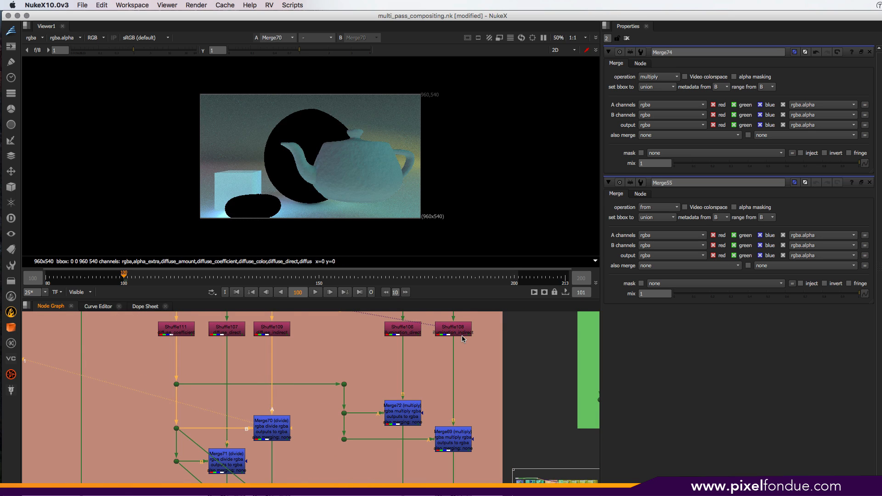
key("1")
key("2")
key("1")
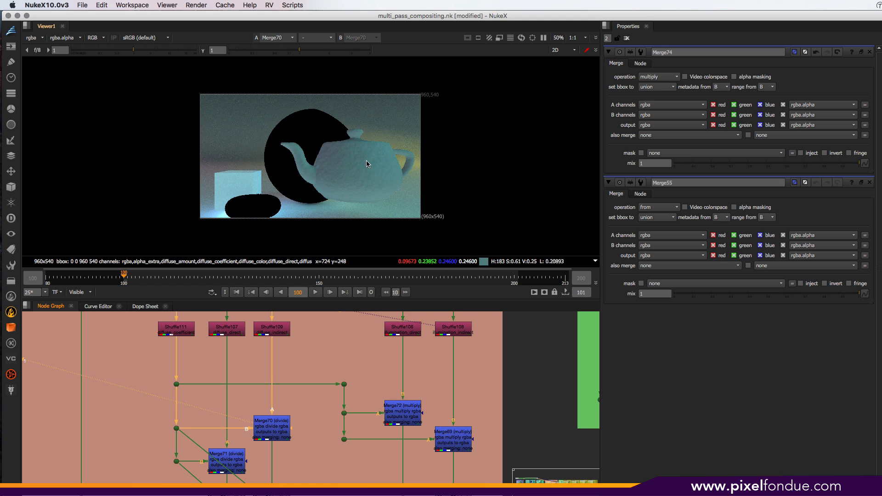
Step: Compare the diffuse_coefficient pass from Shuffle111 with the Merge70 divide result, examining the teapot area
left_click(177, 330)
key("1")
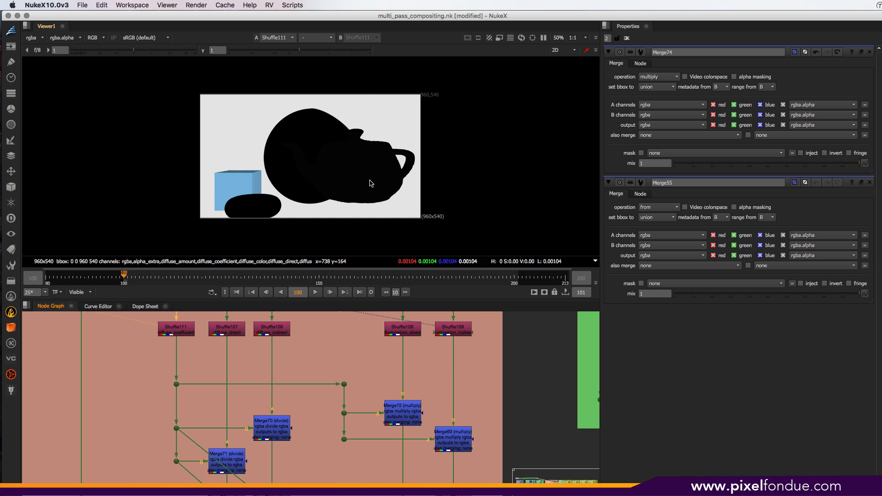
middle_click_drag(292, 462, 342, 394)
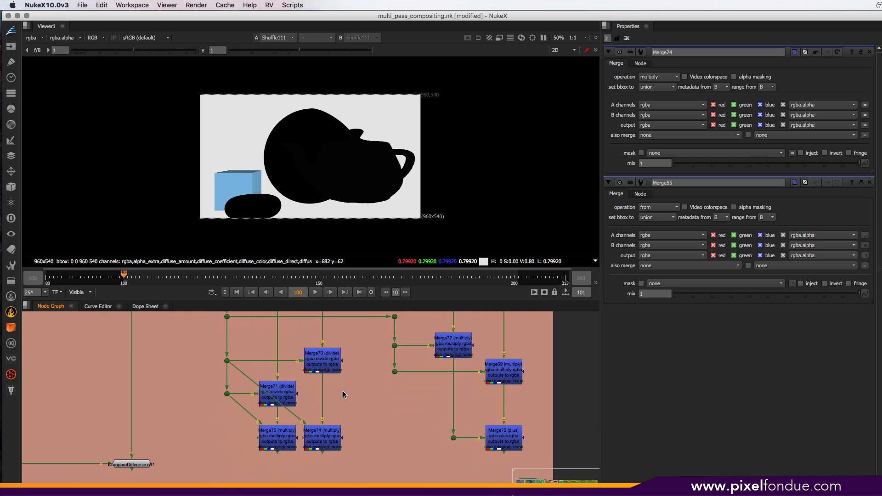
left_click(306, 370)
key("1")
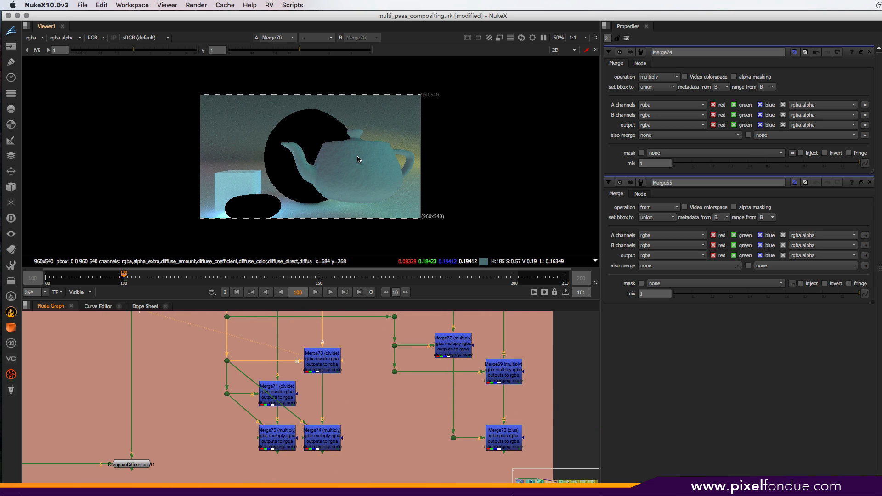
Step: Compare the Merge74 multiply result with the Merge70 divide result it is built from
left_click(326, 440)
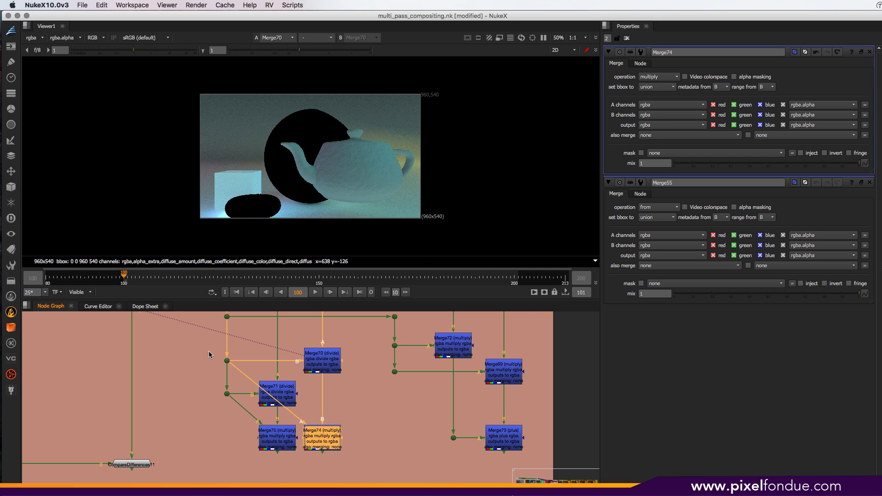
middle_click_drag(211, 352, 213, 409)
middle_click_drag(291, 445, 271, 366)
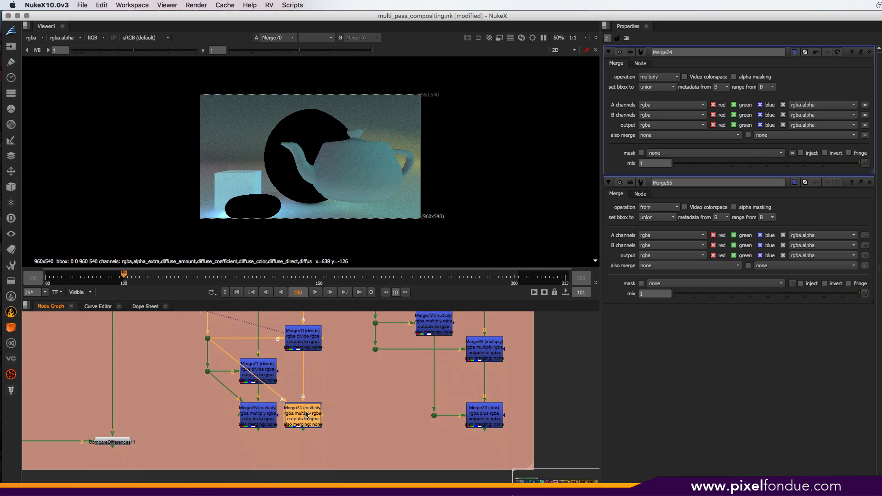
key("1")
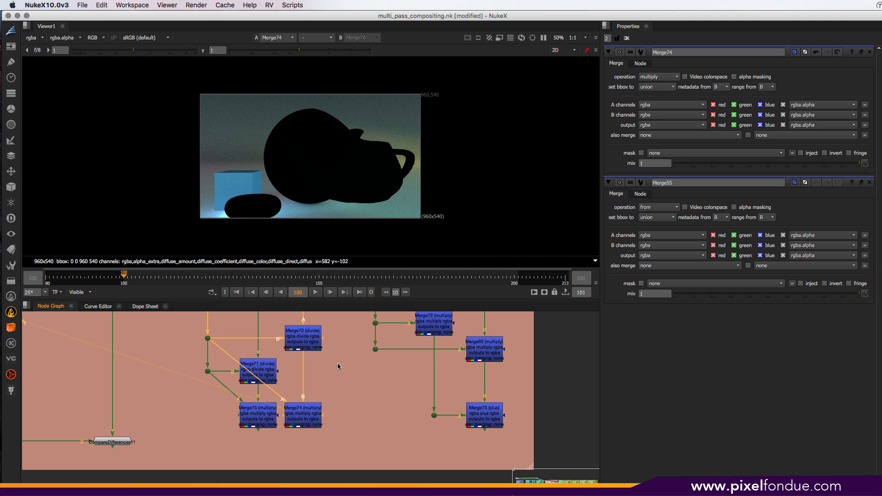
left_click(306, 341)
key("1")
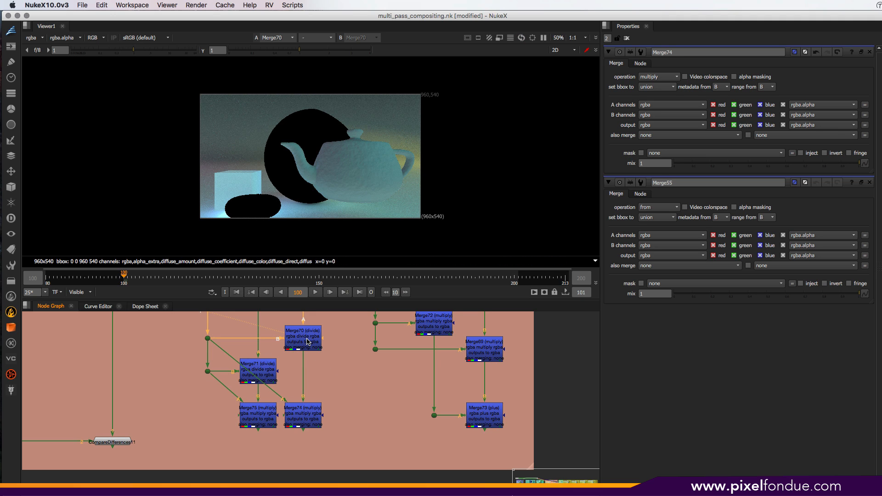
Step: Insert a Grade node between the Merge70 divide and the Merge74 multiply
key("g")
left_click_drag(337, 368, 311, 374)
left_click(311, 339)
key("1")
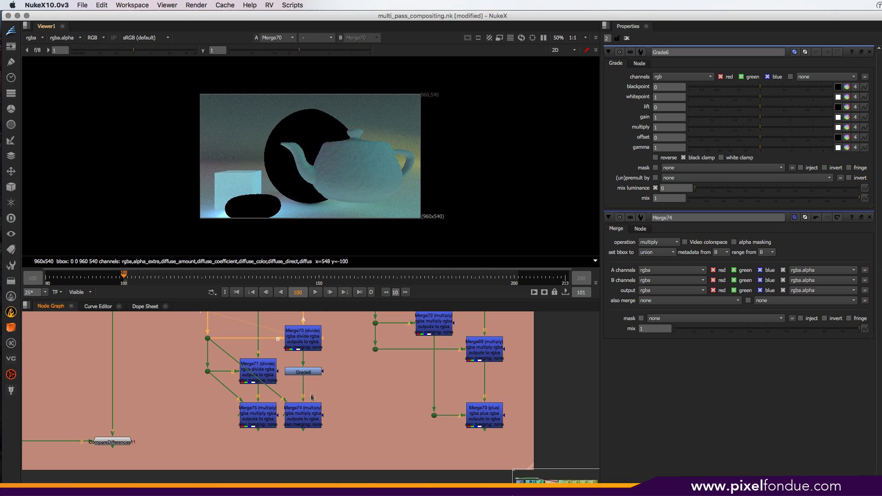
left_click(311, 372)
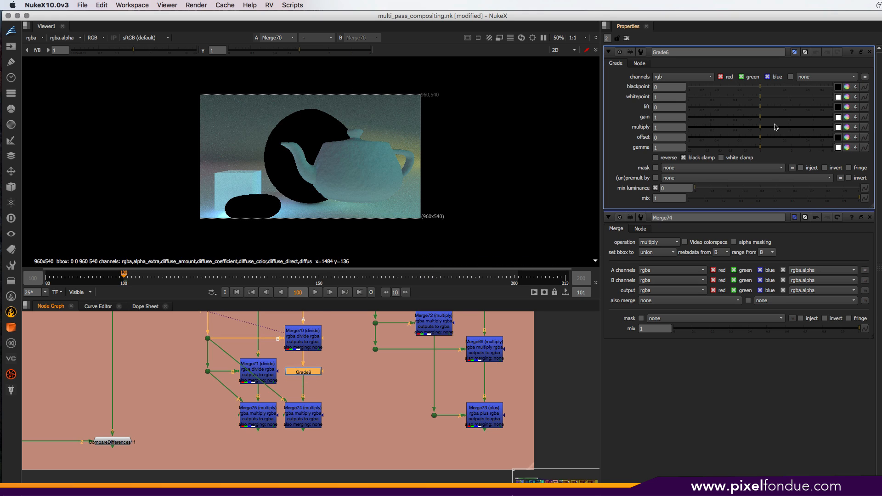
Step: Try a blue gain of 1.86 on the Grade node, view its output, and reset the blue gain to 1
left_click(847, 117)
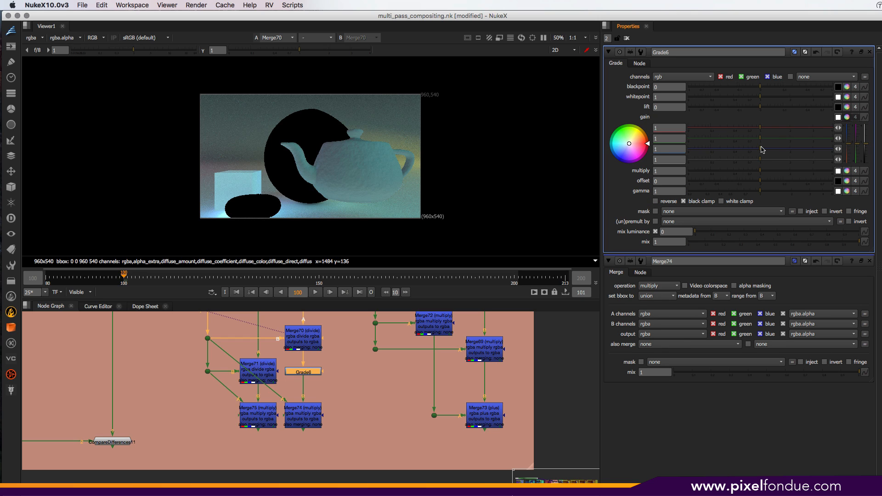
left_click_drag(761, 151, 789, 152)
key("1")
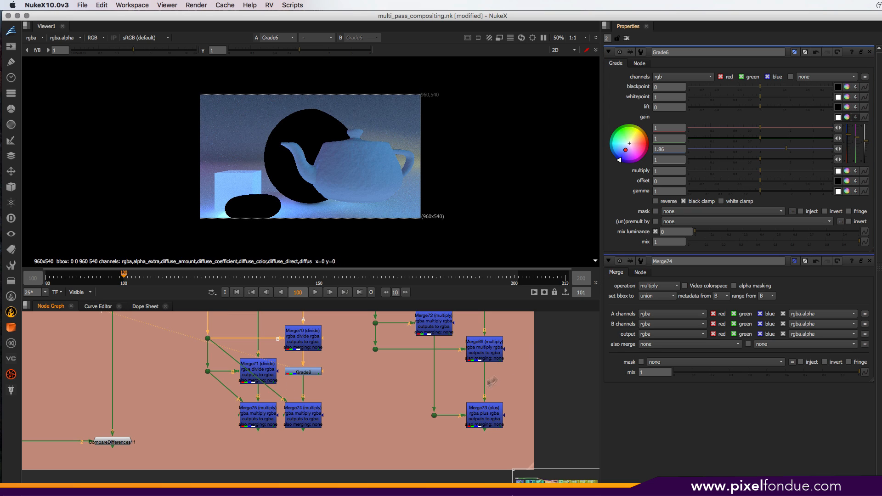
left_click(761, 149)
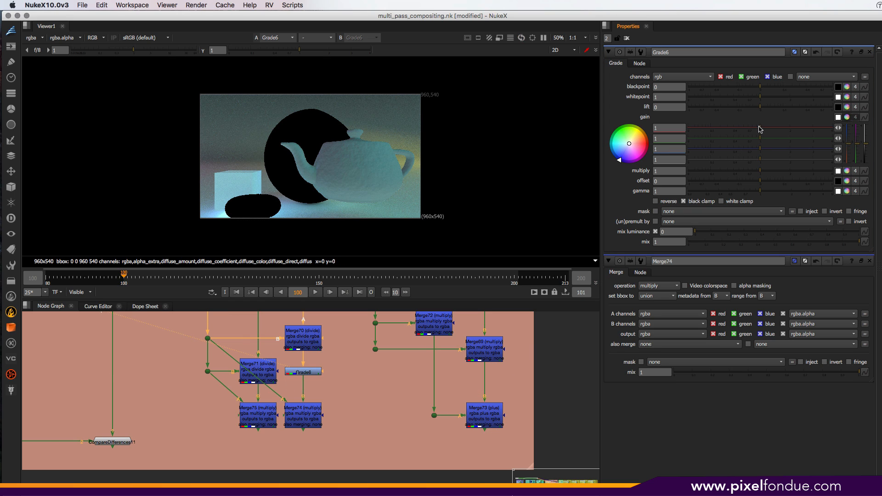
Step: Try a red gain of 2.8 on the Grade node, check it through the Merge74 multiply, and remove the Grade
left_click_drag(760, 128, 809, 138)
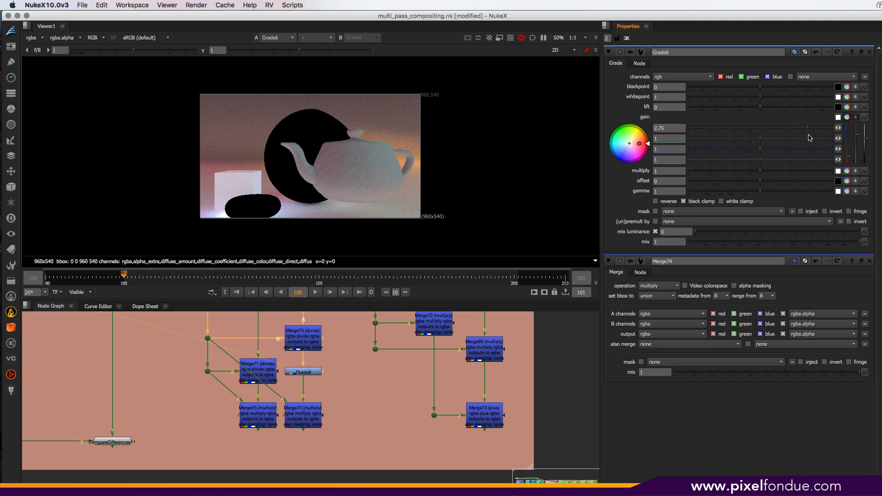
left_click(313, 418)
key("1")
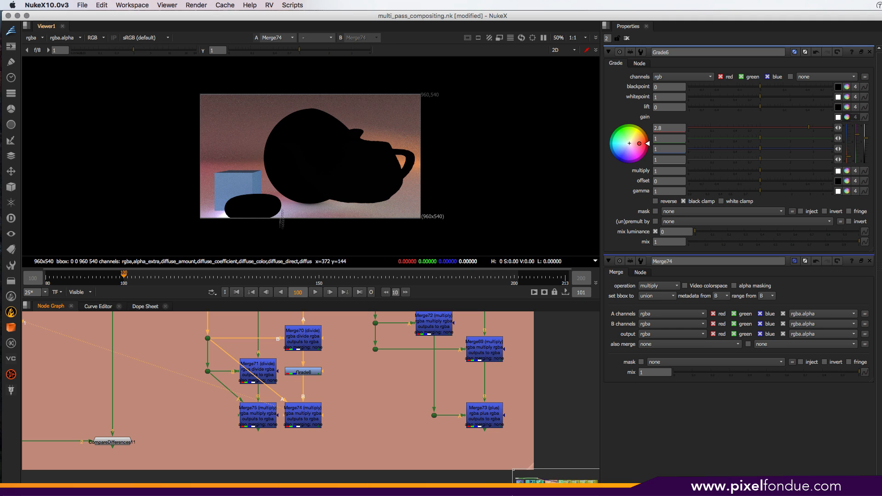
left_click(314, 373)
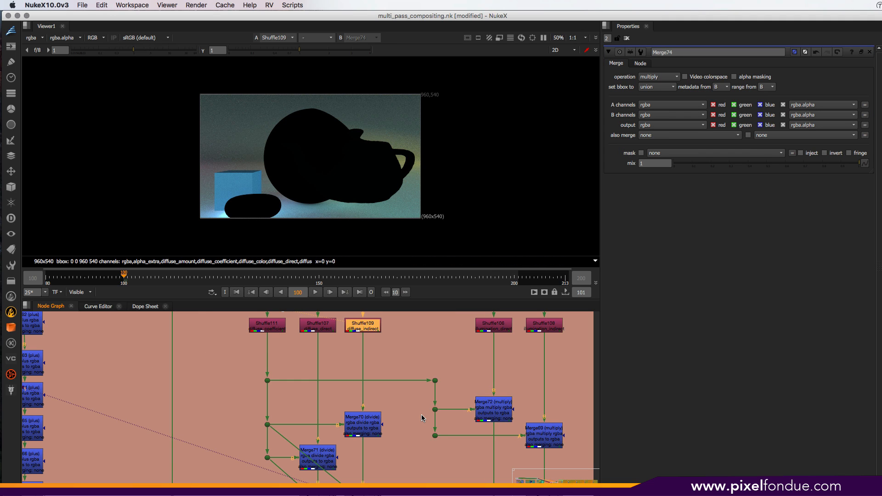
Step: Examine how the Merge70 divide is fed by the diffuse_coefficient and diffuse_indirect passes
middle_click_drag(415, 450, 422, 404)
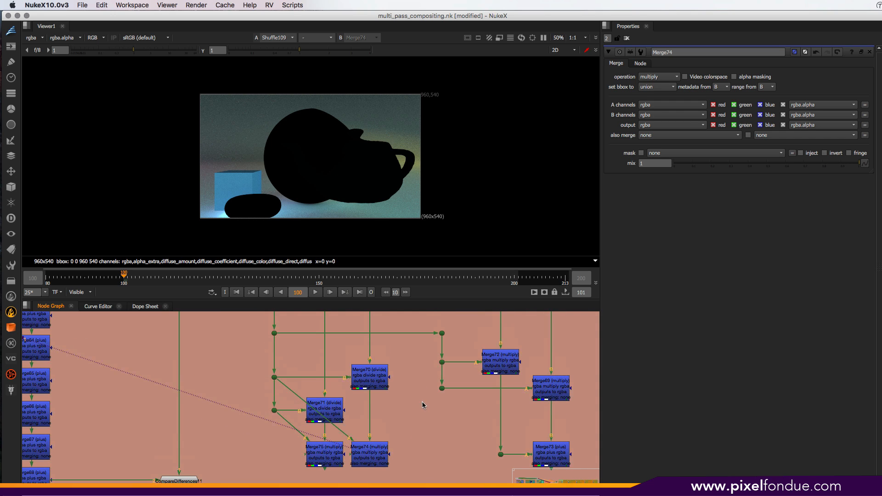
left_click(375, 387)
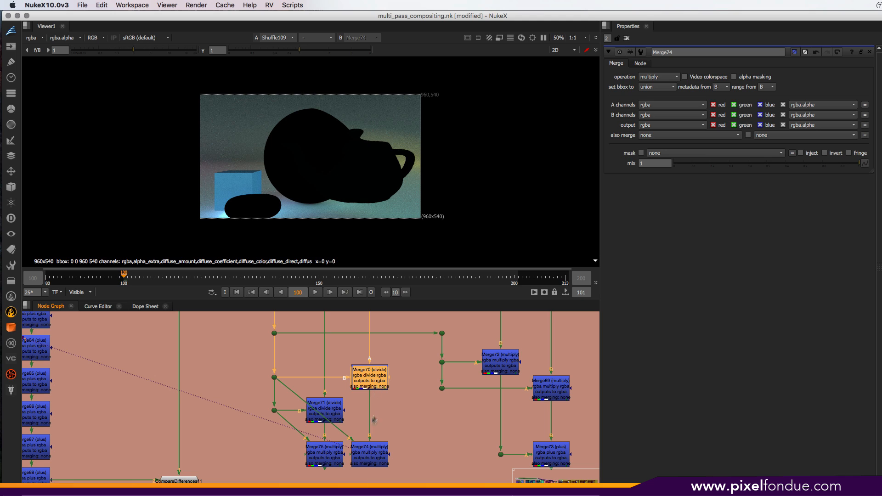
scroll(395, 371, "up", 3)
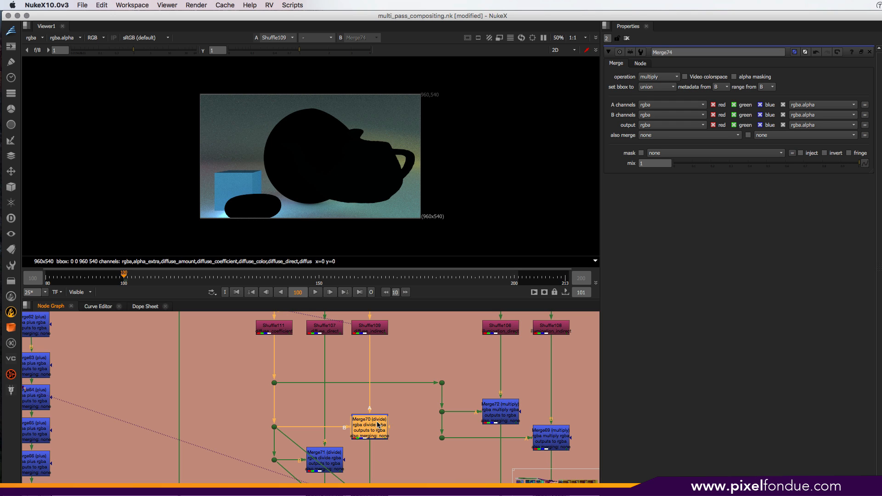
Step: Compare the Merge70 divide output with the Merge69 multiply output in the viewer
scroll(370, 480, "down", 4)
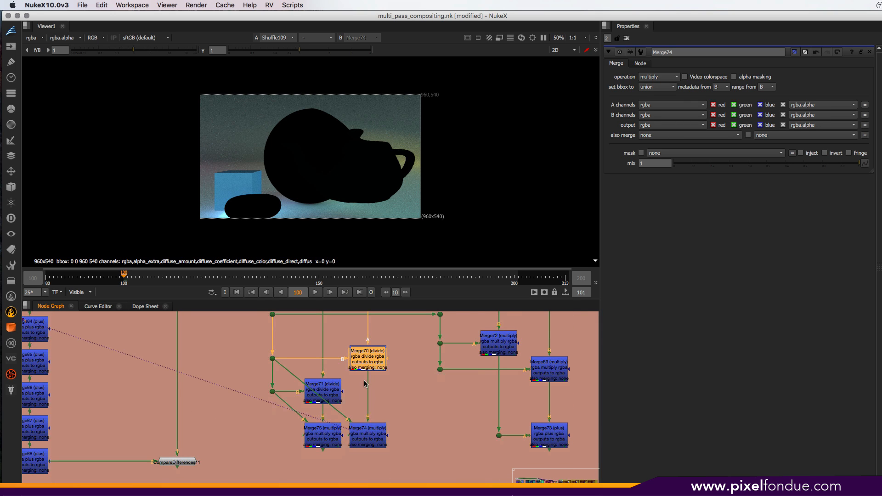
middle_click_drag(365, 382, 367, 404)
key("2")
left_click(565, 406)
key("1")
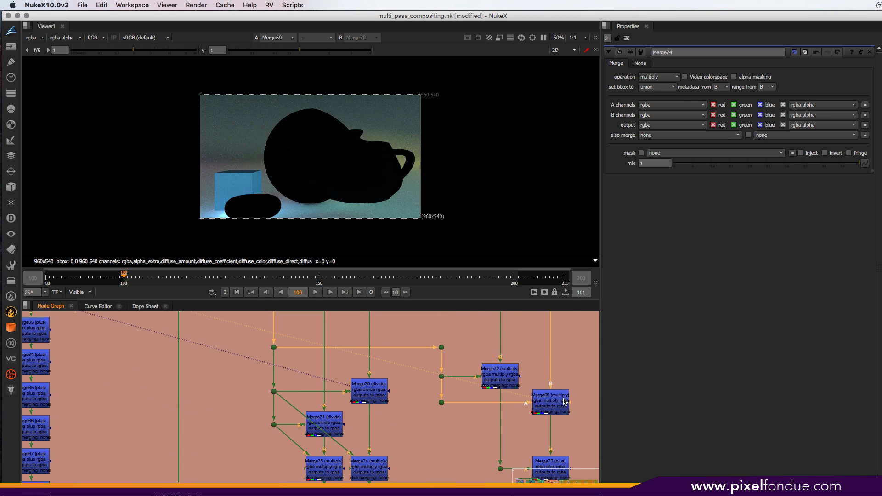
key("2")
key("1")
key("2")
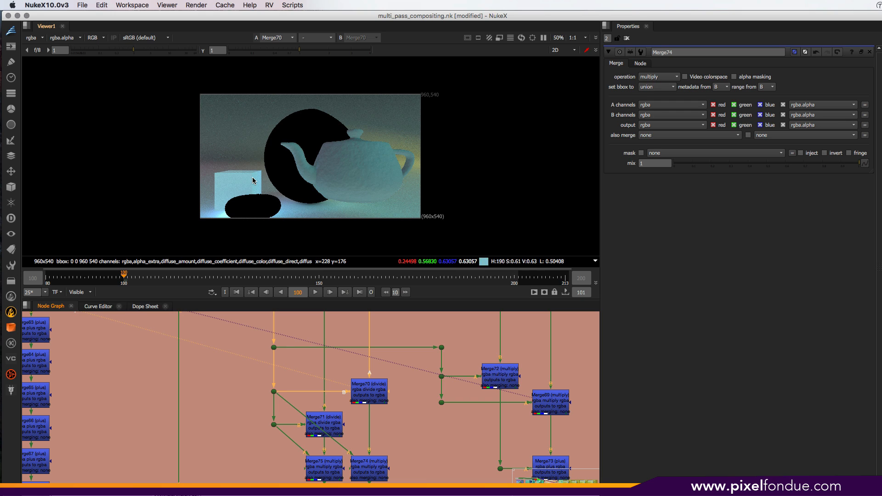
Step: Compare the Merge70 divide with the rendered illumination_indirect pass from Shuffle108 in the viewer, including a close look at the box
scroll(409, 462, "up", 4)
left_click(553, 353)
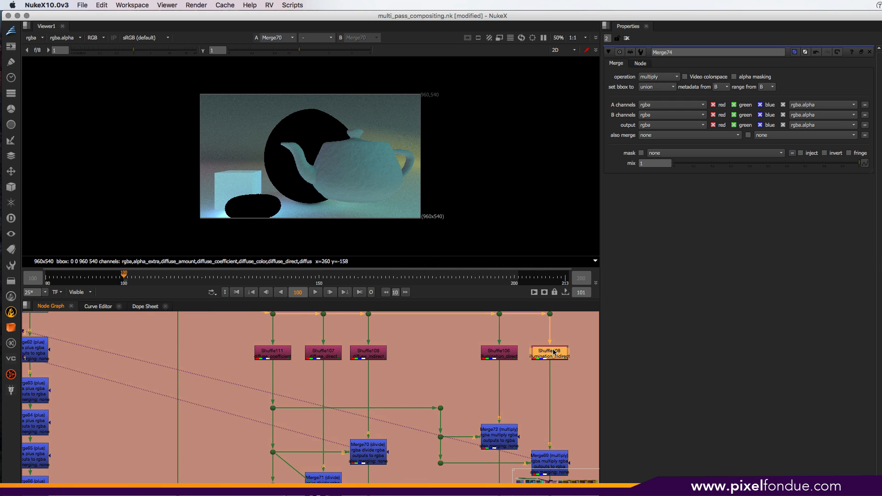
key("1")
left_click(527, 365)
key("2")
key("1")
key("2")
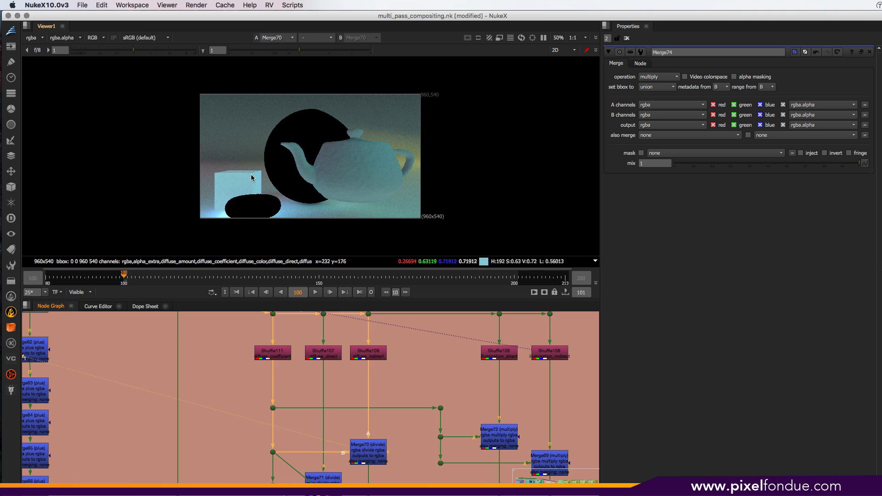
key("1")
key("2")
key("1")
key("2")
key("1")
key("2")
key("1")
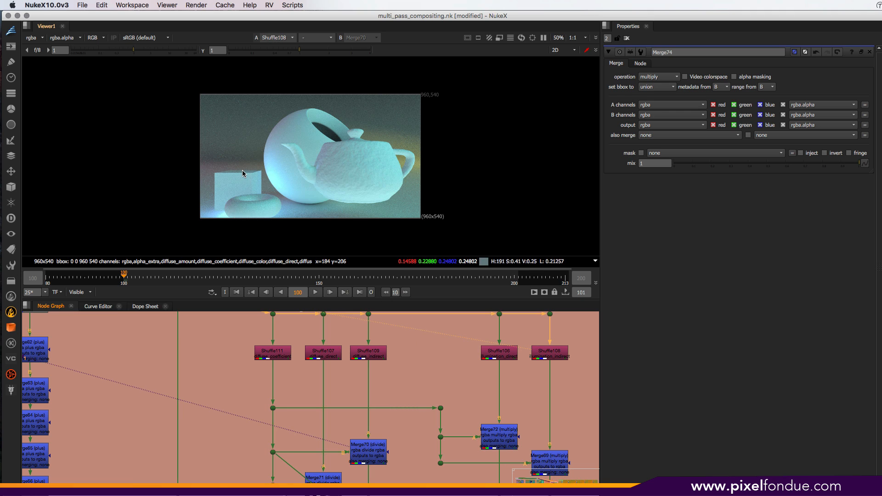
key("2")
key("1")
key("2")
key("1")
key("2")
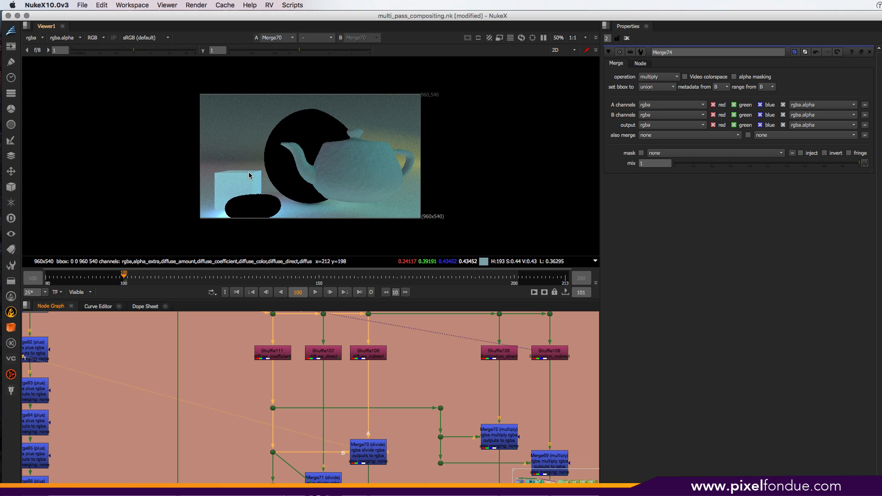
key("1")
key("2")
key("1")
scroll(246, 174, "up", 3)
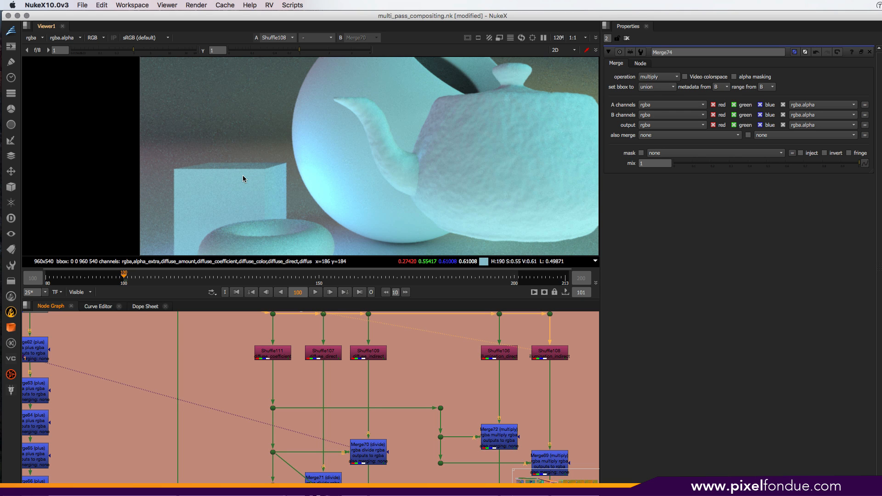
scroll(294, 427, "down", 5)
scroll(395, 437, "up", 4)
Step: View Constant1 and the yellow light's Shuffle53 in the Per Light group, with the whole image fitted in the viewer
middle_click_drag(428, 407, 359, 435)
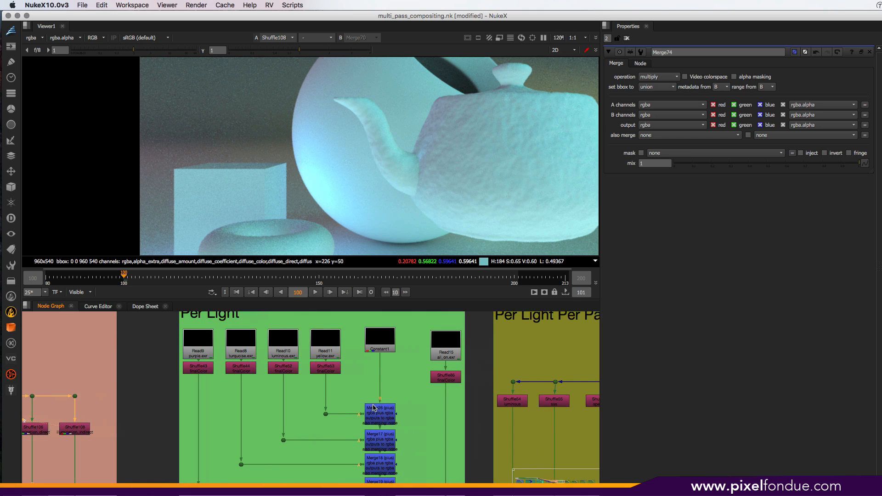
left_click(388, 341)
key("1")
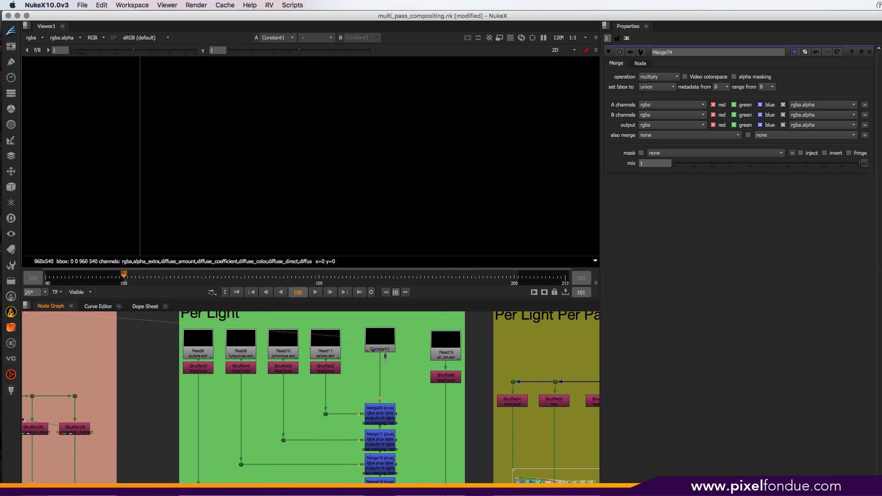
left_click(323, 367)
key("1")
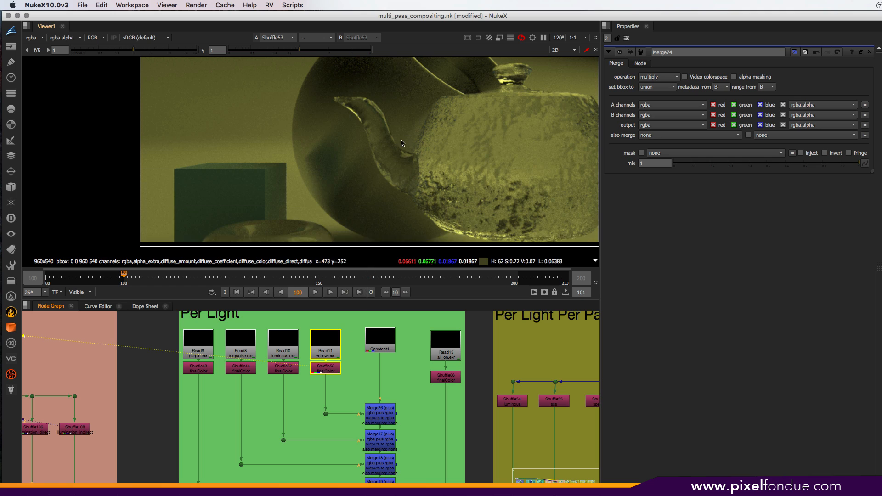
key("minus")
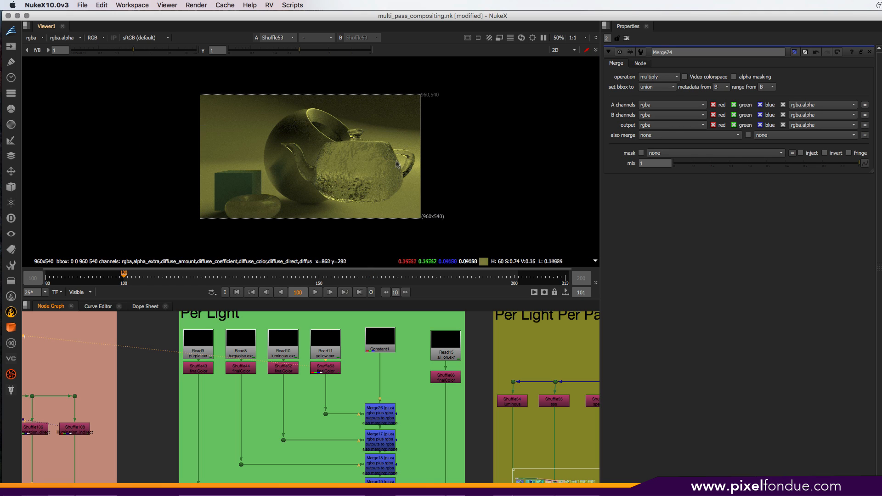
Step: View the Merge26 plus node's output and open its properties to check the operation and mix
left_click(381, 414)
key("1")
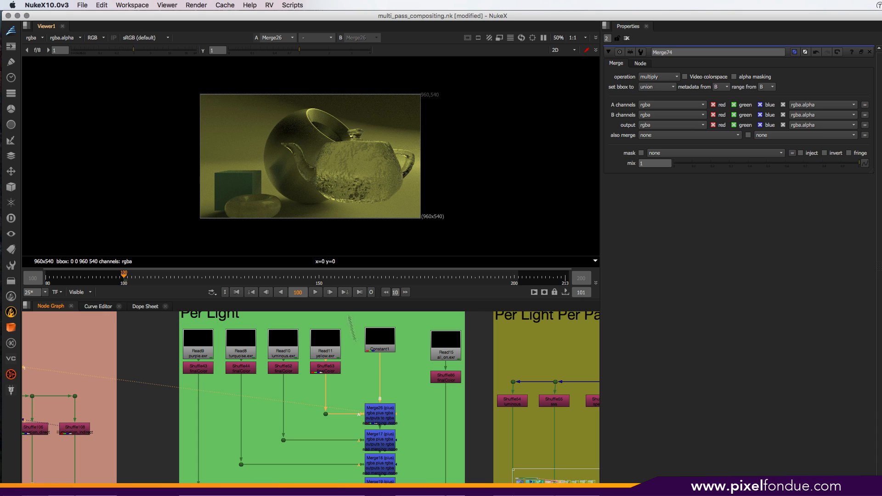
double_click(387, 421)
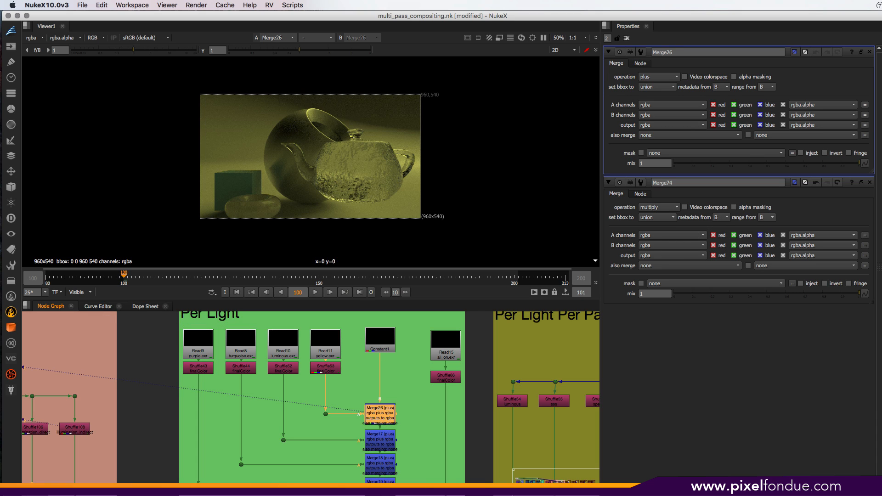
mouse_move(861, 168)
left_mouse_down()
mouse_move(656, 164)
mouse_move(875, 168)
mouse_move(740, 165)
mouse_move(863, 166)
left_mouse_up()
Step: View Merge17, Merge18 and Merge19 in order to follow how each light is added to the sum
left_click(381, 440)
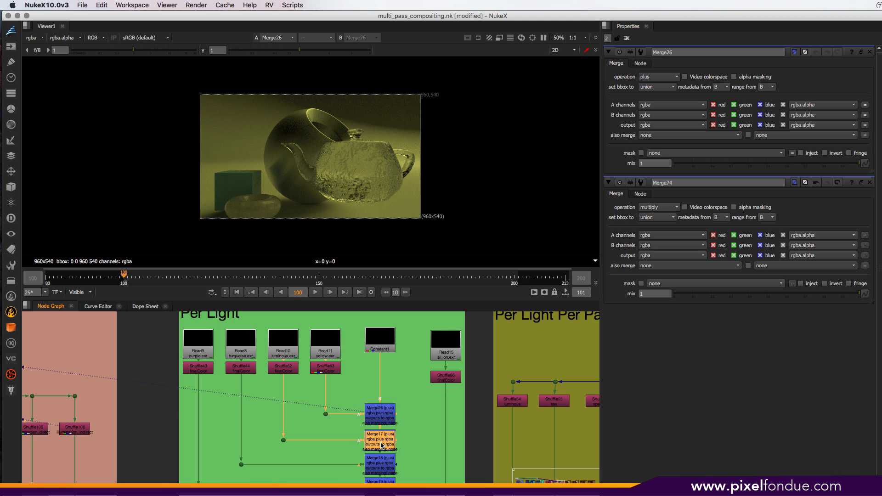
key("1")
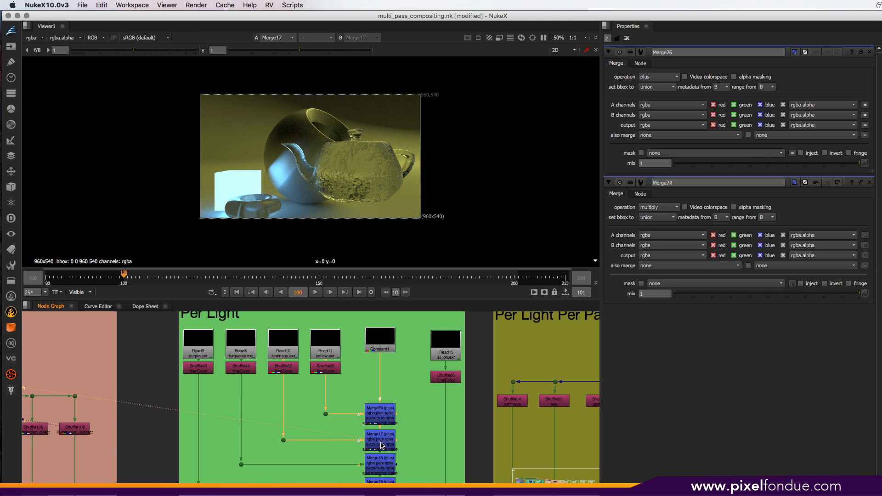
middle_click_drag(381, 444, 388, 403)
left_click(388, 425)
key("1")
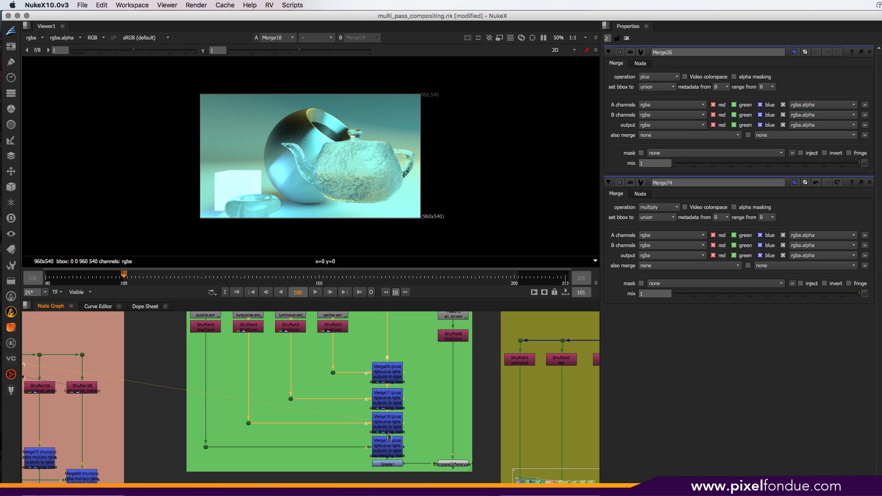
left_click(389, 449)
key("1")
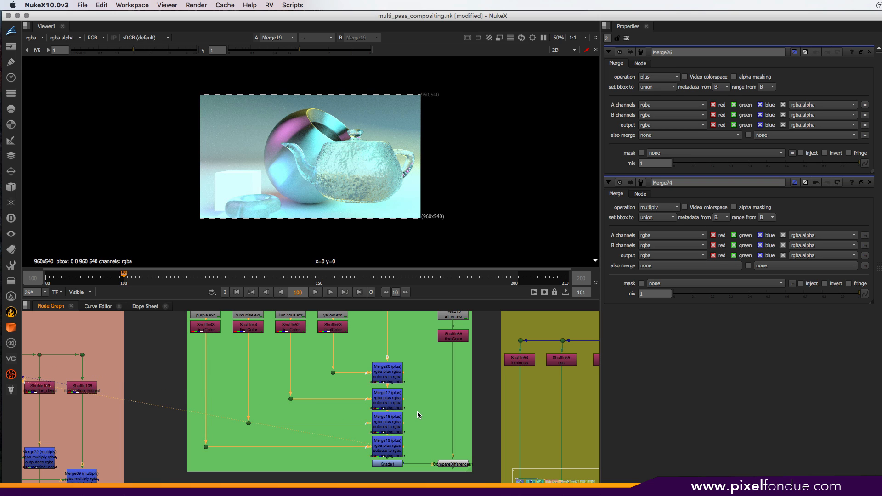
Step: Open the properties of Grade1 below Merge19 and select the four per-light Read nodes with their Shuffles
mouse_move(417, 411)
middle_mouse_down()
mouse_move(406, 459)
mouse_move(412, 404)
middle_mouse_up()
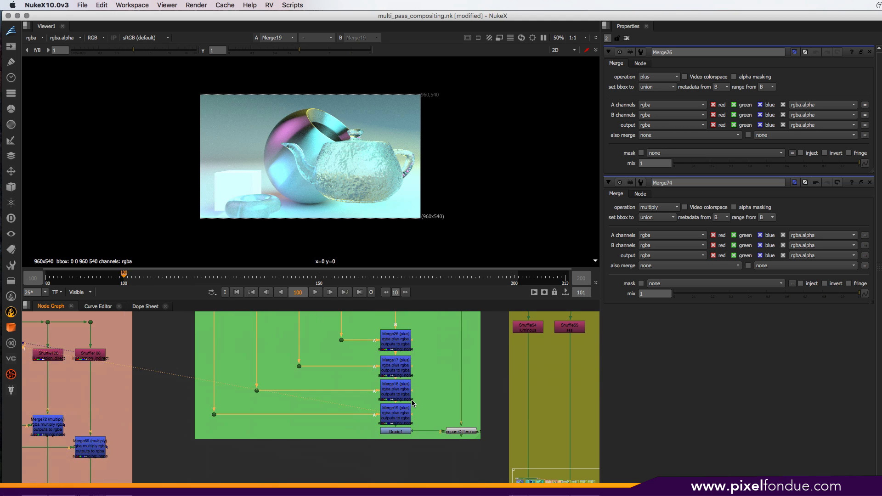
double_click(398, 432)
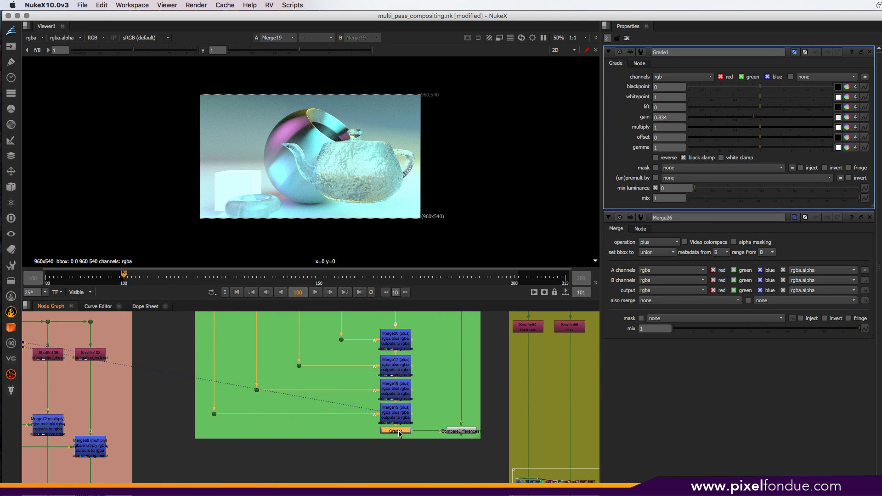
middle_click_drag(439, 363, 440, 429)
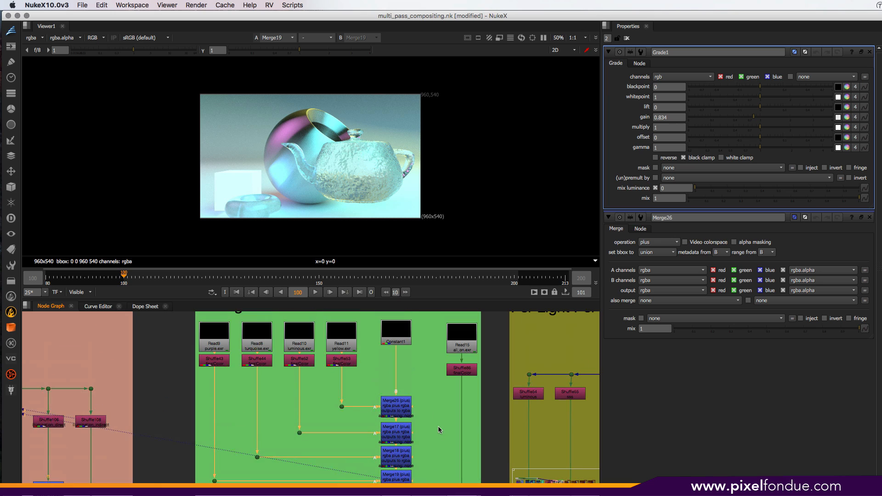
middle_click_drag(232, 339, 244, 360)
left_click_drag(192, 334, 385, 403)
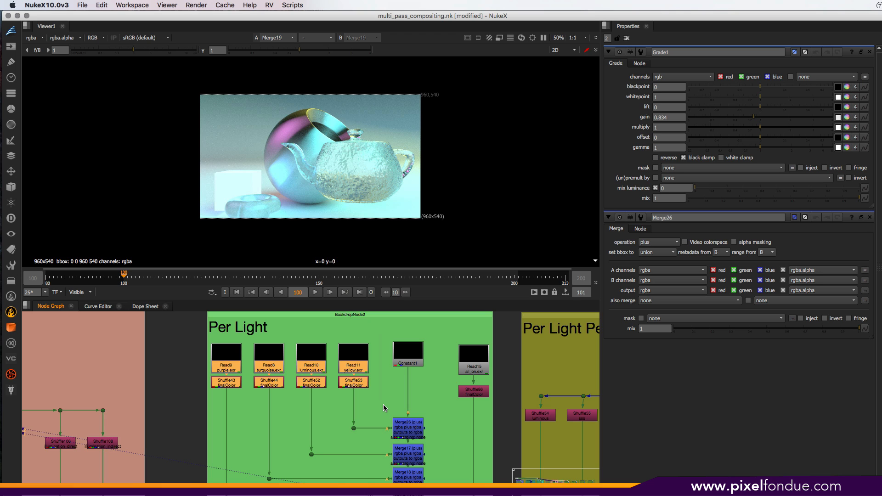
middle_click_drag(322, 473, 307, 457)
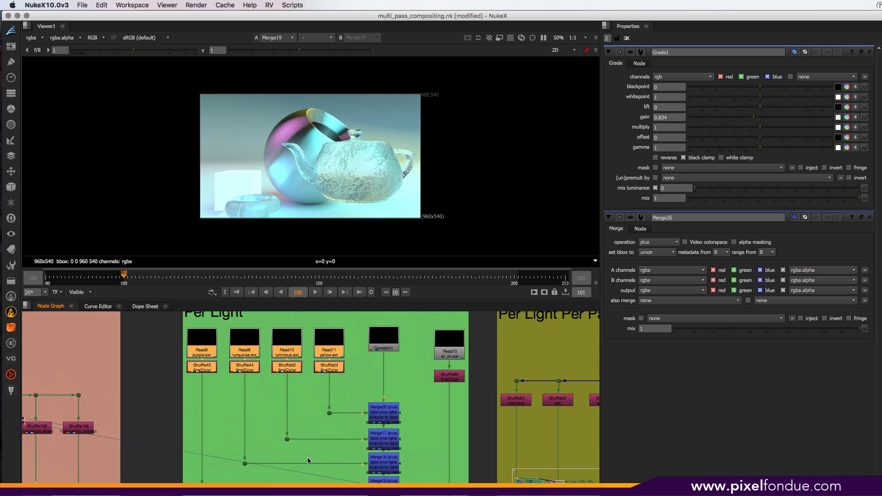
left_click_drag(177, 321, 347, 388)
middle_click_drag(356, 416, 322, 349)
Step: Compare the Grade1 output with the finalColor Shuffle under the all_on.exr Read
left_click(350, 436)
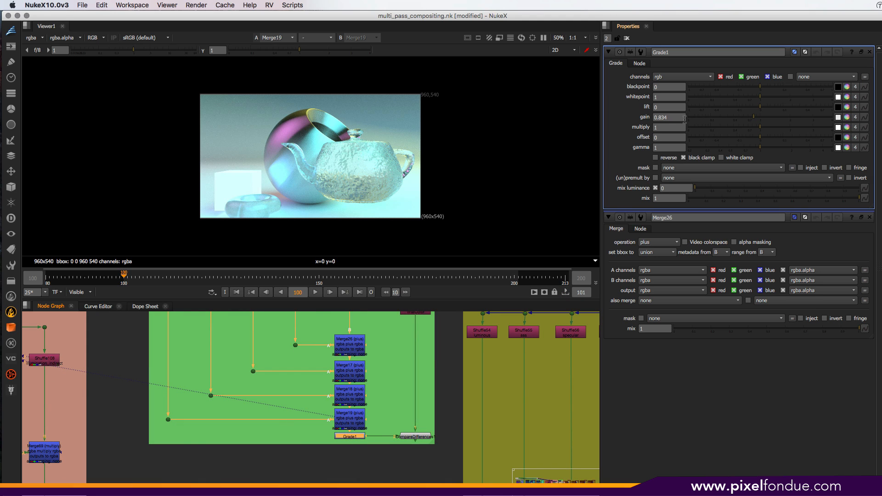
left_click(666, 118)
left_click(347, 436)
key("1")
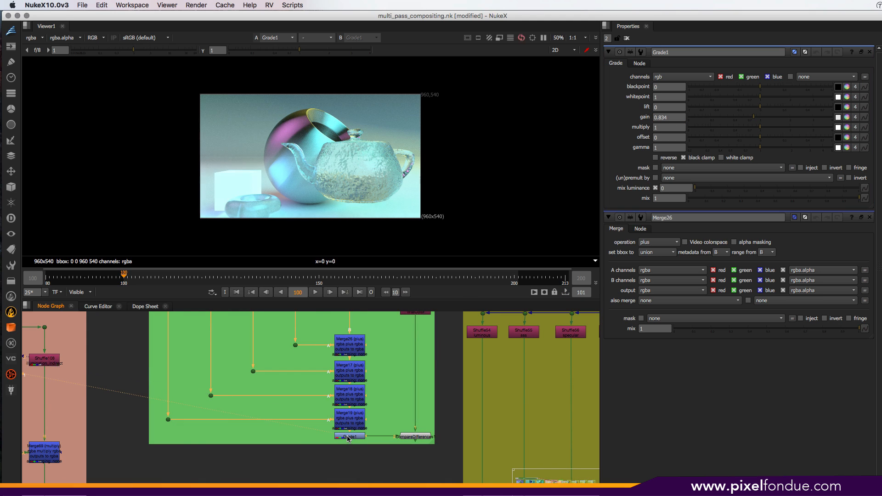
middle_click_drag(409, 327, 413, 397)
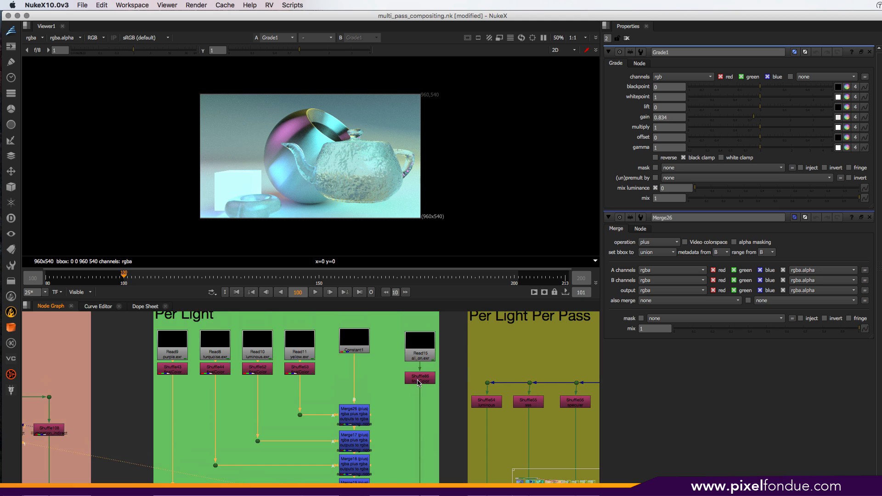
left_click(418, 382)
key("1")
key("1")
Step: Reopen the Merge26 plus node's properties and check its mix slider
middle_click_drag(414, 396, 438, 368)
double_click(378, 388)
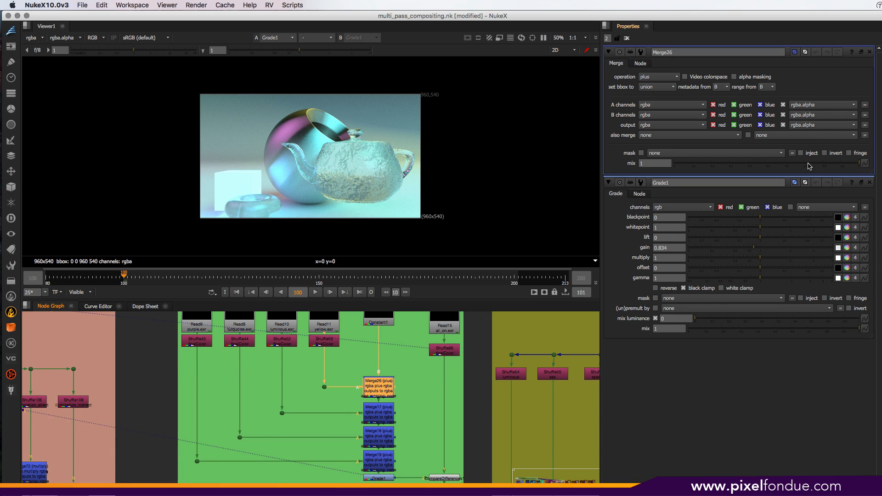
left_click_drag(857, 162, 880, 175)
Step: View the yellow light's Shuffle53 and insert a Grade node between it and Merge26
scroll(328, 381, "up", 5)
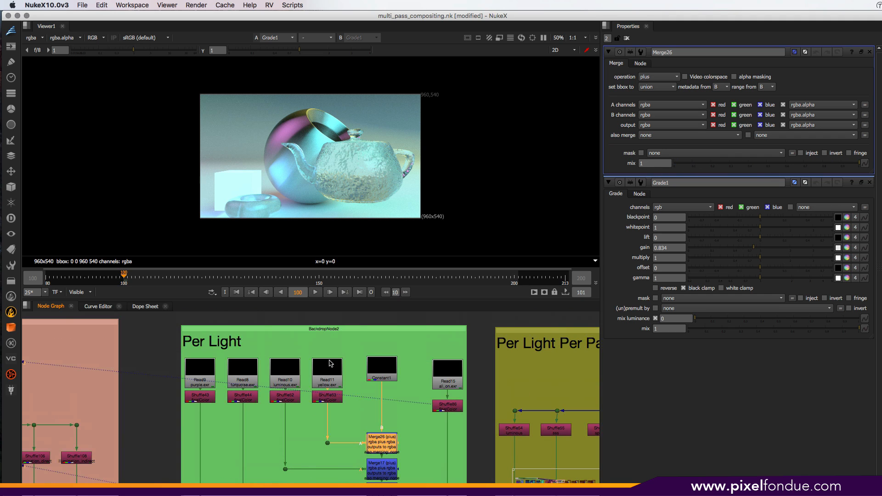
left_click(329, 397)
key("1")
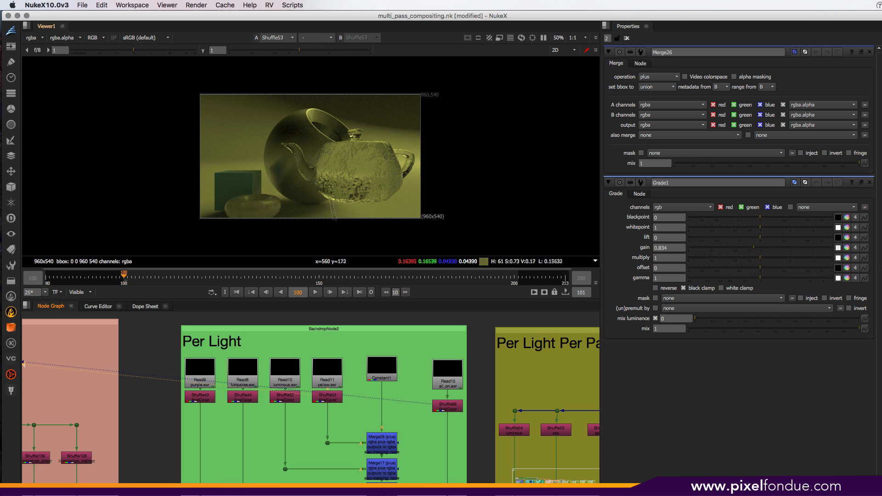
left_click(324, 399)
key("g")
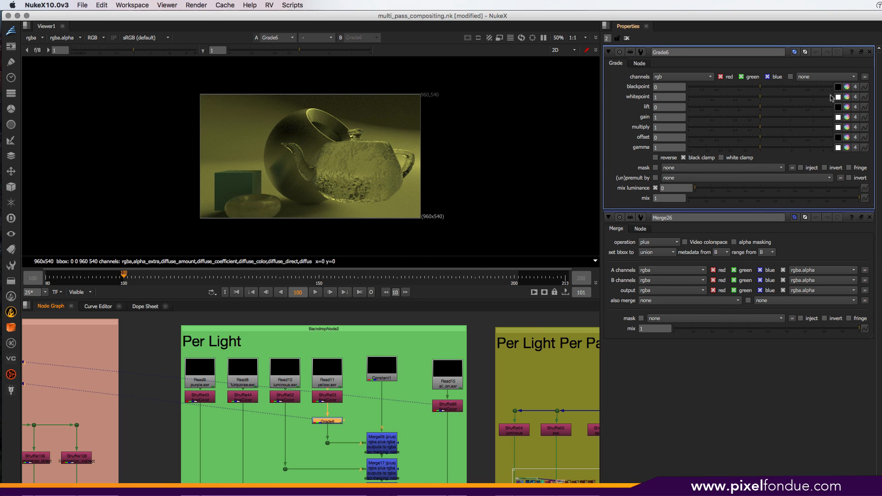
Step: Set the new Grade's green gain to 3.15, view the result through Grade1, and raise the green gain to 3.85
left_click(847, 118)
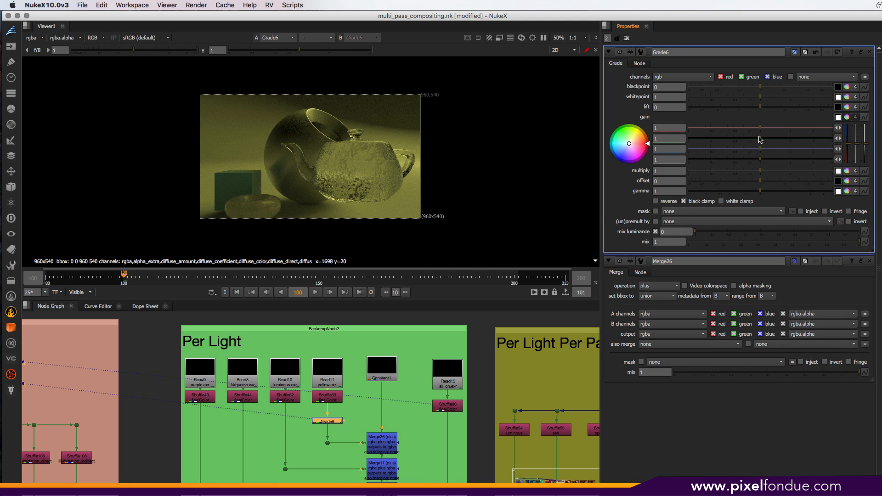
left_click_drag(760, 139, 817, 146)
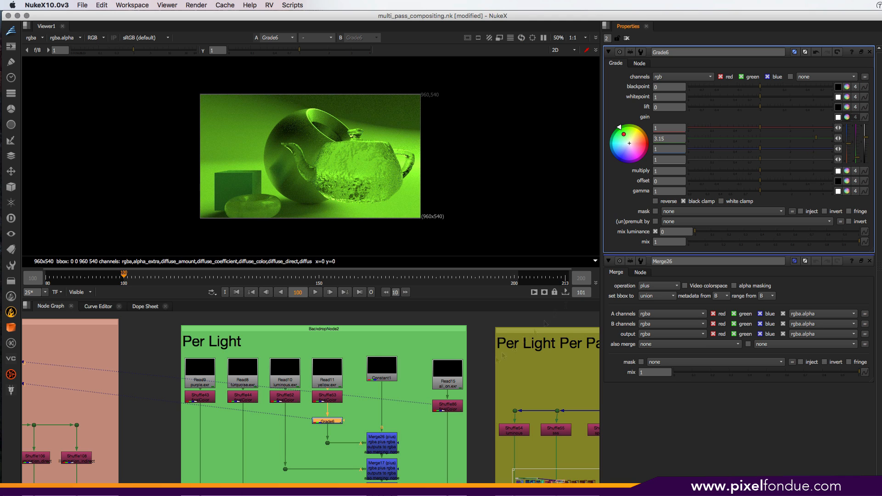
middle_click_drag(404, 468, 400, 387)
left_click(379, 453)
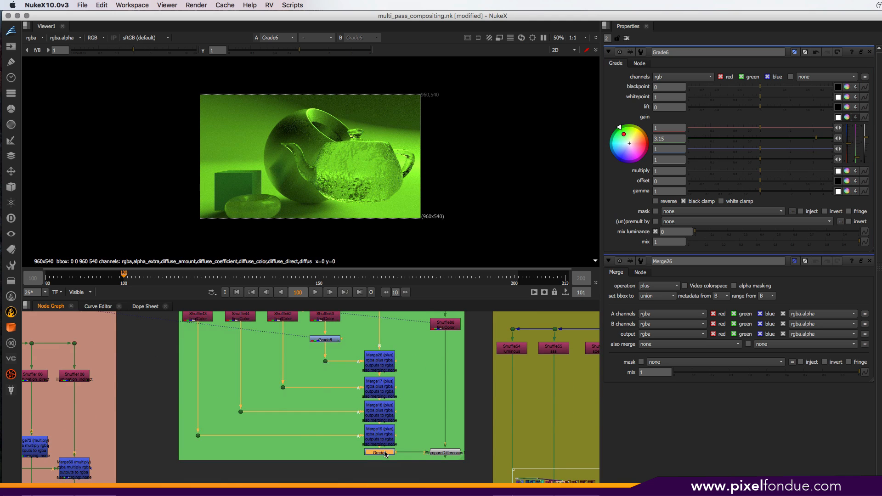
key("1")
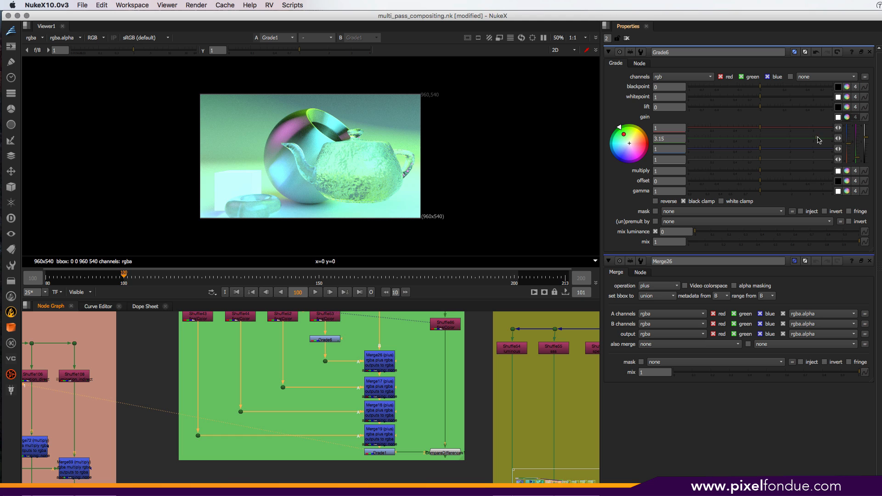
left_click_drag(819, 140, 831, 160)
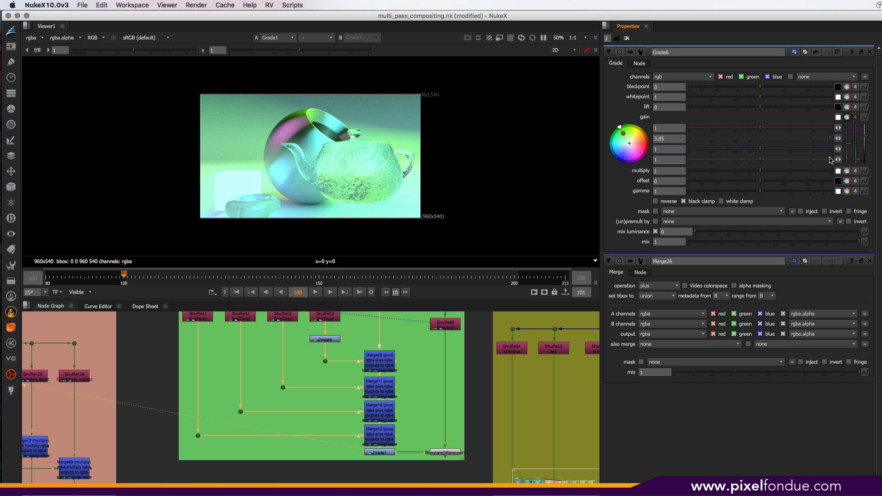
Step: View the yellow light's Grade6 output on its own and compare it with the summed result at Grade1
scroll(404, 415, "up", 5)
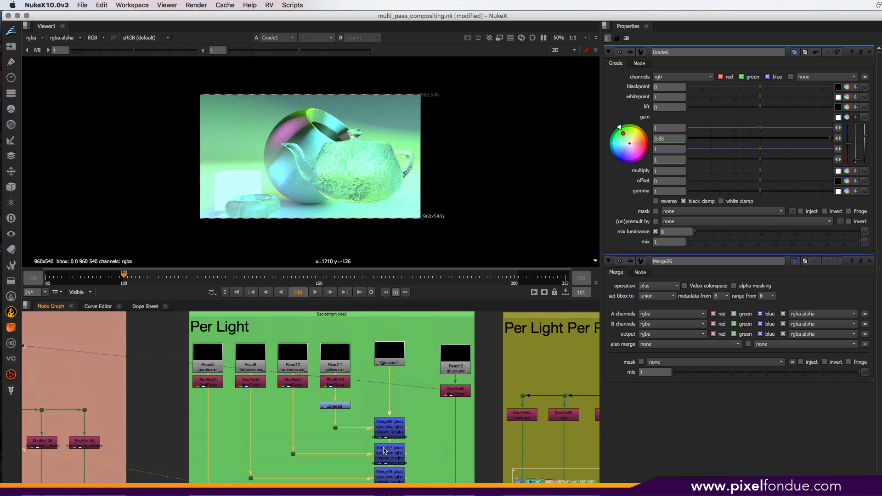
left_click(339, 407)
key("1")
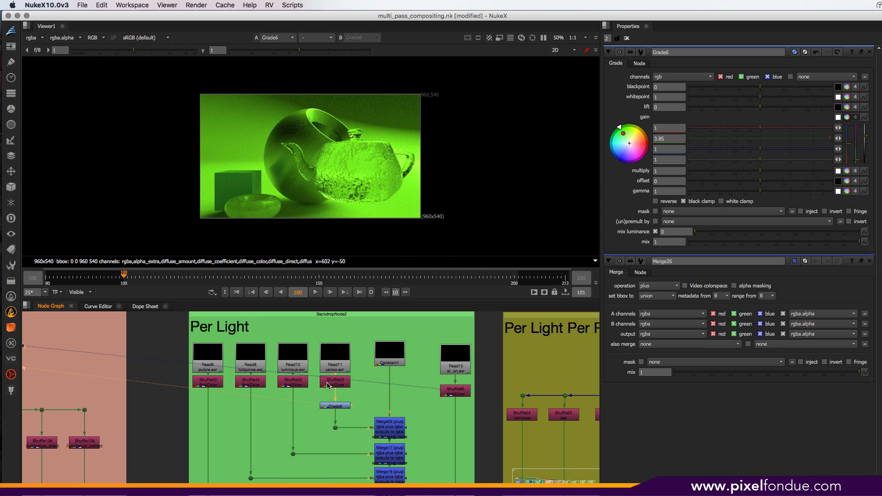
scroll(349, 436, "down", 3)
left_click(368, 455)
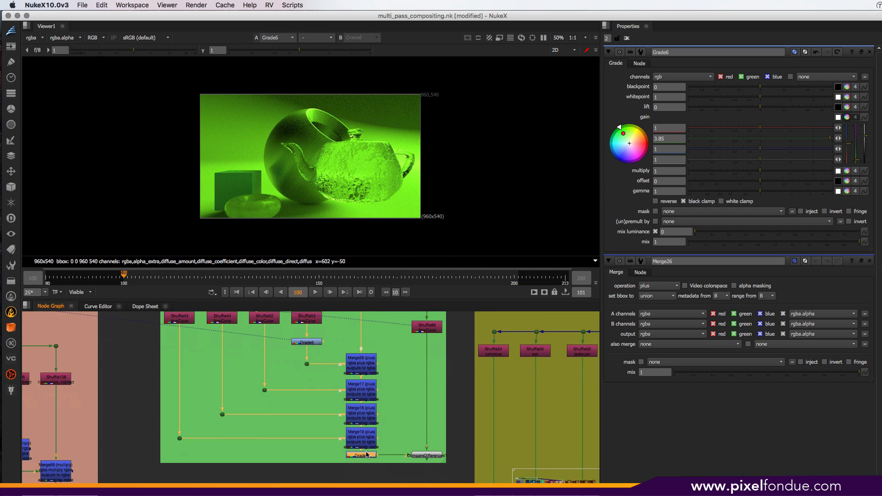
key("1")
middle_click_drag(383, 352, 385, 388)
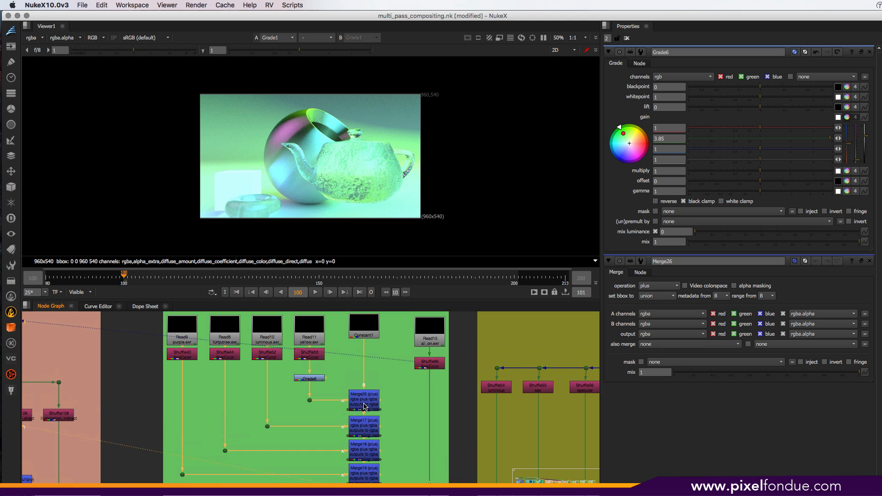
Step: Toggle Grade6 off and on repeatedly to compare its effect on the summed lights
left_click(310, 377)
key("d")
key("d")
key("d")
key("d")
key("d")
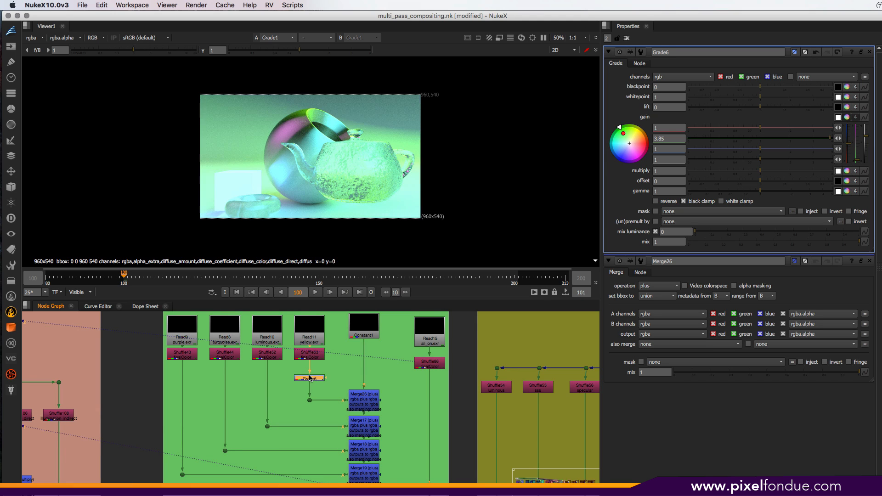
key("d")
Step: Cut Grade6 out of the yellow light branch, paste it below the luminous light's Shuffle52, and delete that copy
key("super+x")
left_click(278, 359)
key("super+v")
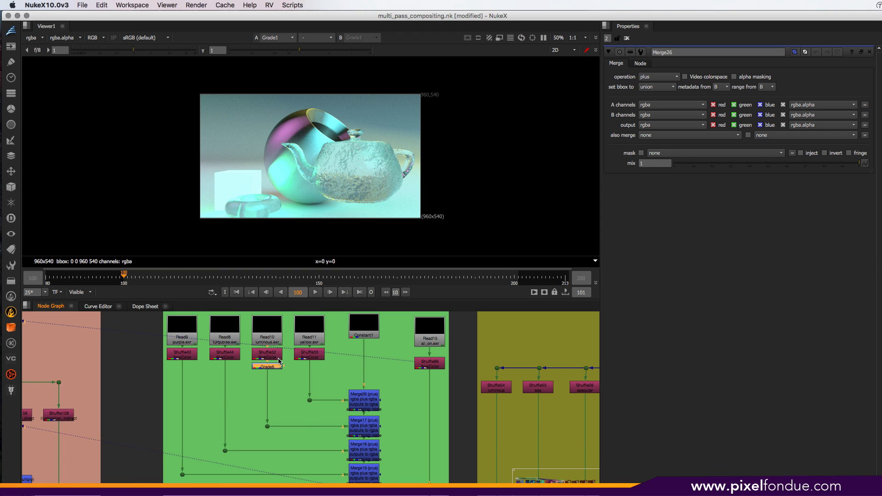
key("Delete")
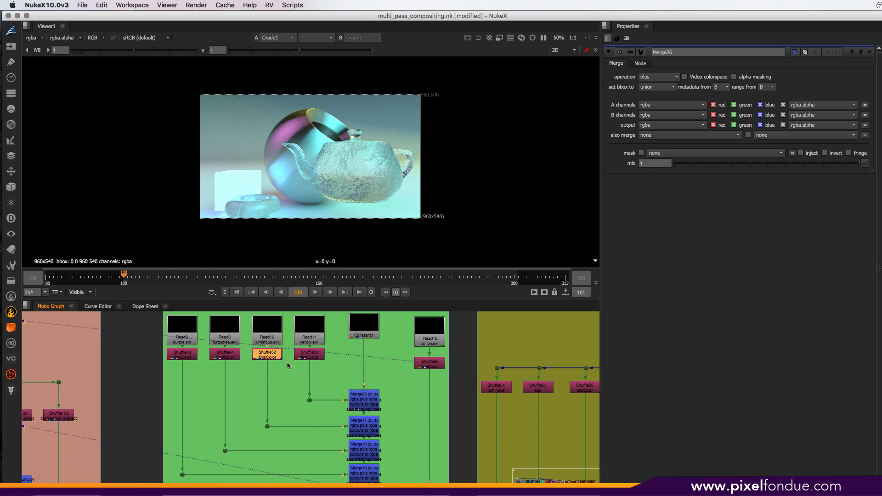
Step: View the yellow light's Shuffle53 up close, followed by the luminous light's Shuffle52 as a full frame
left_click(305, 355)
key("1")
scroll(341, 142, "up", 8)
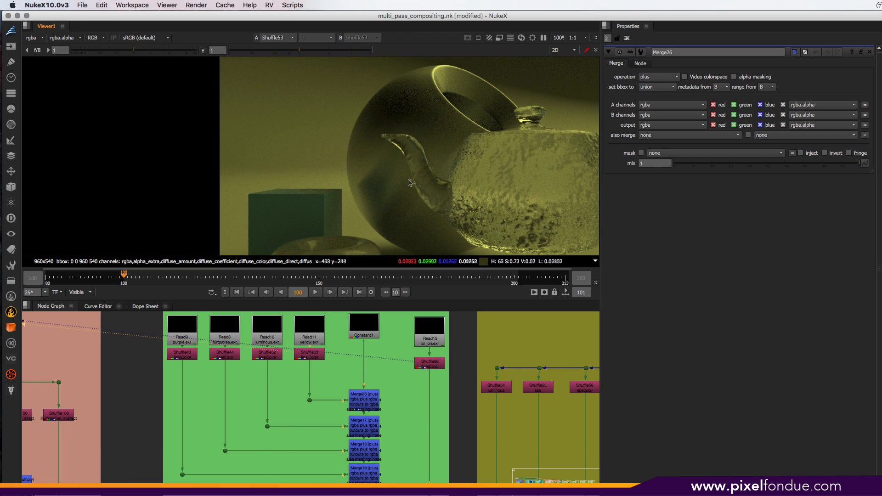
middle_click_drag(184, 174, 347, 227)
left_click(275, 353)
key("1")
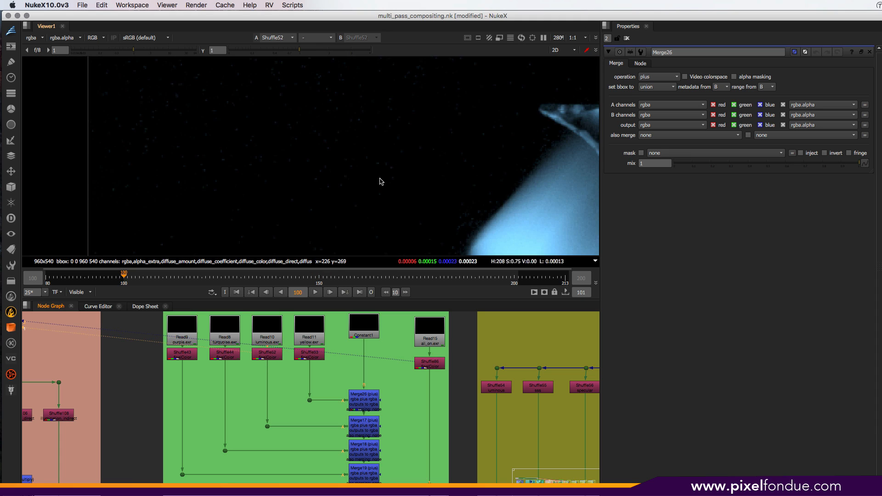
key("f")
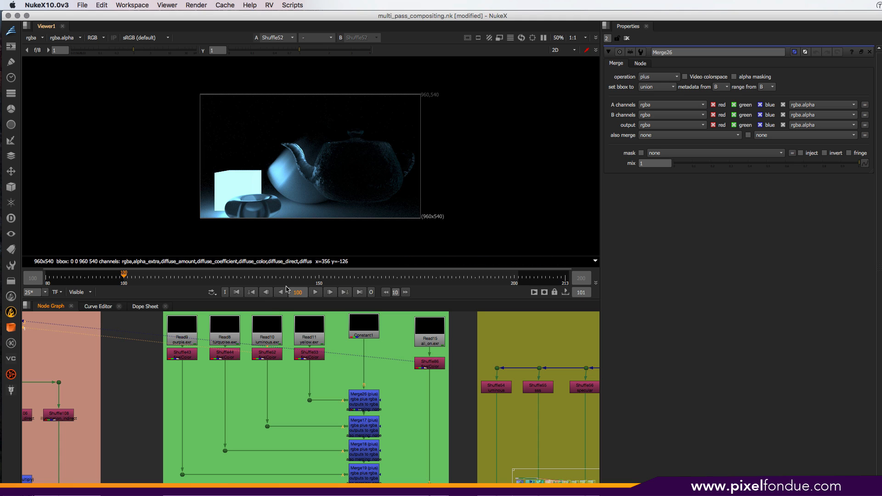
Step: View the turquoise light's Shuffle44 and inspect the cube and glass ring up close
left_click(225, 356)
key("1")
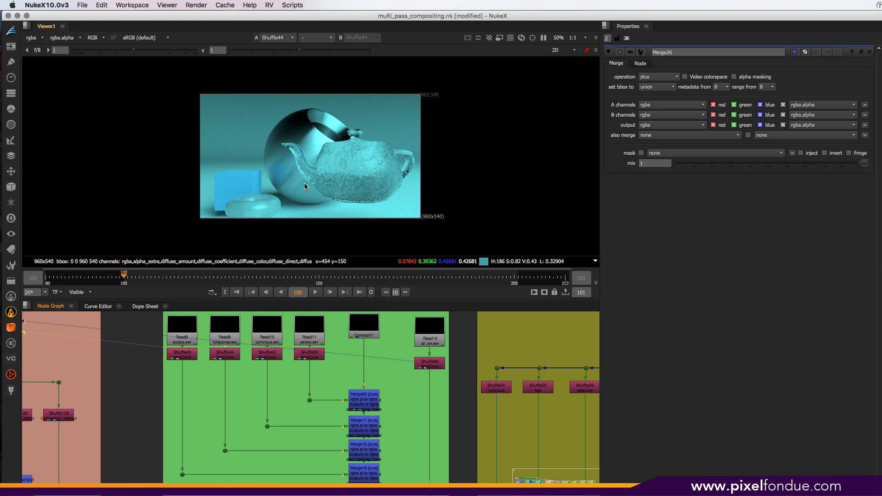
key("plus")
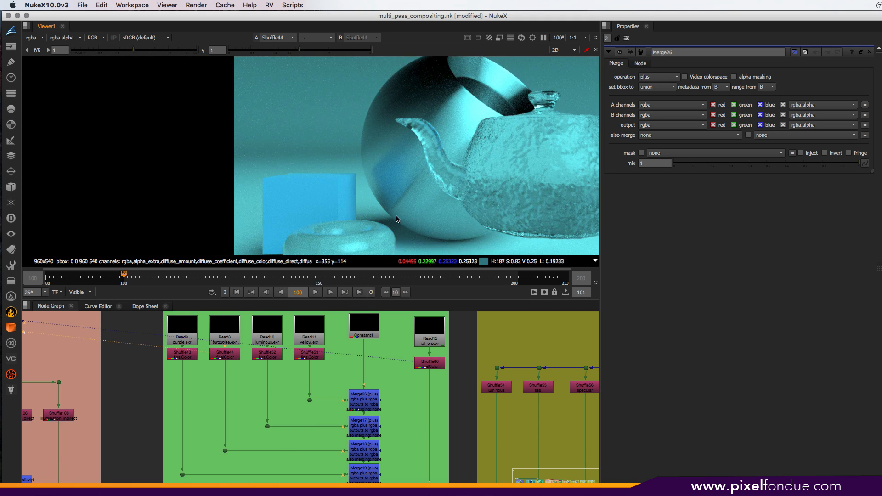
key("plus")
middle_click_drag(396, 215, 423, 148)
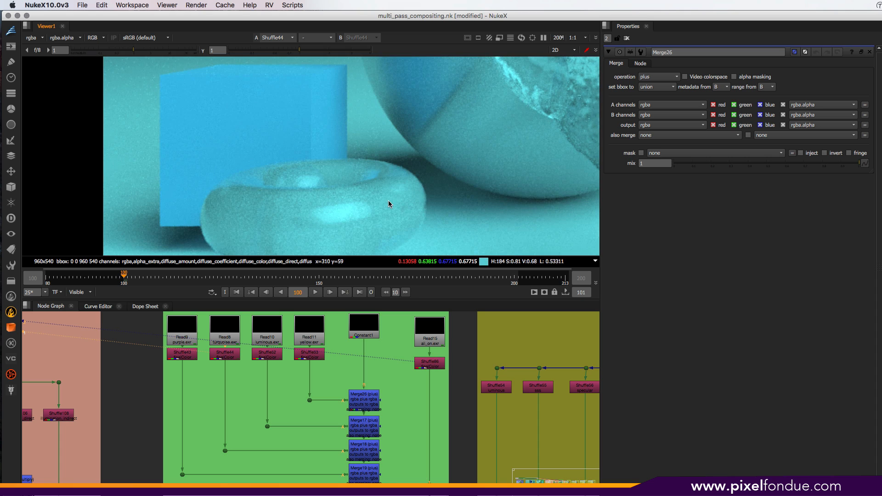
middle_click_drag(388, 202, 270, 181)
Step: View the purple light's Shuffle43 and compare it with the full summed image at Grade1
left_click(191, 357)
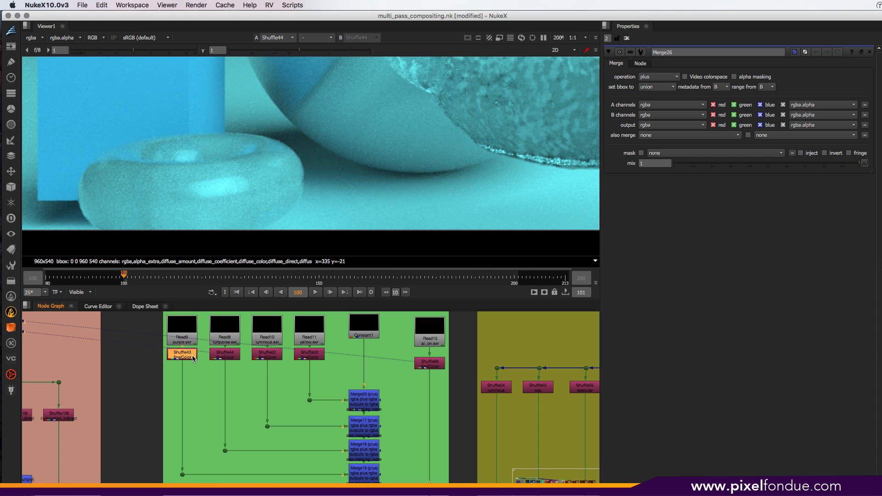
key("1")
middle_click_drag(353, 450, 330, 376)
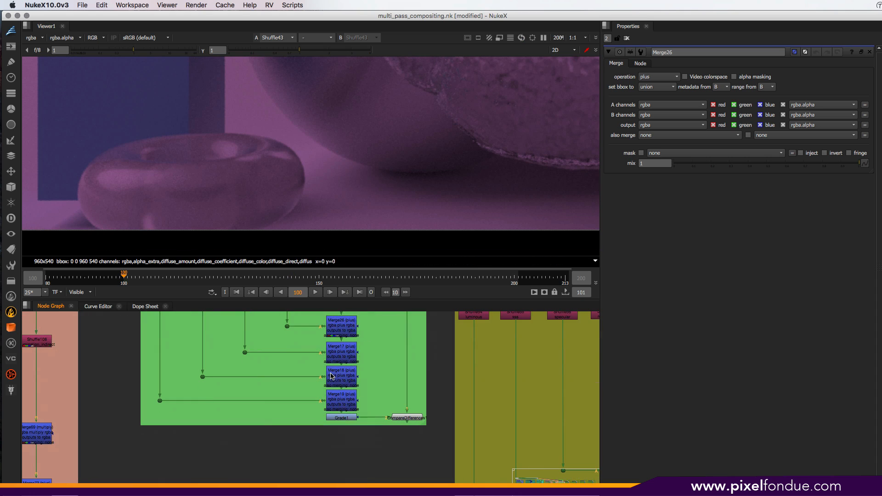
left_click(340, 419)
key("1")
scroll(393, 142, "down", 4)
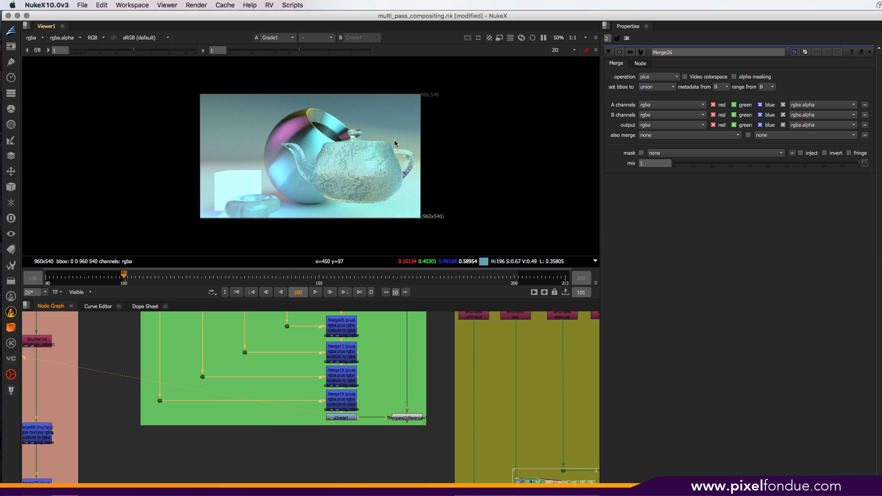
Step: View the purple light's diffuse_direct at Merge20 and the added diffuse_indirect at Merge21 in the Per Light Per Pass section
scroll(464, 393, "down", 3)
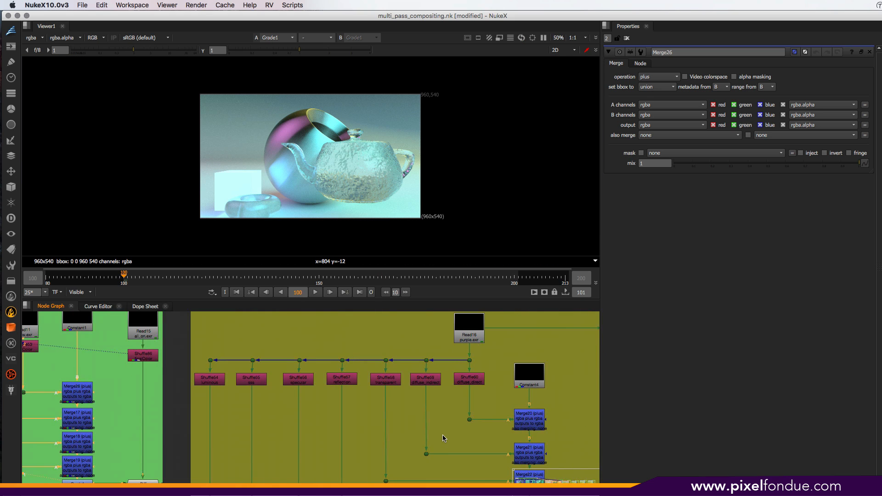
scroll(442, 434, "down", 2)
scroll(443, 435, "up", 4)
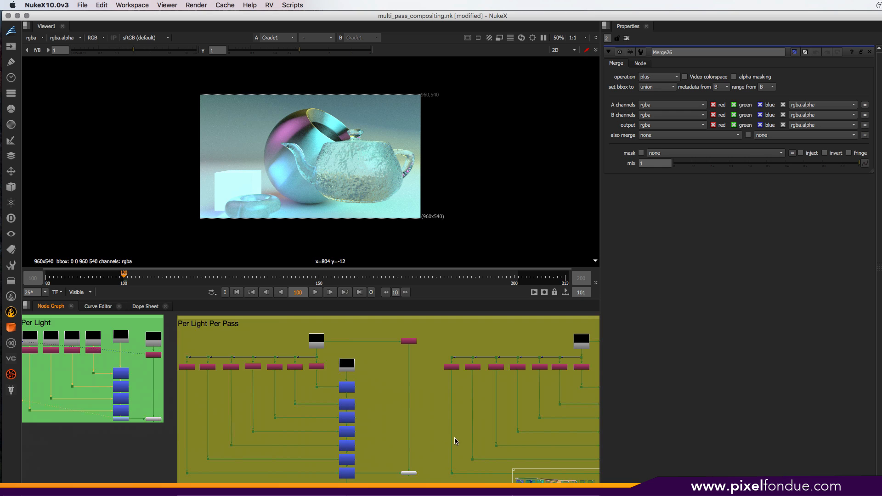
middle_click_drag(456, 440, 372, 414)
scroll(348, 427, "down", 3)
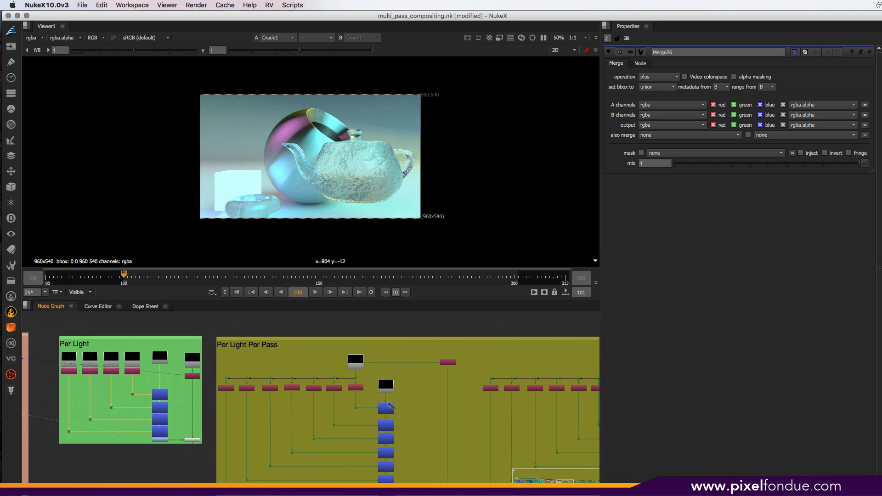
scroll(386, 405, "up", 5)
left_click(389, 421)
key("1")
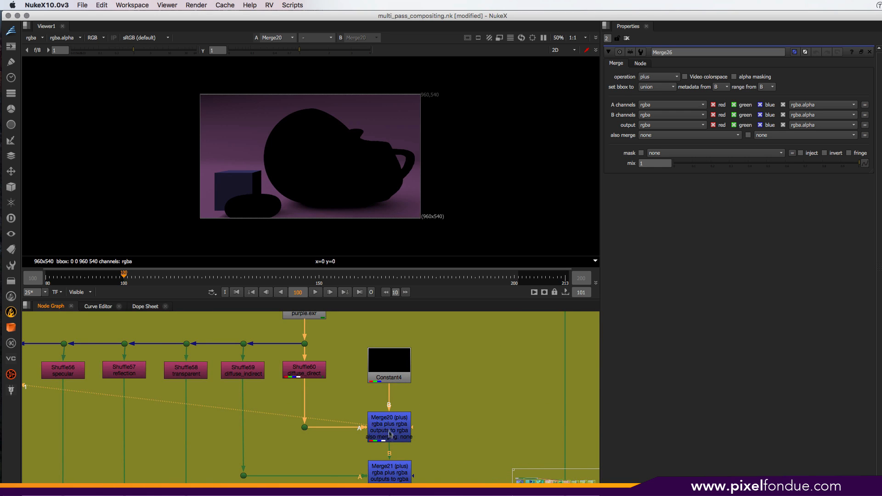
middle_click_drag(390, 439, 387, 370)
left_click(389, 406)
key("1")
Step: View the purple light's accumulating passes one by one through Merge22, Merge23, Merge24, Merge25 and Merge29
middle_click_drag(390, 433, 391, 341)
left_click(392, 387)
key("1")
left_click(392, 372)
key("1")
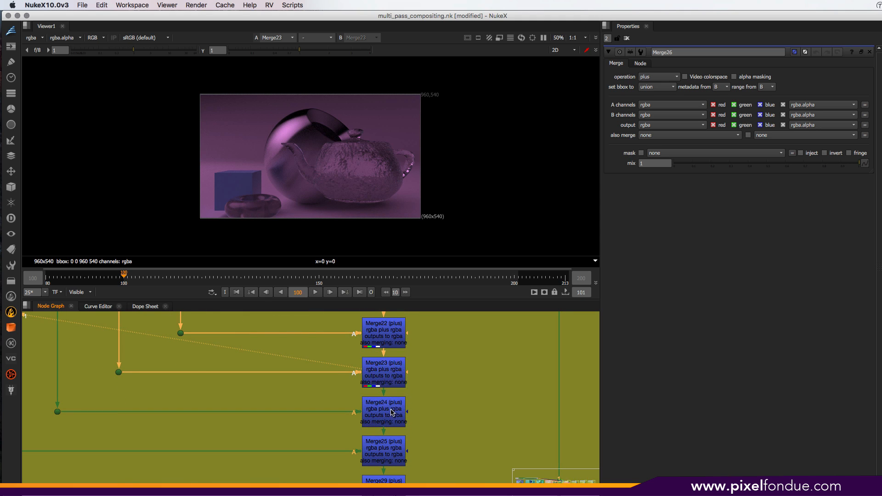
left_click(393, 412)
key("1")
middle_click_drag(390, 434, 387, 381)
left_click(385, 401)
key("1")
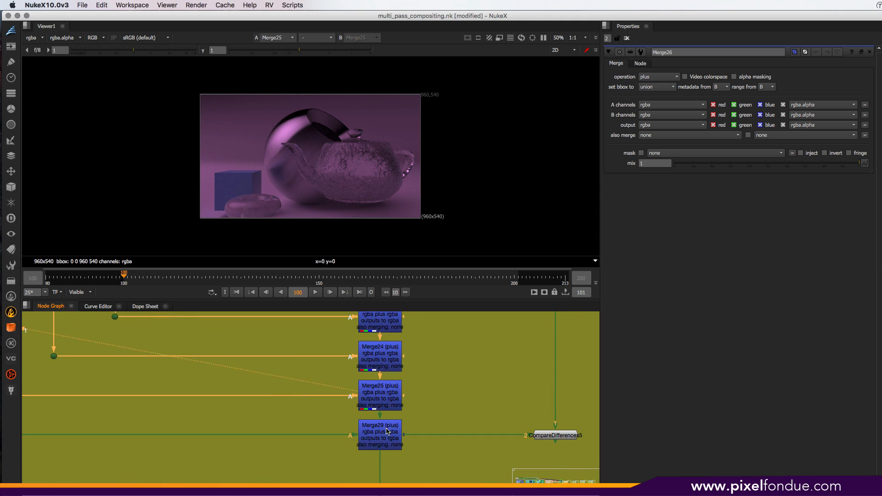
left_click(387, 430)
key("1")
Step: Examine how the four per-light pass stacks feed the final merge column in the Per Light Per Pass section
scroll(398, 432, "down", 10)
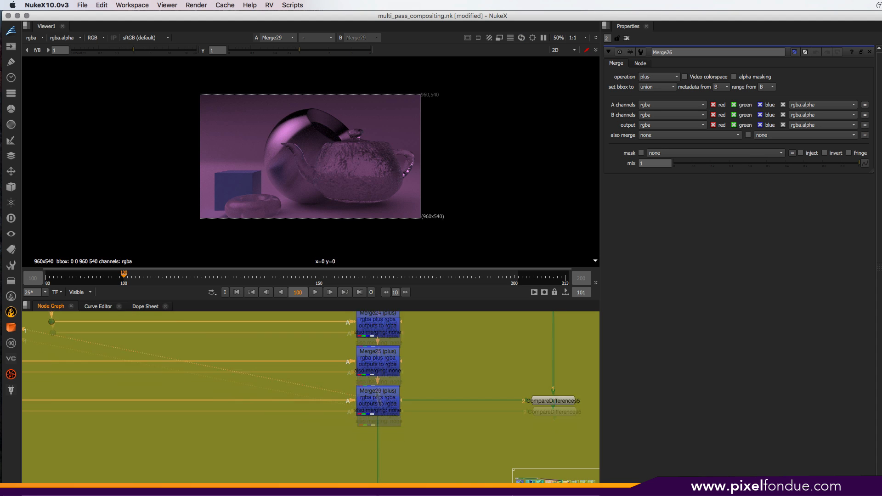
scroll(431, 445, "up", 6)
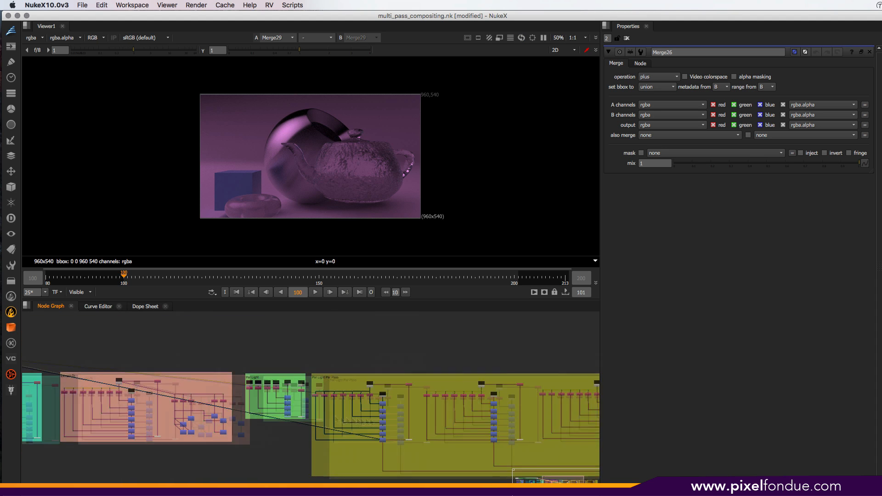
middle_click_drag(439, 423, 386, 423)
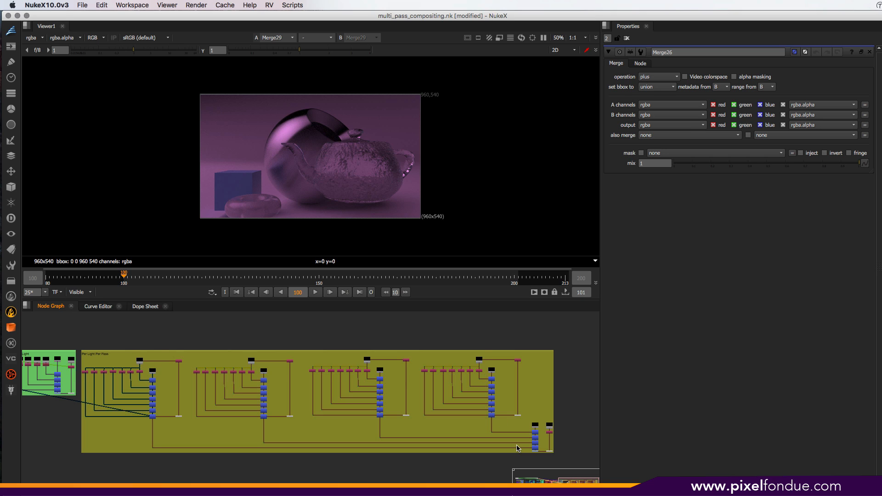
scroll(517, 448, "up", 5)
middle_click_drag(556, 435, 395, 408)
mouse_move(358, 347)
left_mouse_down()
mouse_move(394, 399)
mouse_move(346, 349)
mouse_move(370, 350)
left_mouse_up()
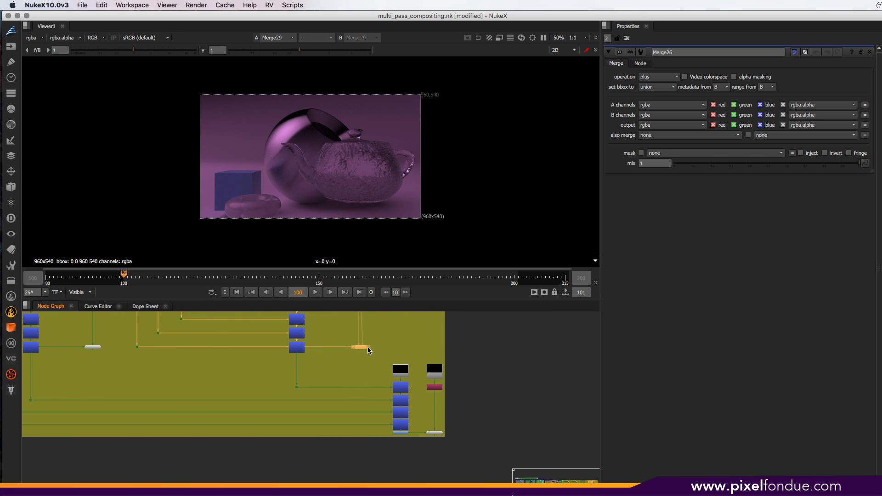
left_click(301, 351)
left_click(400, 387)
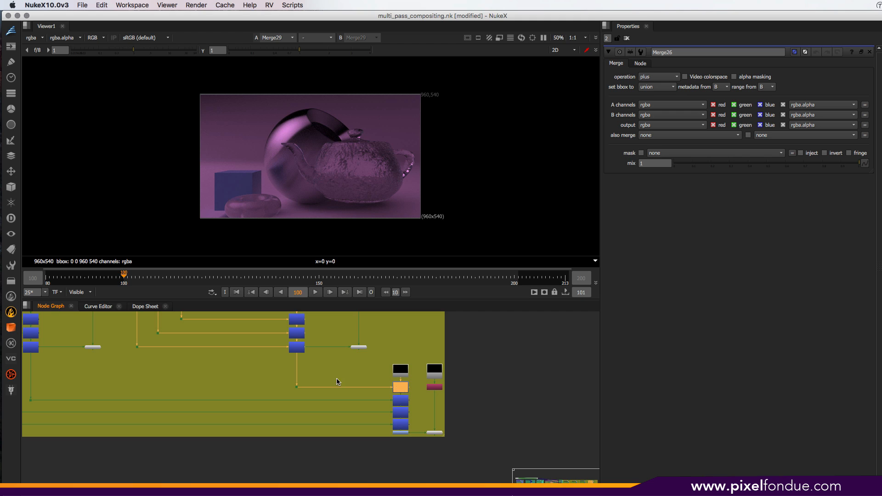
Step: Review the whole Per Light Per Pass backdrop and go back to the Common Additive Passes backdrop
scroll(338, 381, "down", 8)
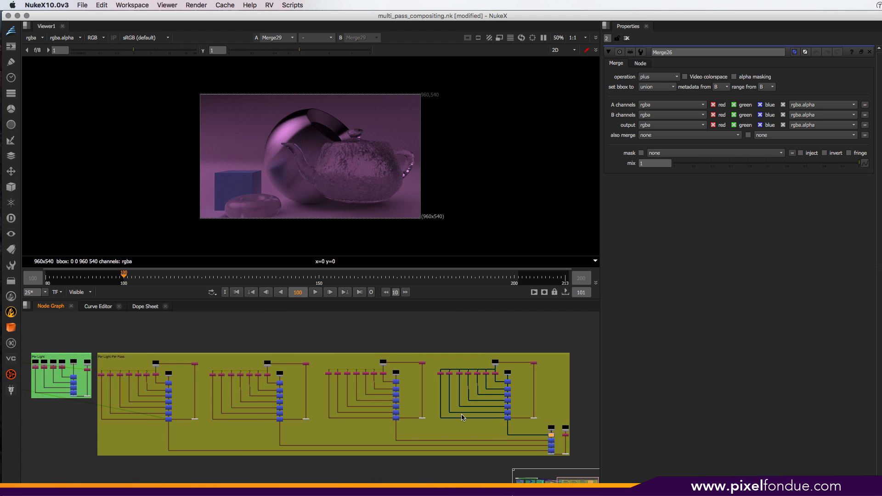
middle_click_drag(462, 417, 424, 412)
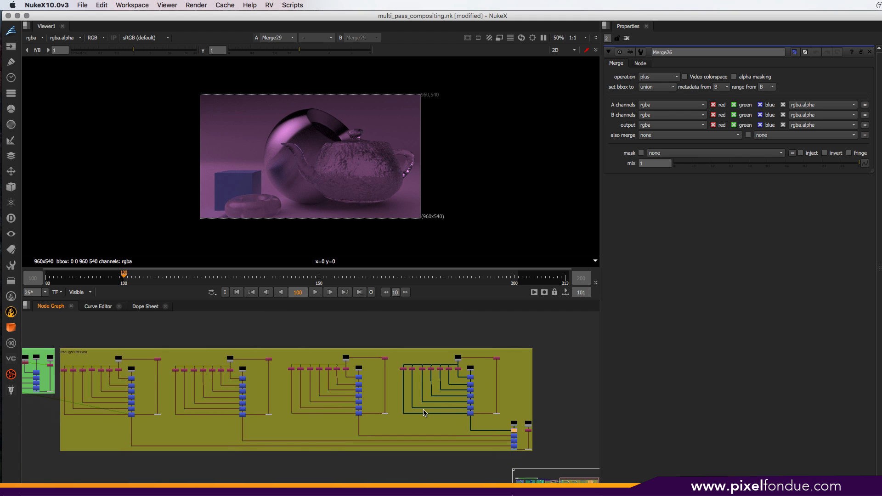
left_click(291, 351)
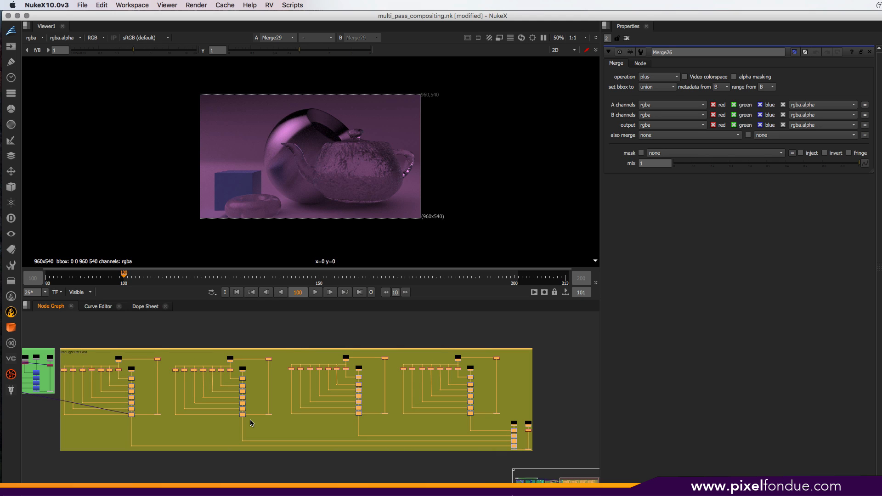
mouse_move(251, 423)
middle_mouse_down()
mouse_move(321, 425)
mouse_move(421, 468)
mouse_move(467, 467)
middle_mouse_up()
middle_click_drag(252, 466, 321, 459)
middle_click_drag(90, 399, 261, 396)
left_click(199, 375)
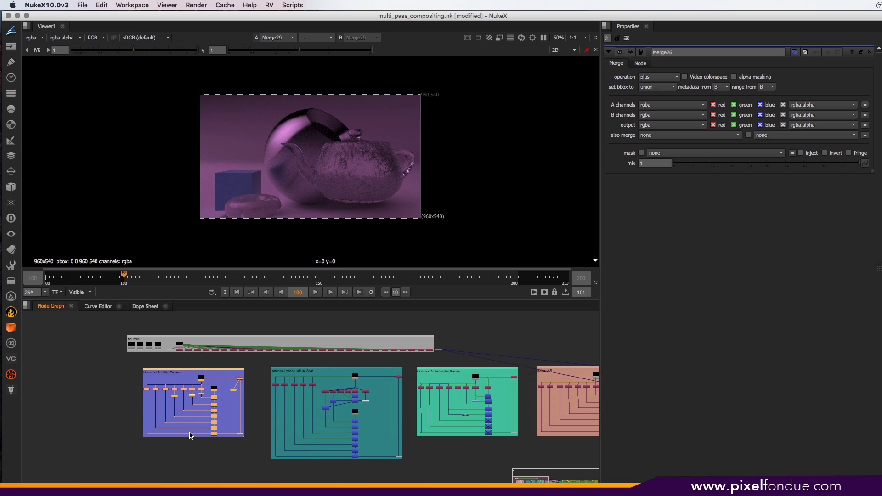
Step: Review the backdrops from Additive Passes Diffuse Split through Per Light and return to the Common Additive Passes section
middle_click_drag(524, 406, 339, 412)
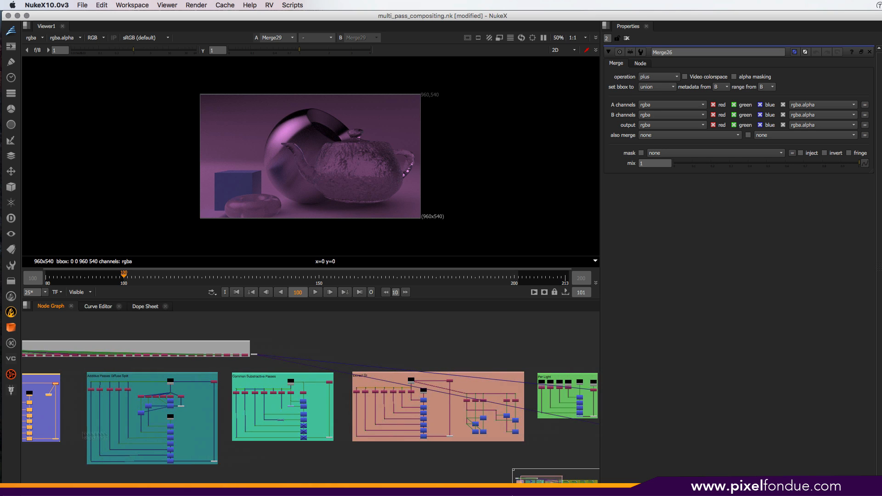
left_click(566, 376)
middle_click_drag(565, 390, 493, 398)
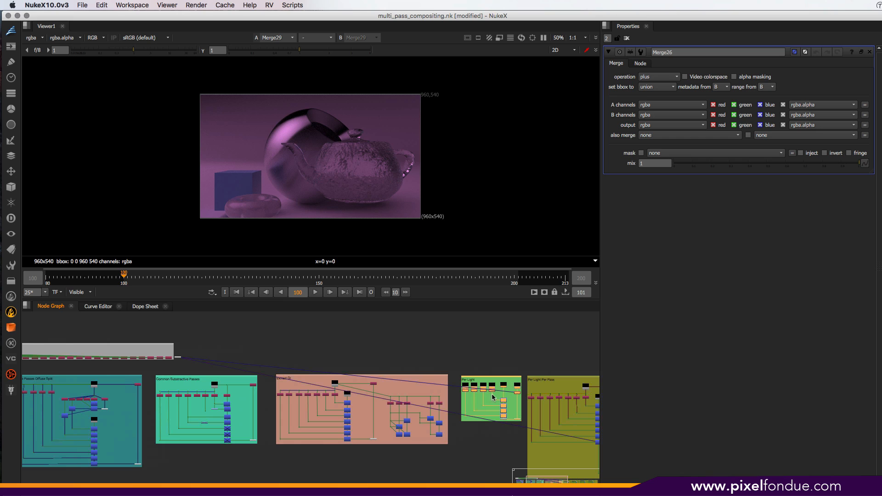
left_click(486, 369)
left_click(493, 377)
middle_click_drag(280, 412, 582, 447)
scroll(515, 444, "up", 5)
scroll(457, 448, "down", 6)
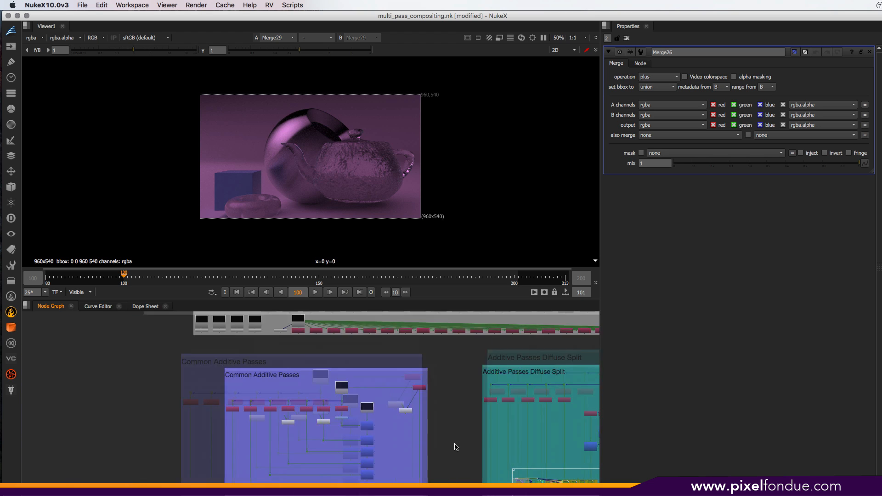
middle_click_drag(456, 447, 427, 432)
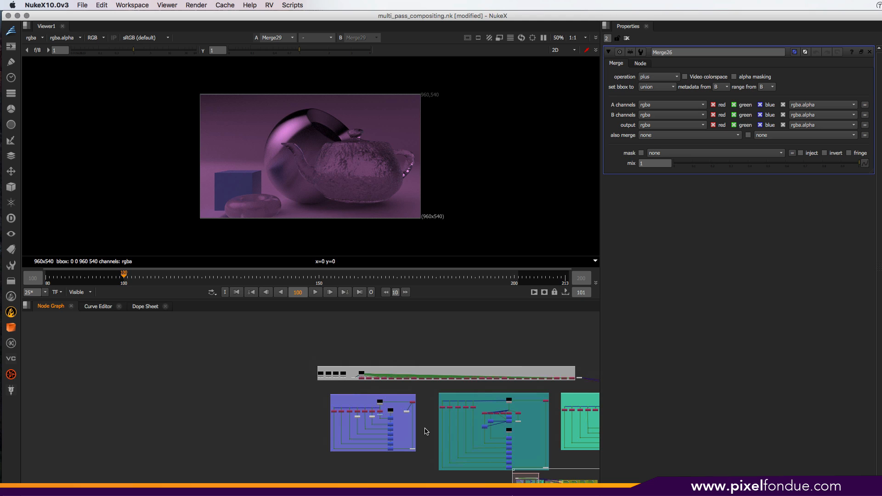
Step: Review the section backdrops from Common Additive Passes through Per Light Per Pass and return to the start of the row
scroll(426, 432, "up", 2)
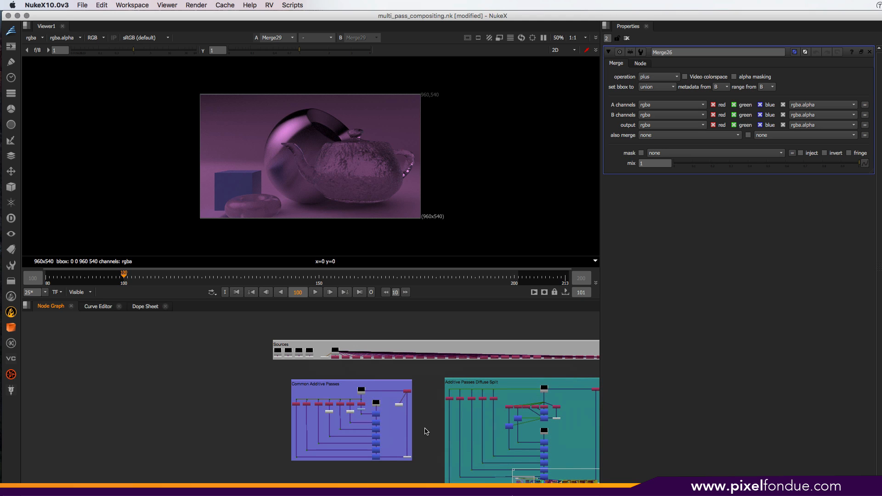
left_click(373, 383)
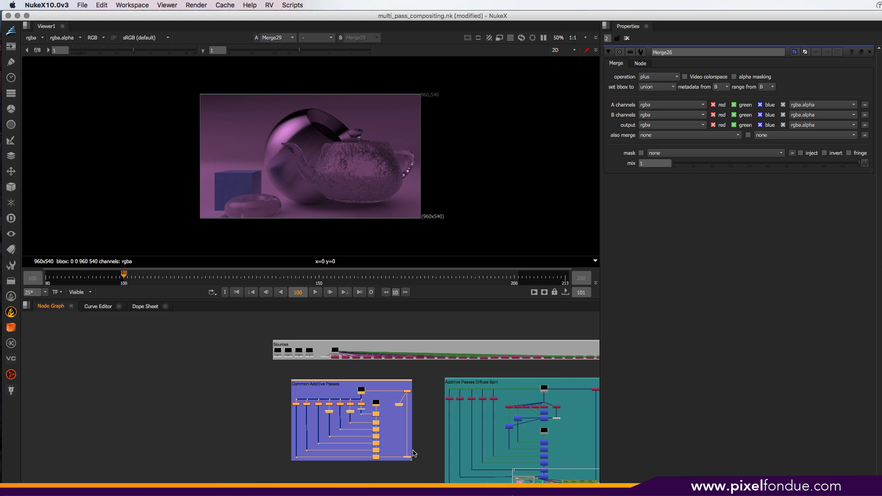
middle_click_drag(427, 439, 236, 431)
middle_click_drag(458, 434, 403, 440)
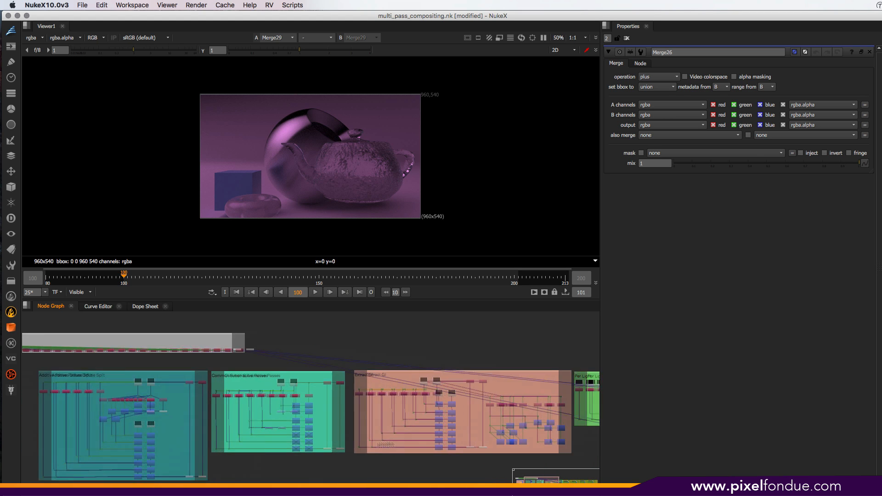
middle_click_drag(551, 443, 437, 444)
middle_click_drag(523, 445, 293, 441)
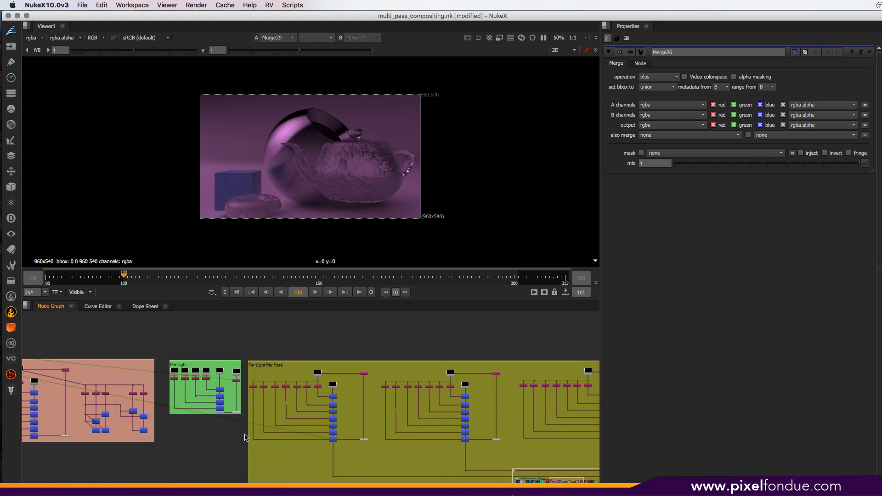
middle_click_drag(429, 448, 408, 438)
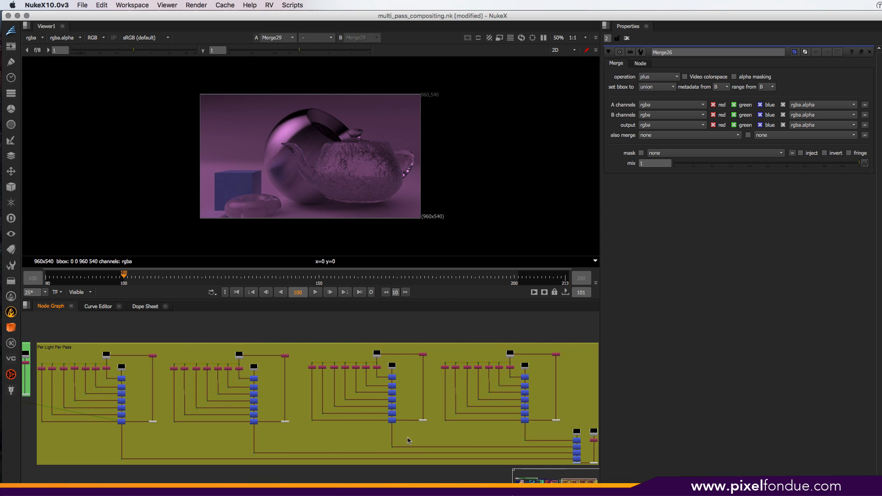
middle_click_drag(467, 434, 454, 435)
middle_click_drag(156, 435, 643, 435)
middle_click_drag(177, 437, 416, 450)
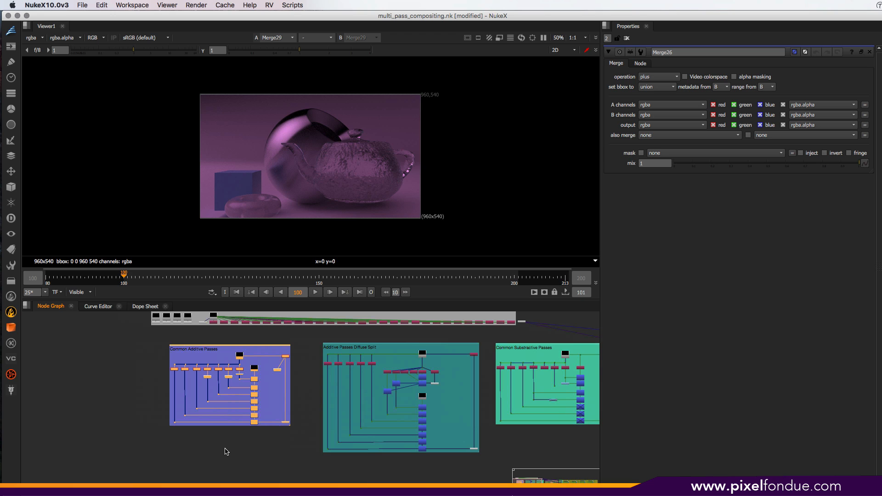
Step: Examine the shuffle, denoise and merge nodes inside the Common Additive Passes section
scroll(224, 451, "up", 5)
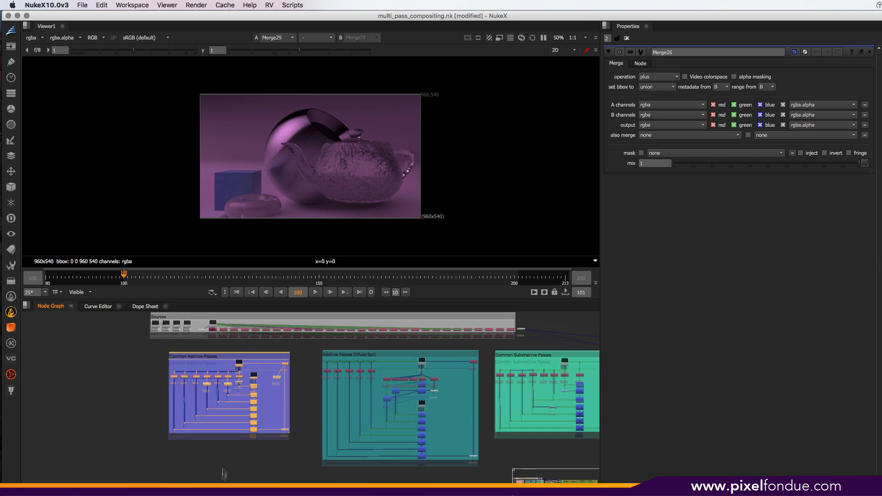
left_click(329, 420)
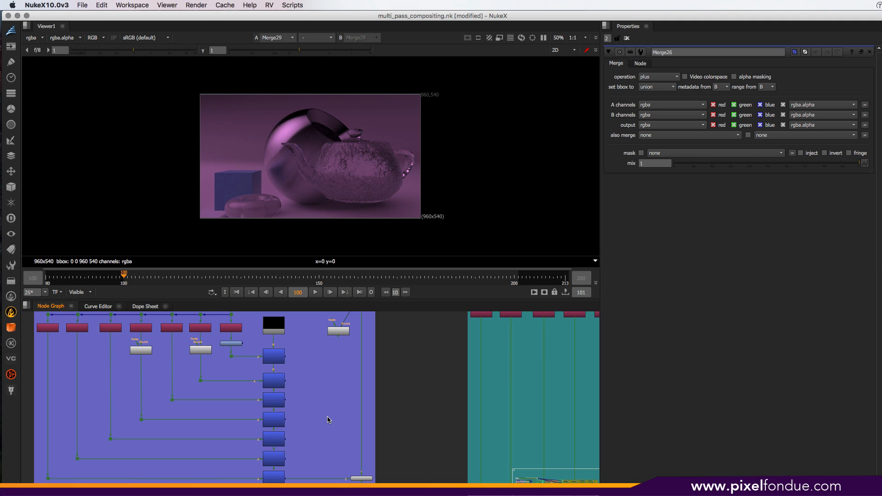
scroll(329, 420, "down", 5)
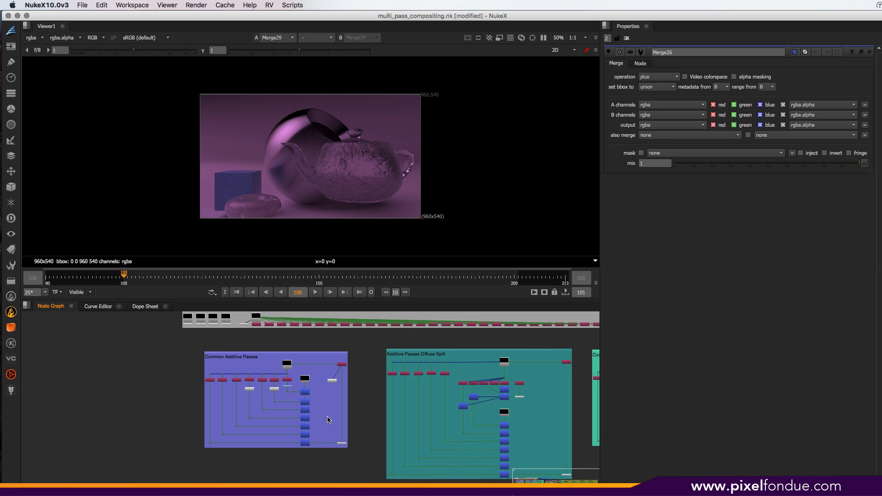
scroll(317, 430, "up", 3)
scroll(316, 439, "up", 5)
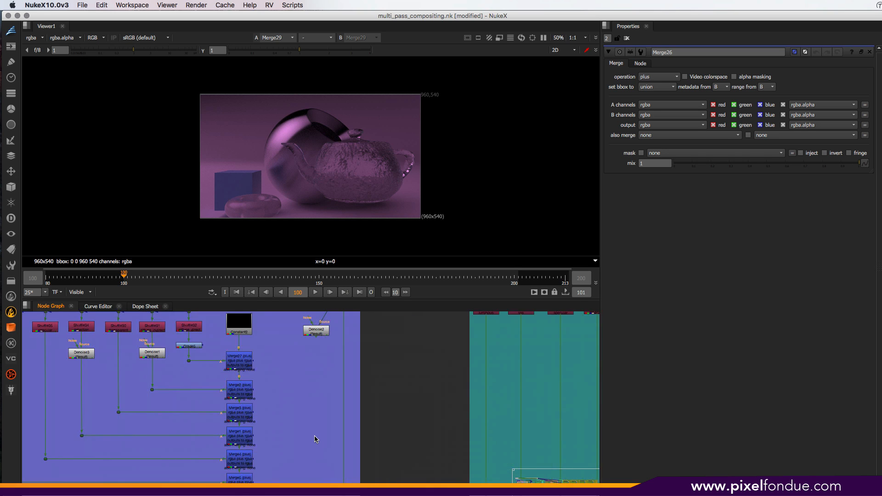
scroll(316, 438, "down", 8)
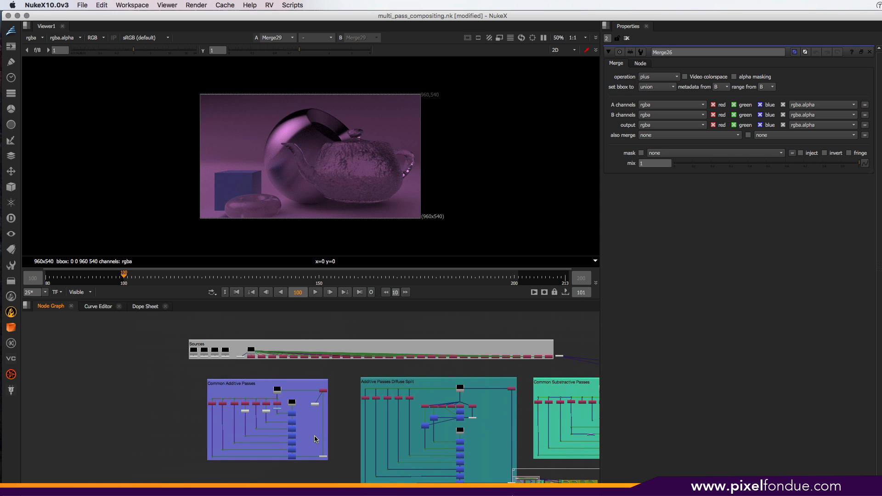
scroll(316, 439, "up", 2)
scroll(316, 439, "down", 4)
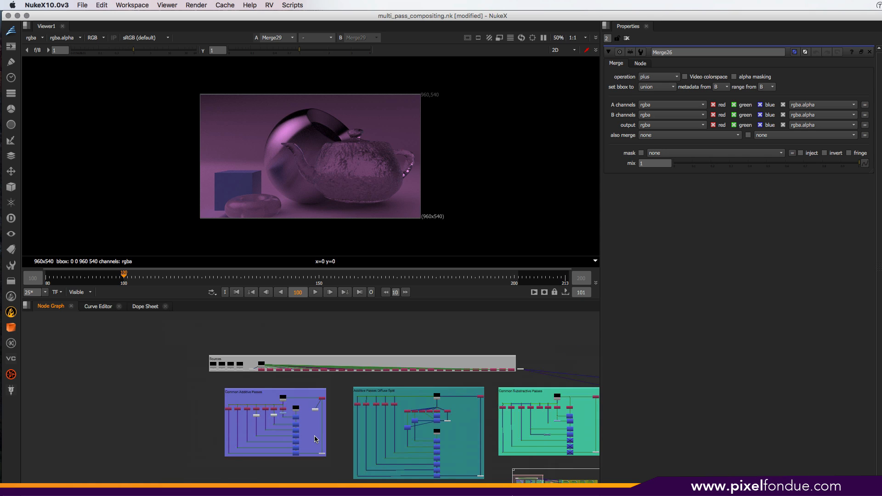
Step: Single out the Common Additive Passes and Per Light backdrops, and survey the sections between them
left_click(273, 392)
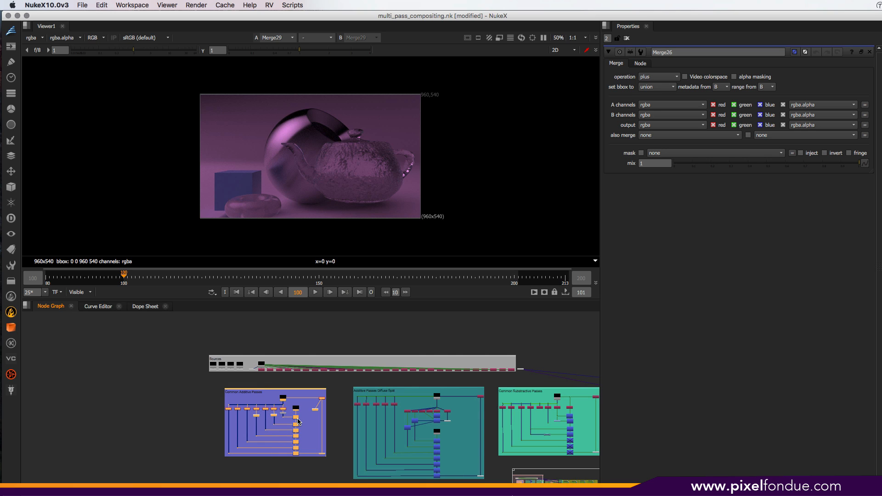
mouse_move(377, 419)
middle_mouse_down()
mouse_move(152, 404)
mouse_move(316, 419)
mouse_move(180, 428)
middle_mouse_up()
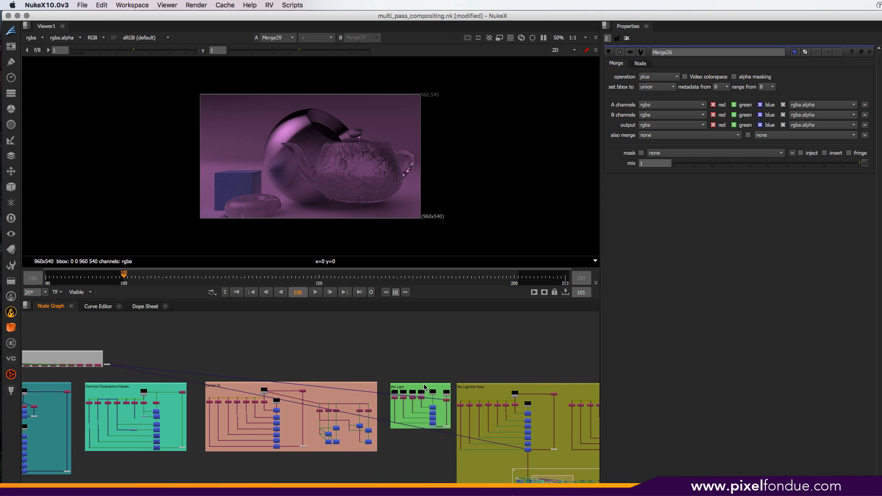
left_click(425, 385)
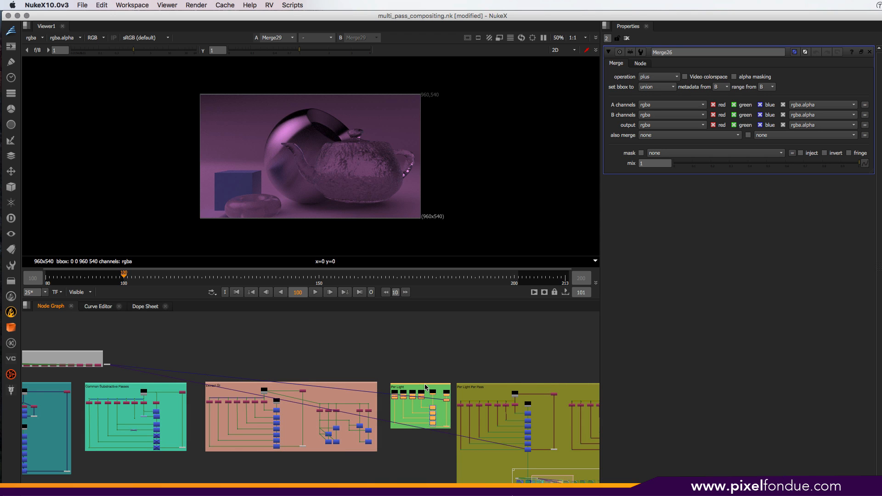
middle_click_drag(230, 452, 393, 451)
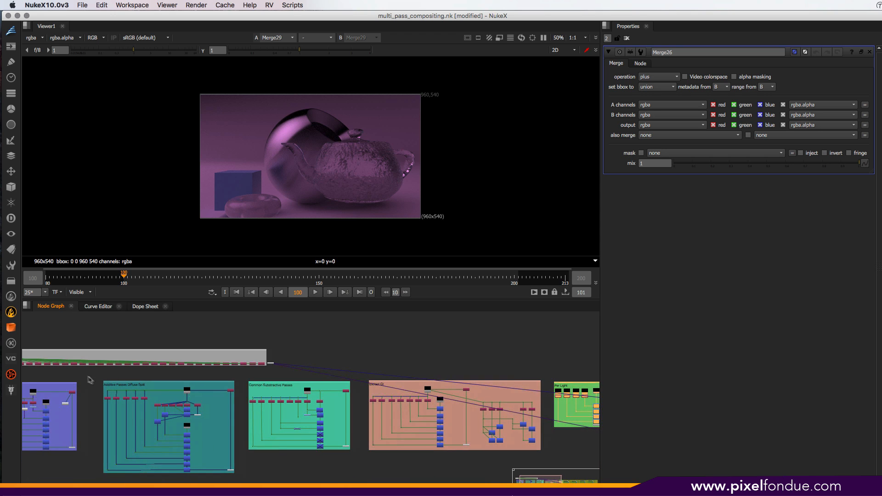
left_click_drag(89, 380, 547, 481)
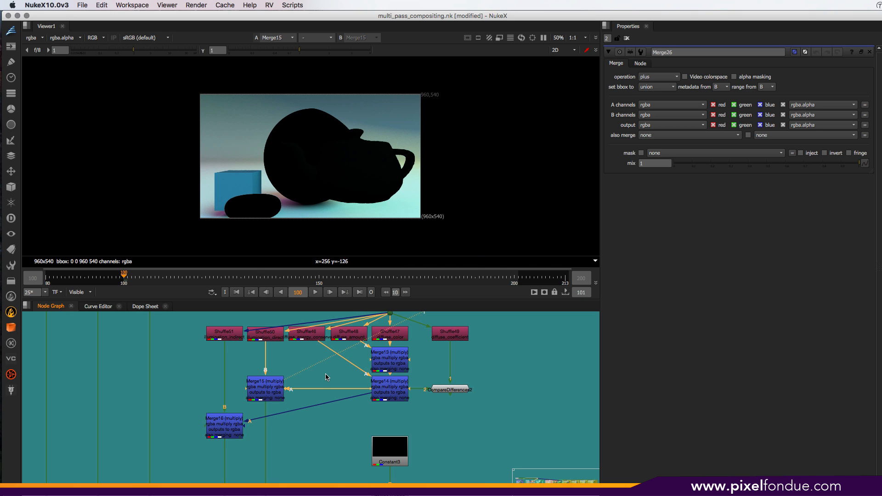
Step: View the final merge of the Additive Passes Diffuse Split section, Merge12, in the viewer
scroll(325, 377, "down", 10)
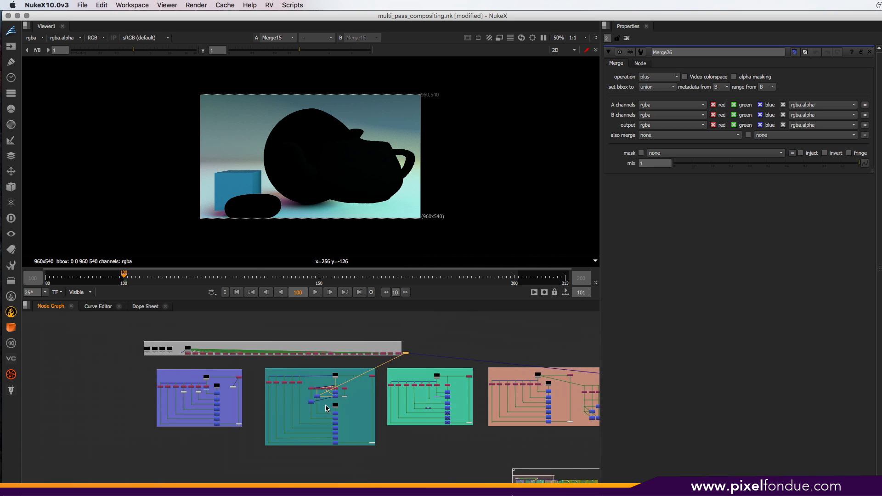
left_click(332, 423)
key("1")
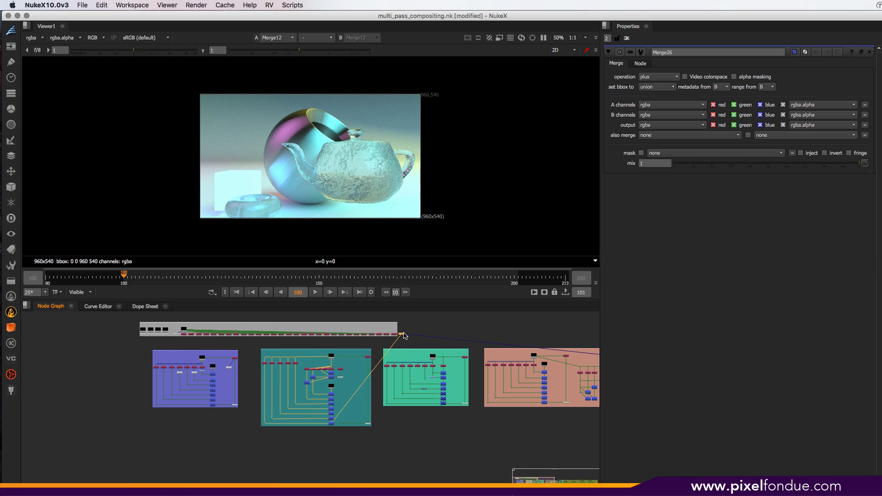
left_click_drag(401, 335, 397, 422)
left_click_drag(396, 421, 392, 436)
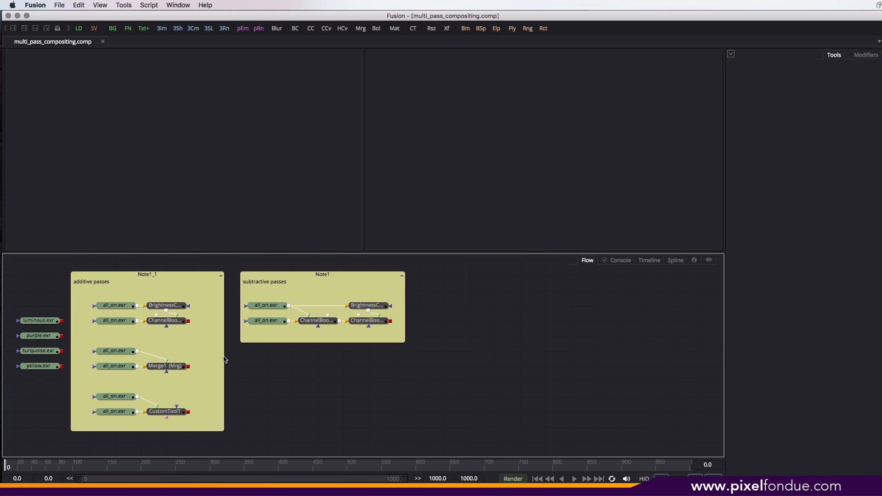
Step: In Fusion's multi_pass_compositing.comp, inspect the OpenEXR channel assignments and available channels of the first additive-passes all_on.exr loader
mouse_move(187, 338)
left_mouse_down()
mouse_move(118, 340)
mouse_move(168, 346)
mouse_move(187, 335)
left_mouse_up()
left_click_drag(238, 368, 402, 392)
left_click(120, 310)
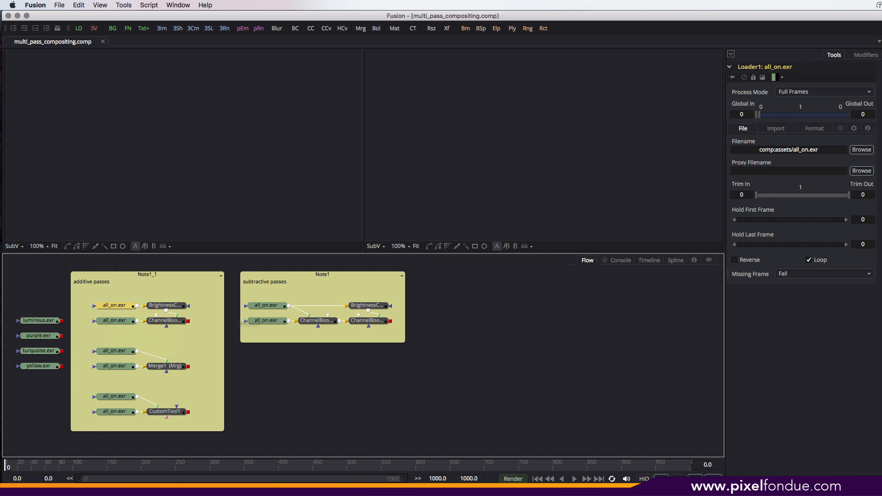
left_click(821, 131)
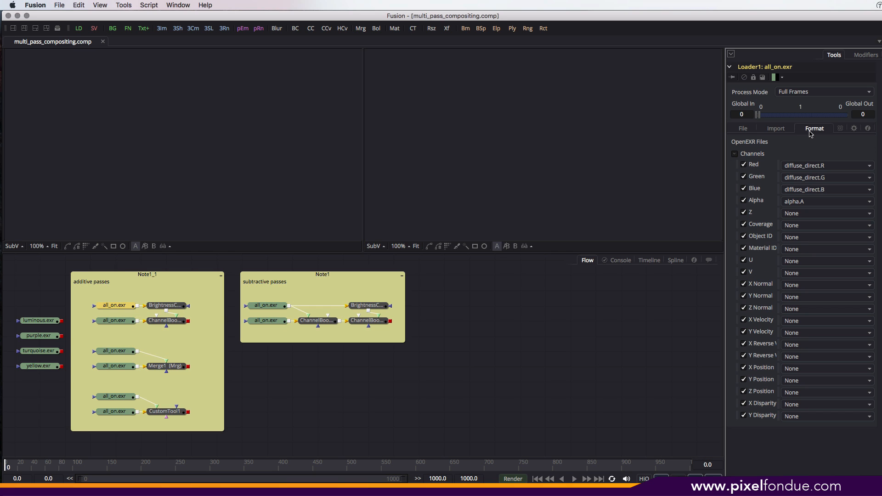
left_click(815, 177)
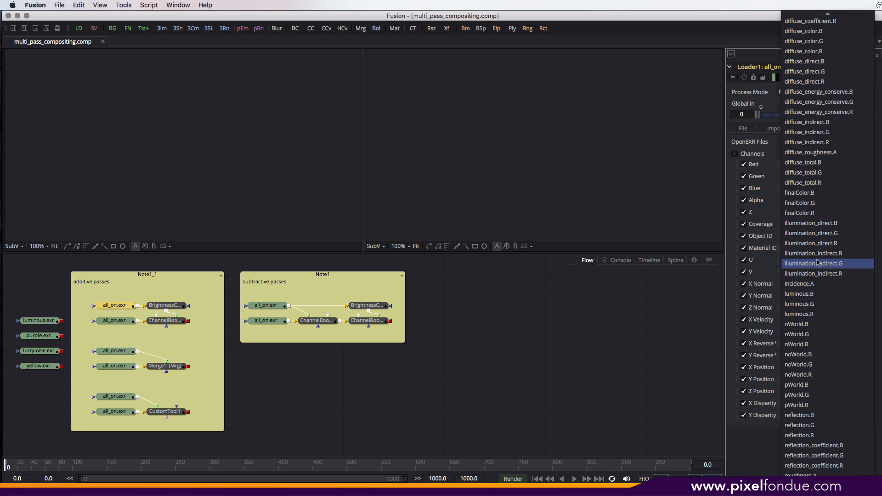
left_click(419, 401)
Step: Switch to NukeX and view the all_on.exr source, Read1, in the viewer
key("super+Tab")
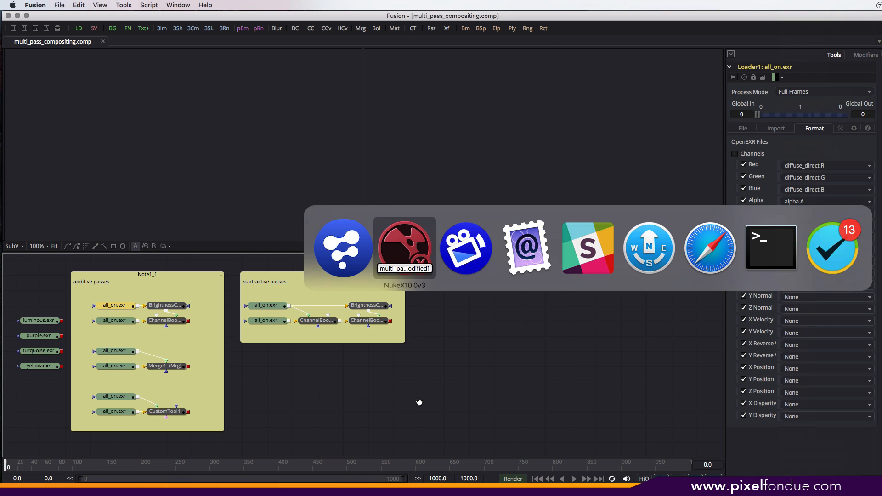
middle_click_drag(178, 404, 881, 406)
left_click(229, 366)
key("1")
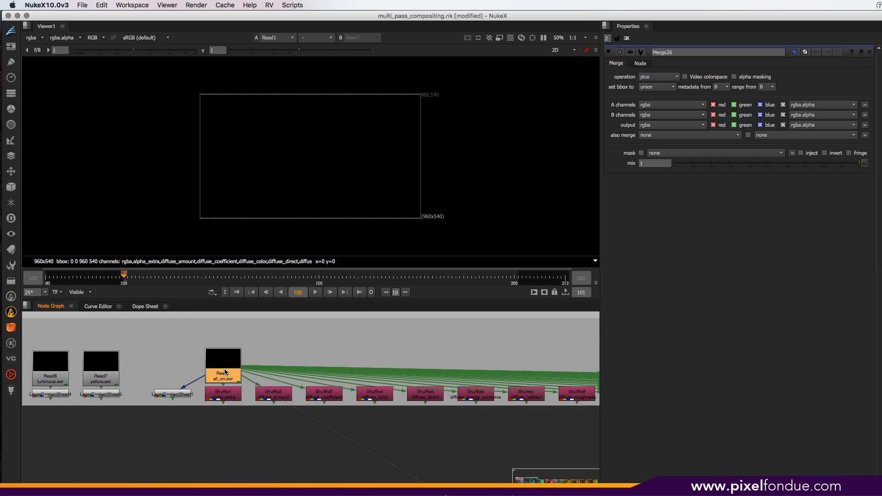
Step: View the source's diffuse_indirect and illumination_direct layers, and return the viewer to rgba
left_click(29, 40)
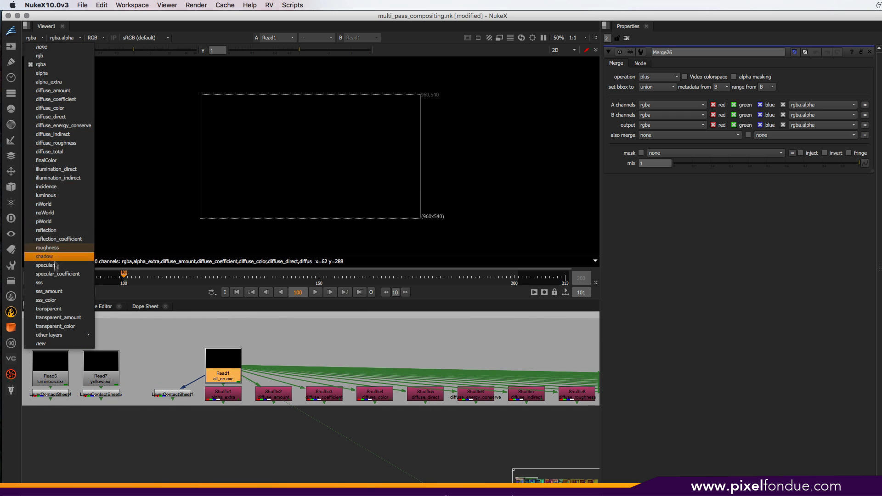
left_click(58, 135)
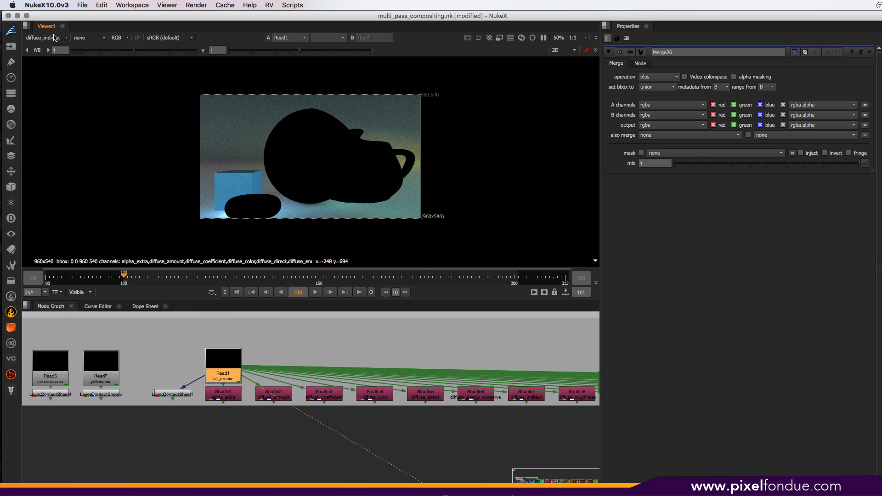
left_click(45, 40)
left_click(41, 173)
left_click(36, 39)
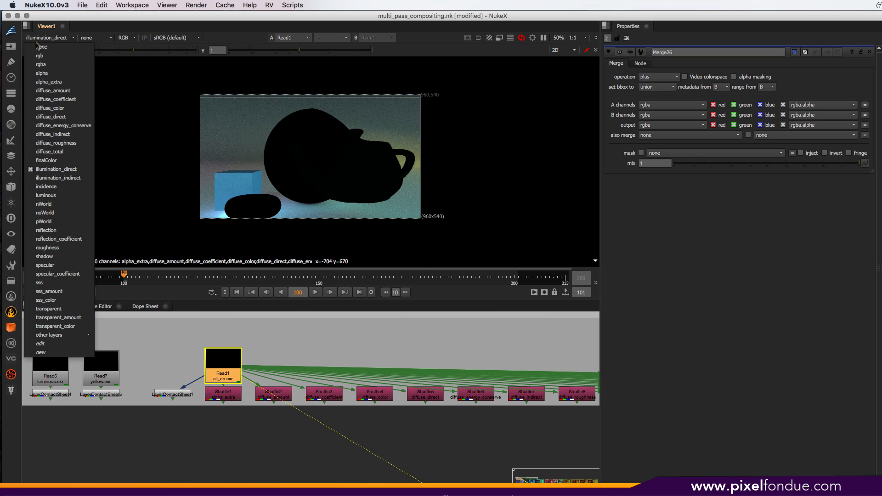
left_click(49, 68)
Step: Switch to Fusion and point out the first all_on.exr loader and the additive passes note
key("super+Tab")
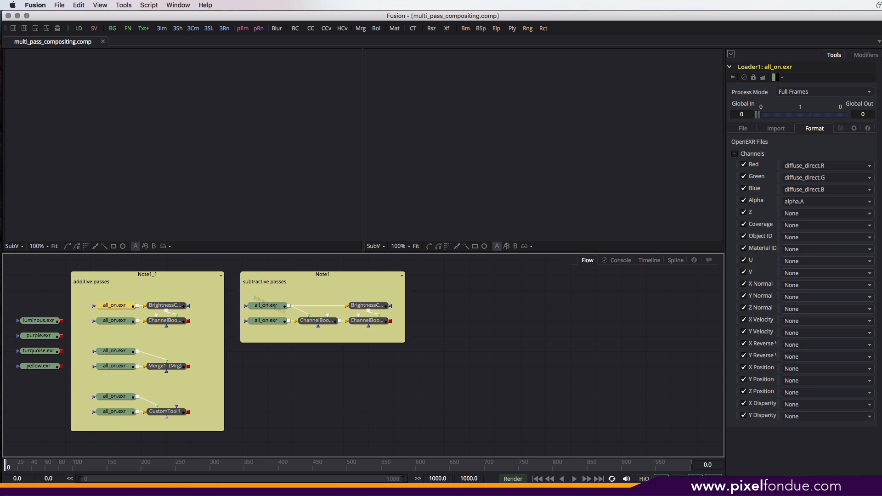
left_click(273, 368)
left_click(114, 306)
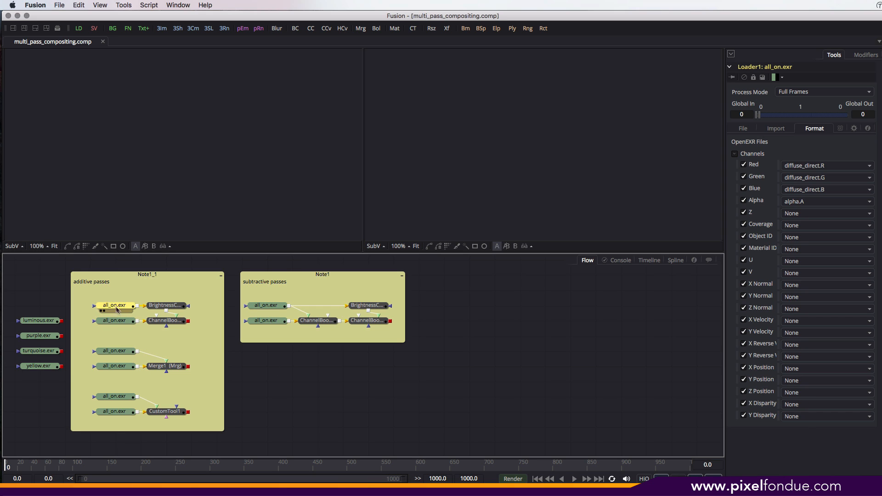
left_click(275, 366)
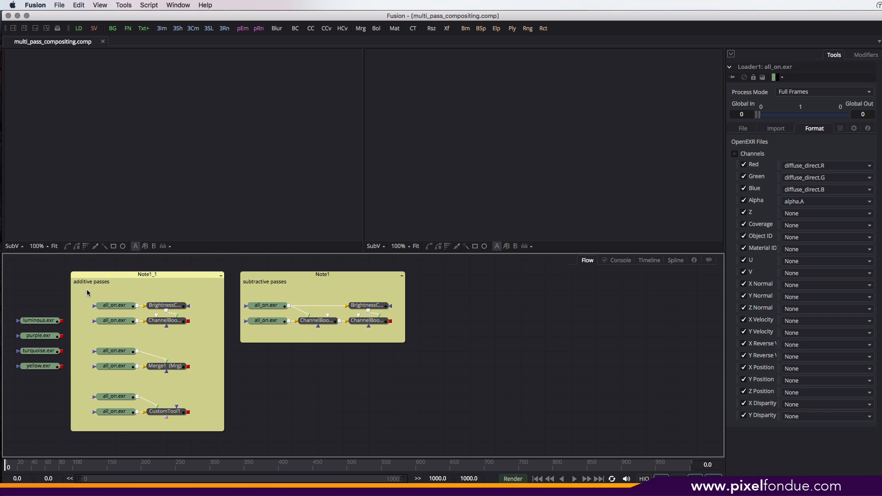
mouse_move(88, 292)
left_mouse_down()
mouse_move(166, 327)
mouse_move(85, 286)
left_mouse_up()
left_click(290, 380)
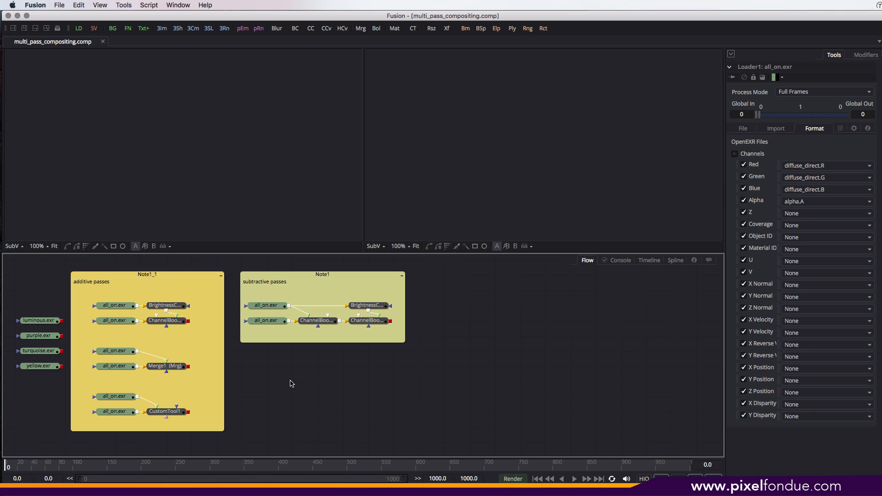
Step: Compare the first additive-passes loader with the all_on.exr loader below it by inspecting the latter's OpenEXR channel assignments
left_click(120, 308)
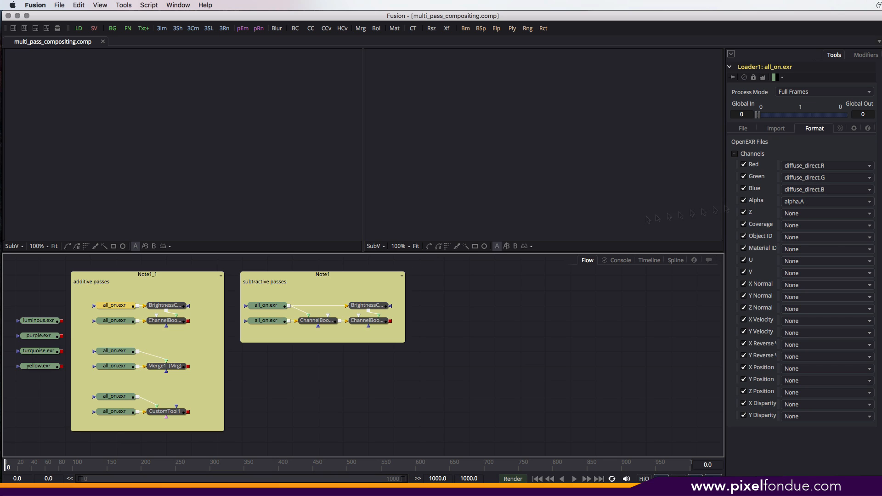
left_click(119, 324)
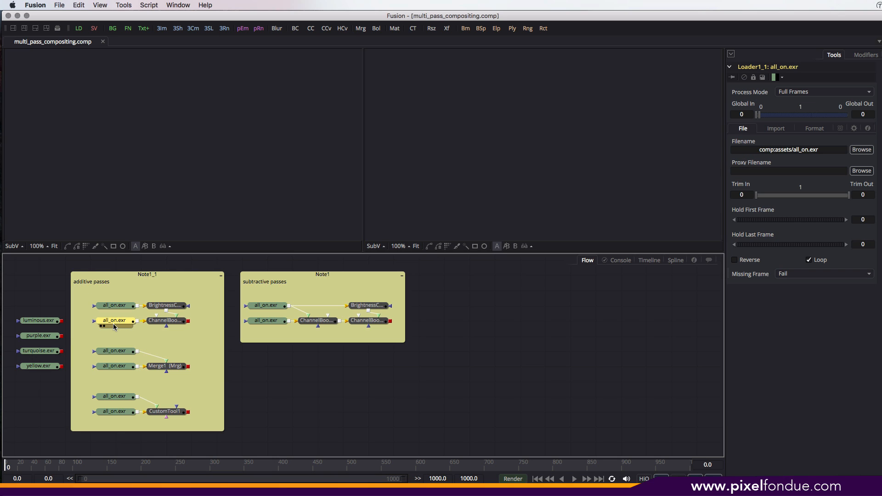
left_click(817, 130)
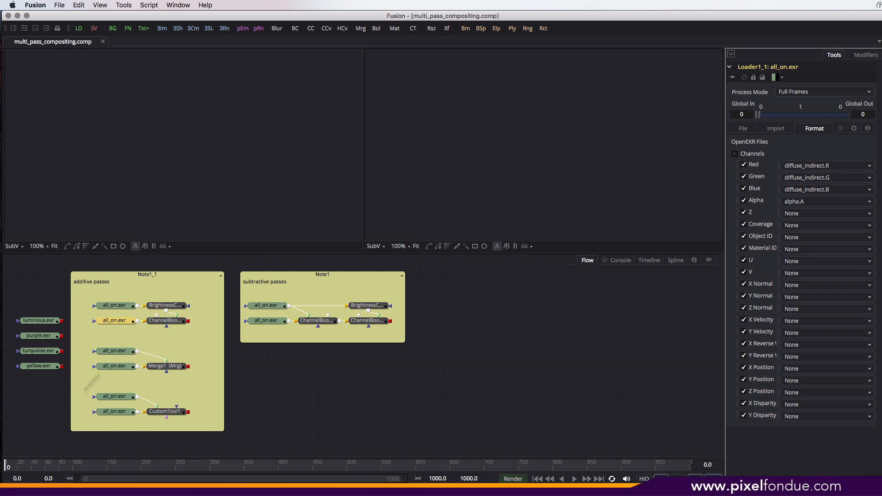
Step: Inspect the ChannelBooleans settings in the additive passes note and set the viewer LUT to rec709
left_click(168, 321)
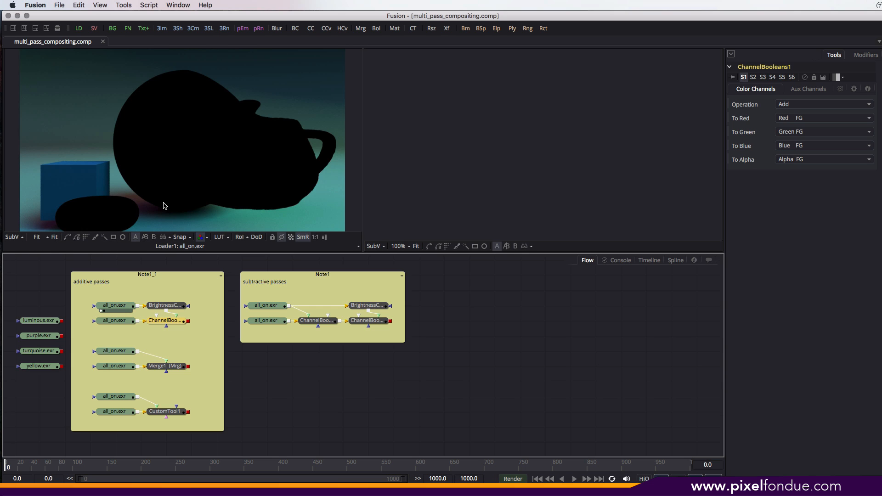
left_click(228, 237)
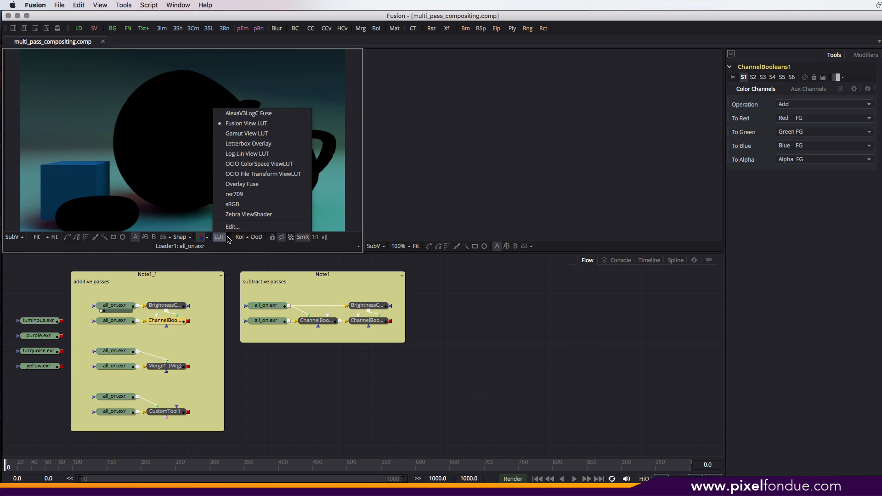
left_click(239, 195)
Step: View the two top additive-pass loaders and their ChannelBooleans result, and review the BrightnessContrast gain and ChannelBooleans controls
left_click_drag(115, 321, 115, 305)
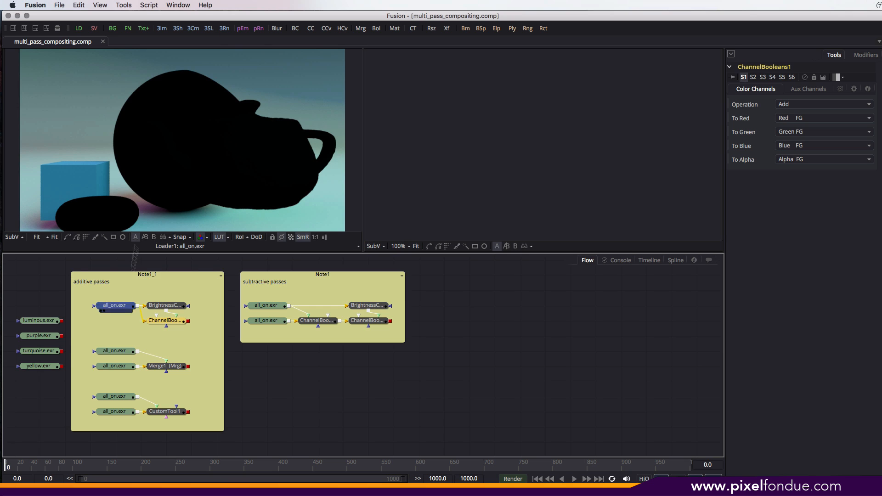
left_click_drag(135, 250, 141, 192)
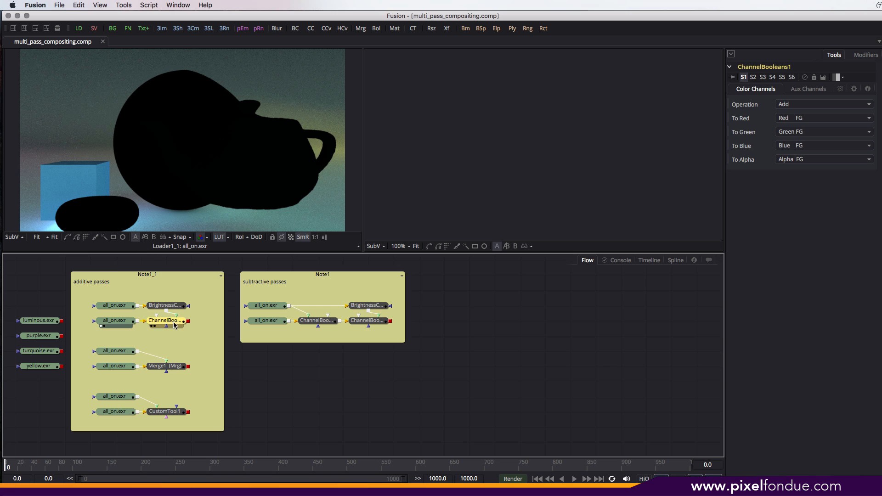
left_click(157, 306)
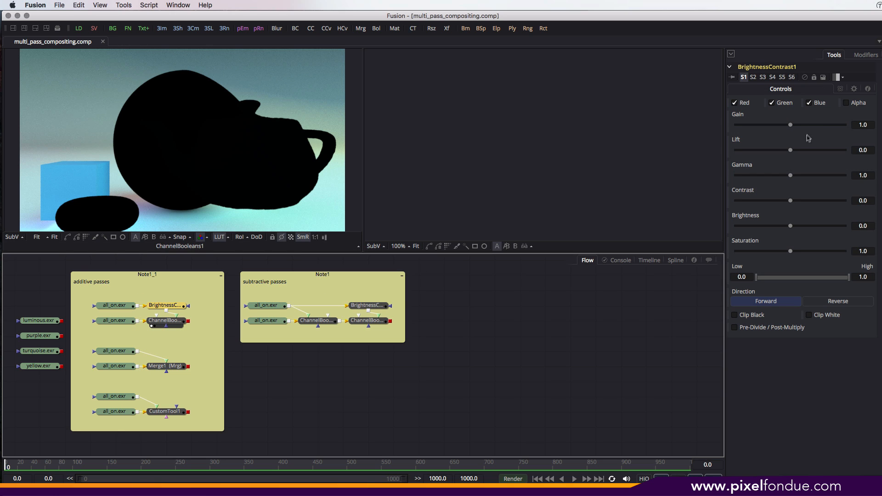
mouse_move(791, 128)
left_mouse_down()
mouse_move(801, 130)
mouse_move(782, 135)
mouse_move(811, 133)
mouse_move(791, 133)
left_mouse_up()
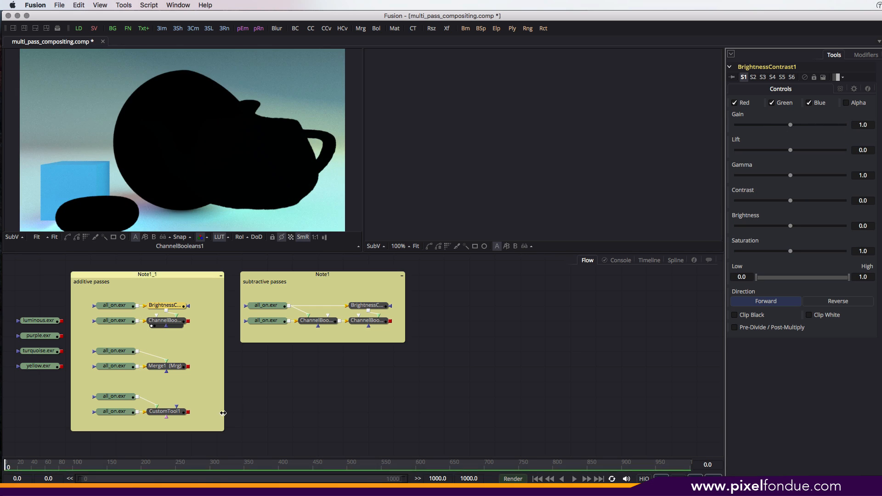
left_click(174, 323)
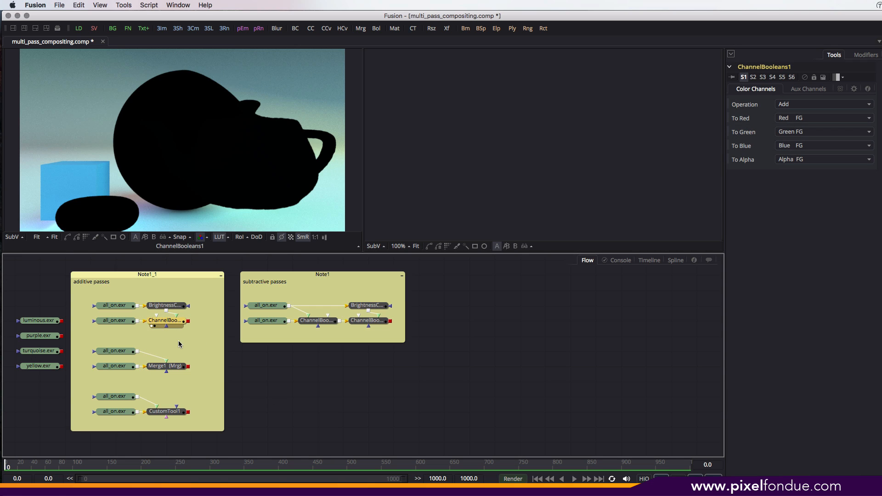
Step: View the additive Merge1 result with its settings, and inspect the channel expressions of CustomTool1
left_click(173, 369)
left_click_drag(173, 369, 228, 166)
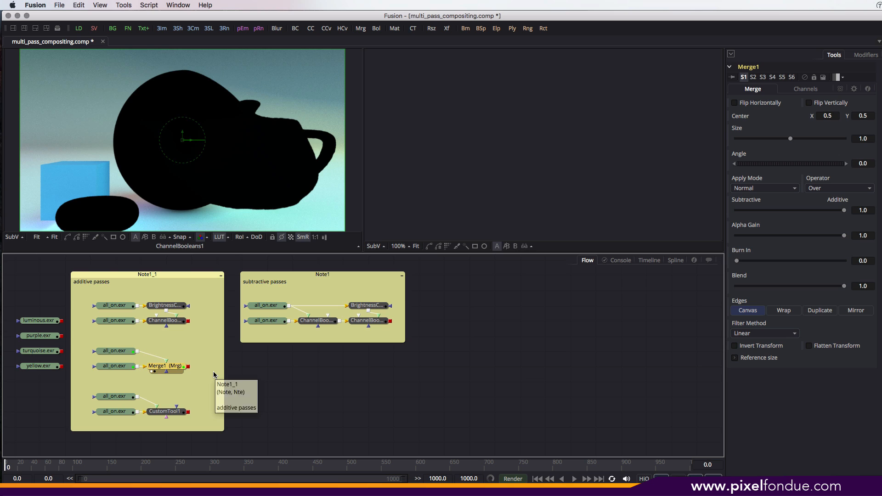
left_click(165, 411)
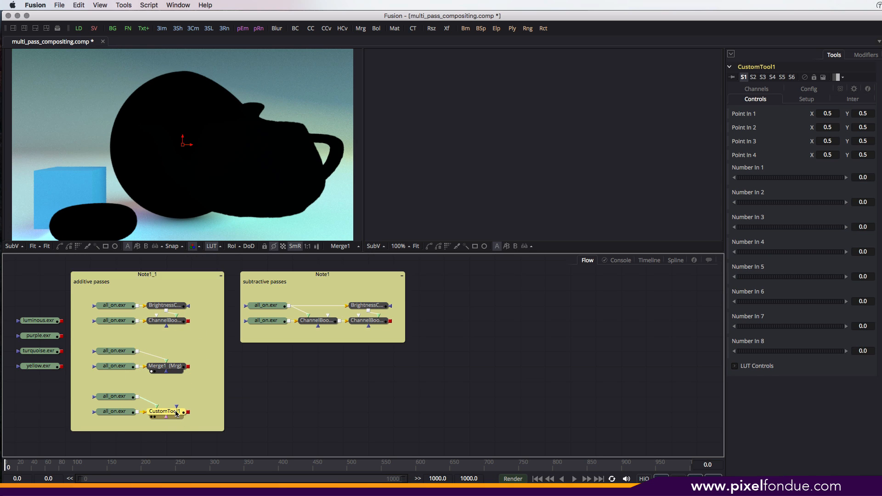
left_click(756, 88)
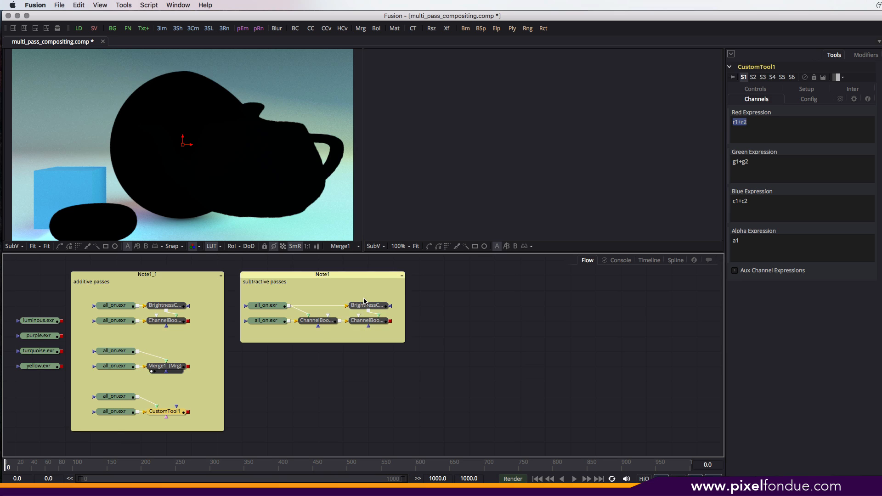
left_click(343, 387)
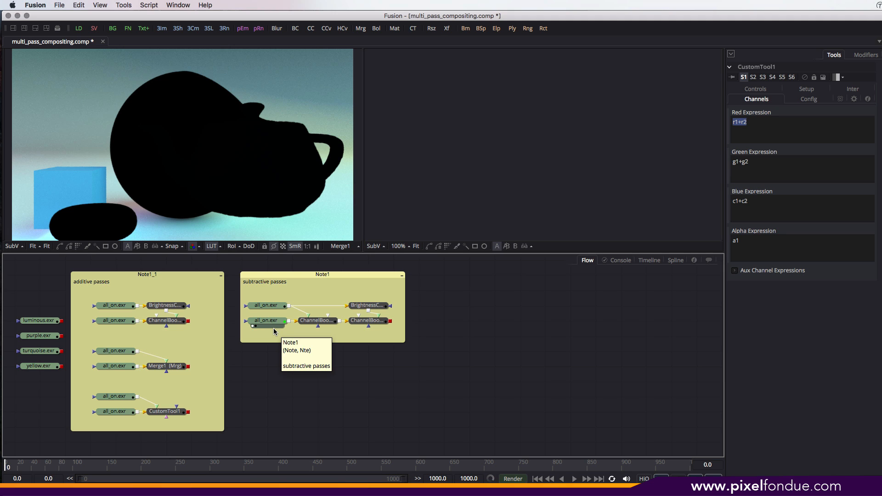
Step: View the lower all_on.exr loader of the subtractive passes note and inspect its OpenEXR channel assignments
key("1")
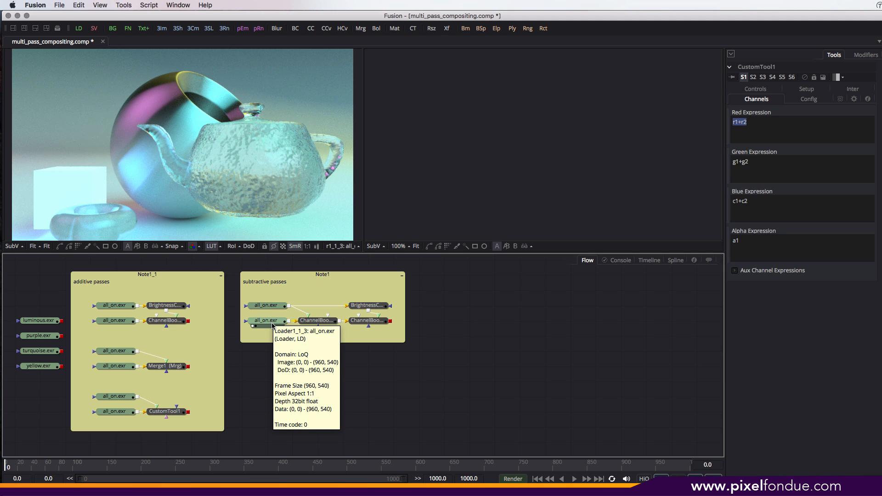
left_click(271, 320)
left_click(815, 129)
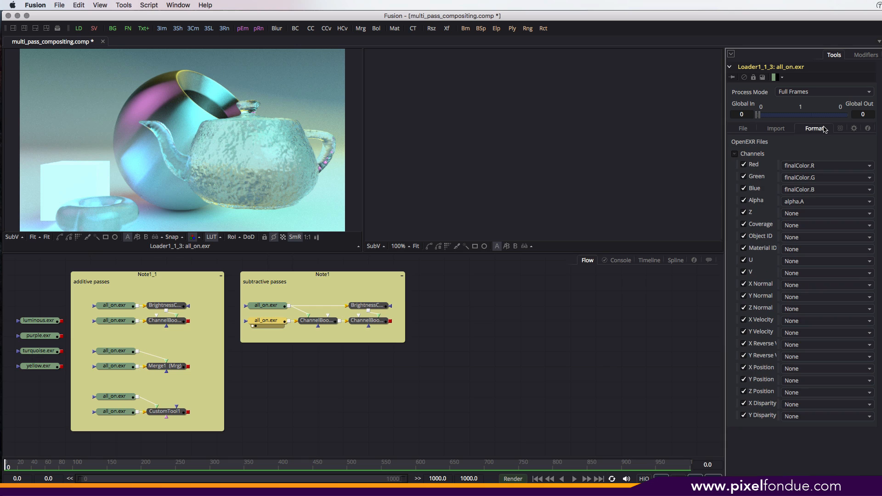
Step: View the subtractive setup node by node: the upper loader, first ChannelBooleans, BrightnessContrast and final ChannelBooleans
key("1")
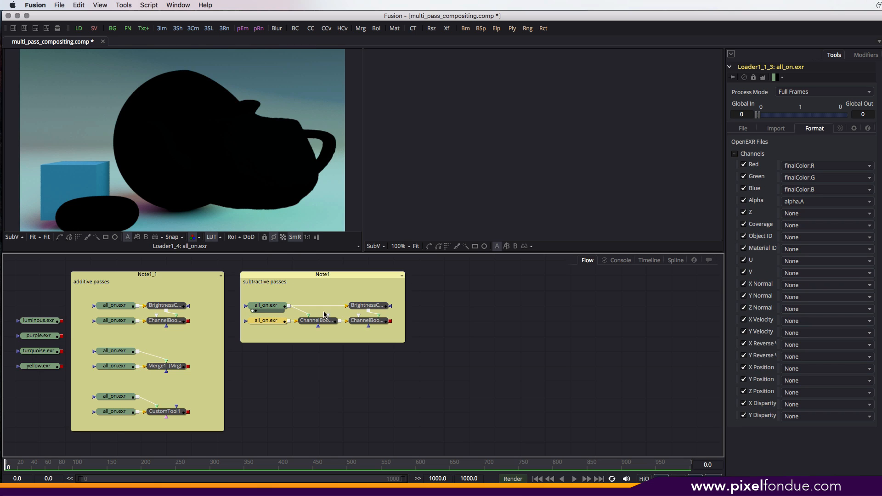
key("1")
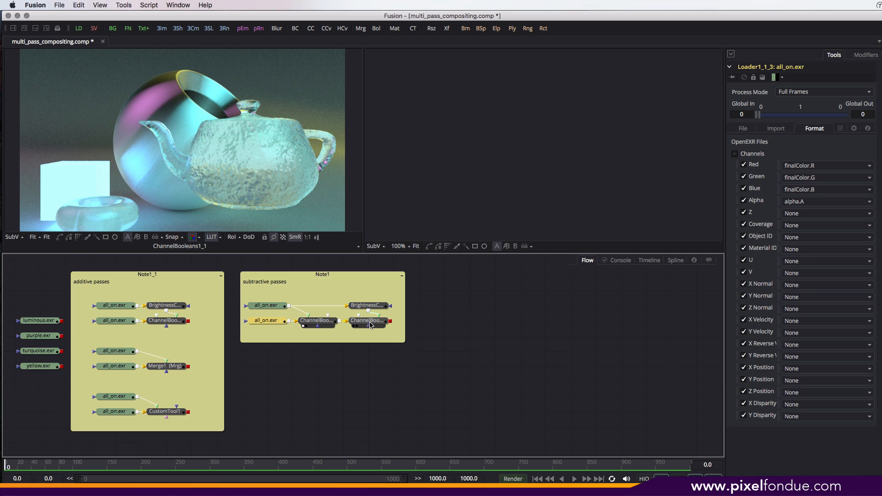
key("1")
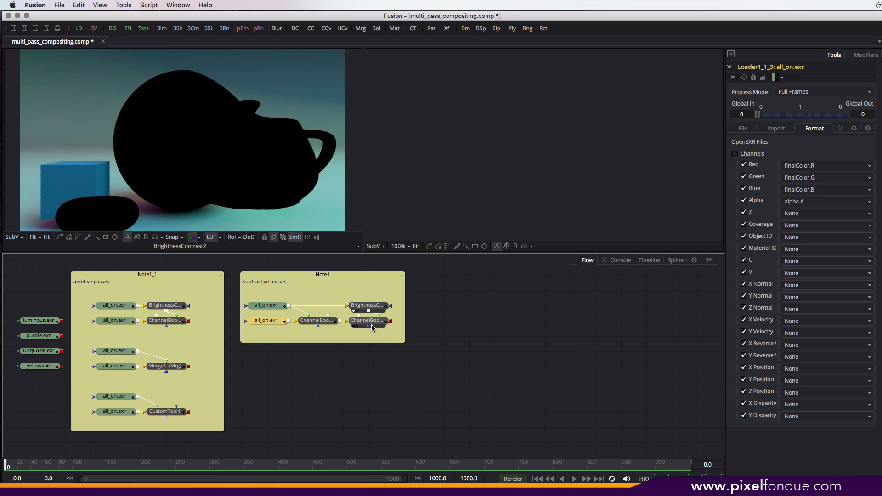
key("1")
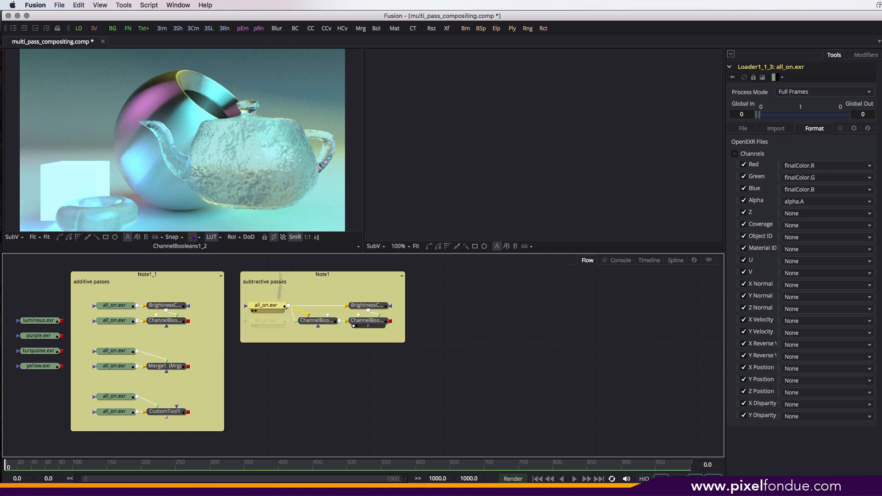
key("1")
key("1")
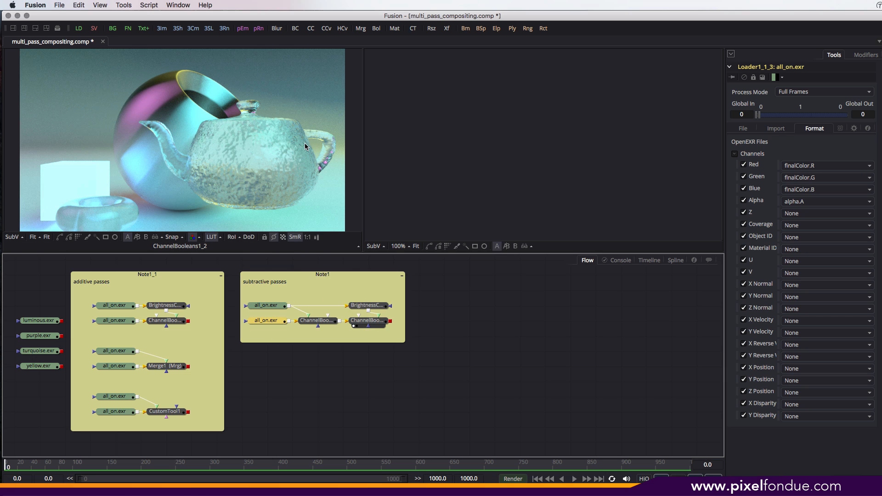
Step: Try a gamma of about 0.31 on the subtractive BrightnessContrast node and reset it to 1.0
left_click(376, 305)
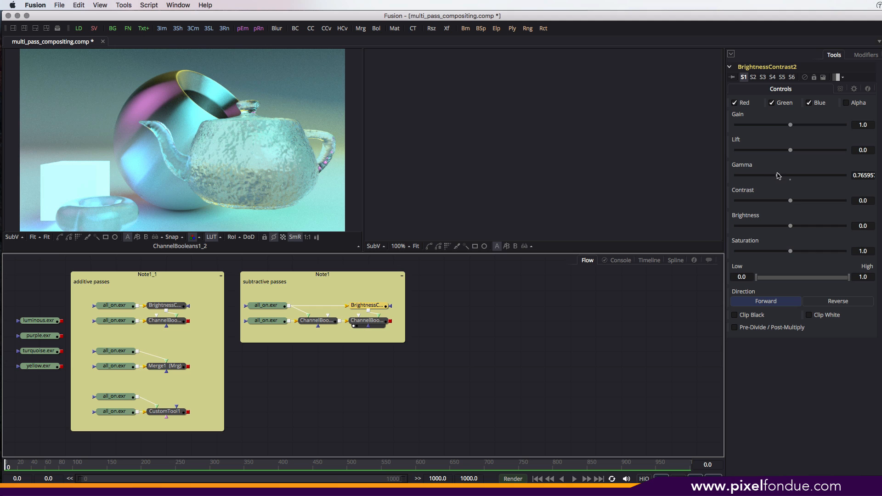
left_click_drag(778, 176, 756, 185)
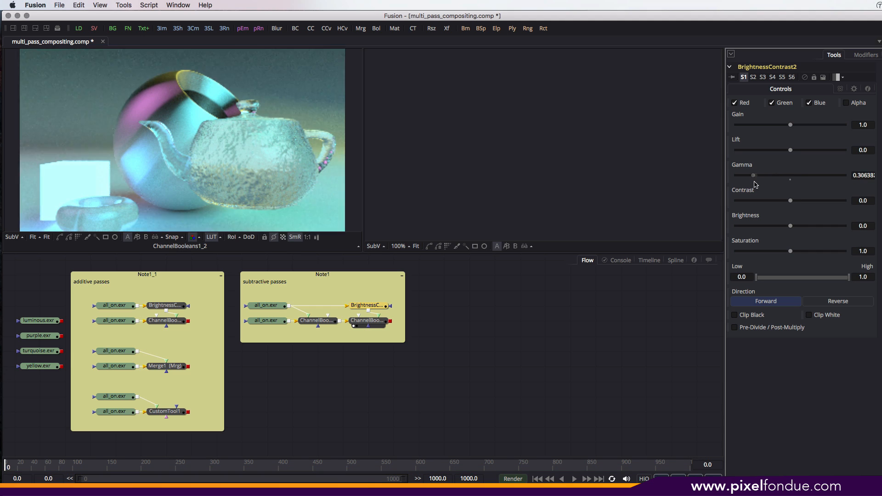
left_click(790, 180)
Step: Switch to NukeX and look over the script's pass sections, examining the Common Additive Passes nodes up close
key("super+Tab")
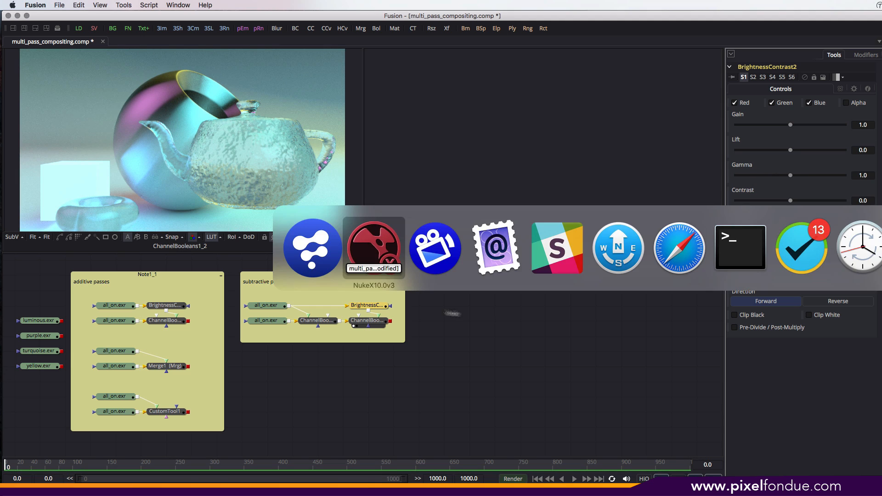
middle_click_drag(469, 426, 410, 384)
scroll(439, 393, "down", 6)
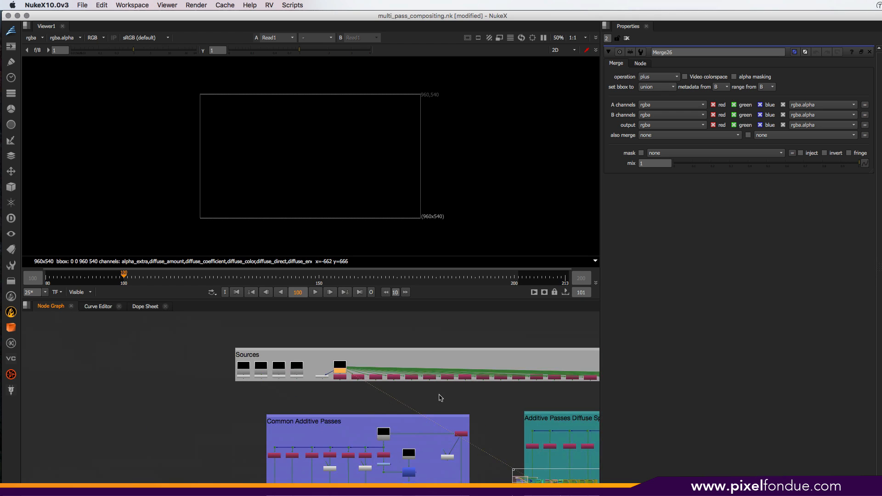
scroll(441, 398, "down", 6)
middle_click_drag(460, 414, 234, 384)
middle_click_drag(522, 344, 392, 343)
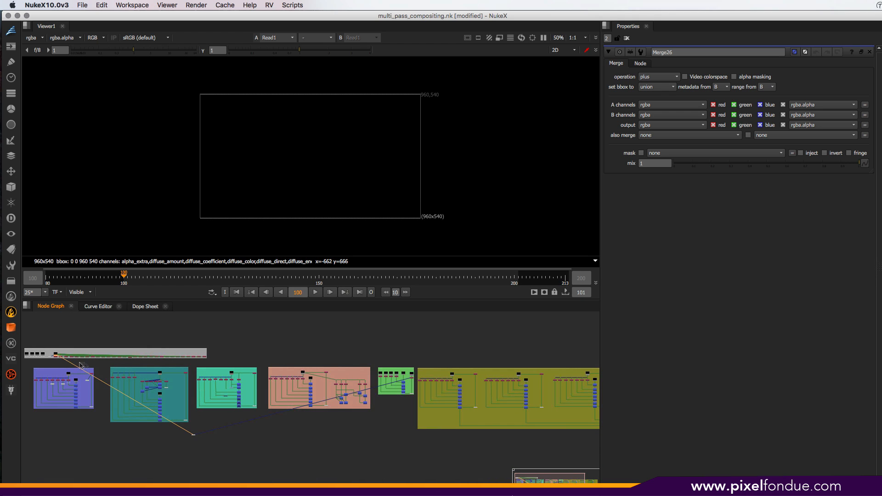
middle_click_drag(178, 407, 410, 411)
scroll(285, 397, "up", 5)
scroll(338, 389, "up", 5)
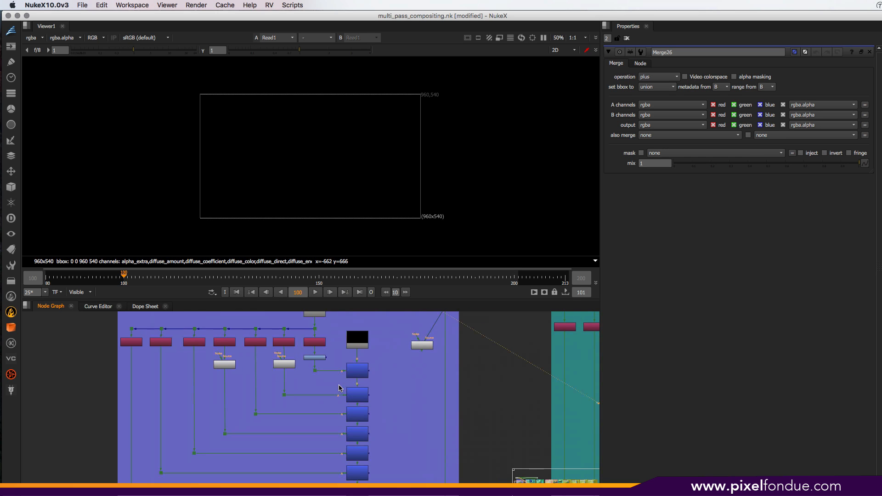
scroll(401, 389, "down", 8)
Step: Point out the luminous, purple, turquoise and yellow loaders in Fusion and the four corresponding reads in NukeX's Sources section
key("super+Tab")
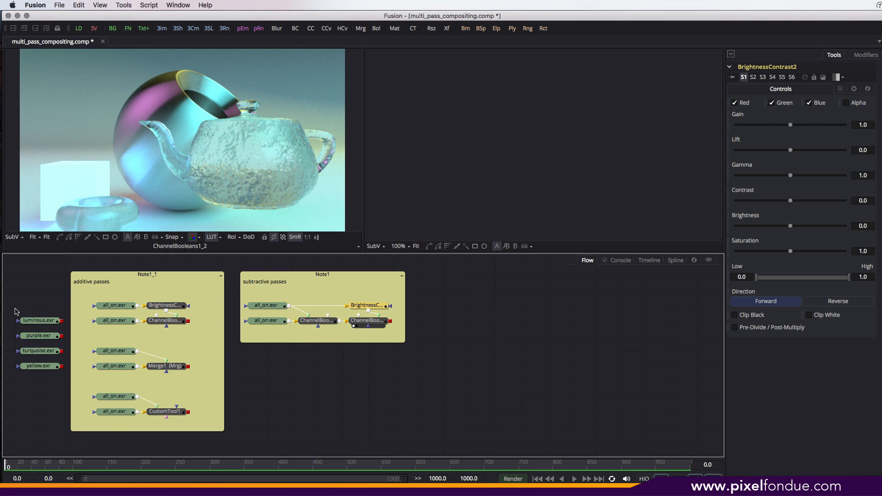
left_click_drag(15, 307, 65, 390)
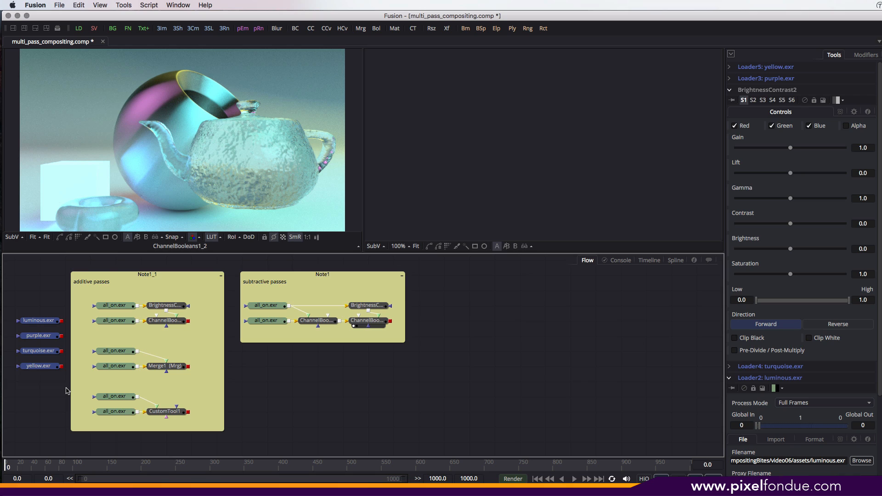
left_click(324, 391)
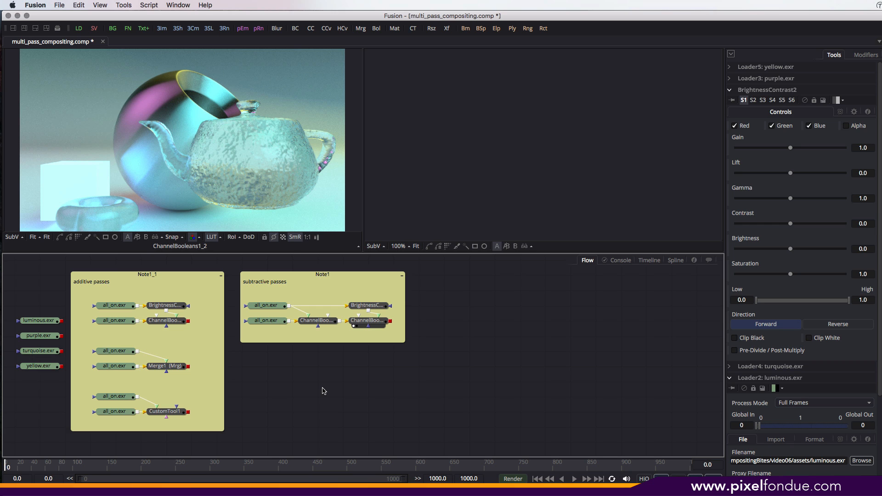
key("super+Tab")
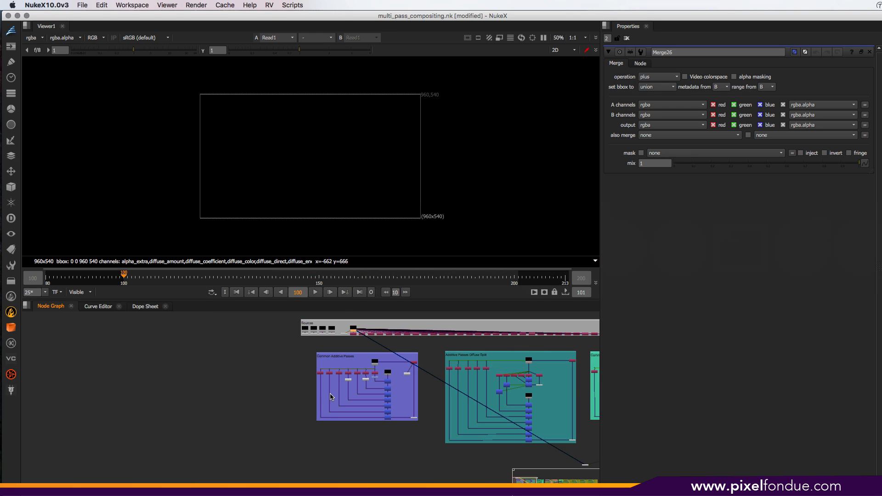
left_click_drag(285, 317, 345, 339)
Step: Switch to Safari, highlight the AOV Compositing Formulas from Renderman through Mental Ray, and return to NukeX
key("super+Tab")
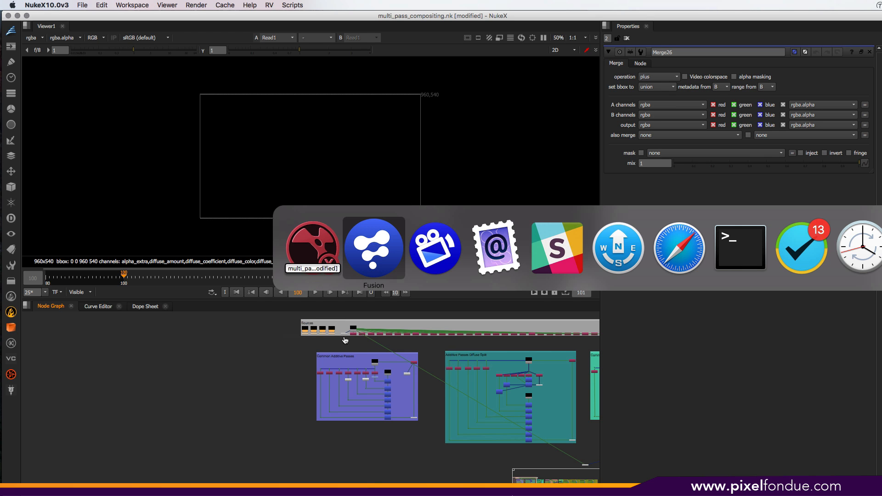
left_click(675, 257)
left_click_drag(60, 120, 211, 359)
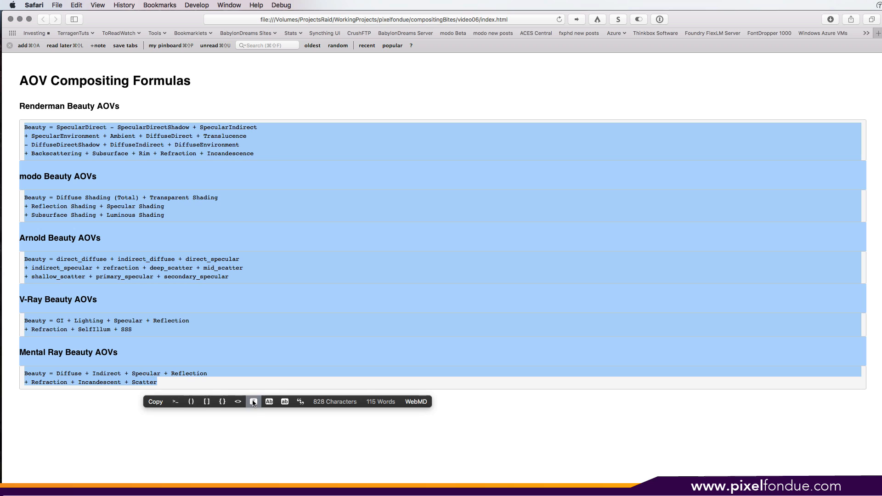
left_click(220, 364)
key("super+Tab")
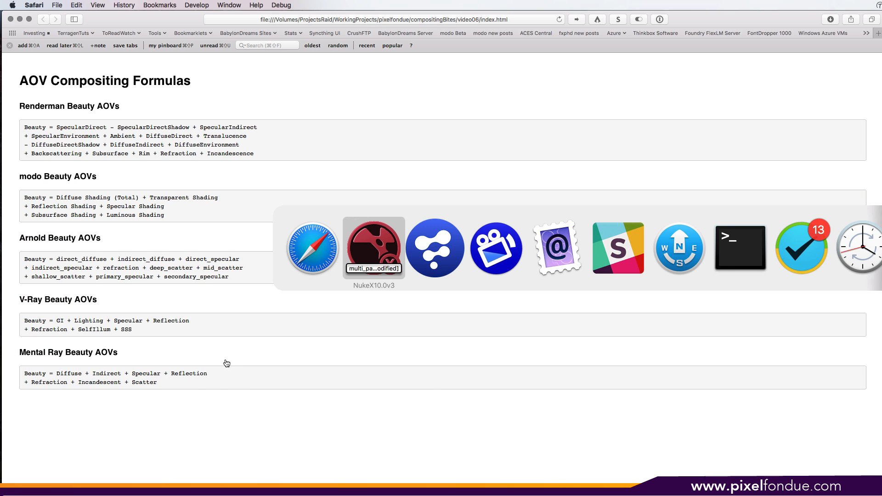